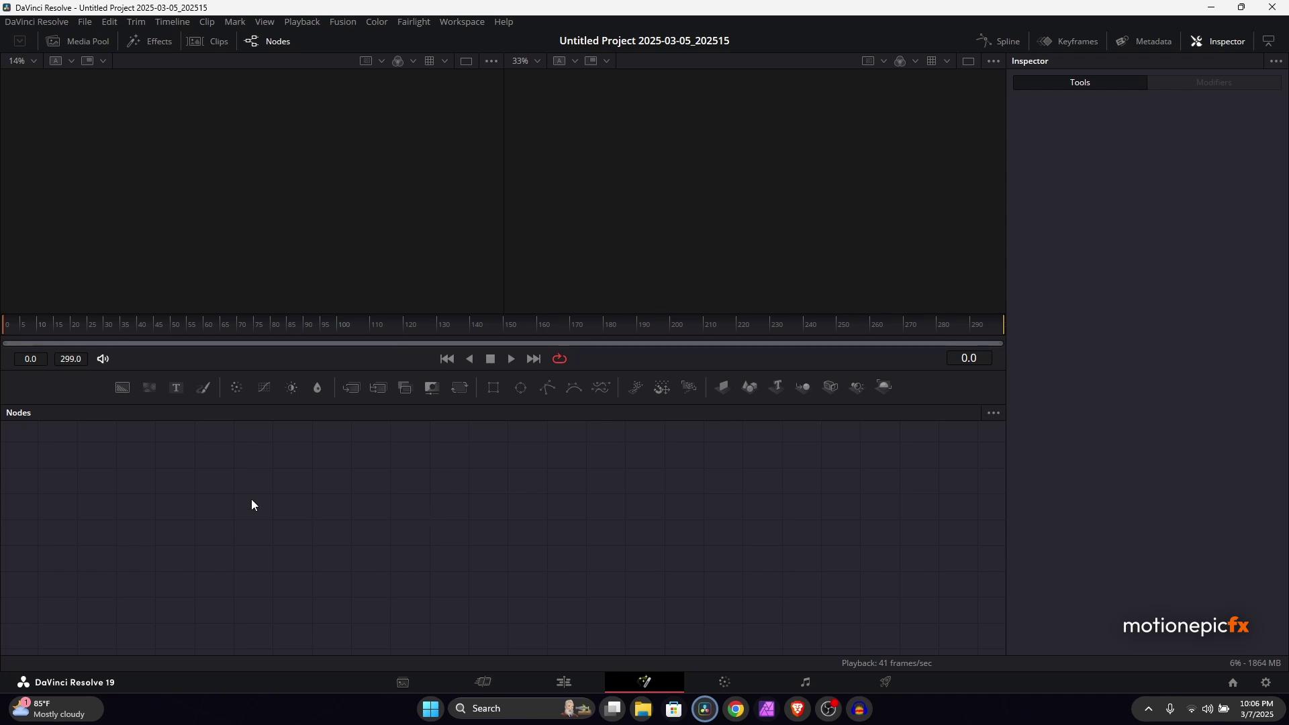
Step: Preview the city skyline and white car images from the media pool as nodes in separate viewers, and delete both nodes
{"action": "left_click", "coordinate": [70, 38]}
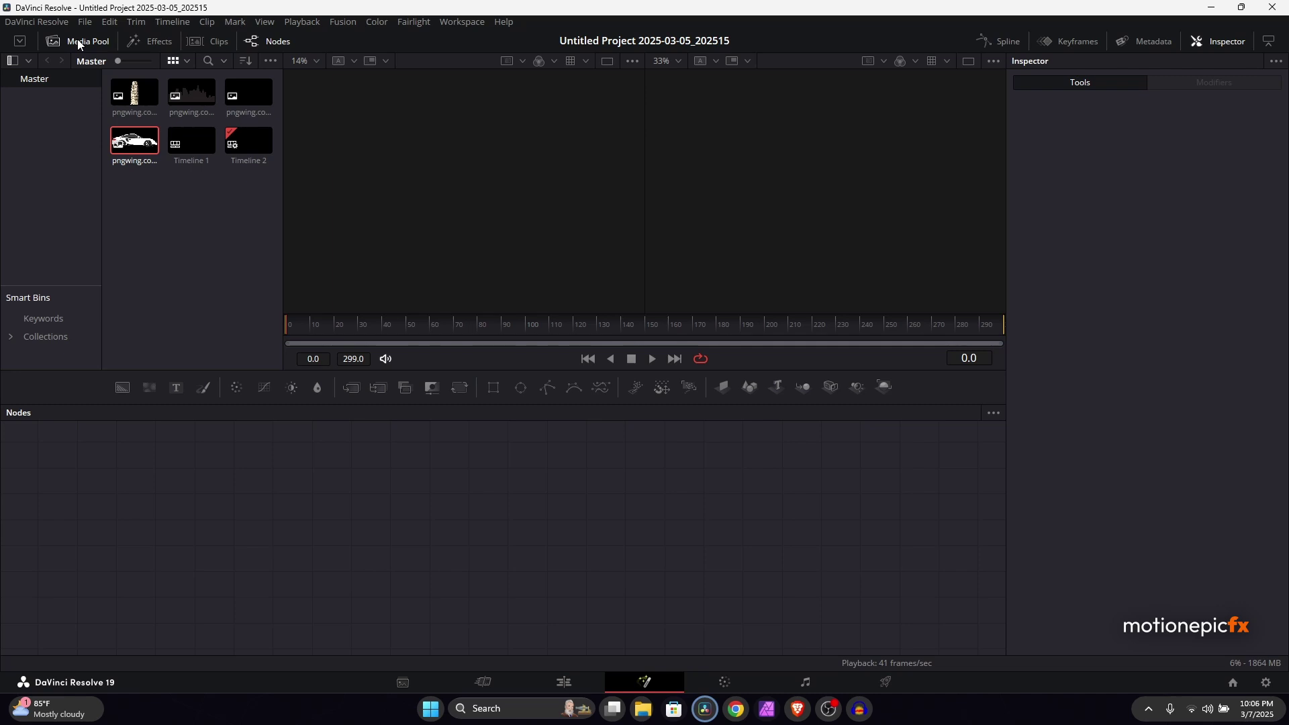
{"action": "left_click_drag", "start_coordinate": [188, 99], "coordinate": [446, 518]}
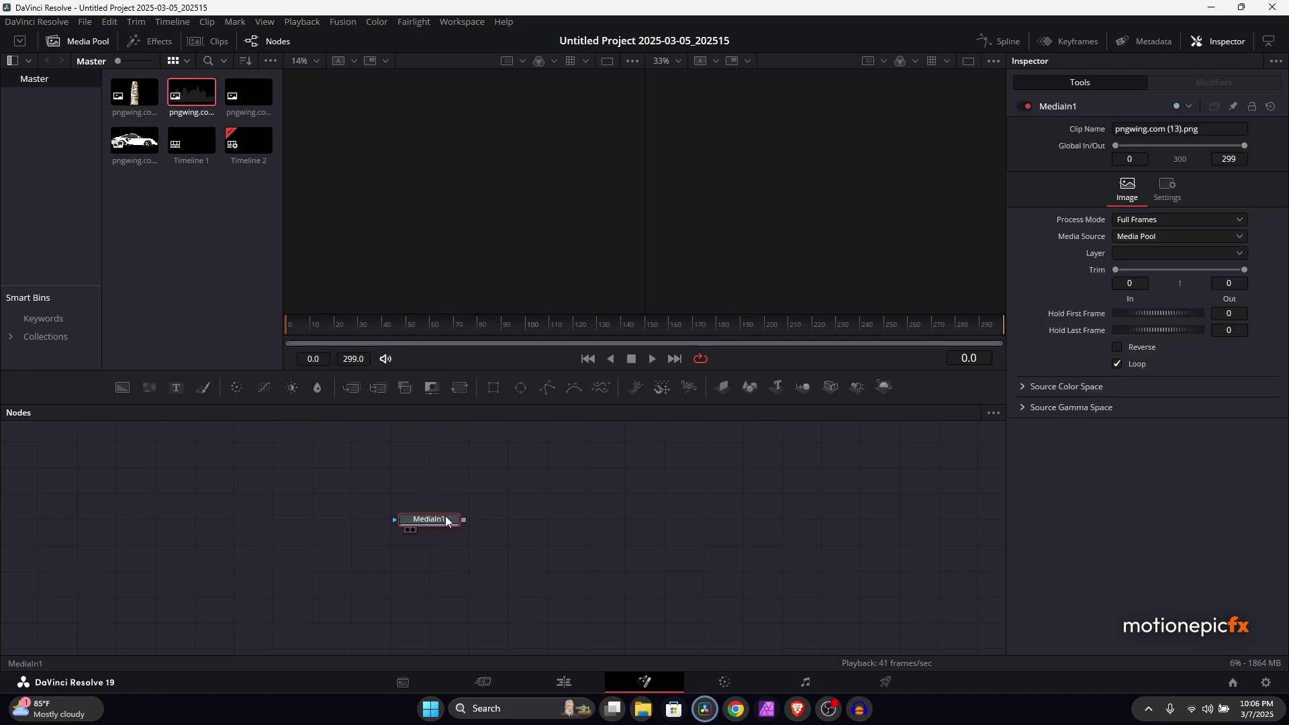
{"action": "key", "text": "1"}
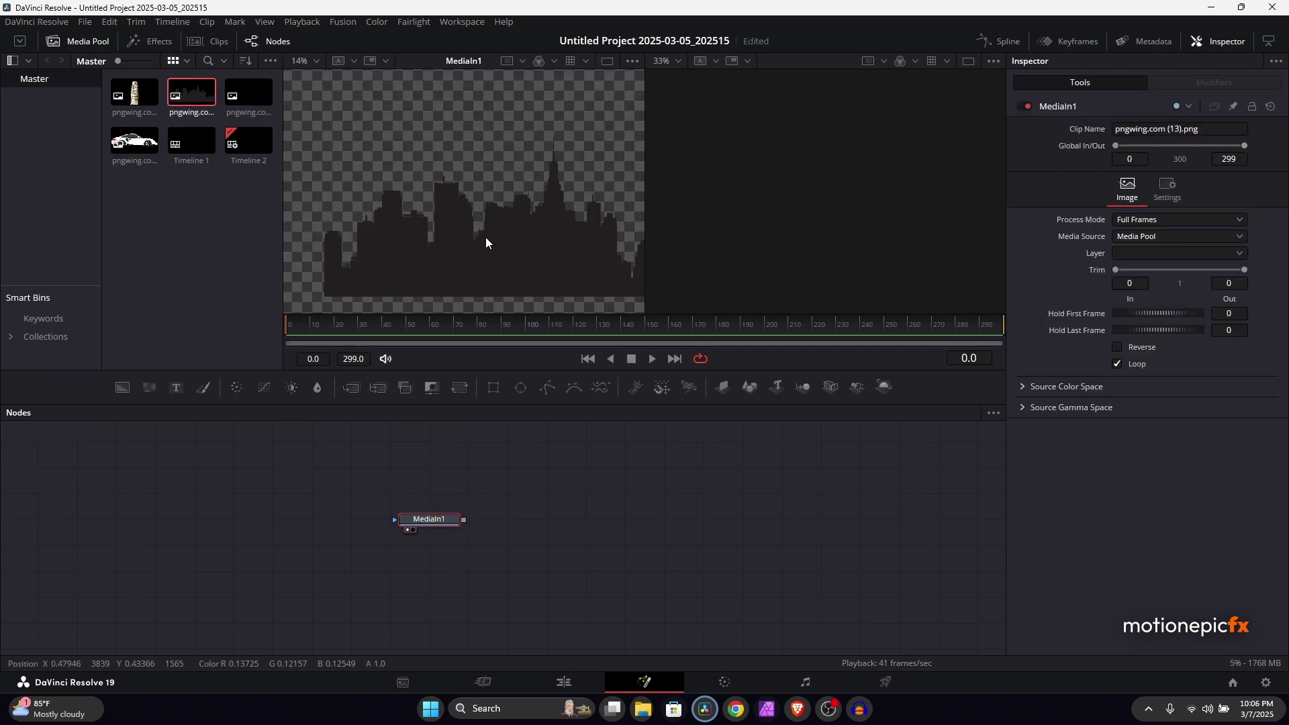
{"action": "left_click_drag", "start_coordinate": [134, 141], "coordinate": [544, 501]}
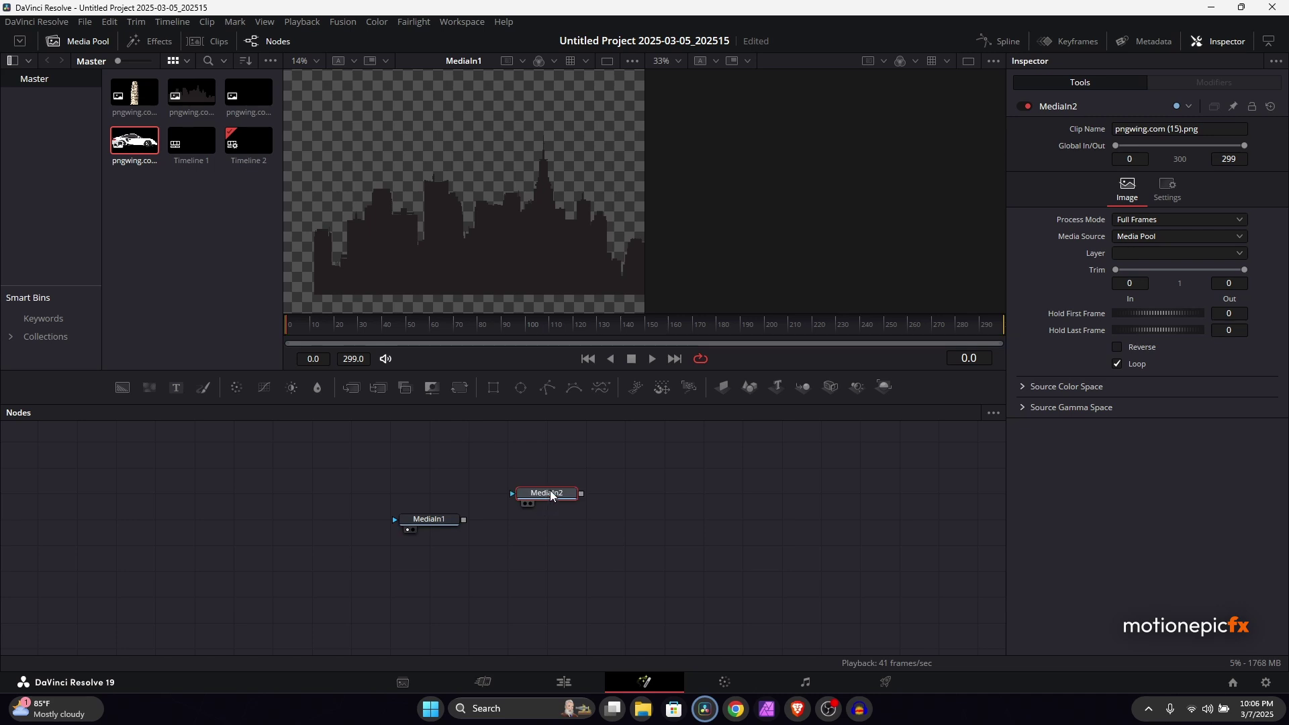
{"action": "key", "text": "2"}
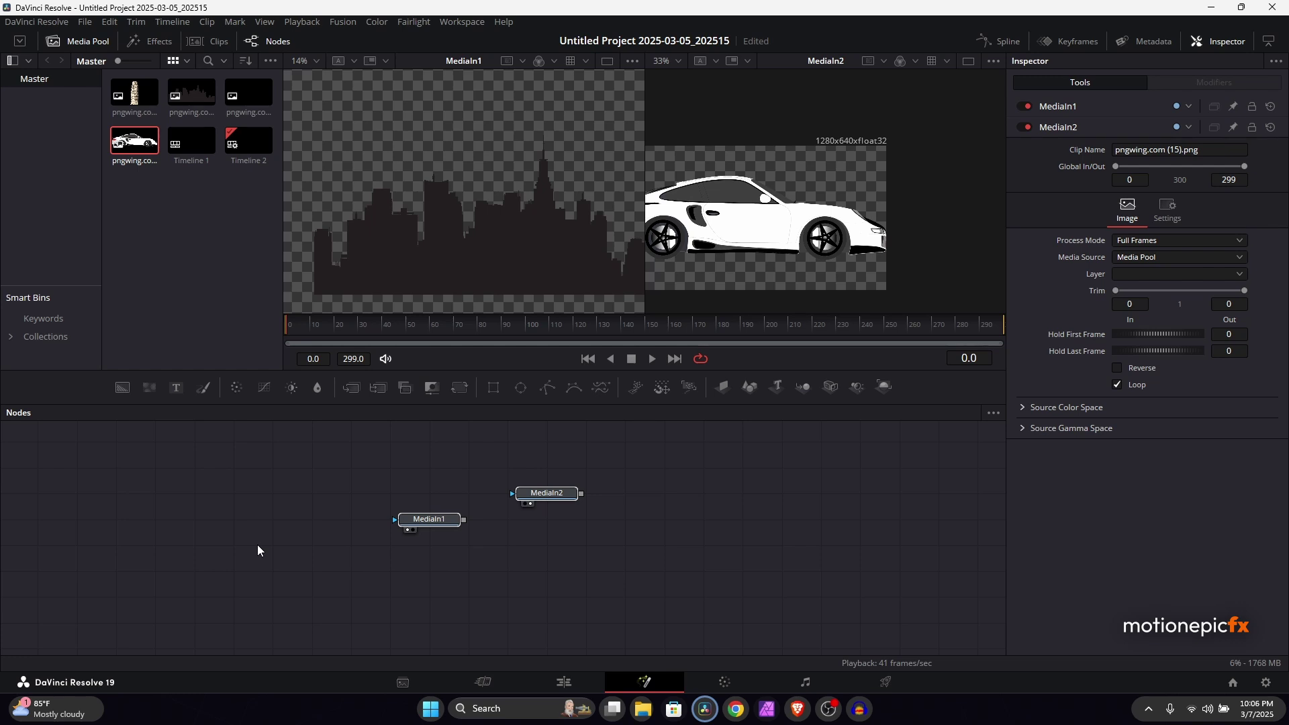
{"action": "key", "text": "Delete"}
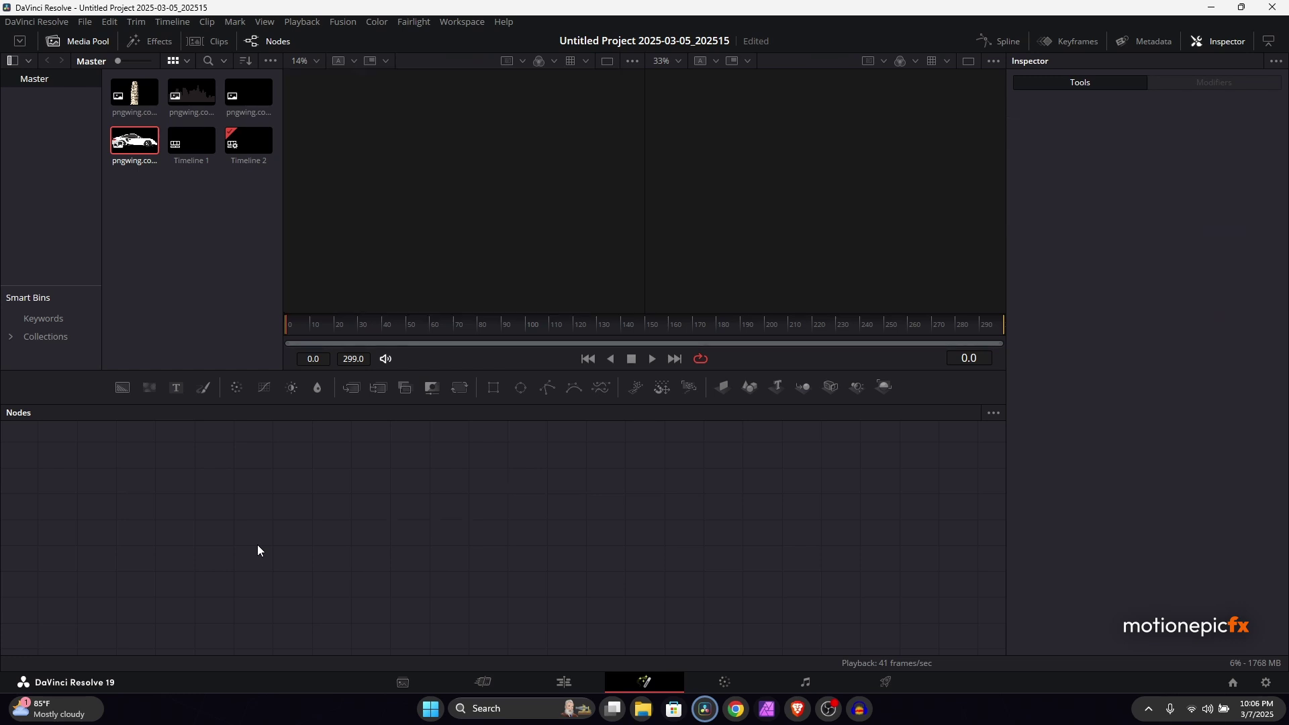
Step: Add a Background node shown in a single viewer, and hide the media pool
{"action": "left_click_drag", "start_coordinate": [123, 390], "coordinate": [517, 168]}
{"action": "left_click", "coordinate": [969, 61]}
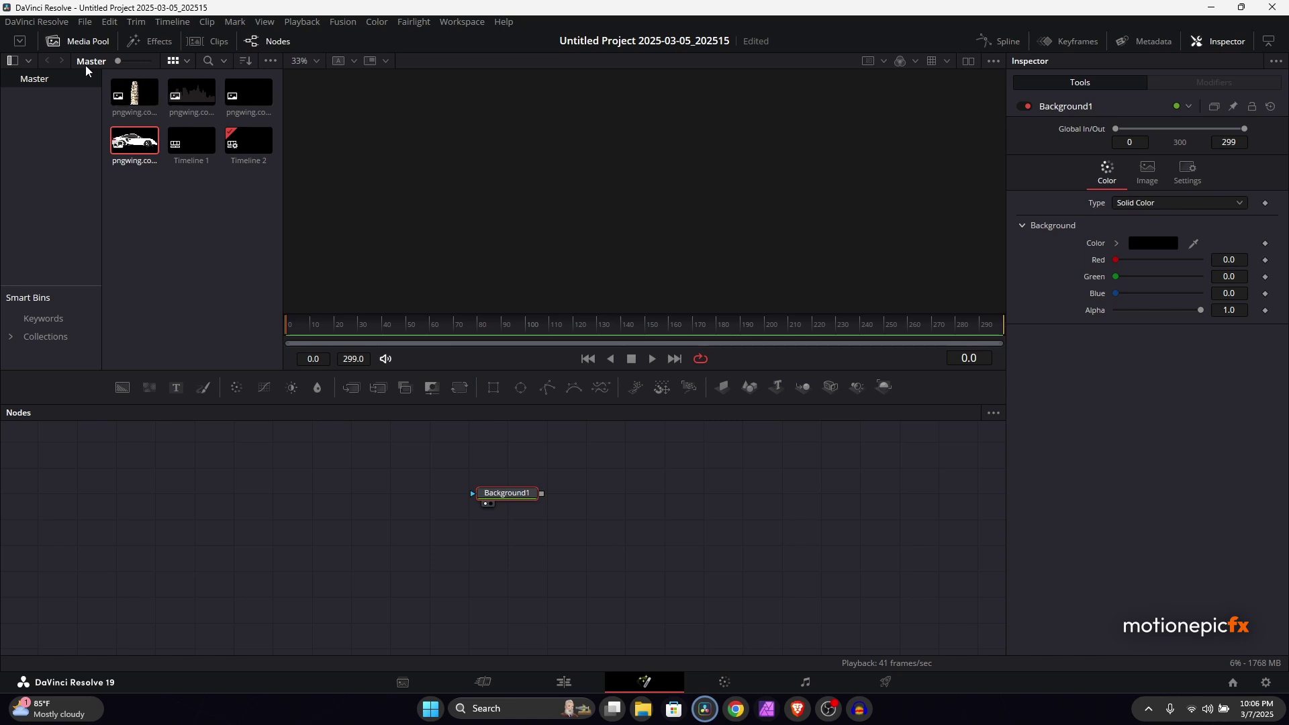
{"action": "left_click", "coordinate": [78, 41]}
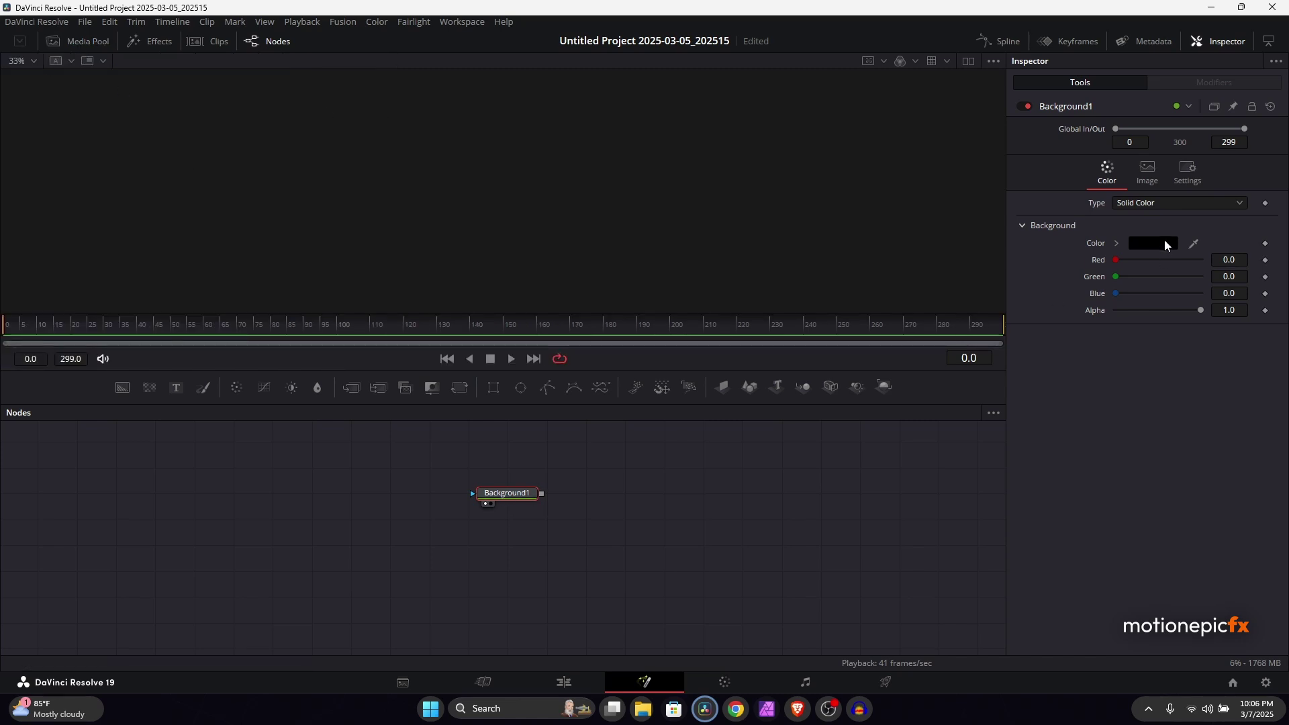
Step: Set the Background node's colour to dark navy #00004b
{"action": "left_click", "coordinate": [1164, 240]}
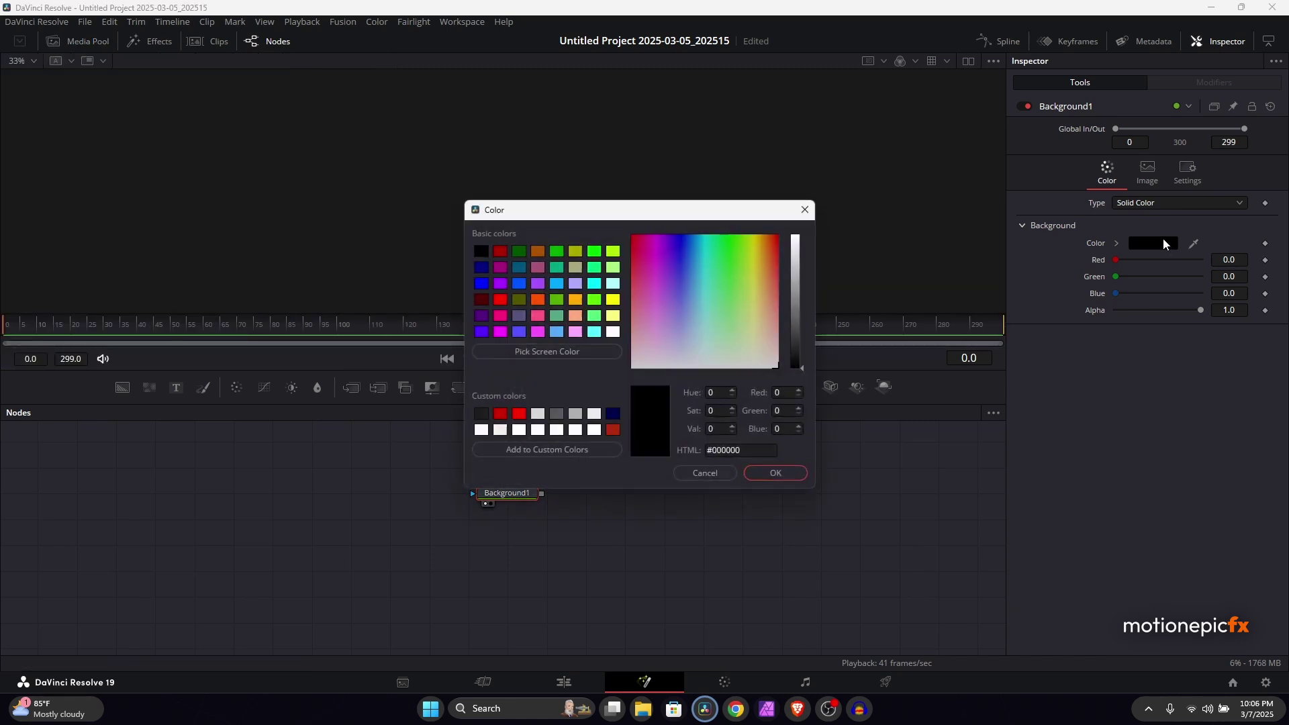
{"action": "left_click", "coordinate": [613, 415]}
{"action": "left_click", "coordinate": [777, 473]}
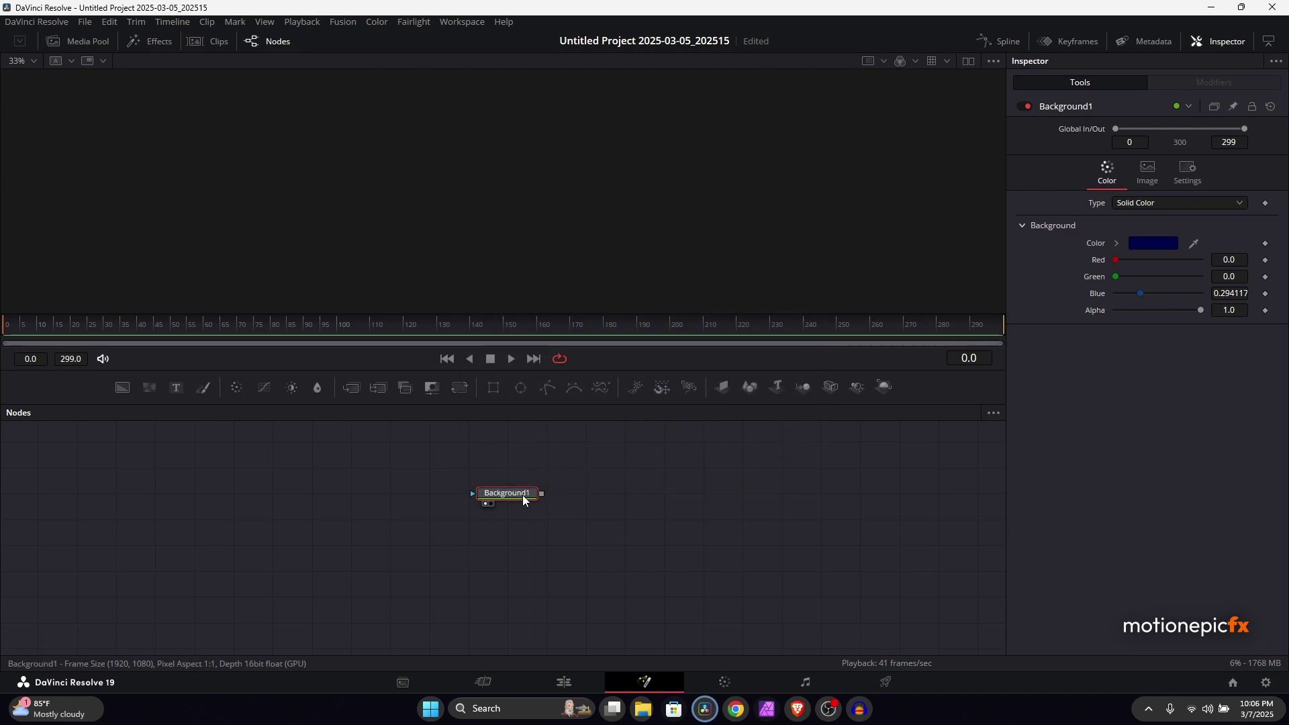
{"action": "left_click_drag", "start_coordinate": [561, 239], "coordinate": [607, 192]}
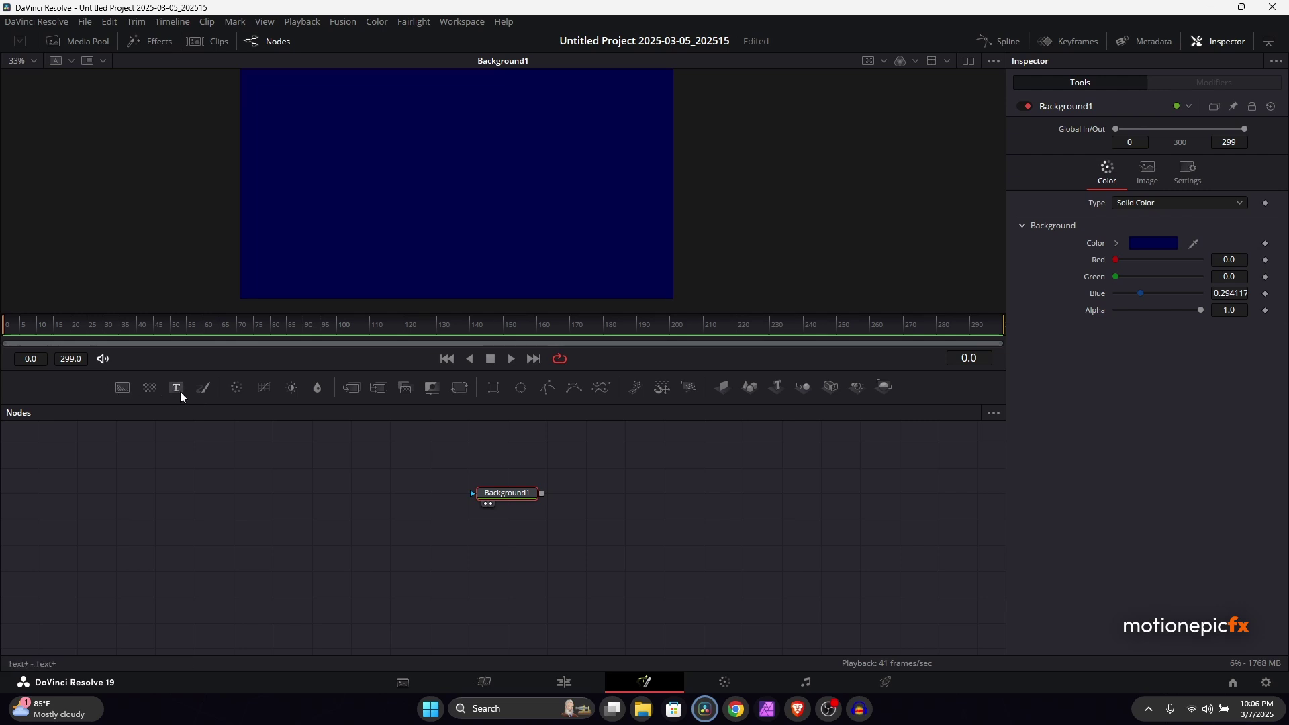
Step: Merge a Fast Noise node over the Background node and open the noise's colour settings
{"action": "left_click_drag", "start_coordinate": [177, 390], "coordinate": [537, 497]}
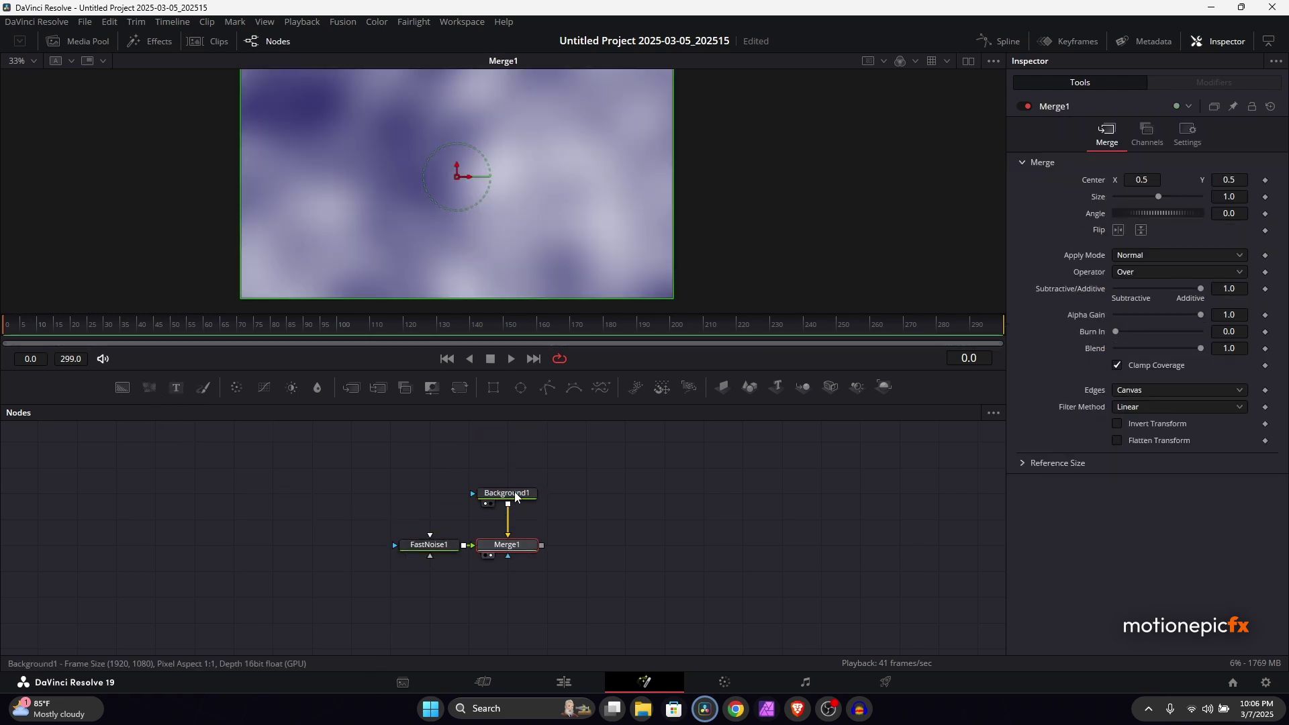
{"action": "left_click", "coordinate": [446, 546]}
{"action": "left_click", "coordinate": [1128, 172]}
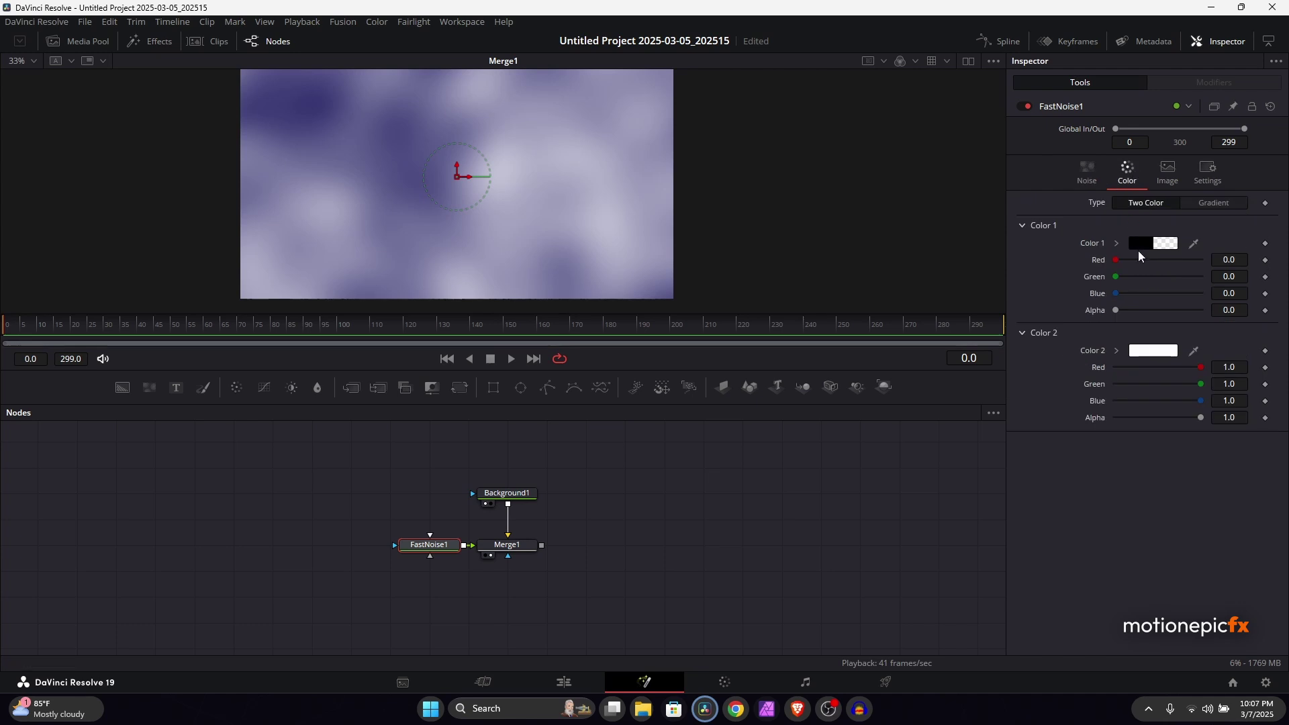
Step: Set Color 1 of the Fast Noise to dark navy #00004b with an alpha of 1.0
{"action": "left_click_drag", "start_coordinate": [1116, 310], "coordinate": [1164, 311]}
{"action": "double_click", "coordinate": [1164, 311]}
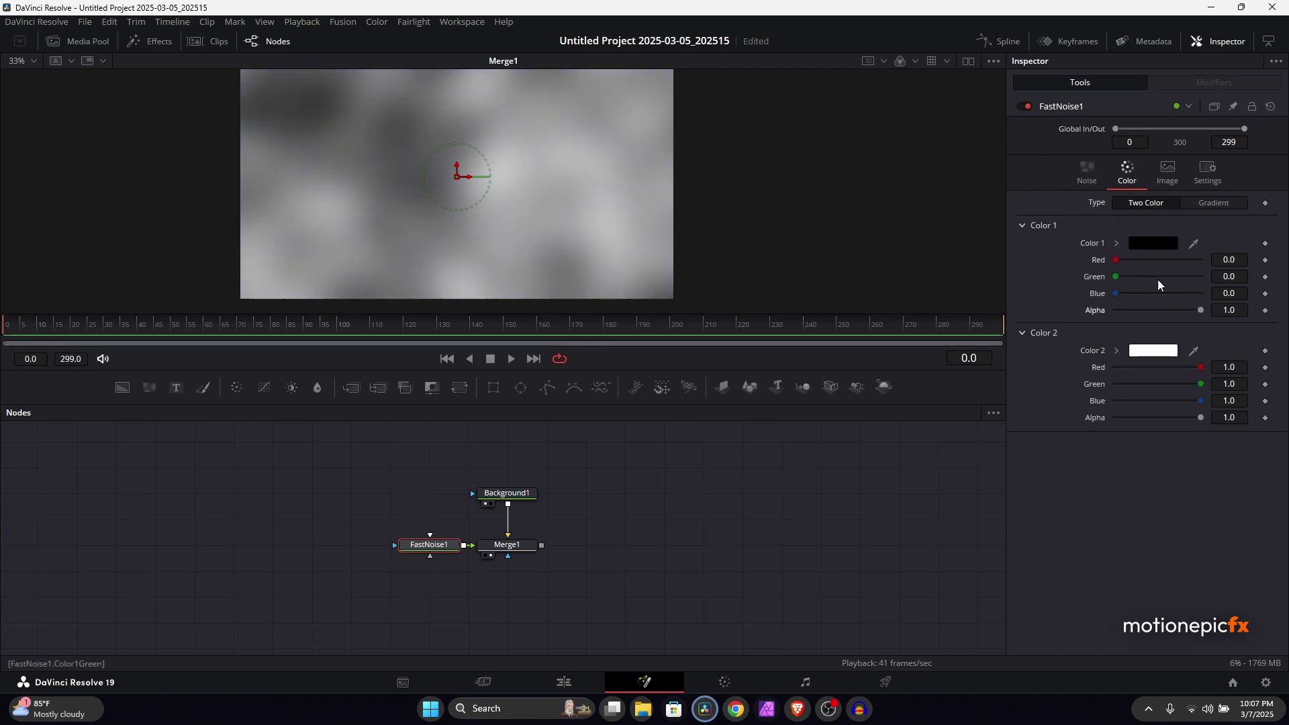
{"action": "left_click", "coordinate": [1158, 244]}
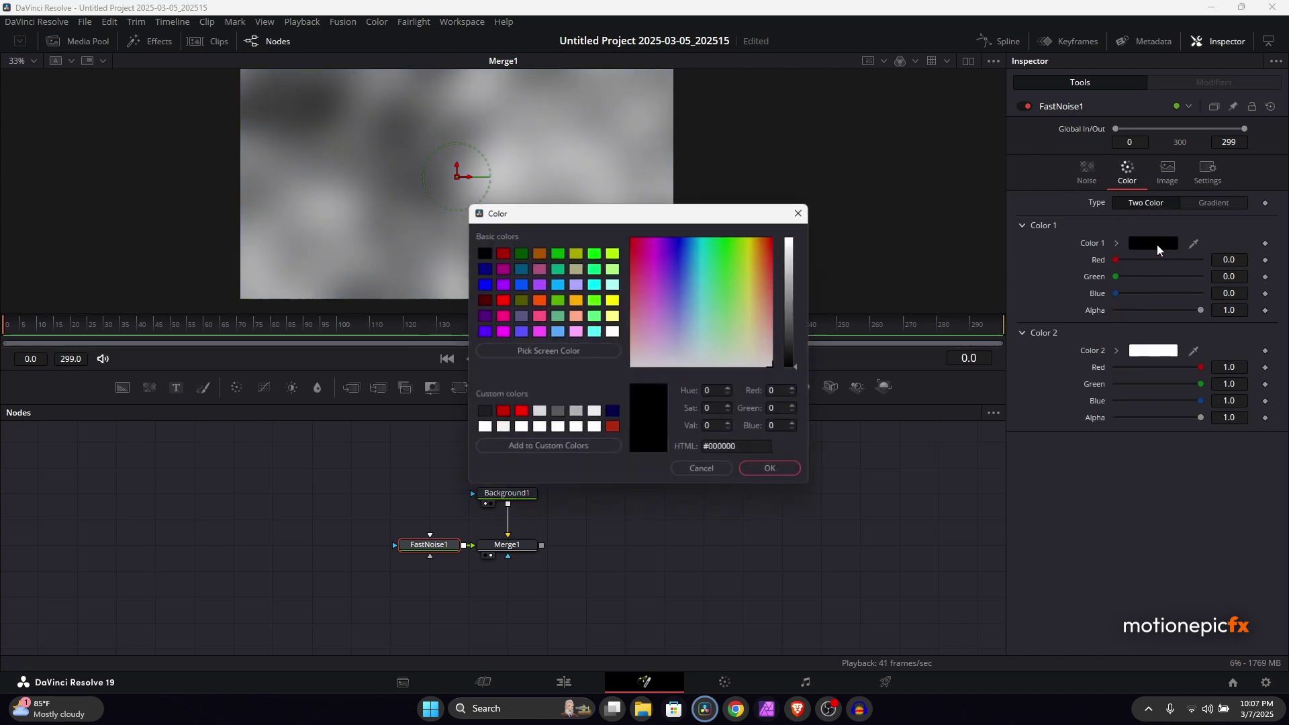
{"action": "left_click", "coordinate": [613, 413]}
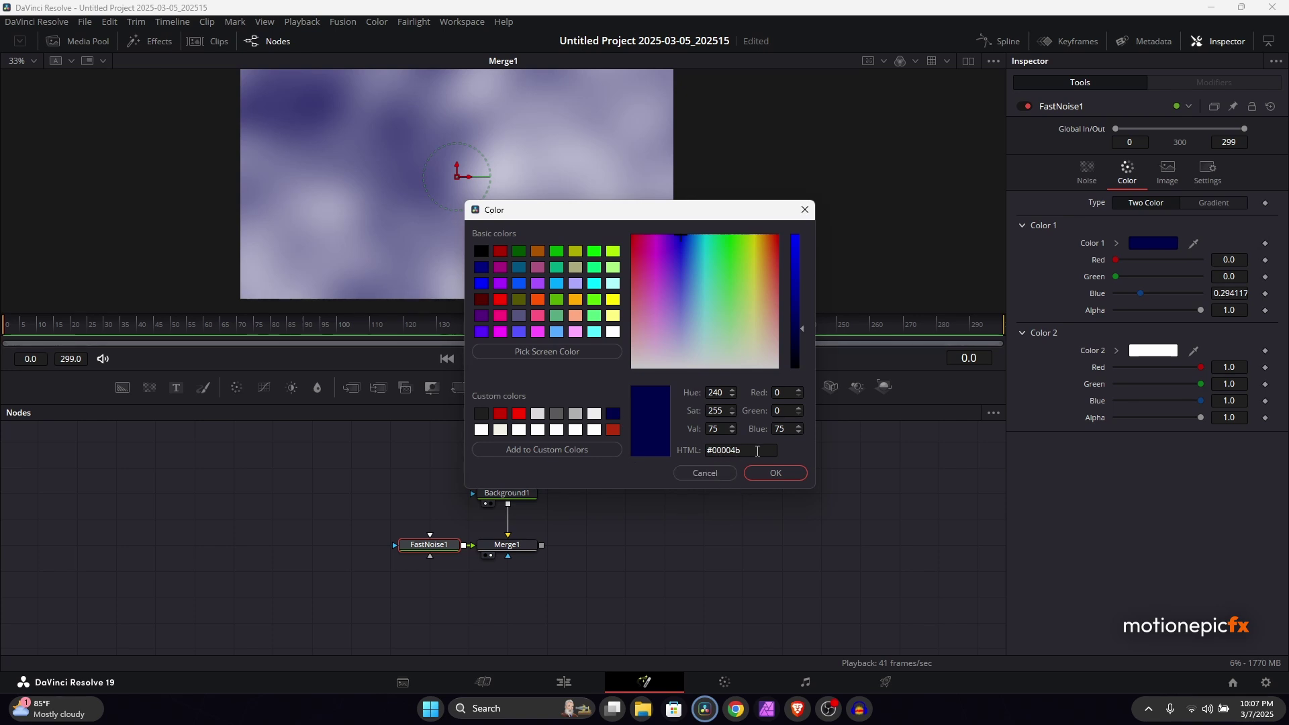
{"action": "left_click", "coordinate": [775, 473]}
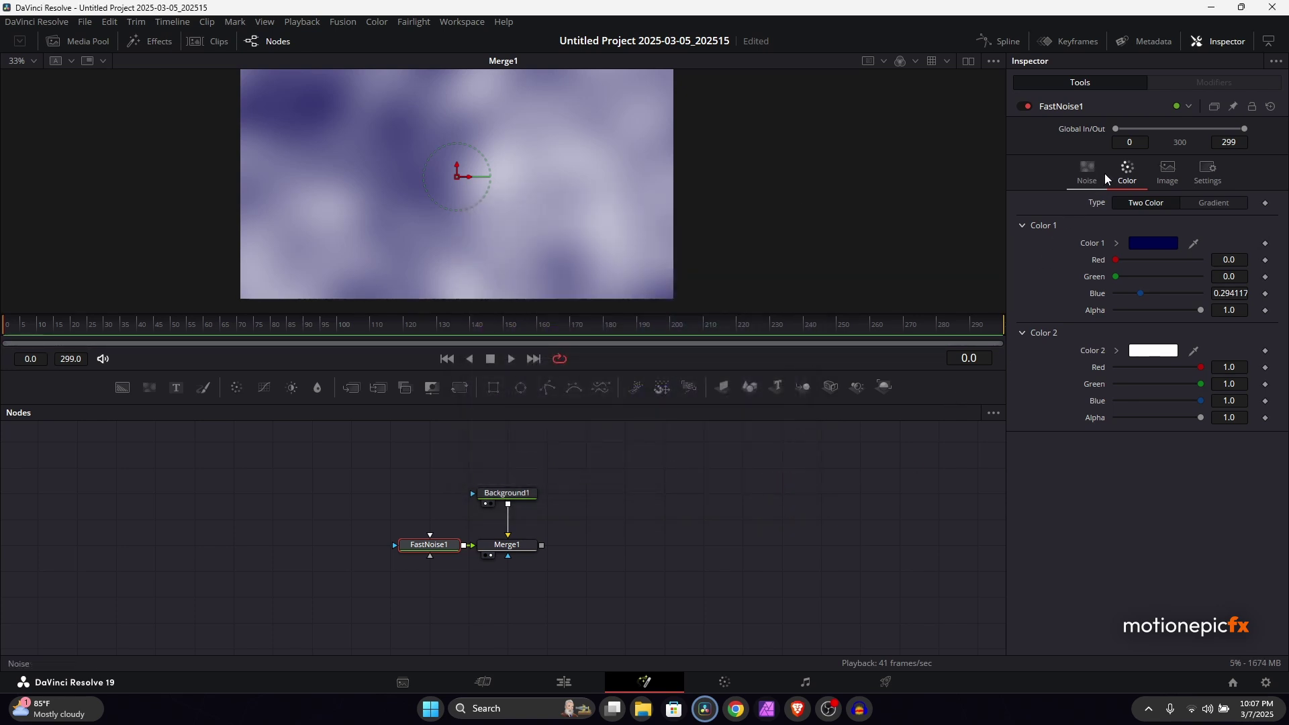
Step: Switch the Fast Noise colour type to Gradient and set the gradient's black start stop to the same dark navy
{"action": "left_click", "coordinate": [1215, 202]}
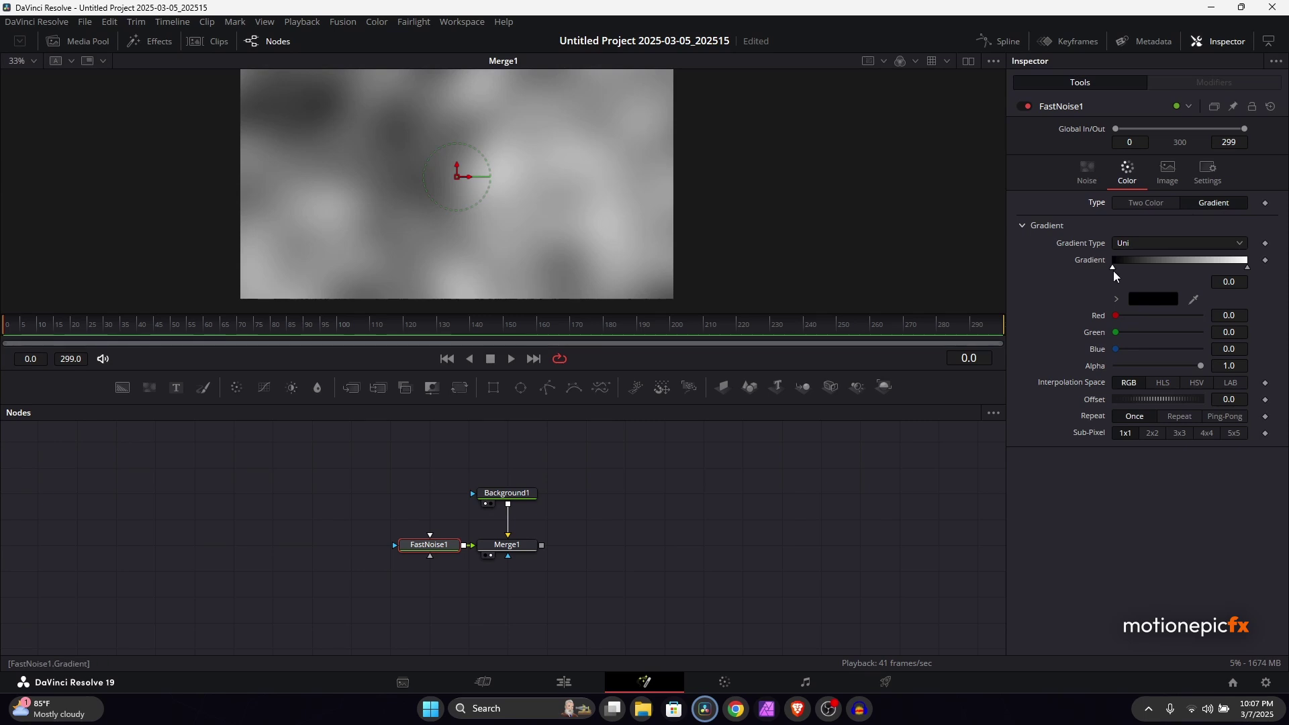
{"action": "left_click", "coordinate": [1154, 299]}
{"action": "left_click", "coordinate": [612, 410]}
{"action": "left_click", "coordinate": [770, 469]}
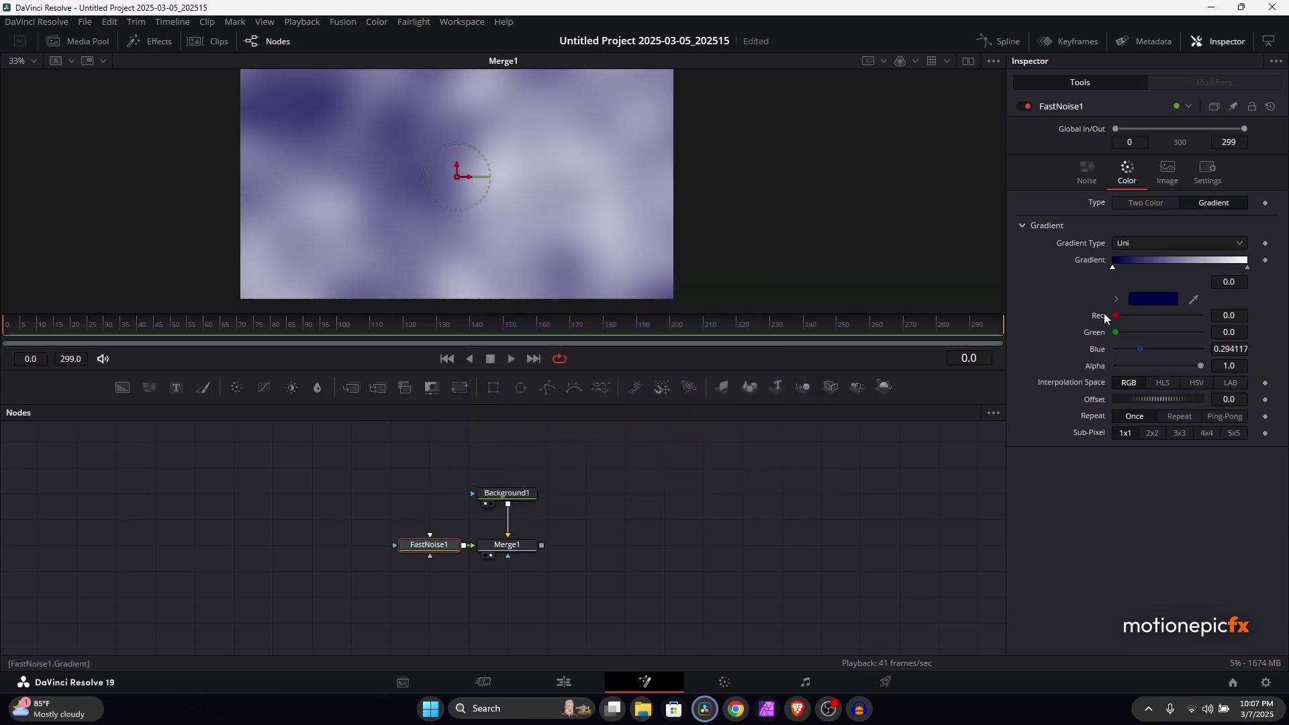
Step: Set the Fast Noise scale to 50 and raise its contrast for a sharply speckled pattern
{"action": "left_click", "coordinate": [1085, 170]}
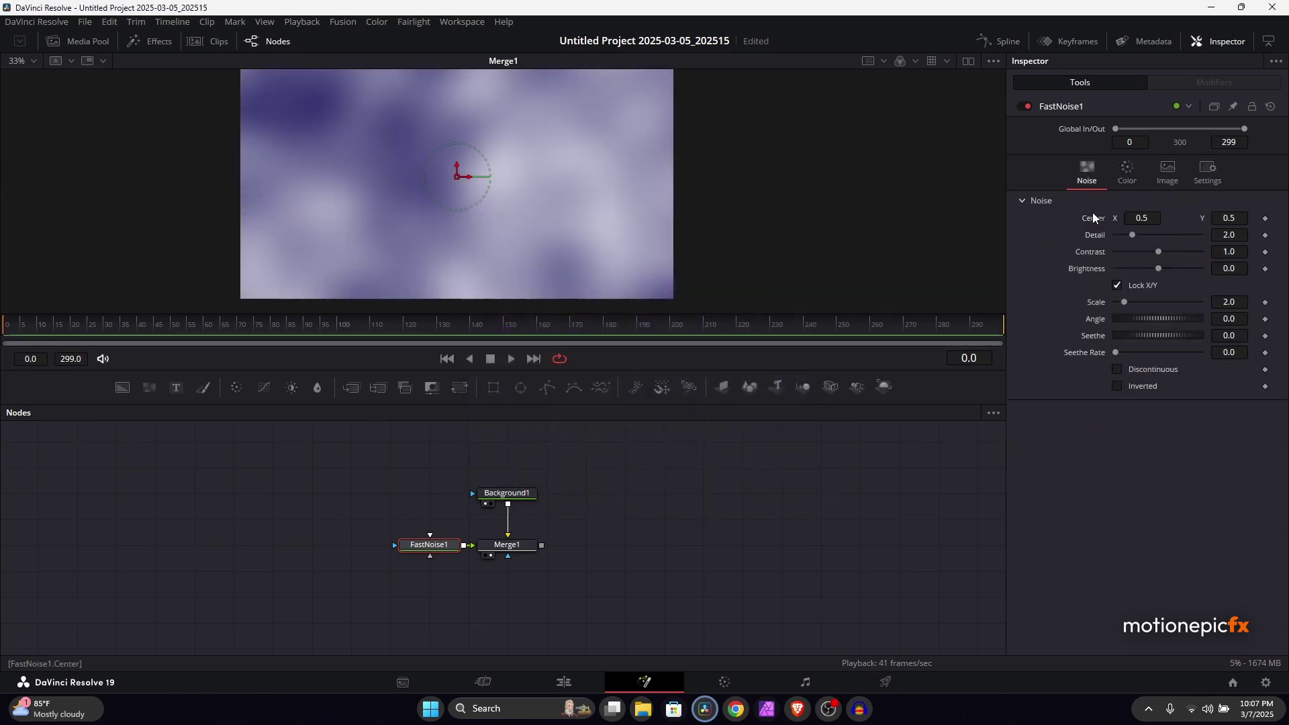
{"action": "left_click", "coordinate": [1228, 301]}
{"action": "type", "text": "50"}
{"action": "key", "text": "Tab"}
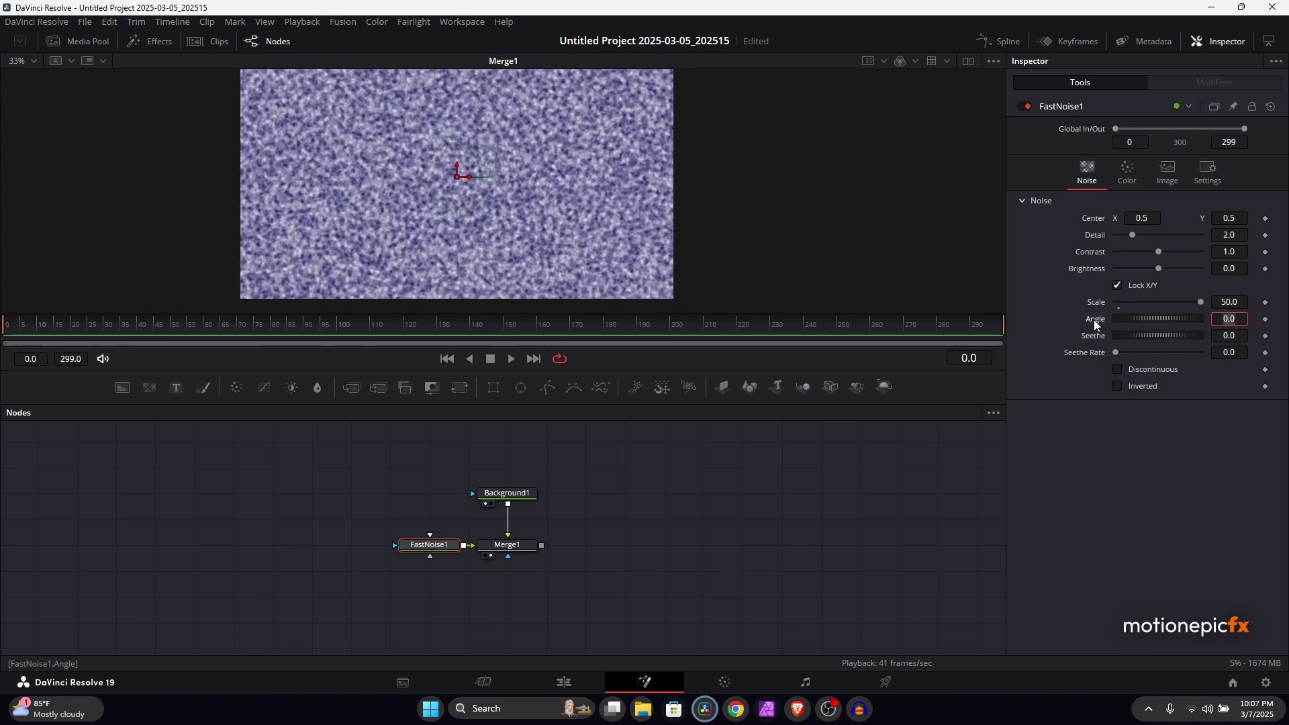
{"action": "left_click_drag", "start_coordinate": [1155, 255], "coordinate": [1214, 246]}
Step: Move the gradient's navy stop to about 0.925 and adjust the noise detail and brightness to leave small, sparse stars
{"action": "left_click", "coordinate": [1128, 173]}
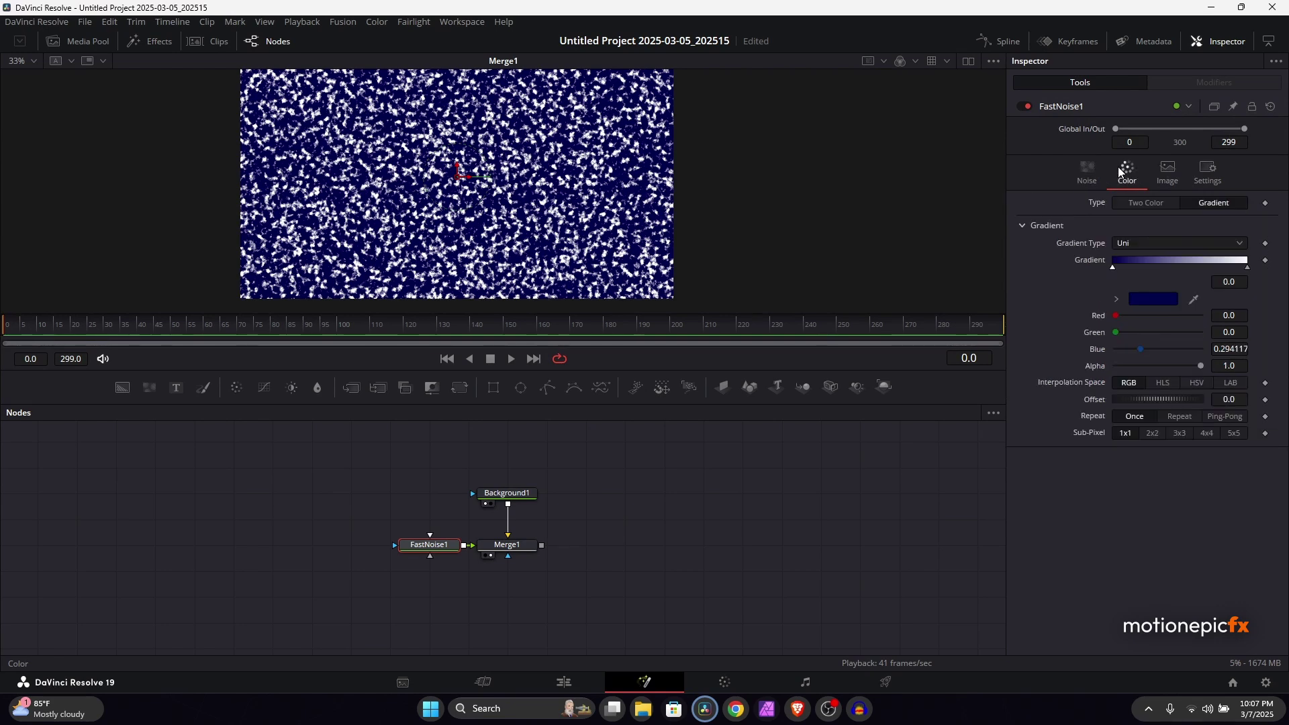
{"action": "left_click_drag", "start_coordinate": [1117, 265], "coordinate": [1239, 270]}
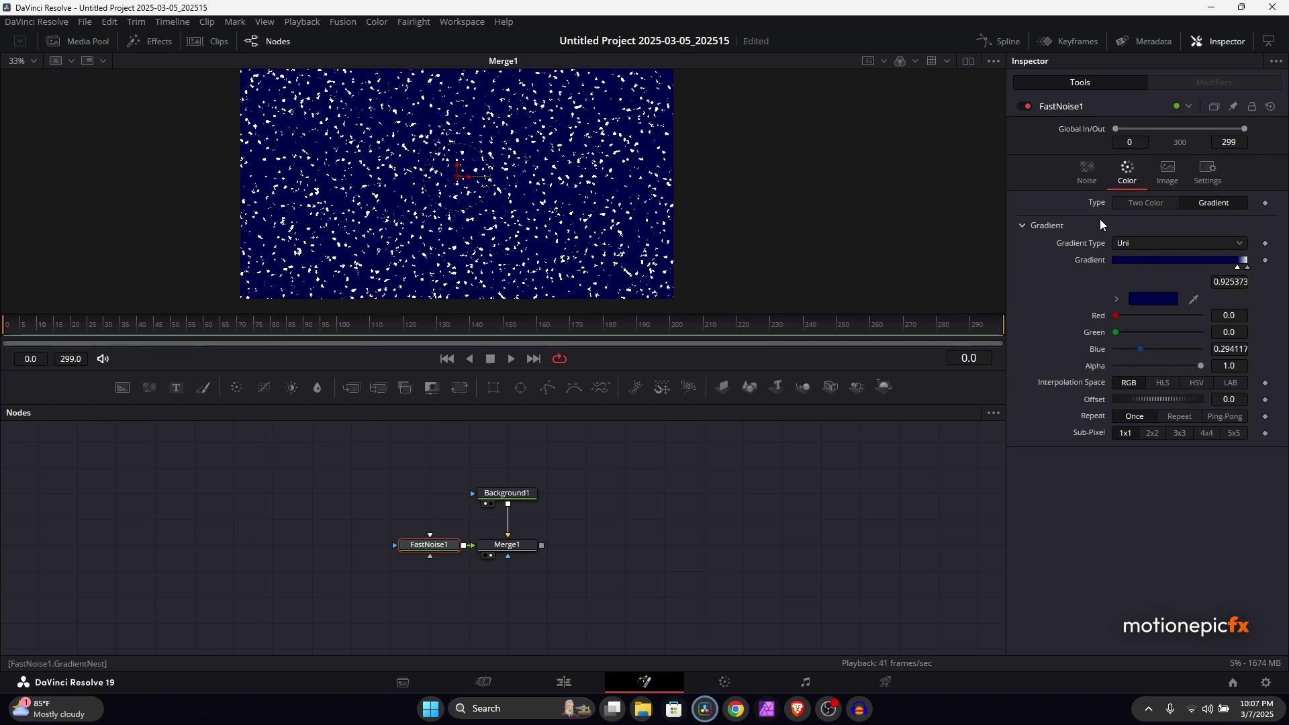
{"action": "left_click", "coordinate": [1087, 176]}
{"action": "left_click_drag", "start_coordinate": [1152, 234], "coordinate": [1122, 233]}
{"action": "left_click_drag", "start_coordinate": [1227, 239], "coordinate": [1249, 235]}
{"action": "left_click_drag", "start_coordinate": [1116, 268], "coordinate": [1112, 269]}
Step: Set the Fast Noise gradient offset to 0.021 to fine-tune the stars
{"action": "left_click", "coordinate": [1127, 173]}
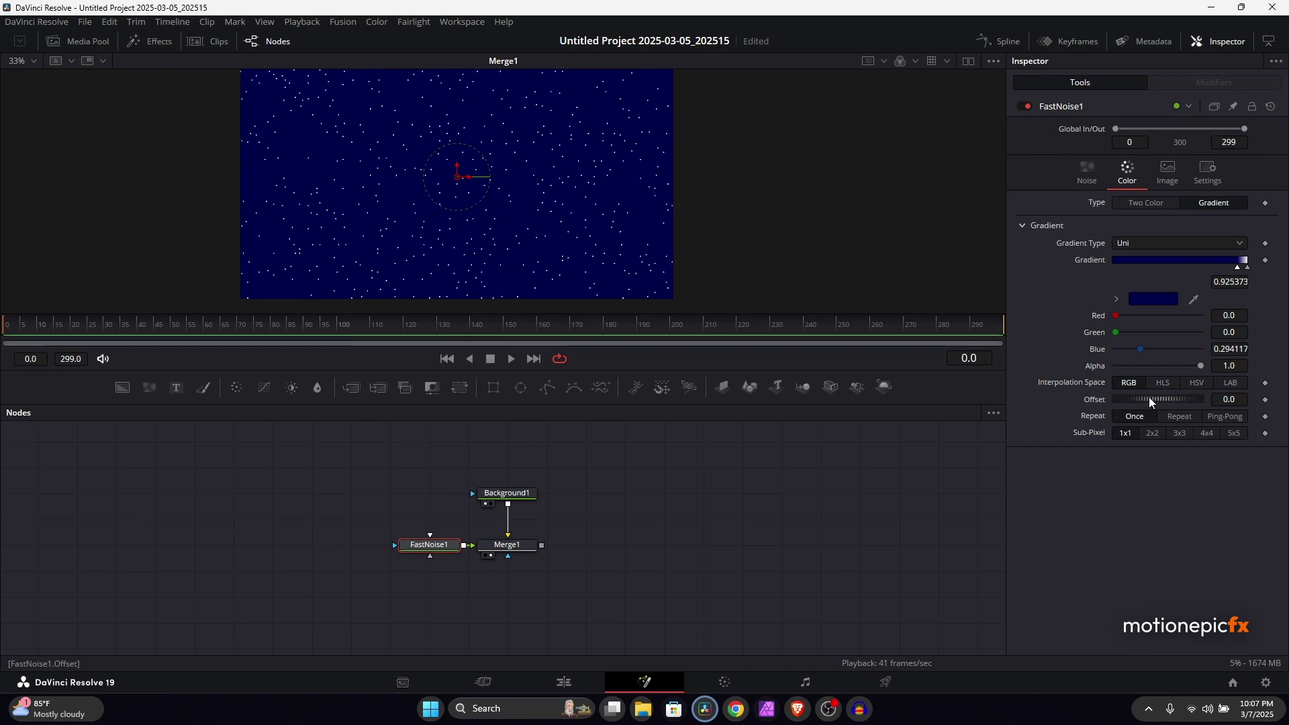
{"action": "mouse_move", "coordinate": [1149, 399]}
{"action": "left_mouse_down"}
{"action": "mouse_move", "coordinate": [1135, 400]}
{"action": "mouse_move", "coordinate": [1147, 394]}
{"action": "left_mouse_up"}
{"action": "left_click", "coordinate": [1248, 267]}
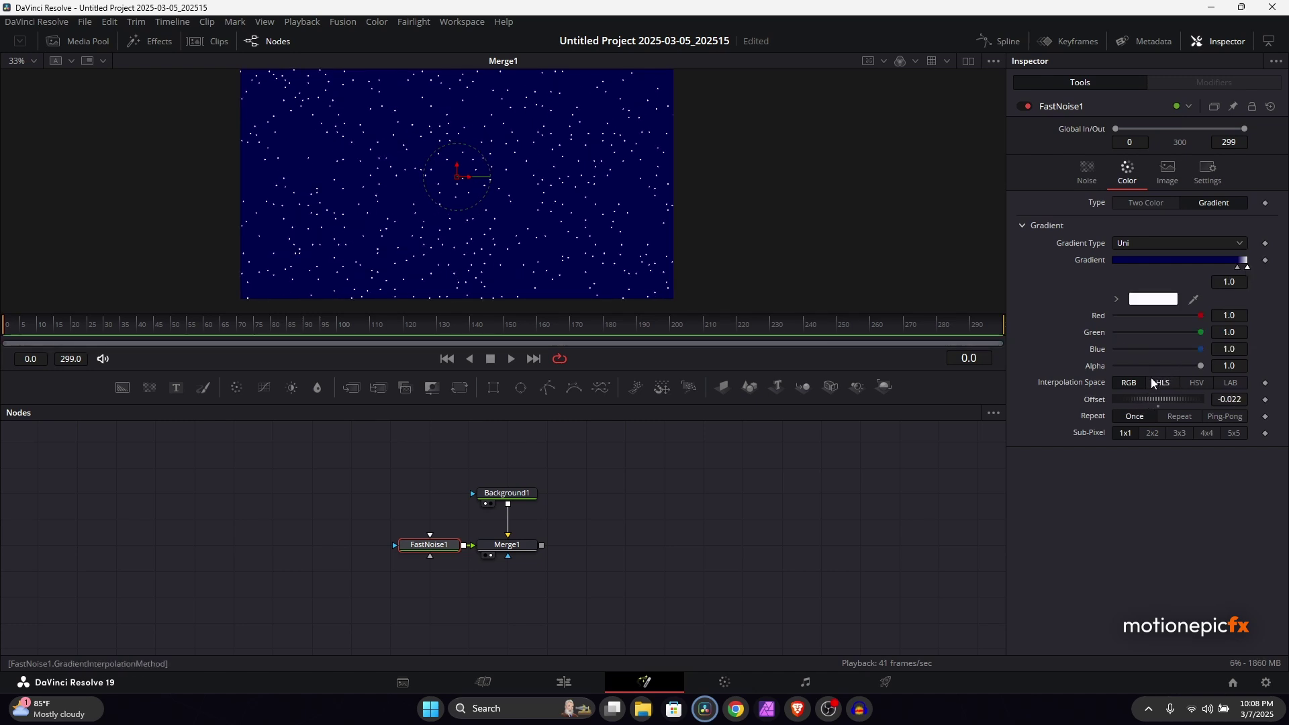
{"action": "left_click_drag", "start_coordinate": [1161, 397], "coordinate": [1166, 397]}
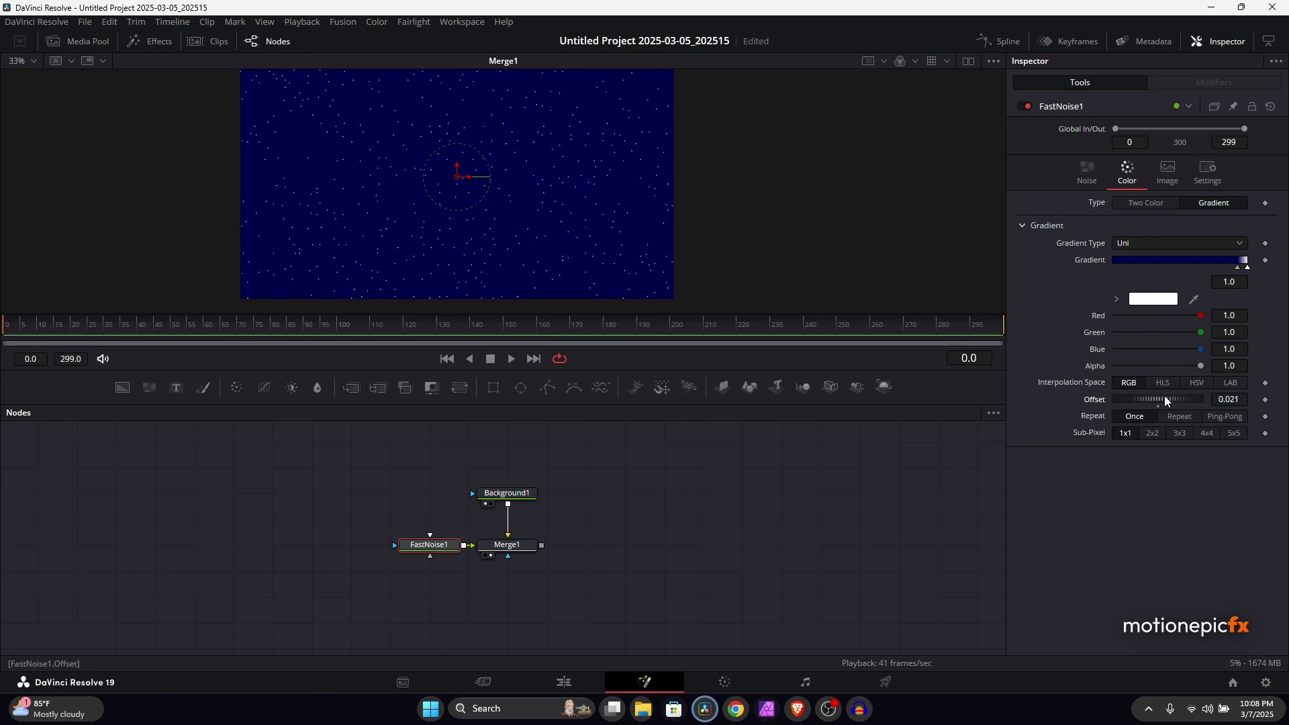
{"action": "left_click", "coordinate": [632, 514]}
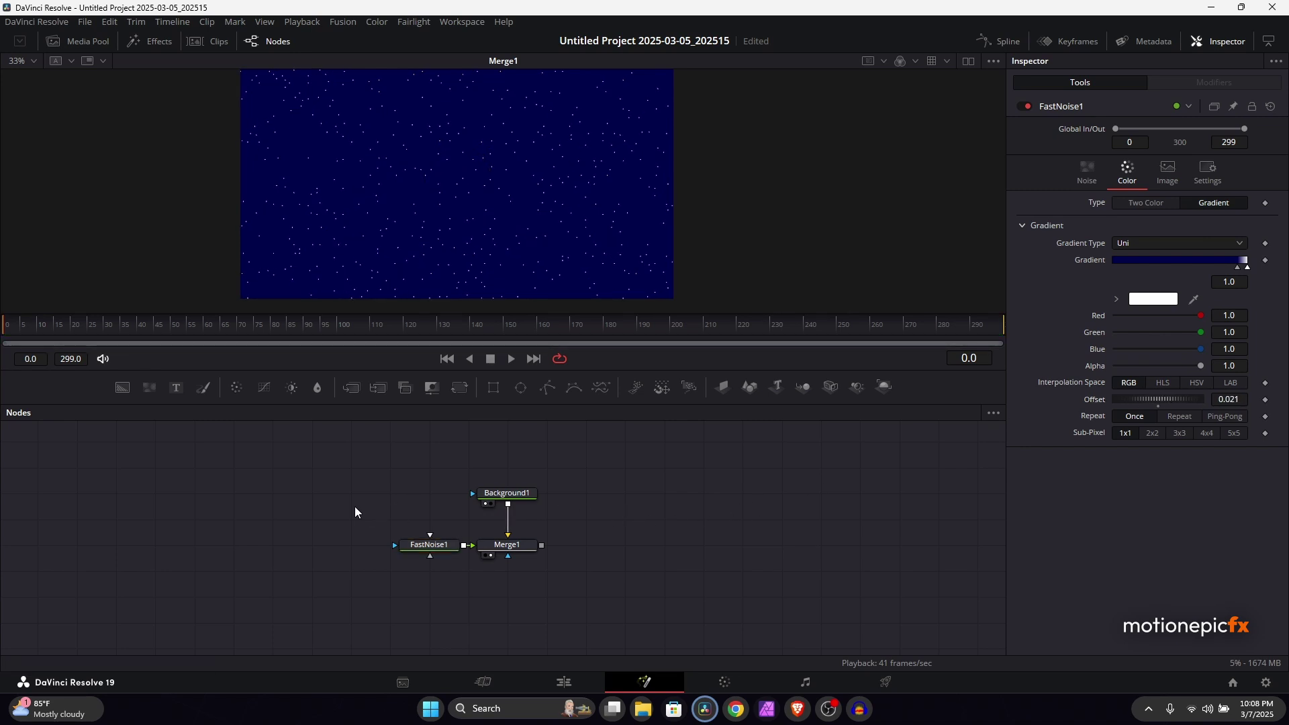
Step: Add a second Background node below the Fast Noise node and rename it road
{"action": "left_click_drag", "start_coordinate": [388, 492], "coordinate": [480, 443]}
{"action": "left_click_drag", "start_coordinate": [122, 390], "coordinate": [510, 547]}
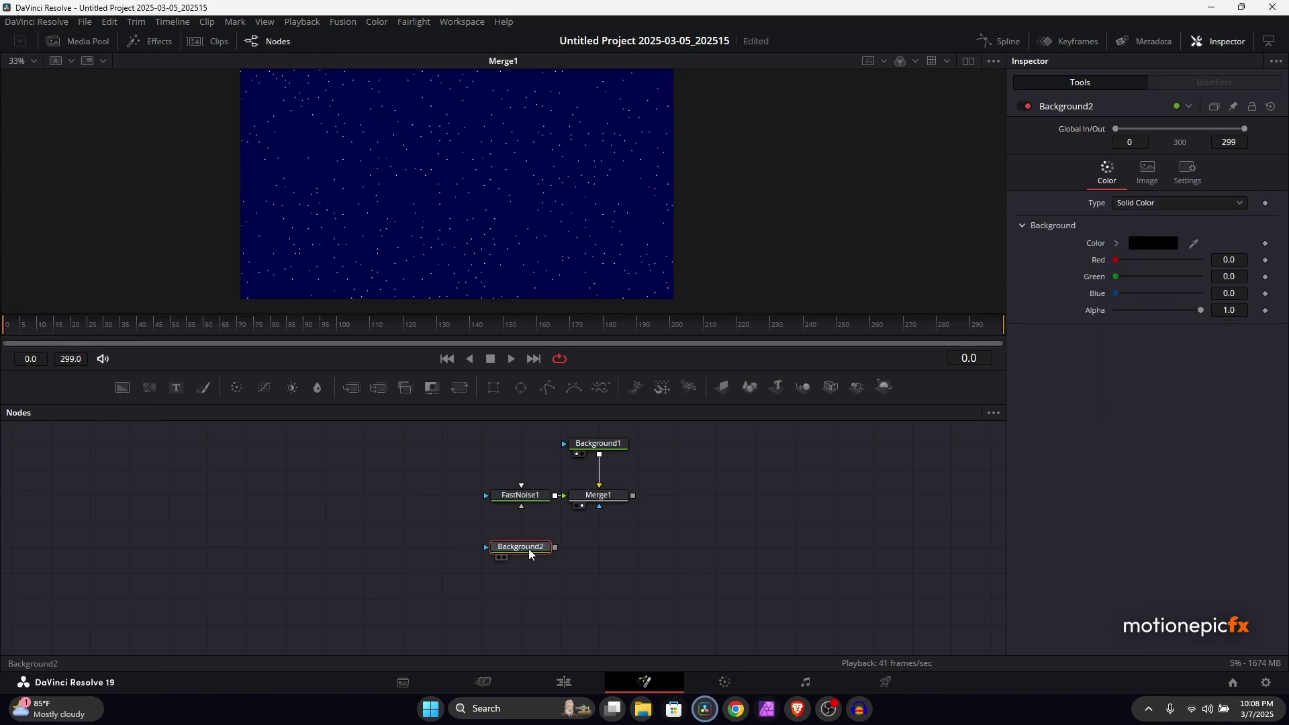
{"action": "key", "text": "F2"}
{"action": "type", "text": "road"}
{"action": "key", "text": "Return"}
{"action": "left_click", "coordinate": [584, 444]}
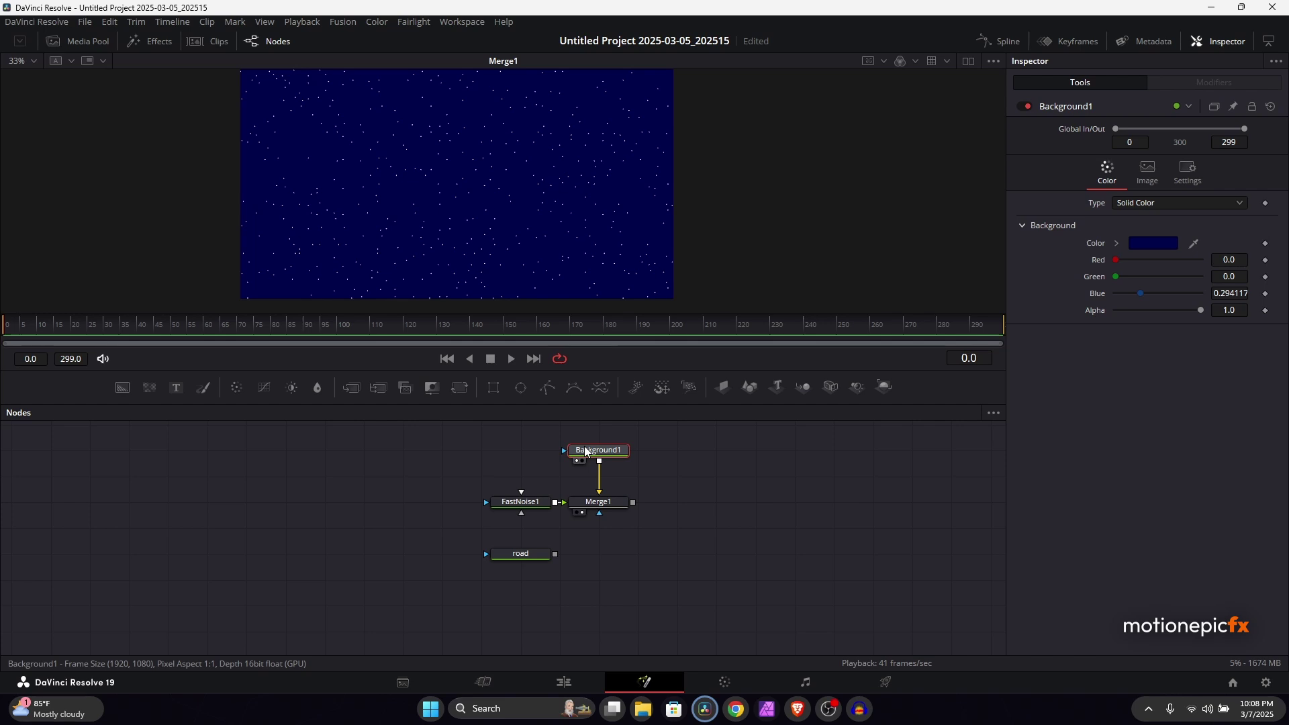
{"action": "key", "text": "F2"}
{"action": "left_click", "coordinate": [635, 356]}
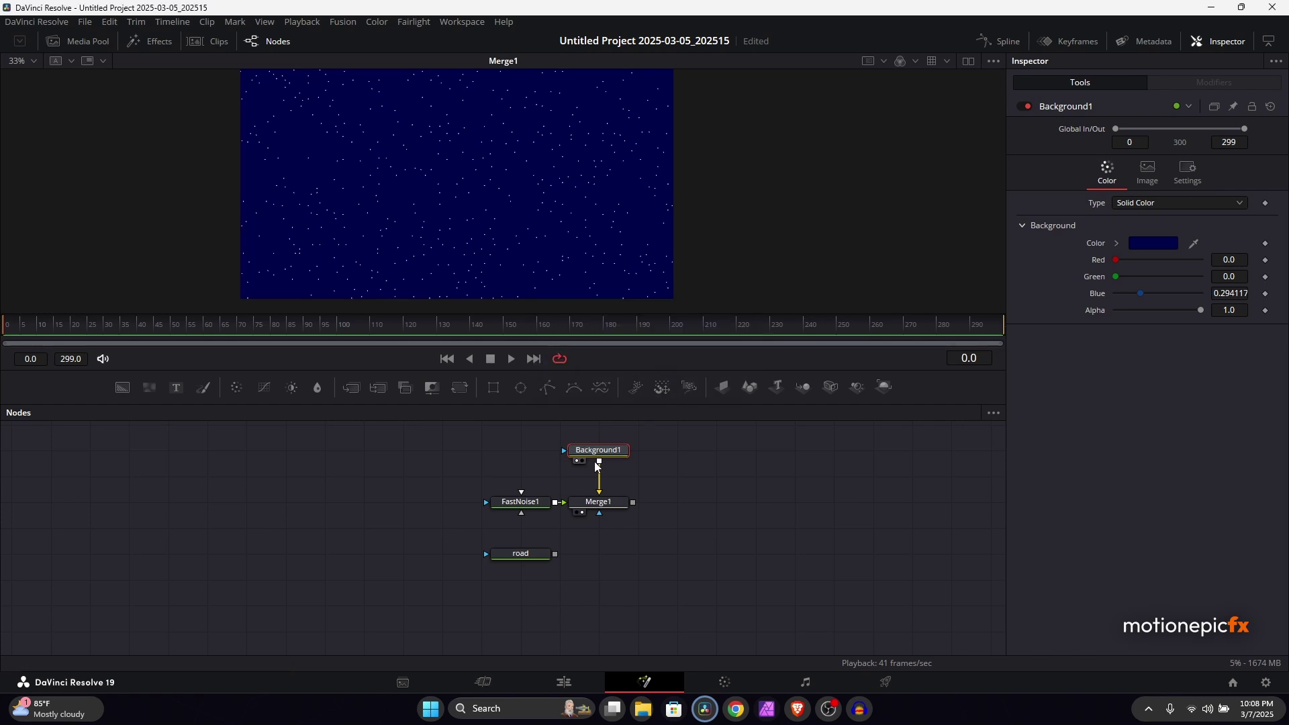
Step: Rename the Merge node that combines the noise and background as sky
{"action": "left_click", "coordinate": [590, 513]}
{"action": "key", "text": "F2"}
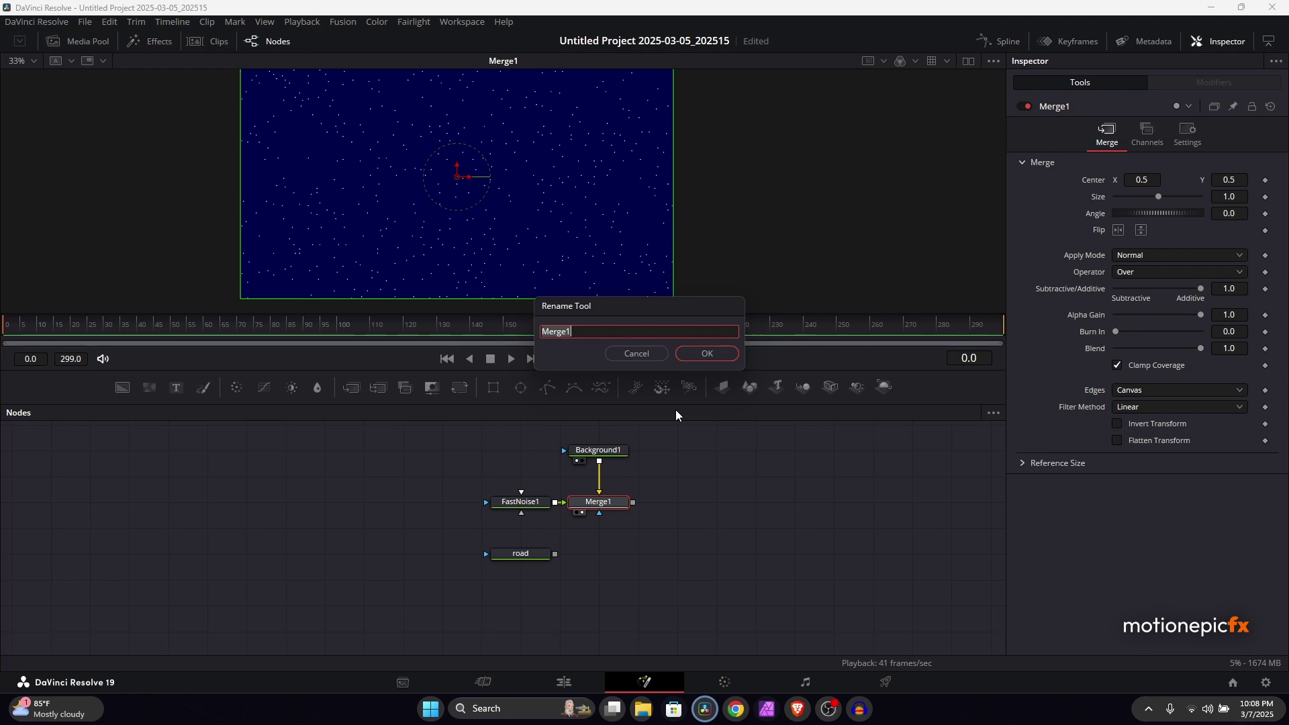
{"action": "type", "text": "sky"}
{"action": "key", "text": "Return"}
Step: Find the MultiMerge tool and add it to the node graph
{"action": "key", "text": "shift+space"}
{"action": "type", "text": "xf"}
{"action": "key", "text": "BackSpace"}
{"action": "key", "text": "BackSpace"}
{"action": "type", "text": "multi"}
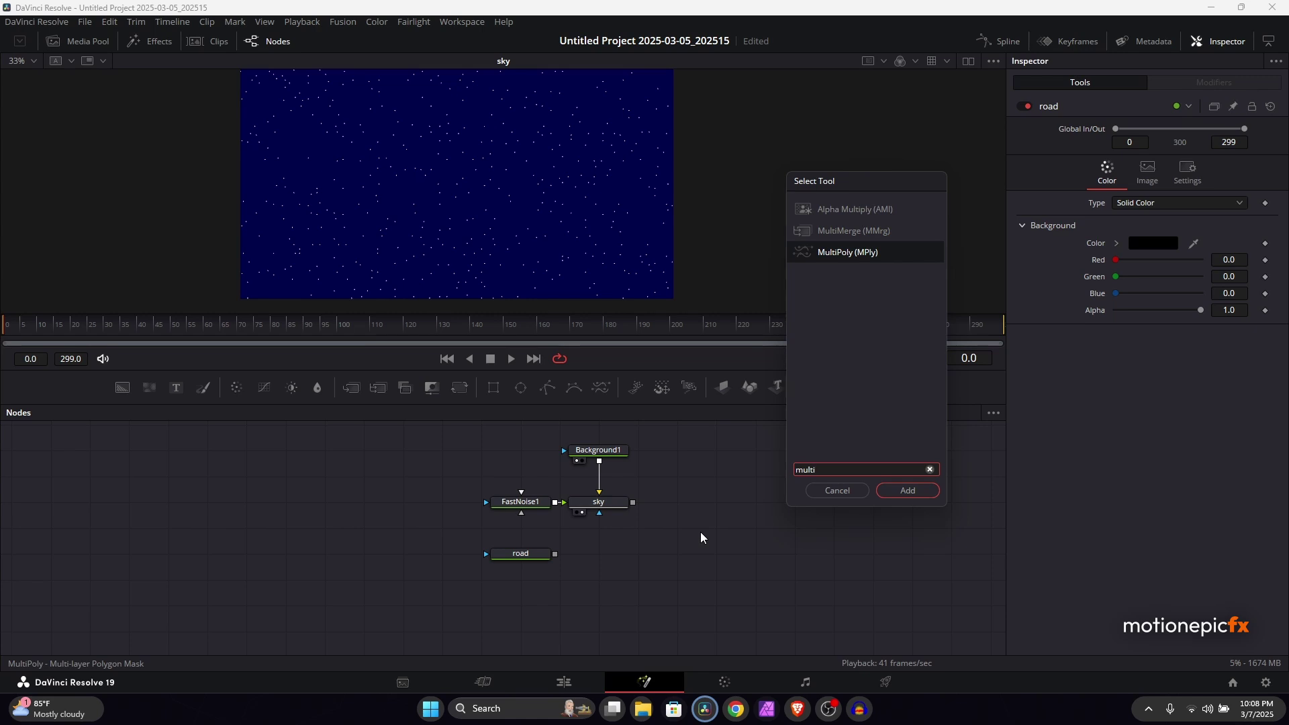
{"action": "key", "text": "Up"}
{"action": "key", "text": "Return"}
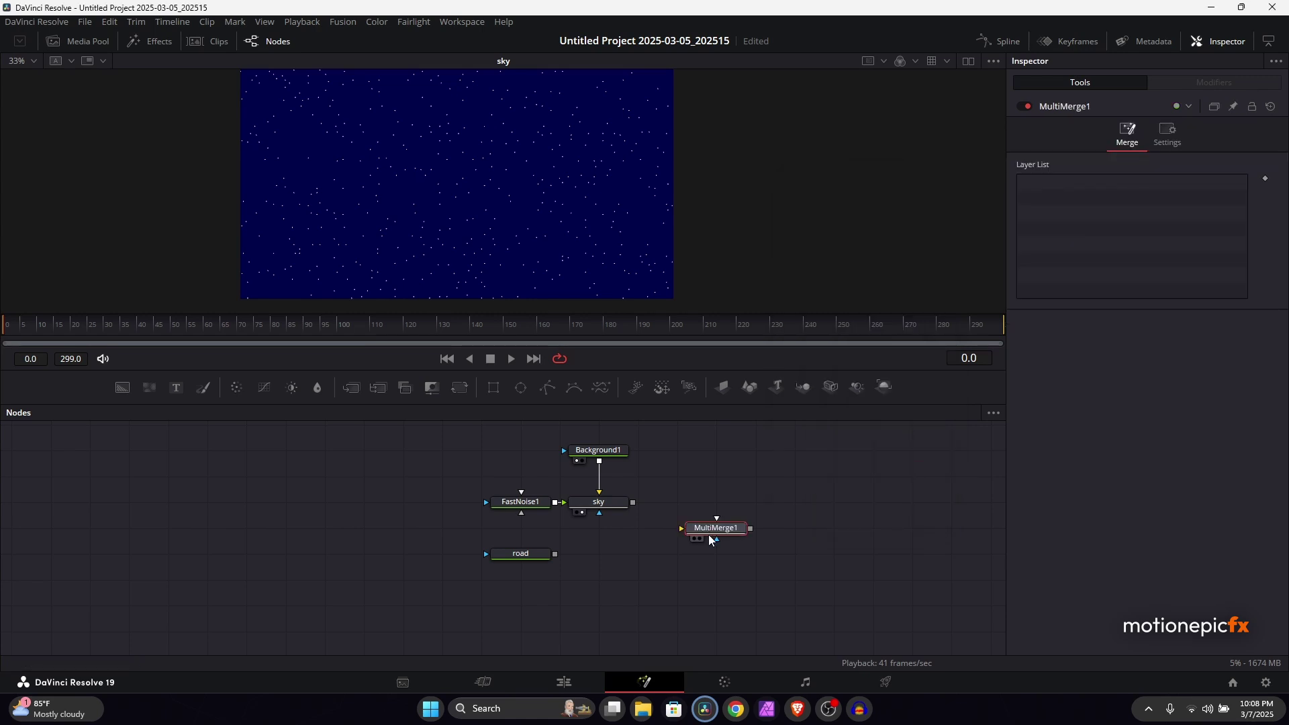
Step: Connect the sky node's output to the MultiMerge as its background and show the MultiMerge in the viewer
{"action": "left_click_drag", "start_coordinate": [711, 539], "coordinate": [714, 557]}
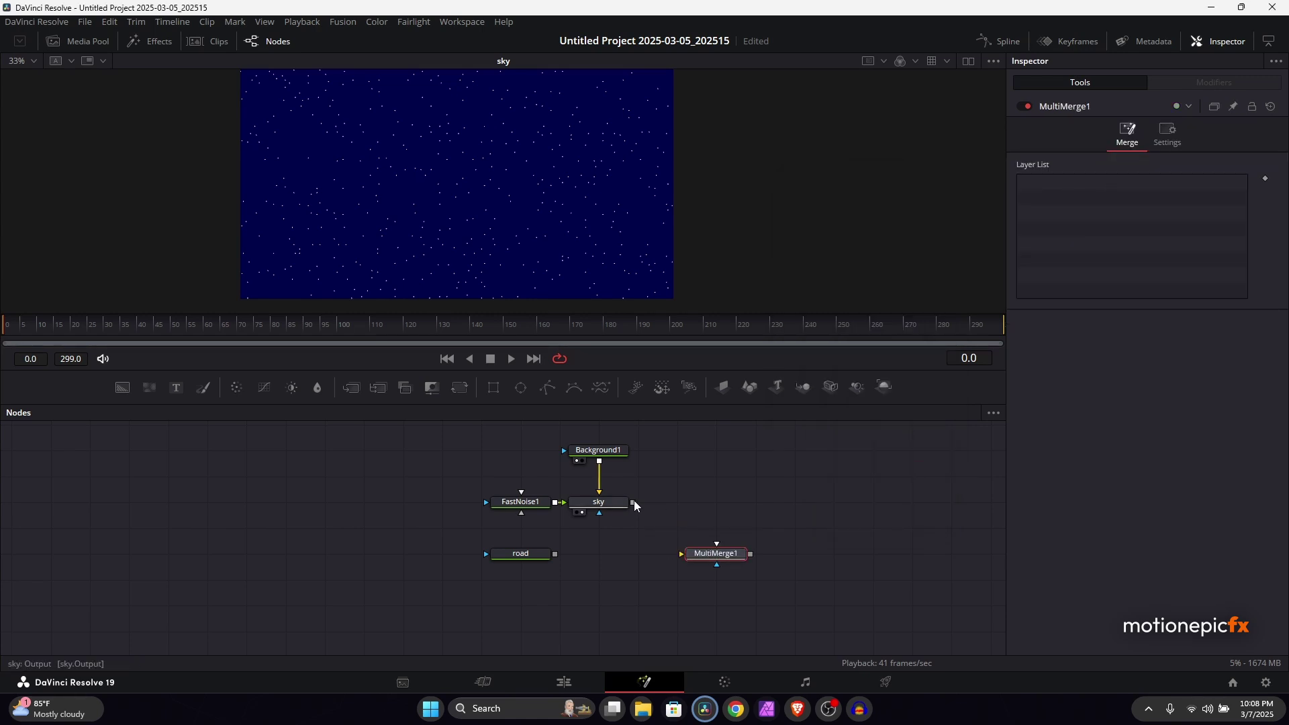
{"action": "left_click_drag", "start_coordinate": [634, 502], "coordinate": [729, 555]}
{"action": "key", "text": "1"}
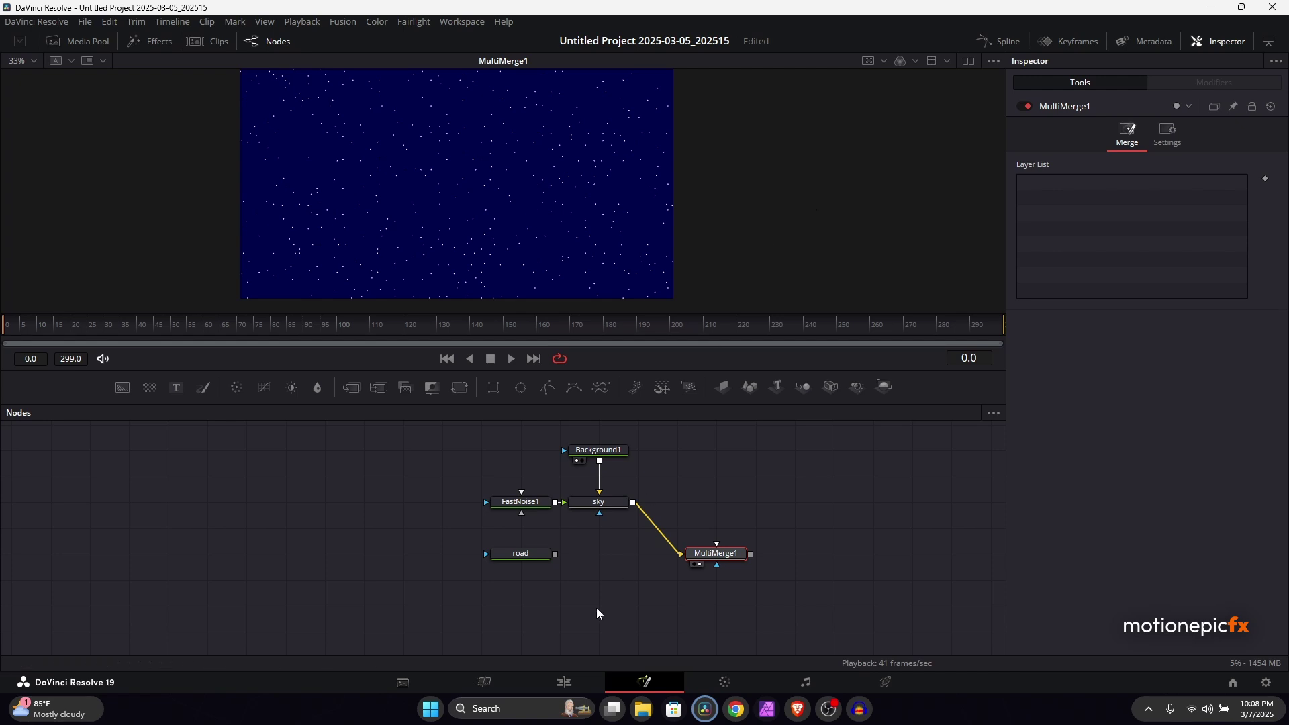
Step: Mask the road node with a rectangle about 1.04 wide, lowered to a Y center of about 0.09
{"action": "left_click_drag", "start_coordinate": [524, 555], "coordinate": [524, 581]}
{"action": "left_click", "coordinate": [523, 581]}
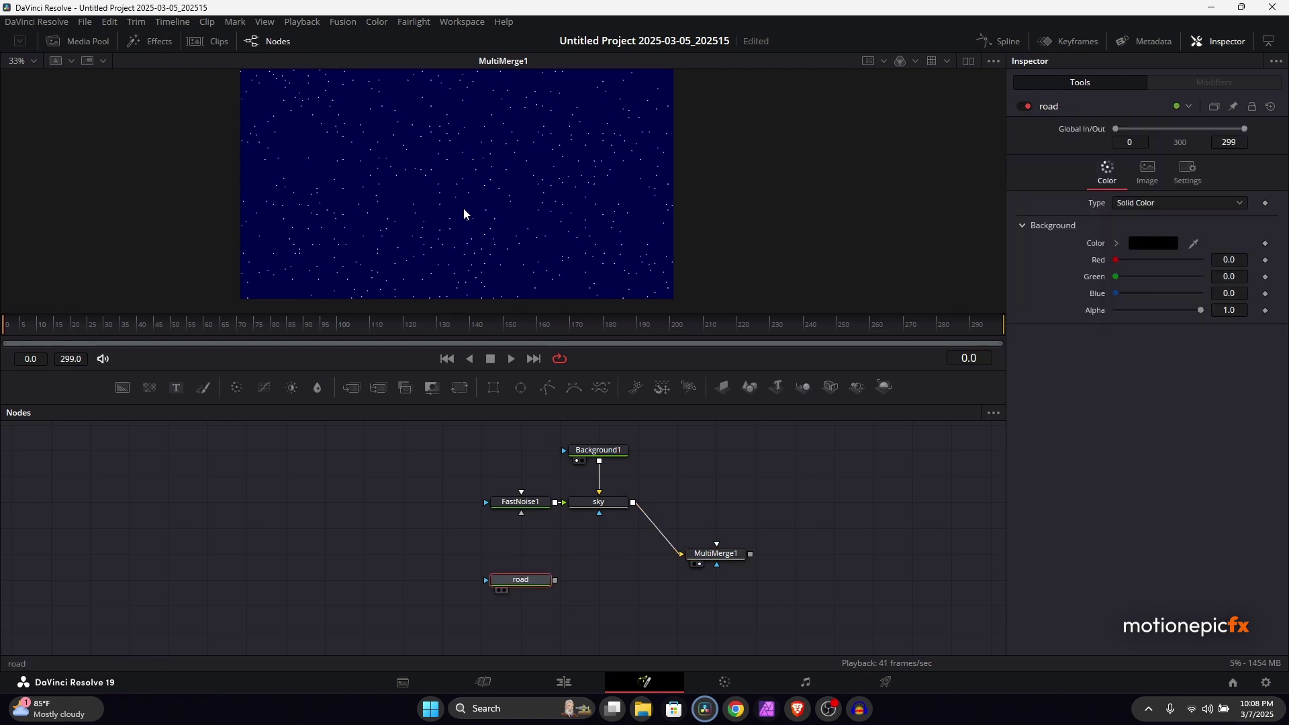
{"action": "key", "text": "1"}
{"action": "left_click_drag", "start_coordinate": [494, 388], "coordinate": [514, 579]}
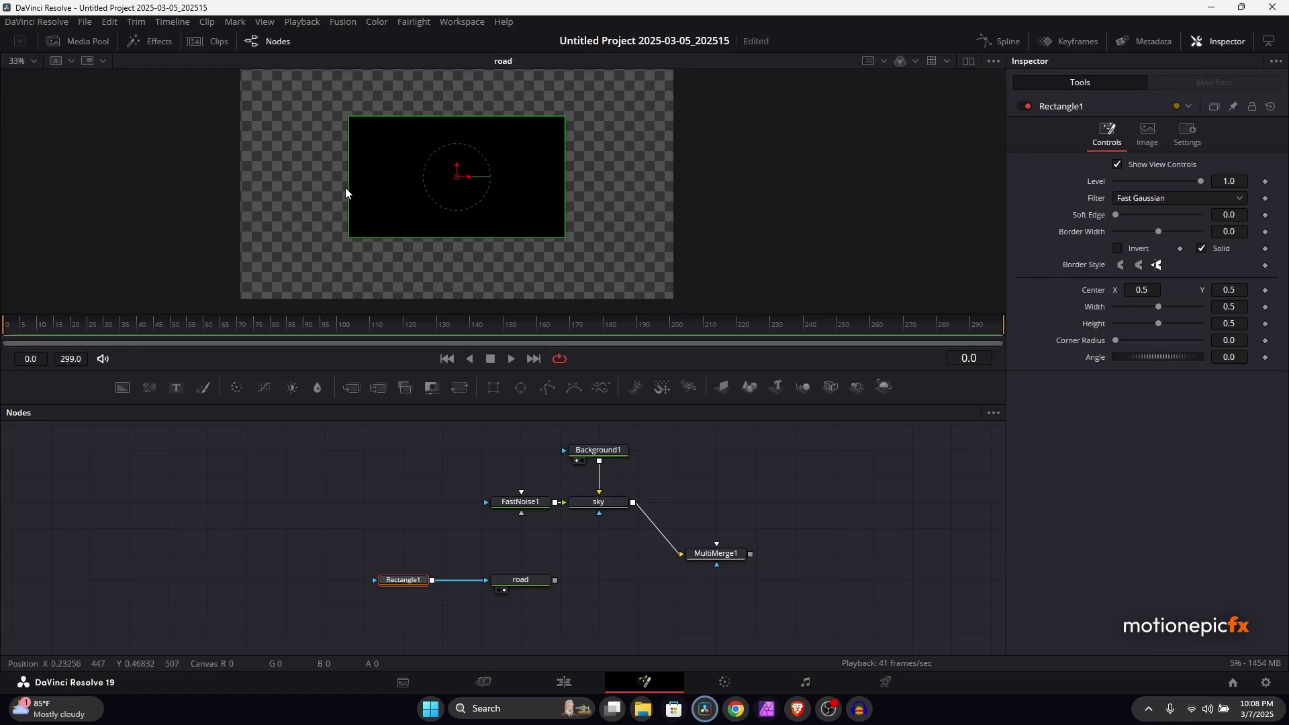
{"action": "left_click_drag", "start_coordinate": [345, 194], "coordinate": [235, 186]}
{"action": "left_click_drag", "start_coordinate": [461, 179], "coordinate": [464, 236]}
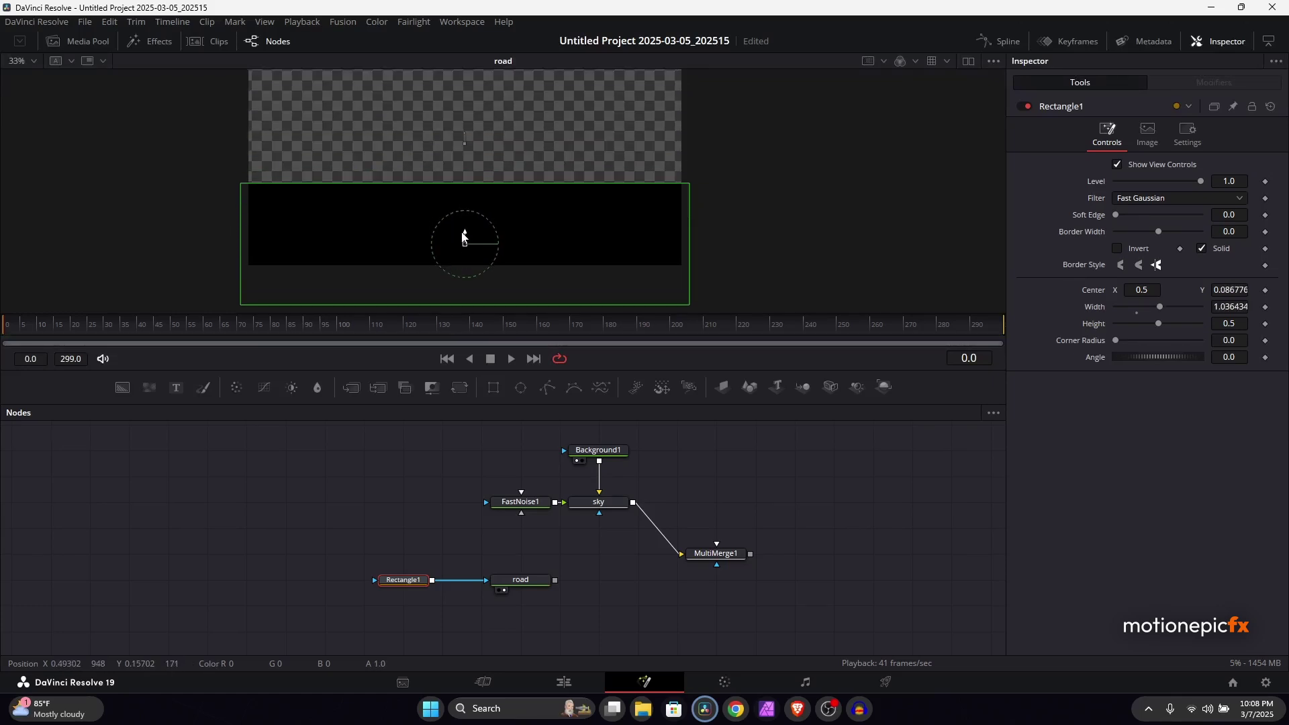
Step: Fill the road with a linear gradient running vertically from about Y 0.33 at the horizon to about -0.08 below the frame
{"action": "left_click", "coordinate": [513, 578]}
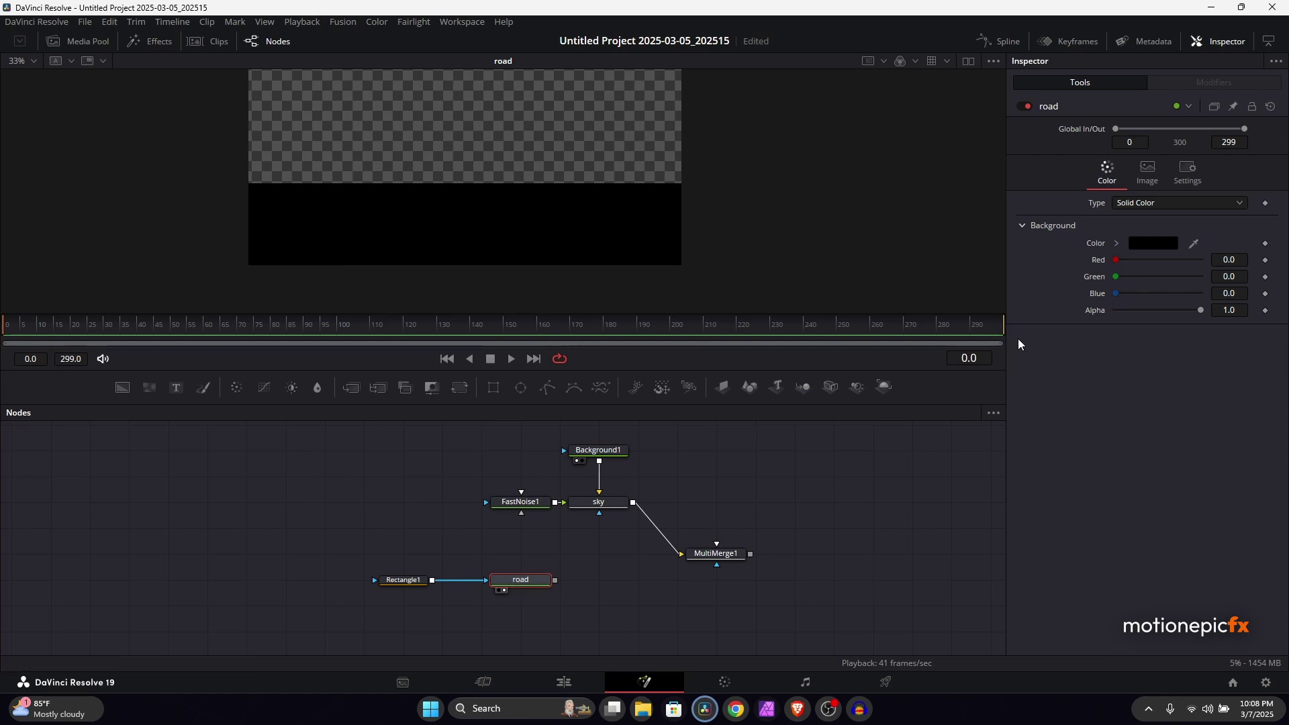
{"action": "left_click", "coordinate": [1142, 202]}
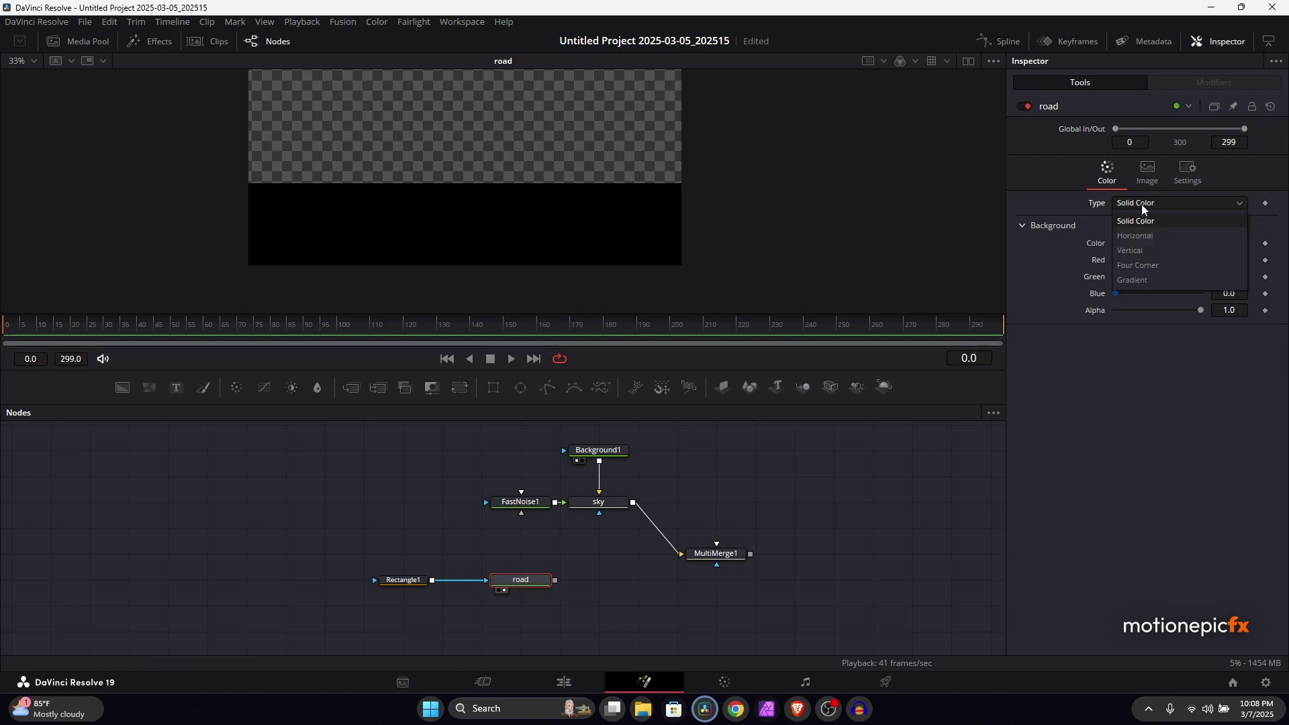
{"action": "left_click", "coordinate": [1136, 280]}
{"action": "left_click_drag", "start_coordinate": [249, 144], "coordinate": [469, 188]}
{"action": "left_click_drag", "start_coordinate": [682, 143], "coordinate": [468, 285]}
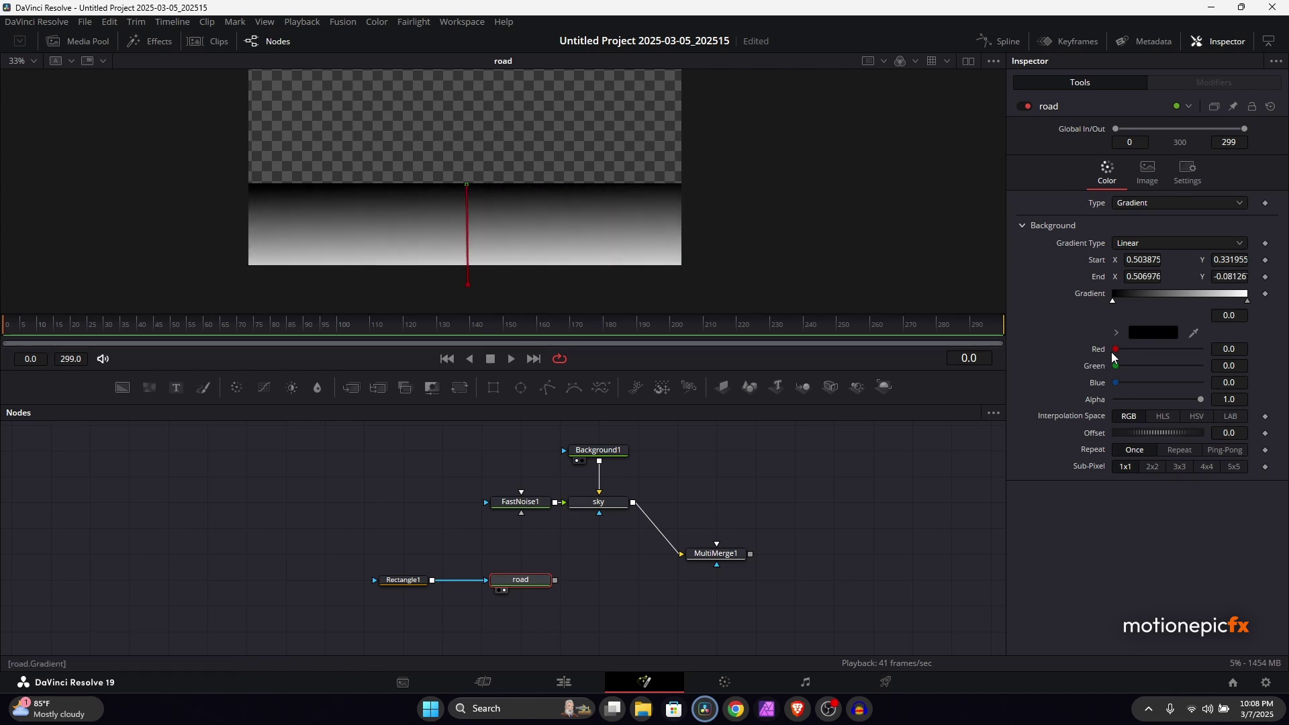
Step: Set the road gradient's start color to very dark blue, #000022
{"action": "left_click", "coordinate": [1146, 337]}
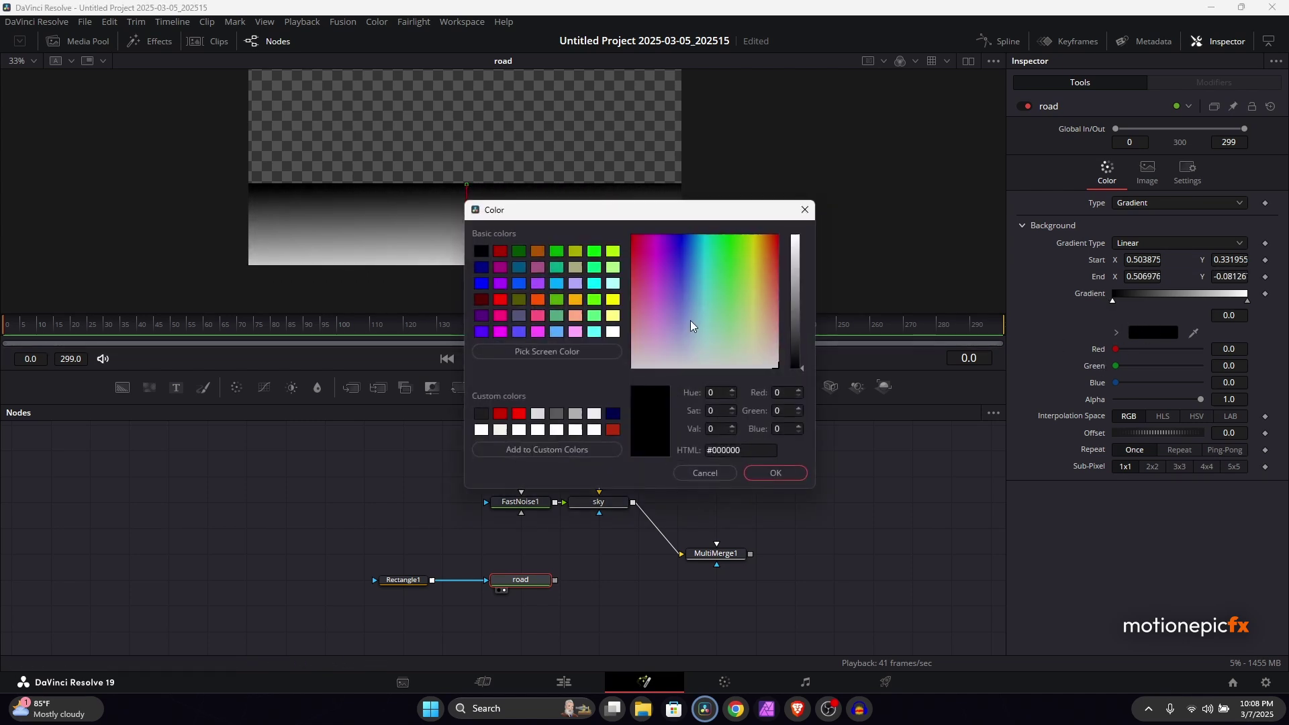
{"action": "left_click", "coordinate": [612, 413]}
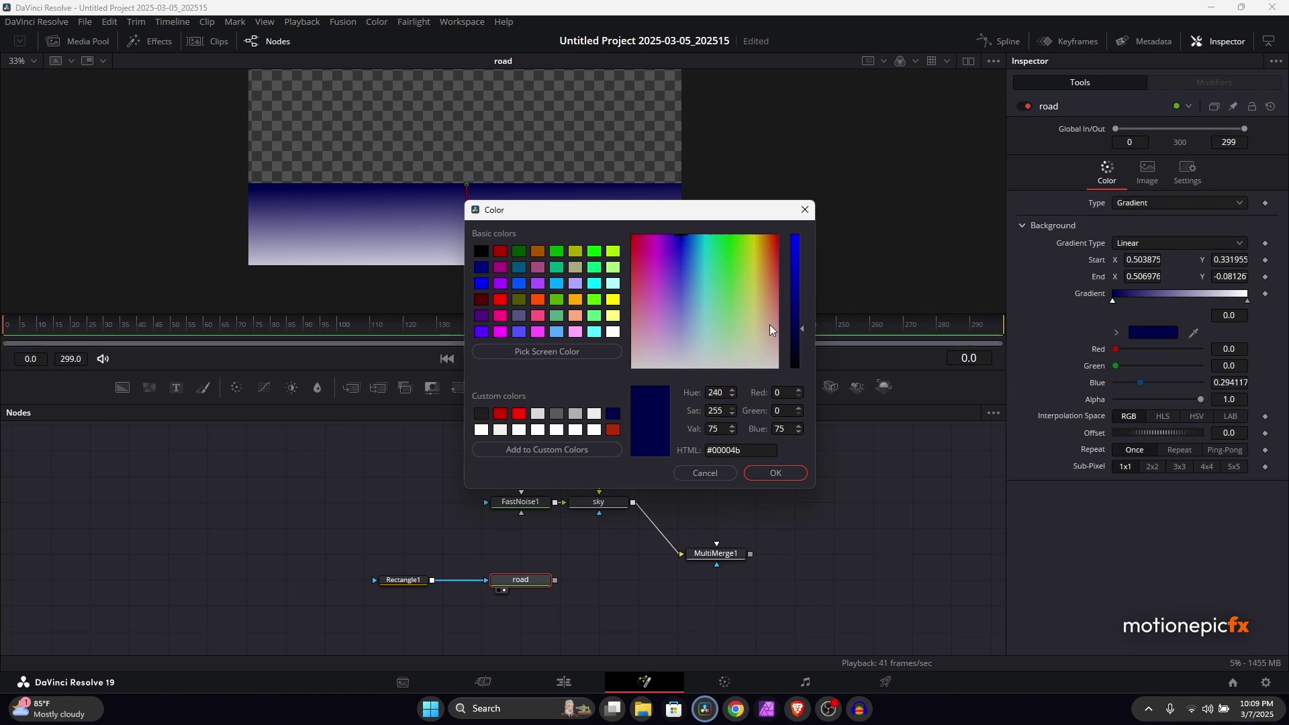
{"action": "left_click_drag", "start_coordinate": [795, 329], "coordinate": [799, 351]}
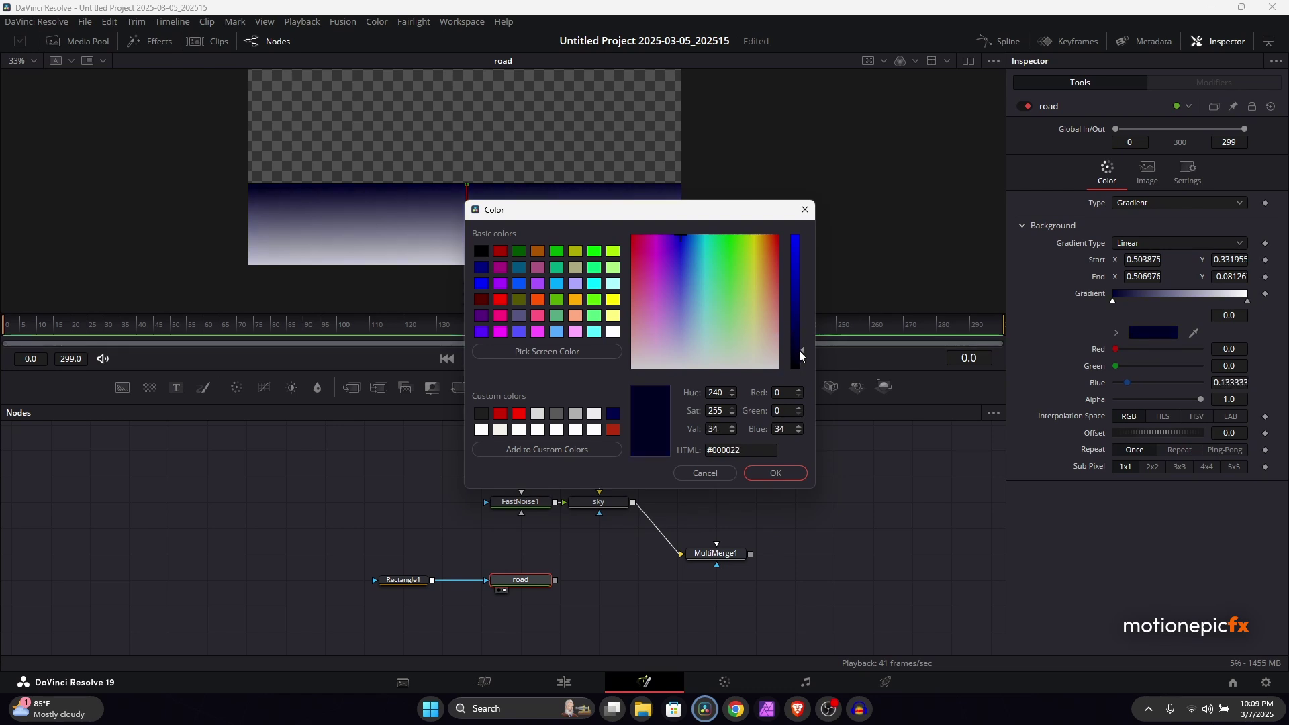
{"action": "left_click", "coordinate": [776, 473]}
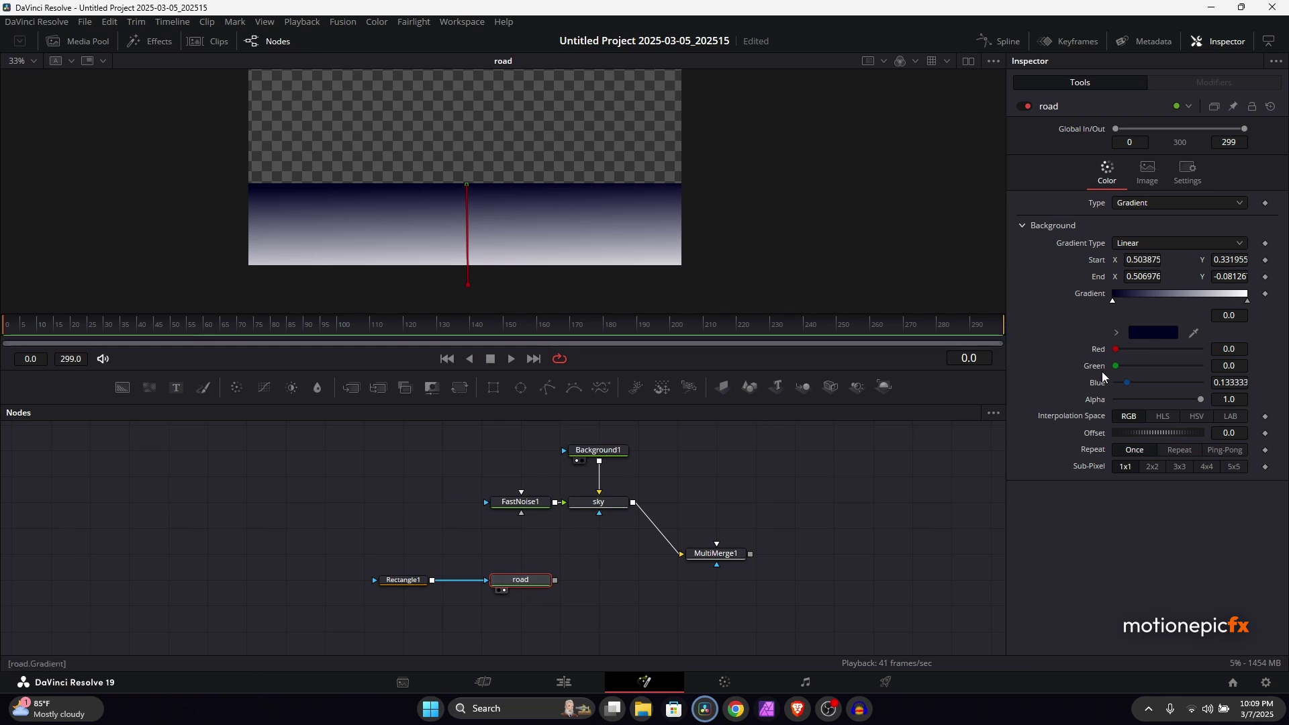
Step: Set the road gradient's end color to a brighter blue with a Blue value of about 0.53
{"action": "left_click", "coordinate": [1247, 302]}
{"action": "left_click", "coordinate": [1163, 335]}
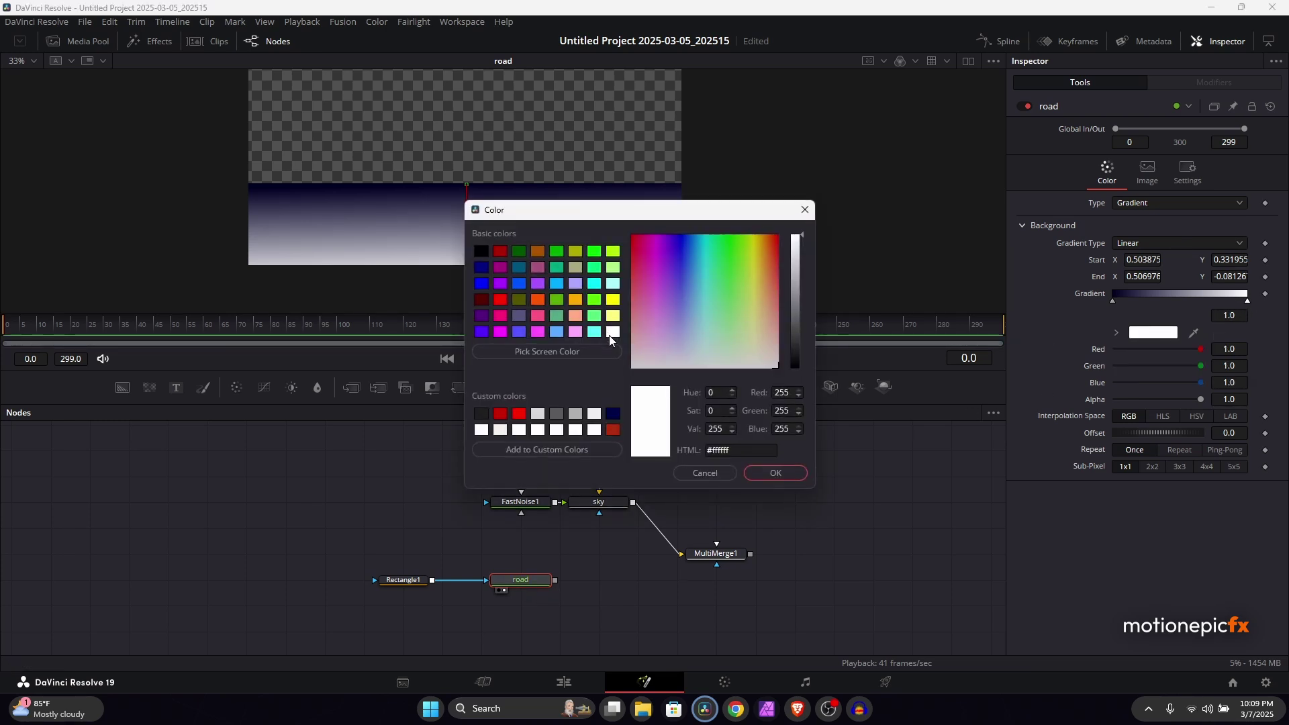
{"action": "left_click", "coordinate": [614, 415]}
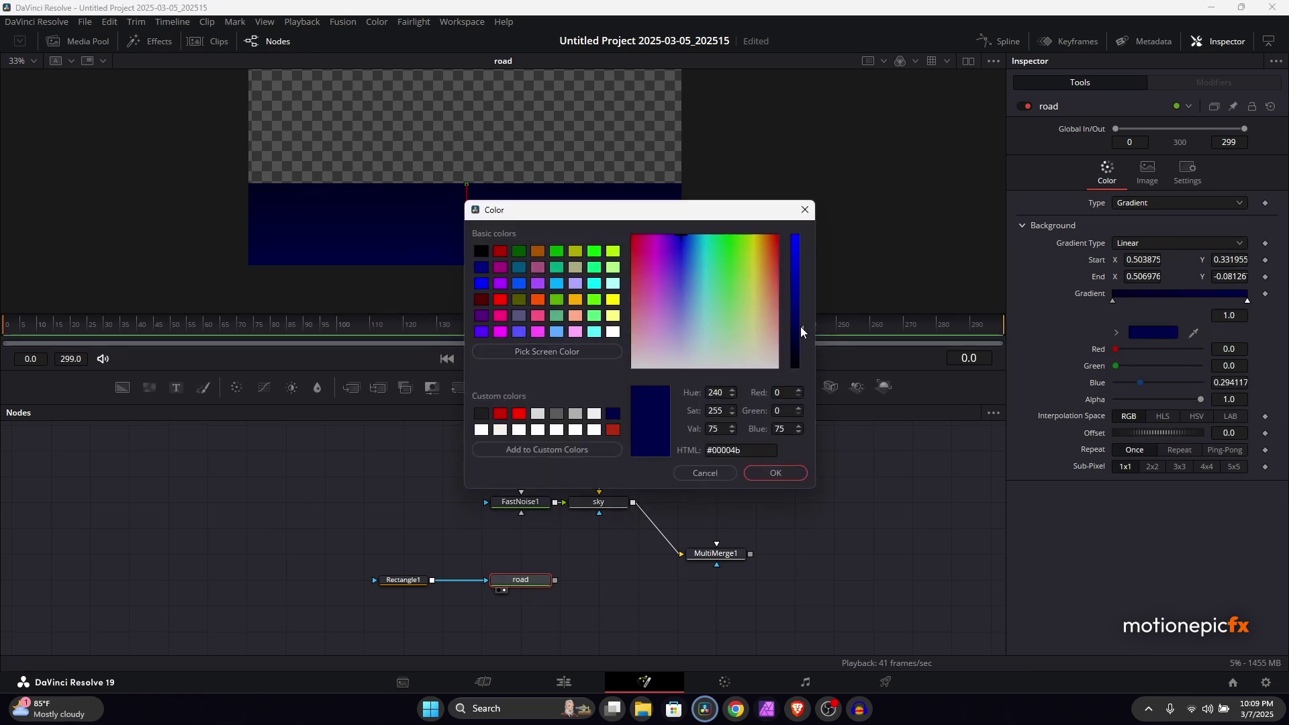
{"action": "left_click_drag", "start_coordinate": [799, 322], "coordinate": [793, 301]}
{"action": "left_click", "coordinate": [755, 471]}
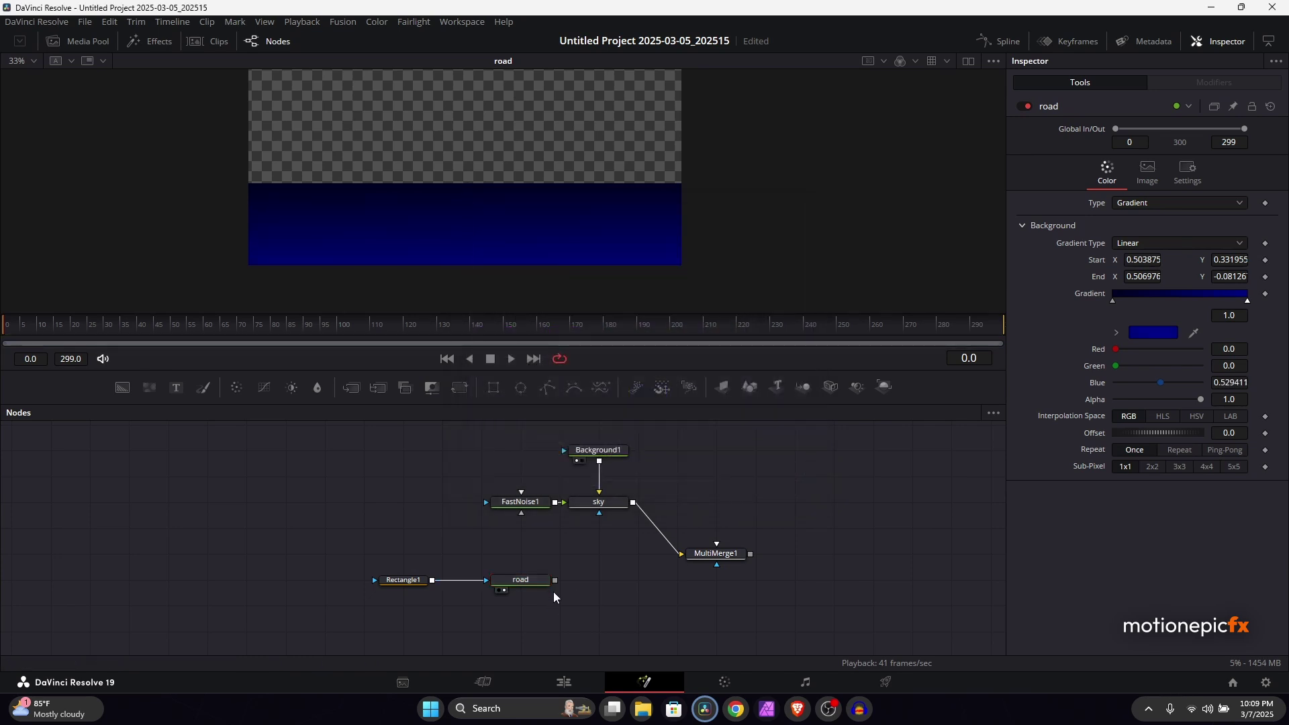
Step: Connect the road node to the MultiMerge as a foreground layer and show the MultiMerge in the viewer
{"action": "left_click_drag", "start_coordinate": [555, 581], "coordinate": [583, 134]}
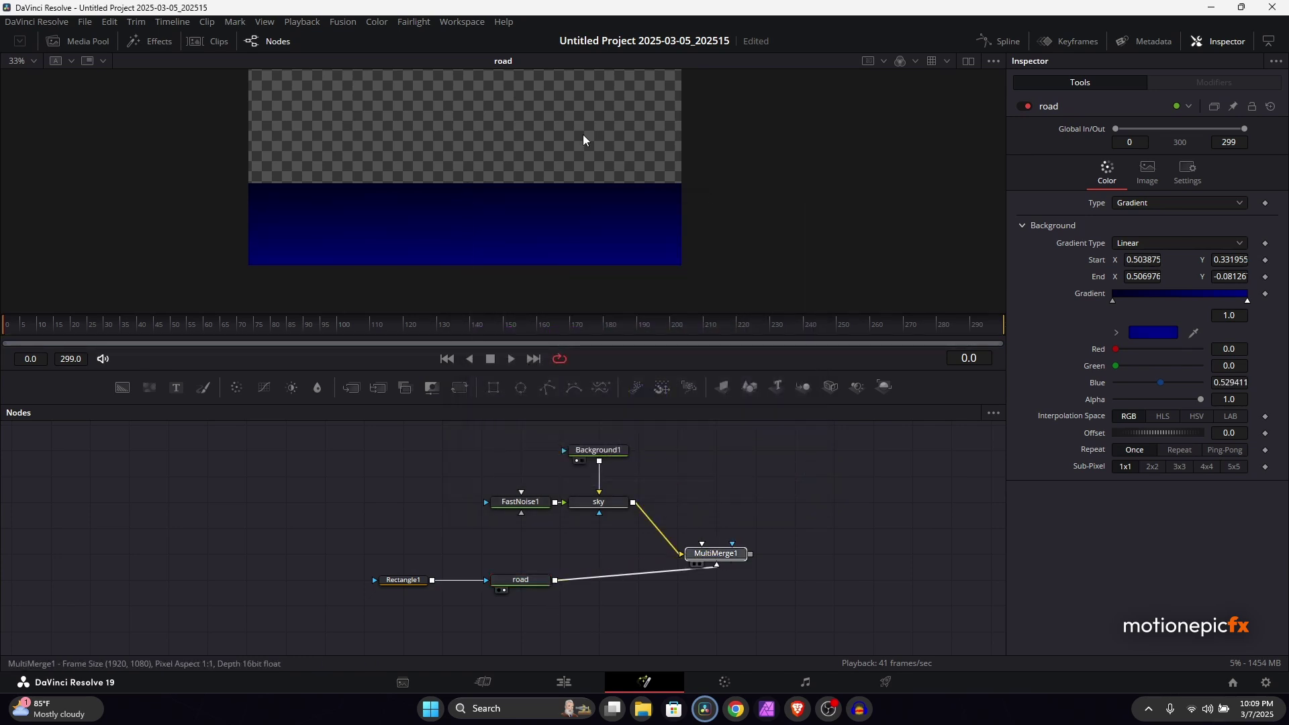
{"action": "left_click_drag", "start_coordinate": [558, 251], "coordinate": [567, 256]}
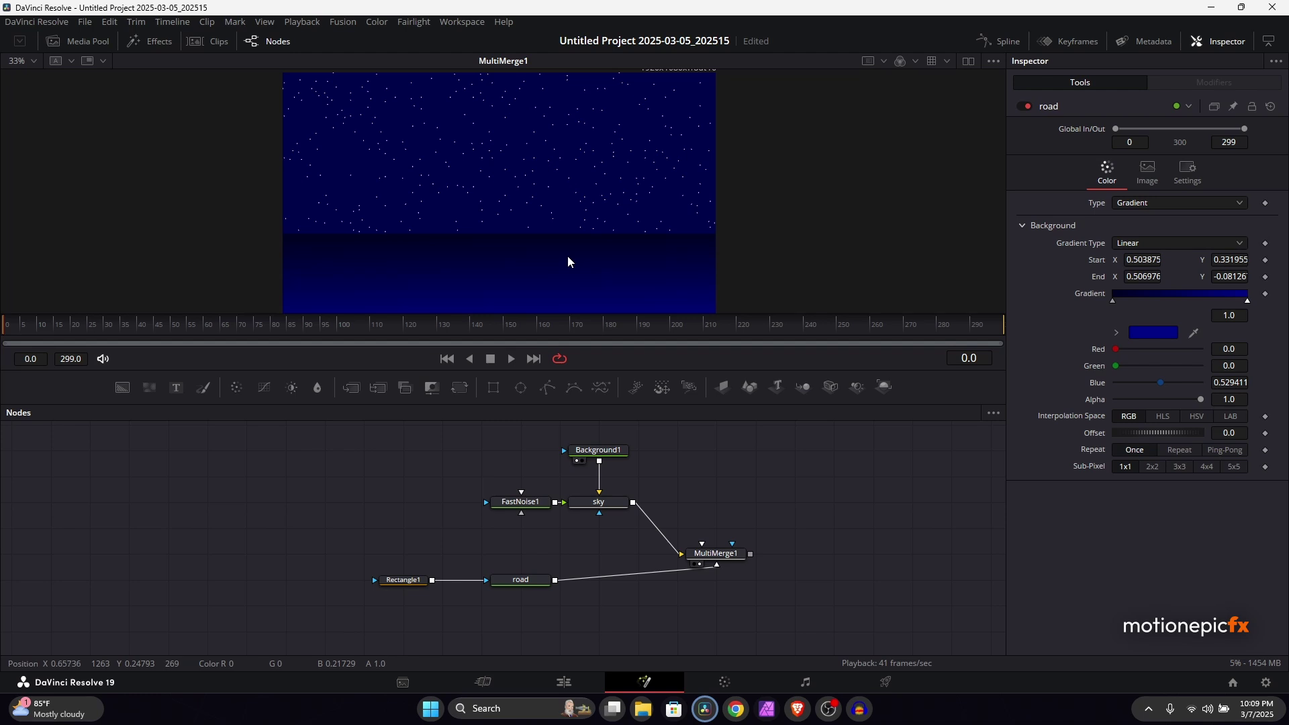
{"action": "scroll", "coordinate": [567, 238], "scroll_direction": "down", "scroll_amount": 2}
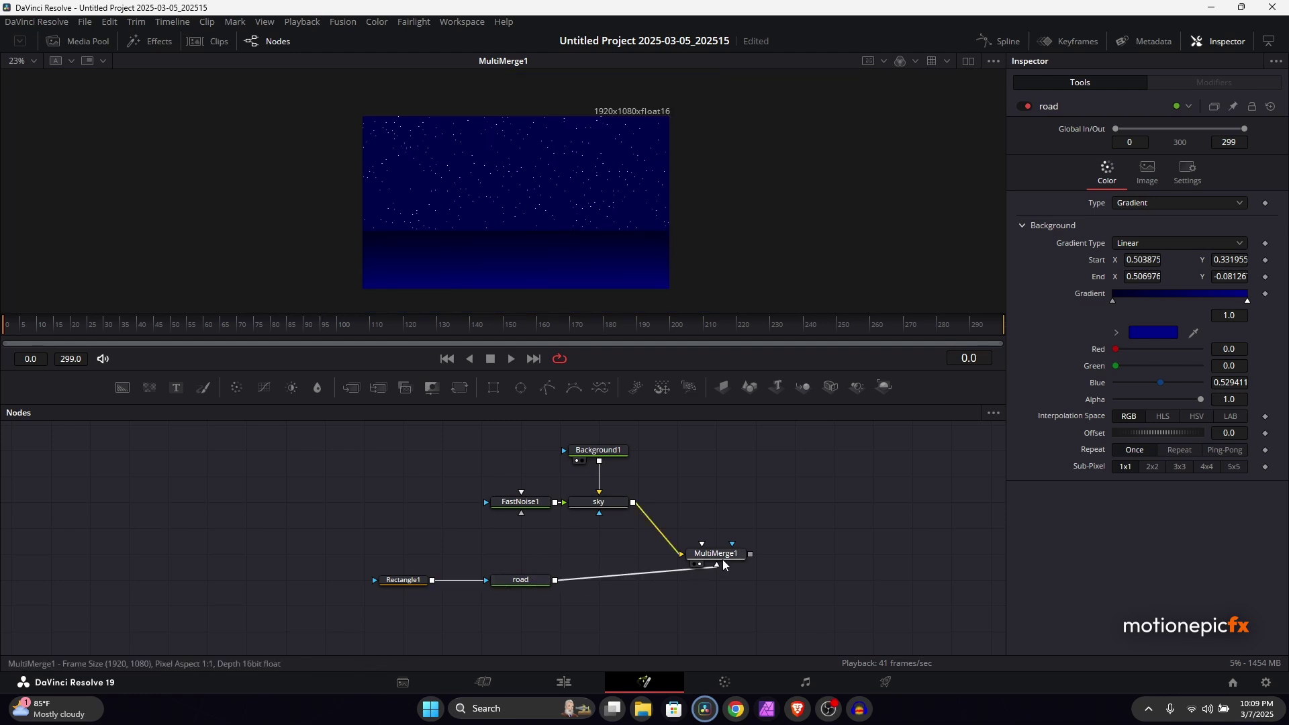
Step: Line up the road and Rectangle nodes in one row with the MultiMerge
{"action": "left_click_drag", "start_coordinate": [723, 557], "coordinate": [720, 583]}
{"action": "left_click_drag", "start_coordinate": [374, 550], "coordinate": [718, 557]}
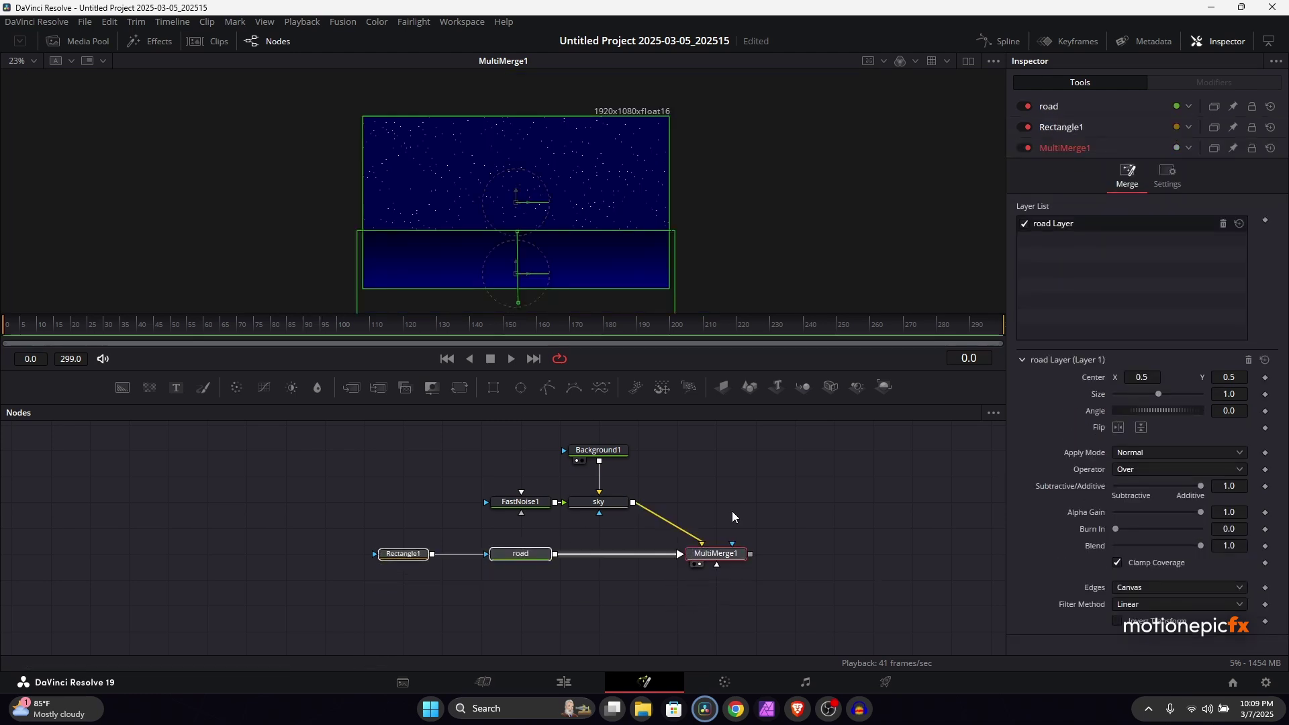
{"action": "left_click", "coordinate": [733, 510]}
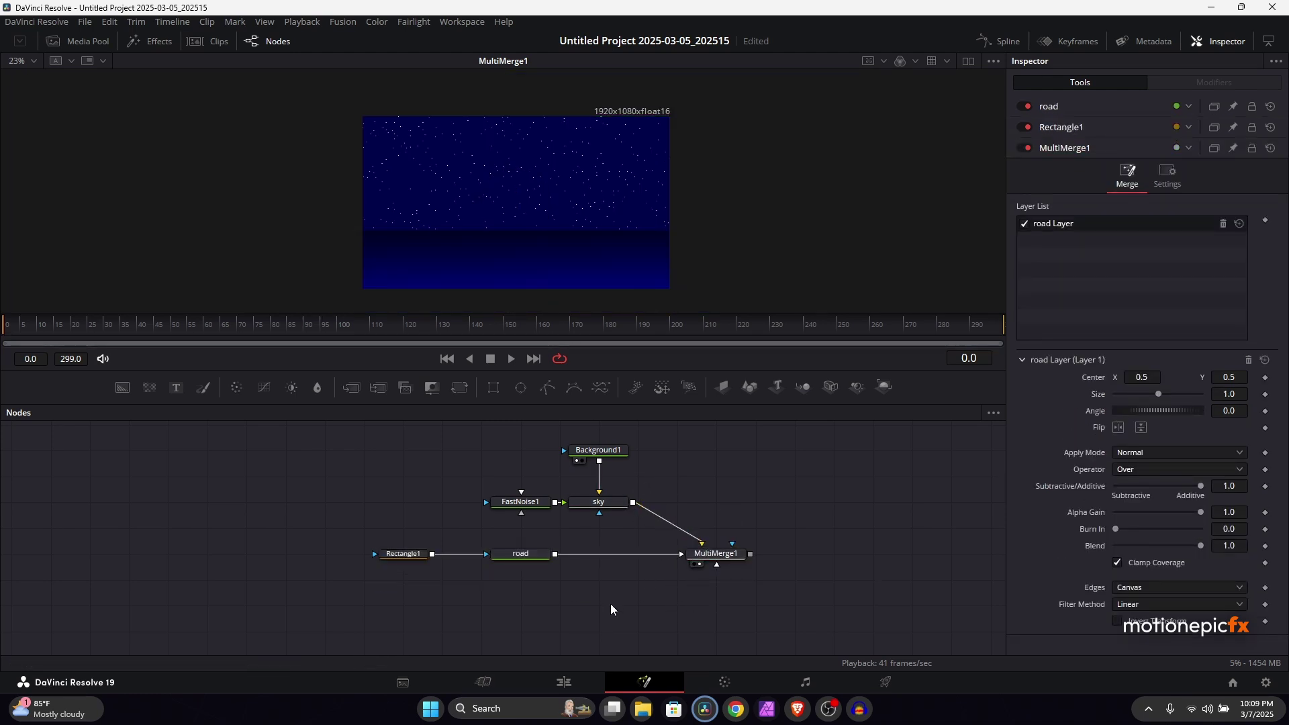
Step: Add a Text node below the road node, enter a long row of hyphens and increase its tracking to about 1.35
{"action": "left_click_drag", "start_coordinate": [176, 388], "coordinate": [535, 600]}
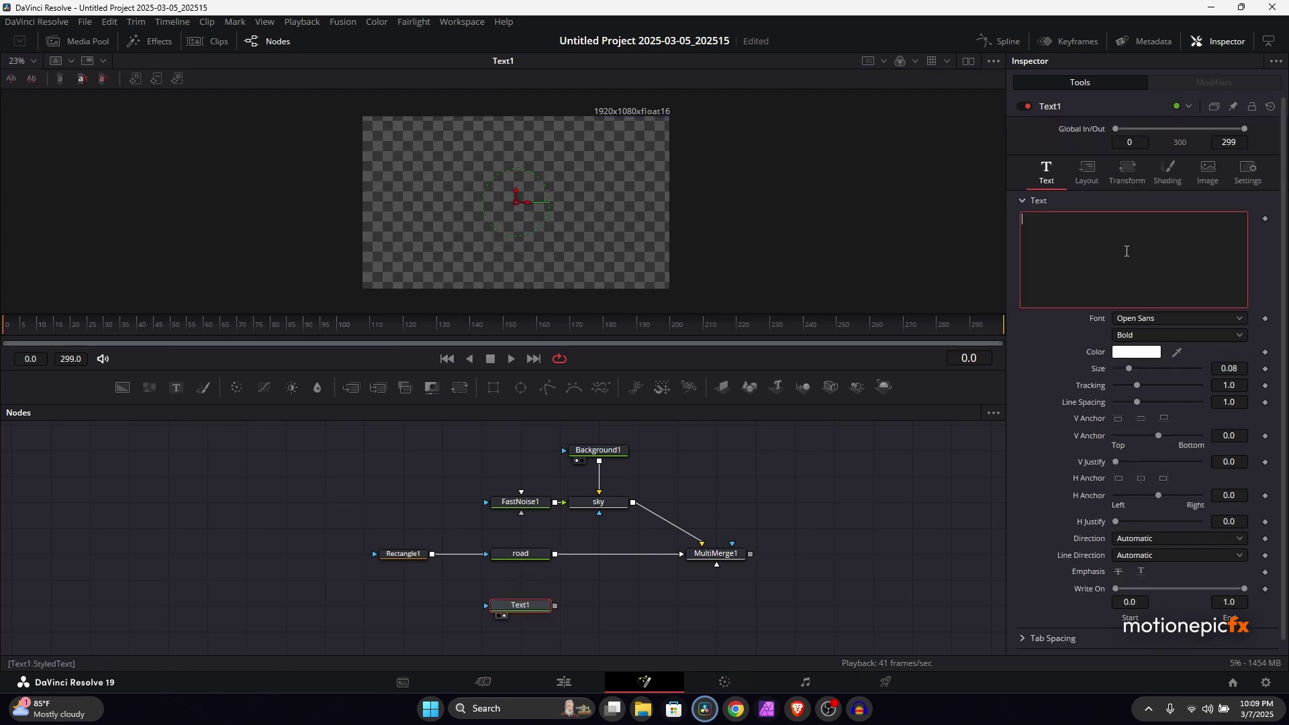
{"action": "type", "text": "--------------------------------------------"}
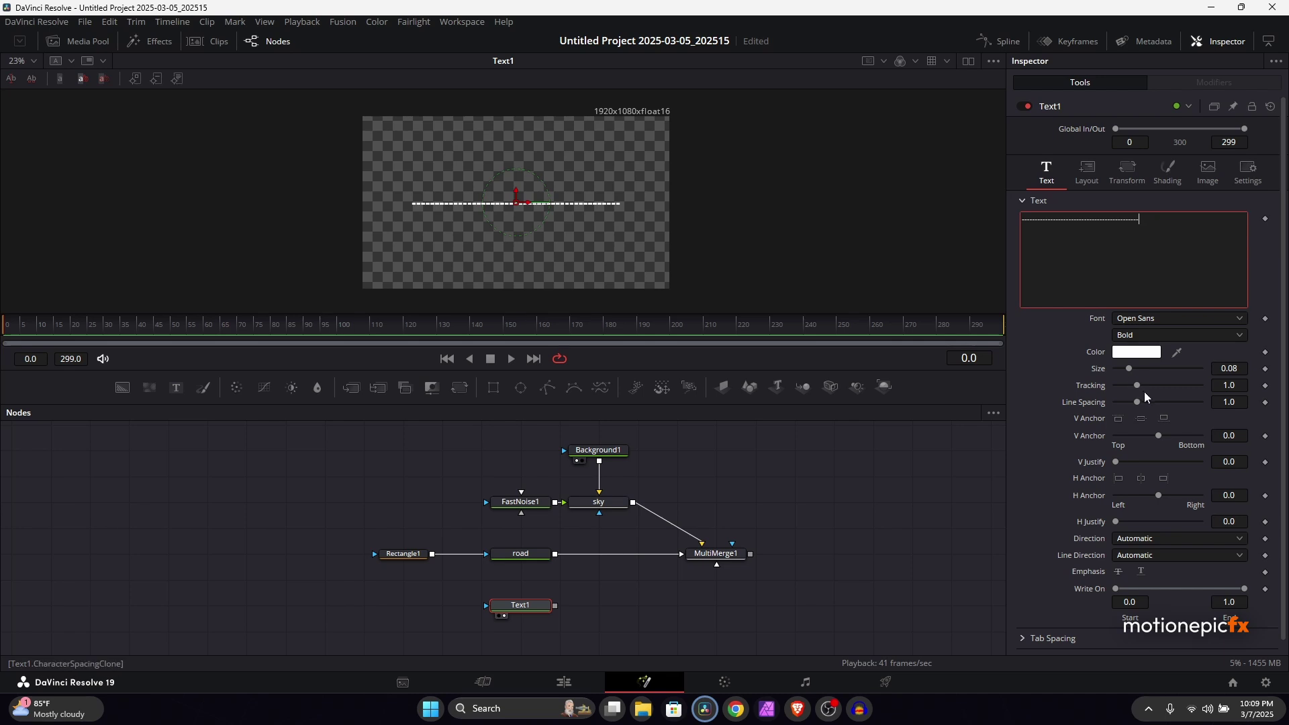
{"action": "left_click_drag", "start_coordinate": [1140, 385], "coordinate": [1148, 384]}
Step: Increase the X size of the text's shading element until the dashes merge into one continuous line
{"action": "left_click", "coordinate": [1156, 161]}
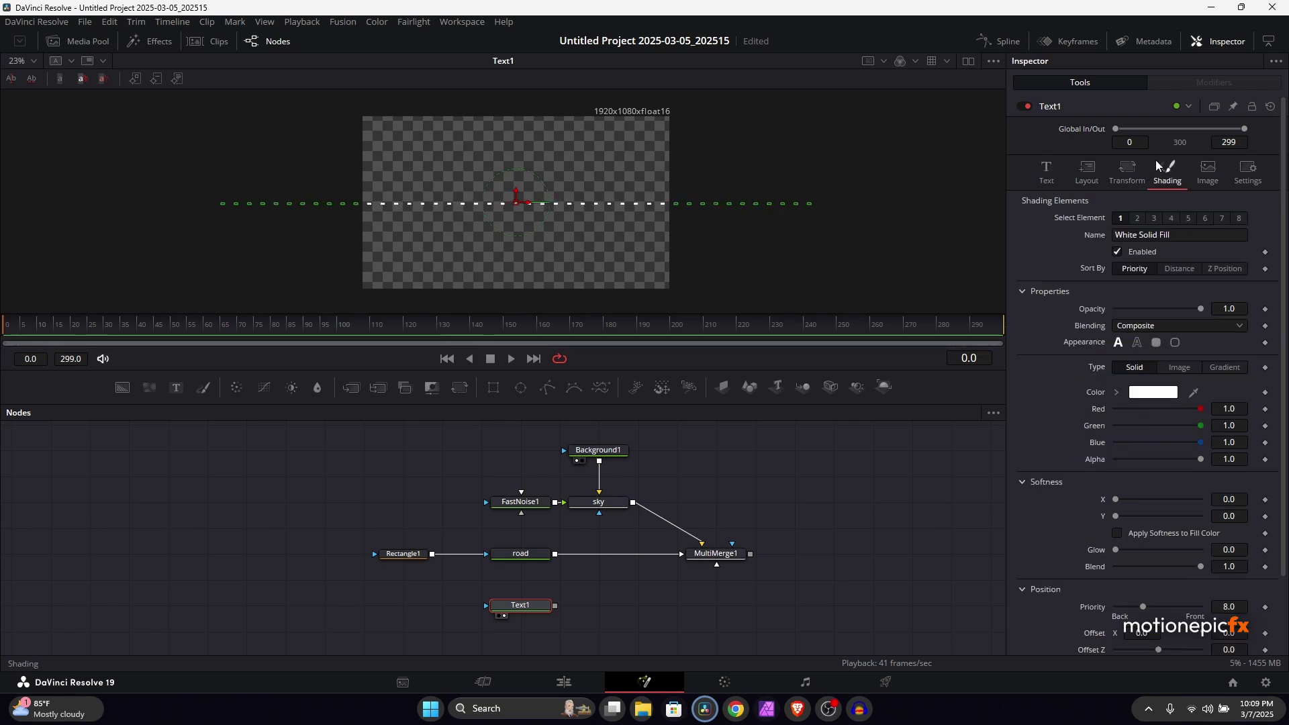
{"action": "scroll", "coordinate": [1074, 562], "scroll_direction": "down", "scroll_amount": 3}
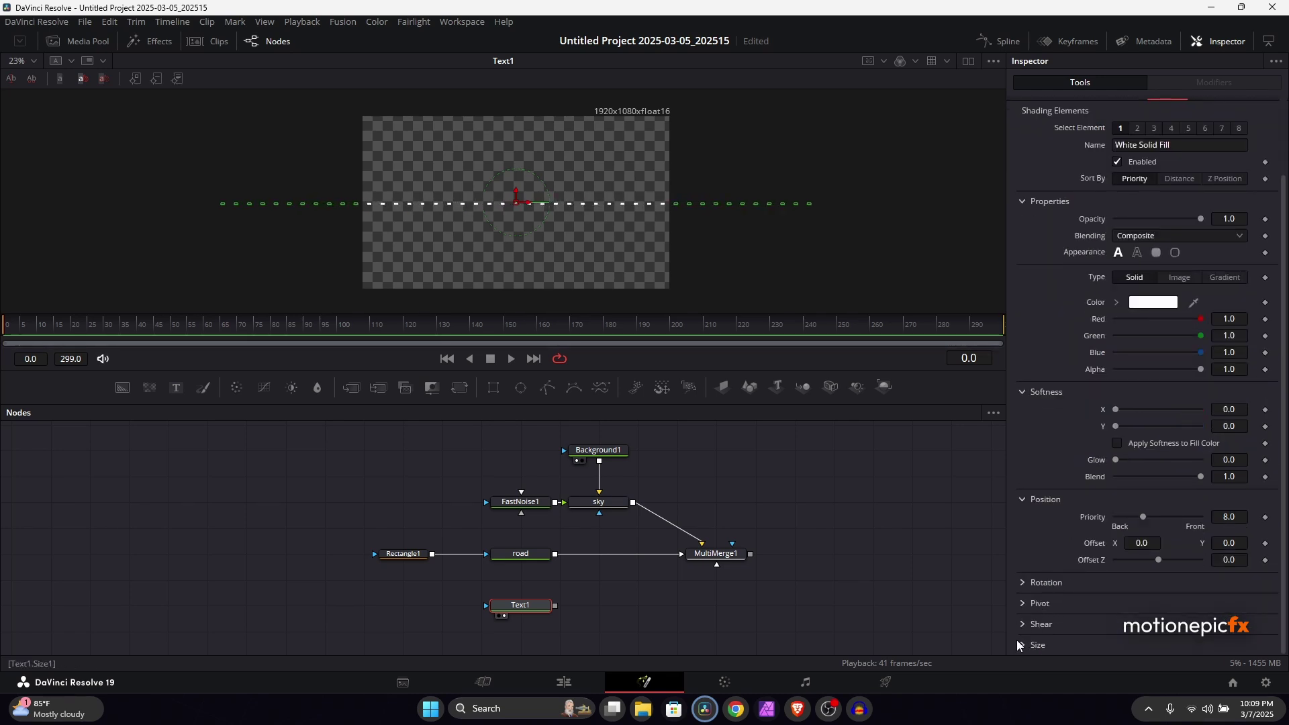
{"action": "left_click", "coordinate": [1021, 642]}
{"action": "left_click_drag", "start_coordinate": [1133, 631], "coordinate": [1198, 621]}
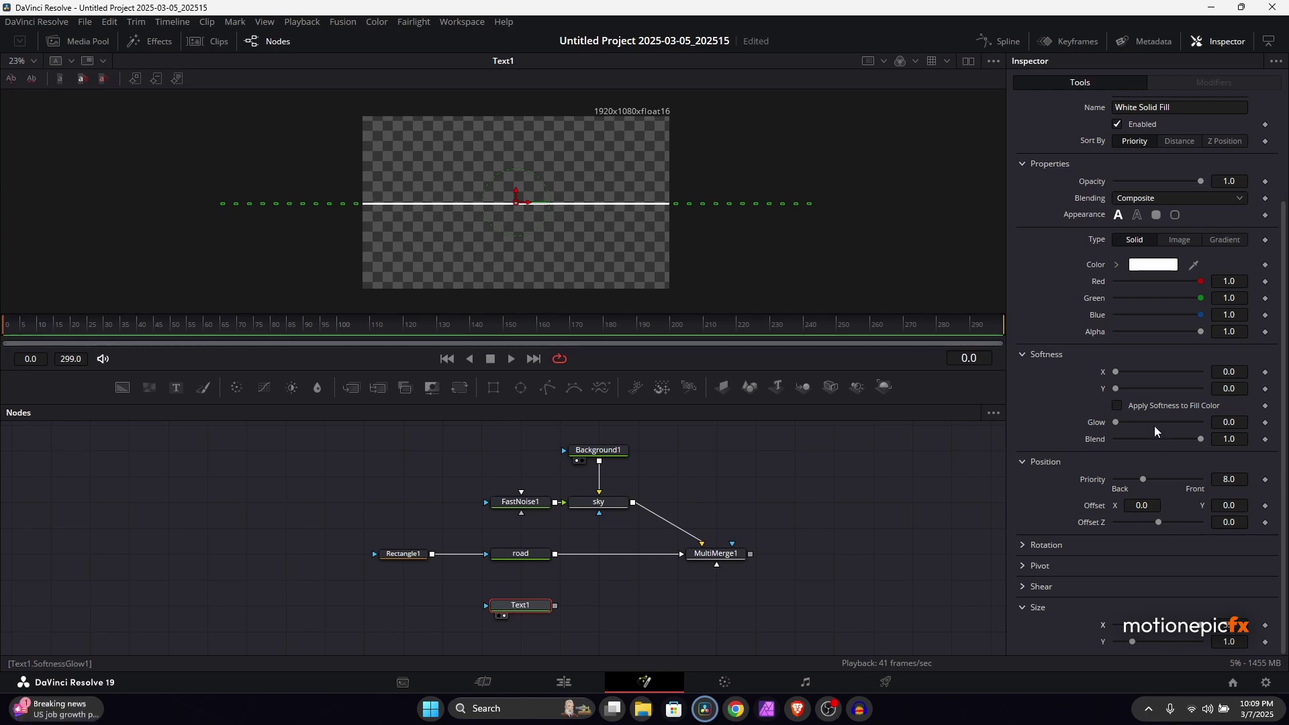
Step: Raise the text's tracking to about 2.27 to space the stretched dashes out as lane markings
{"action": "scroll", "coordinate": [1075, 184], "scroll_direction": "up", "scroll_amount": 3}
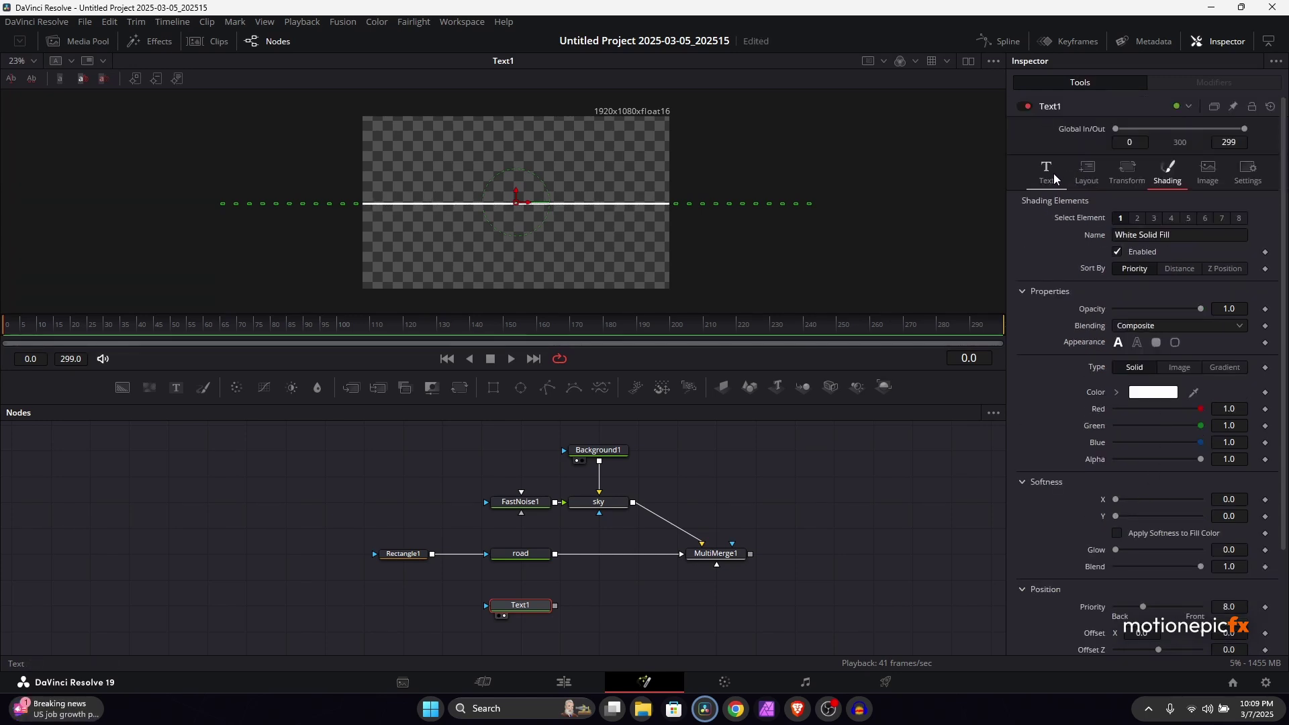
{"action": "left_click", "coordinate": [1049, 179]}
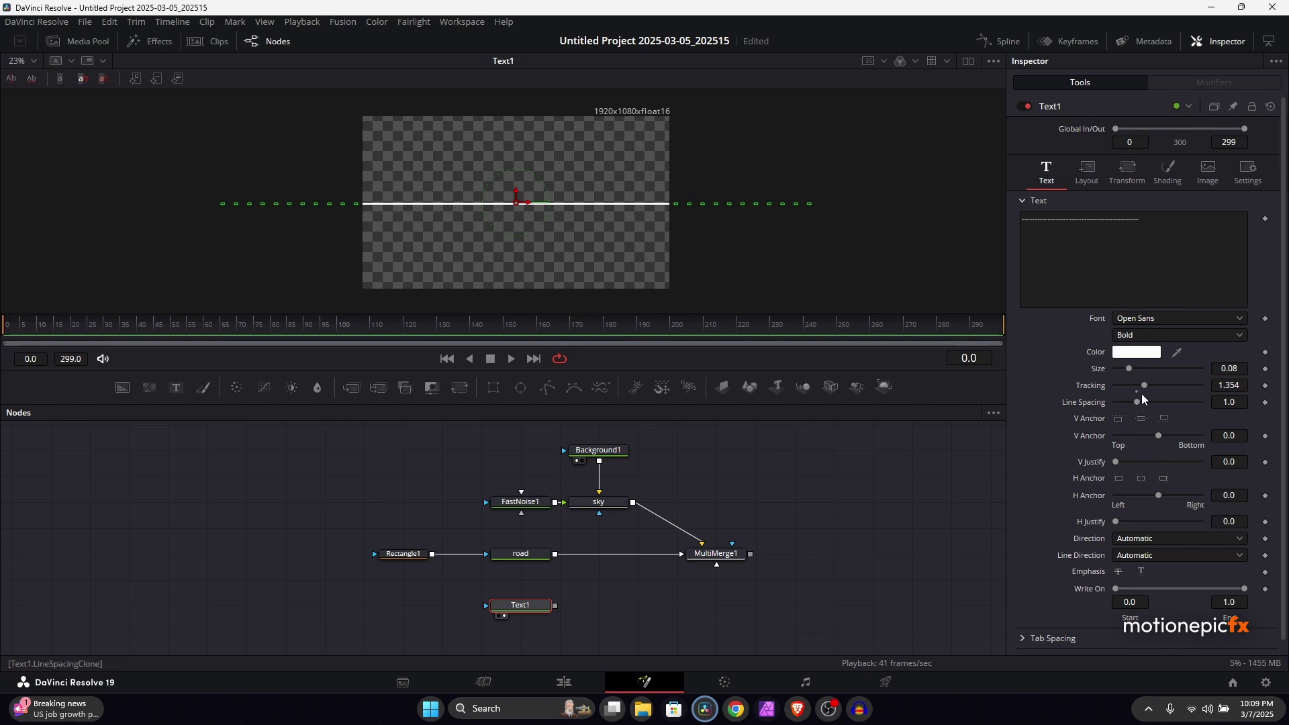
{"action": "left_click_drag", "start_coordinate": [1148, 385], "coordinate": [1166, 391]}
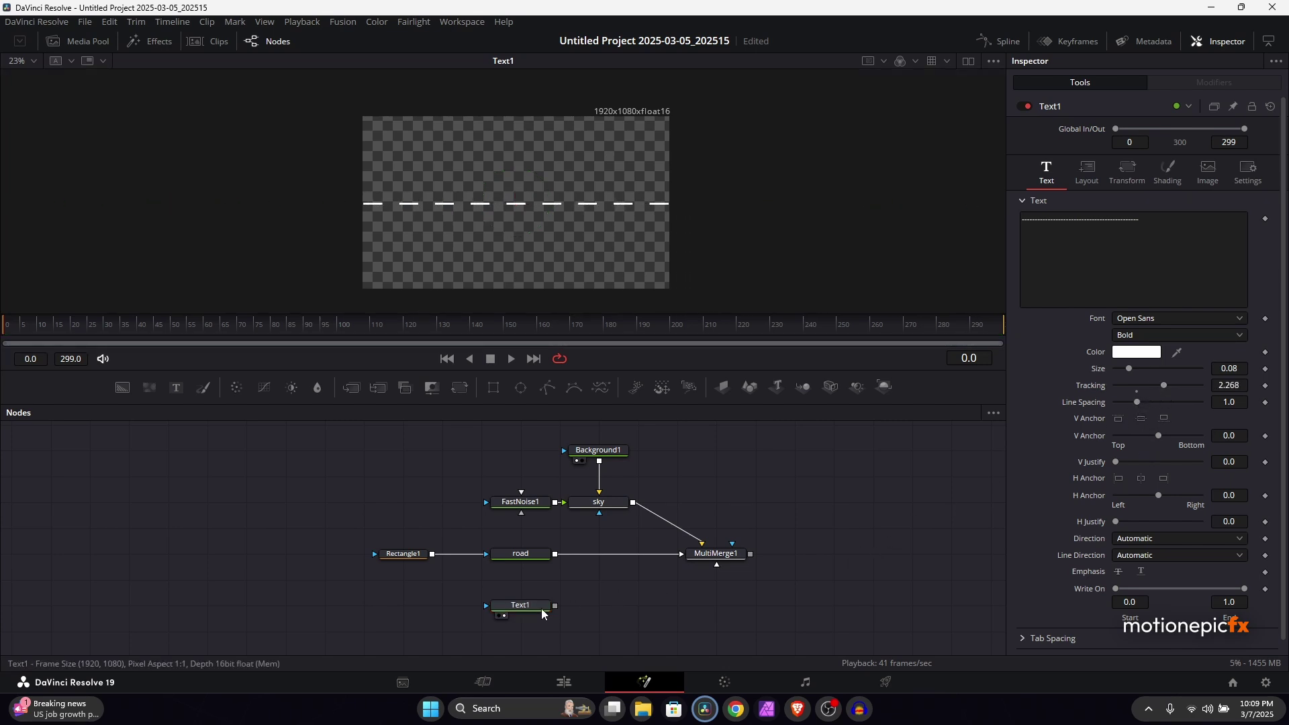
Step: Connect the Text node to the MultiMerge and lower the dashes onto the road with a layout center Y of 0.184
{"action": "left_click_drag", "start_coordinate": [555, 606], "coordinate": [551, 182]}
{"action": "left_click", "coordinate": [516, 607]}
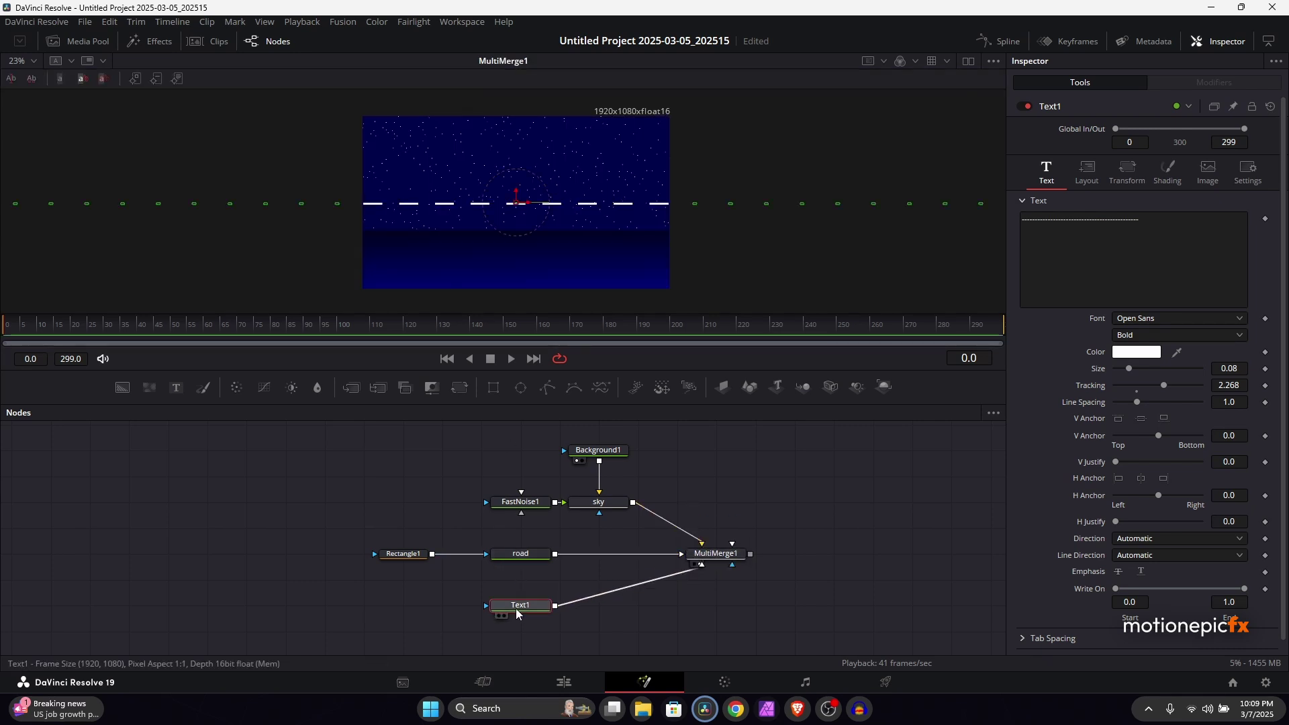
{"action": "left_click", "coordinate": [1088, 164]}
{"action": "left_click_drag", "start_coordinate": [1233, 235], "coordinate": [1195, 235]}
{"action": "left_click", "coordinate": [789, 485]}
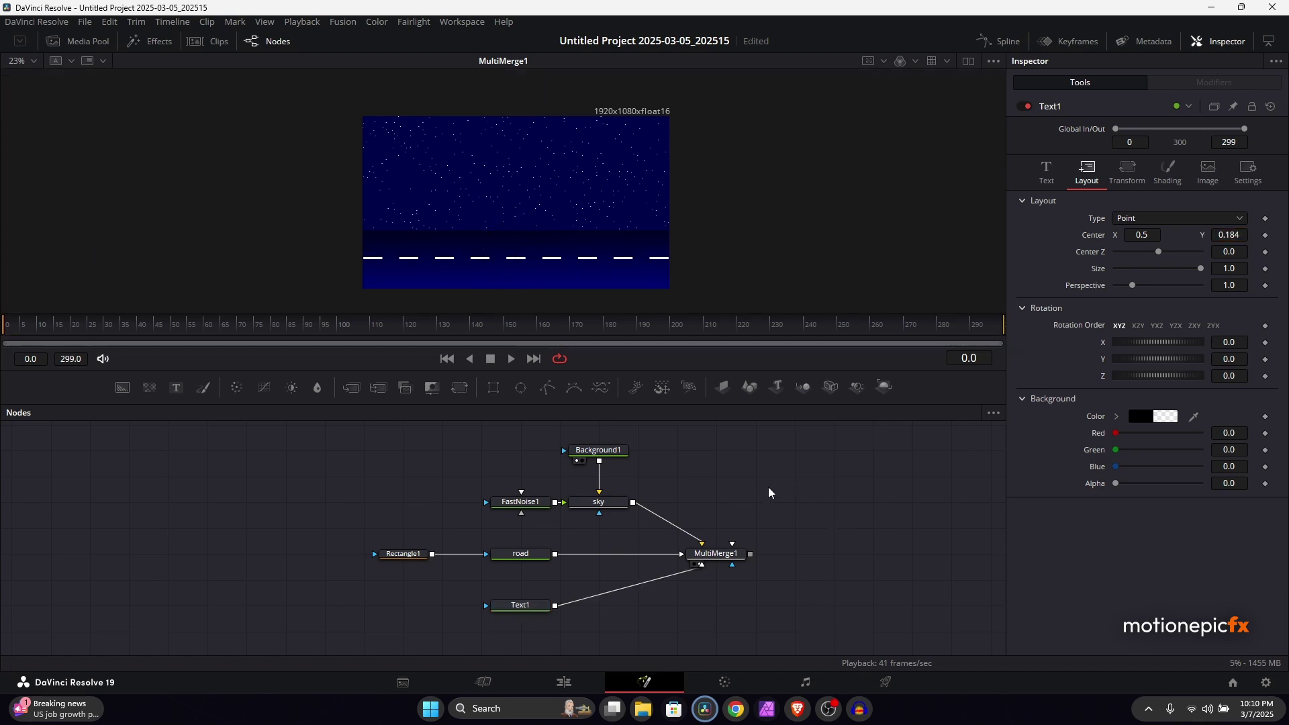
{"action": "left_click_drag", "start_coordinate": [674, 608], "coordinate": [681, 510]}
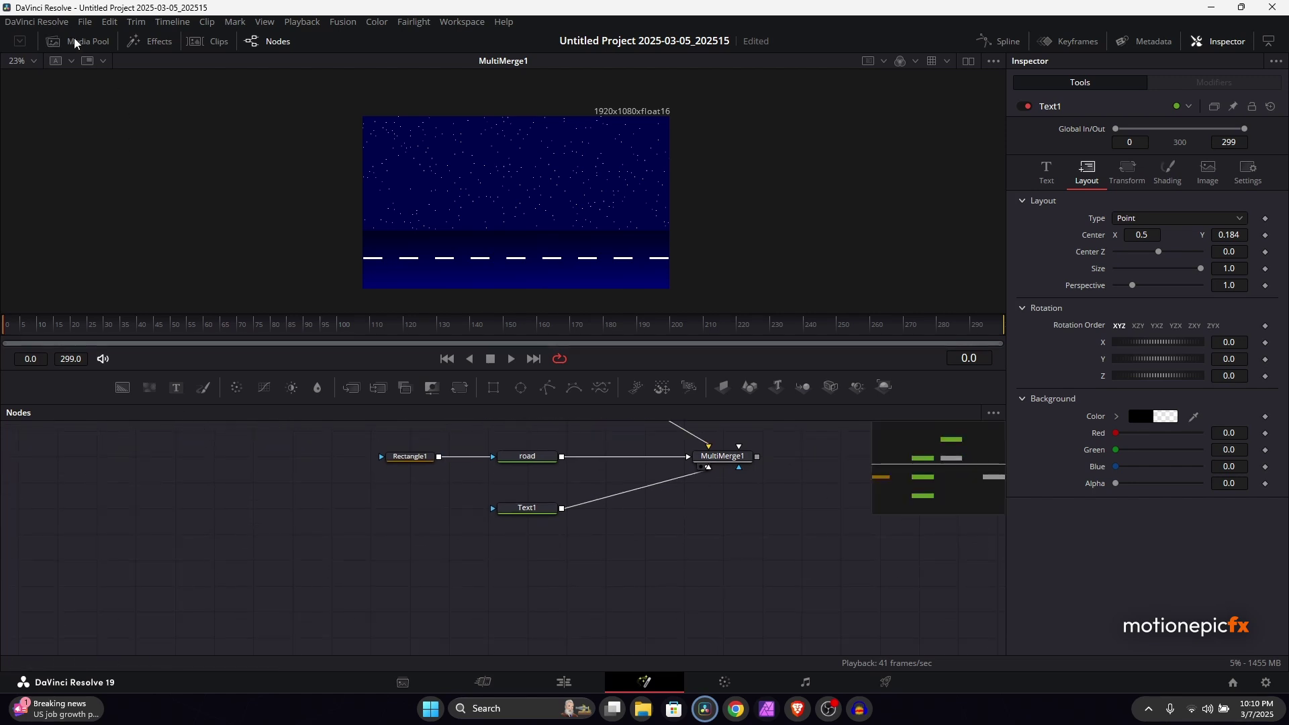
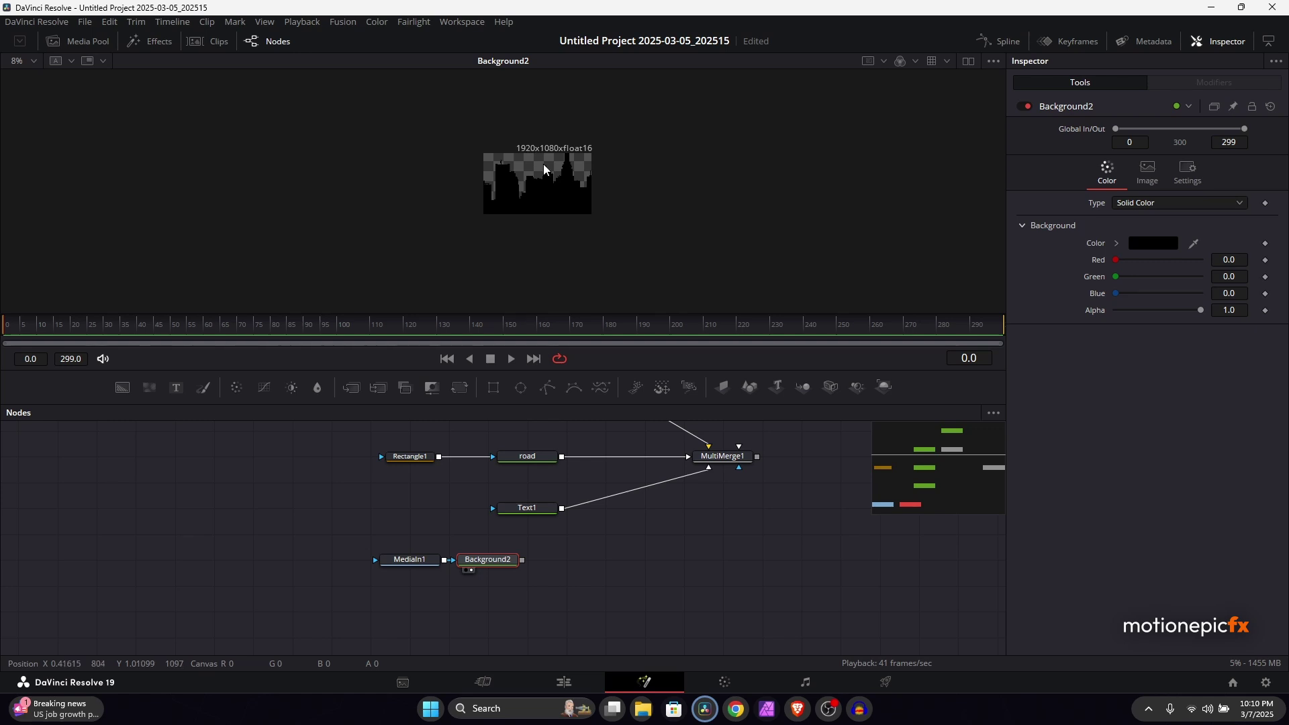
Step: Set the skyline's Background2 color to the dark blue custom color #00004b
{"action": "left_click", "coordinate": [1147, 242]}
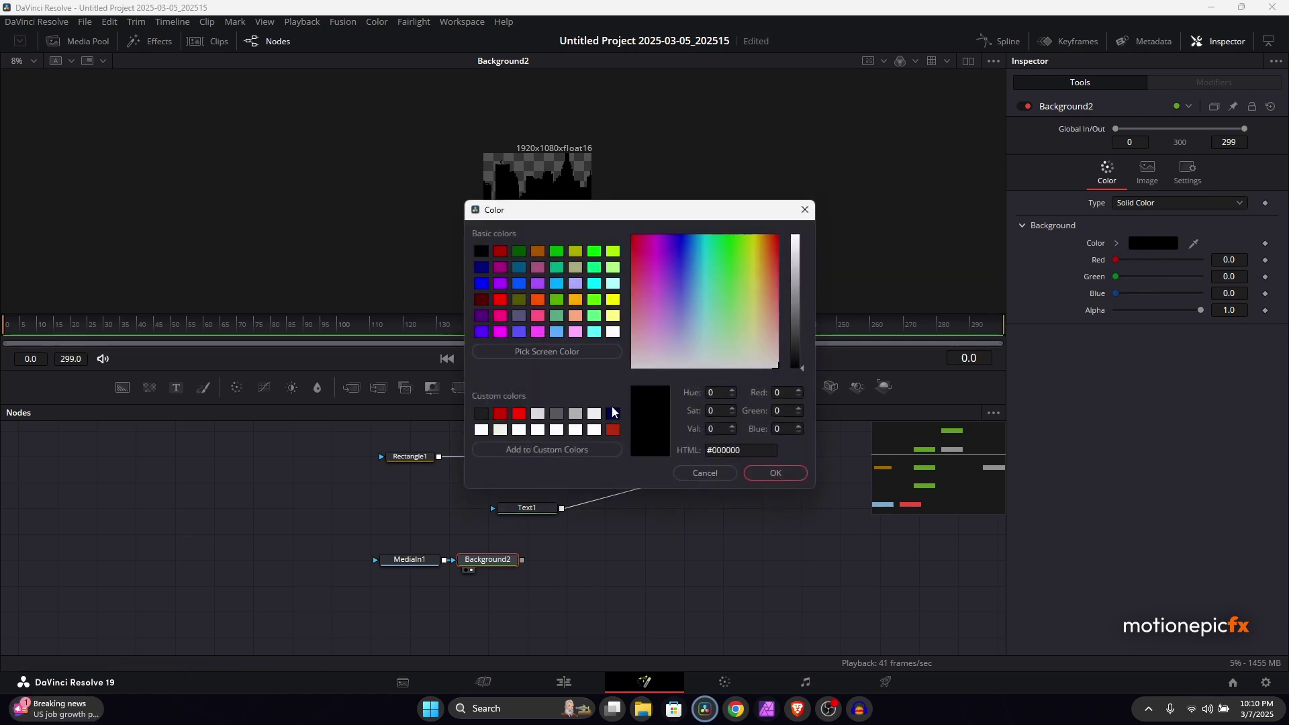
{"action": "left_click", "coordinate": [613, 413]}
{"action": "left_click", "coordinate": [776, 473]}
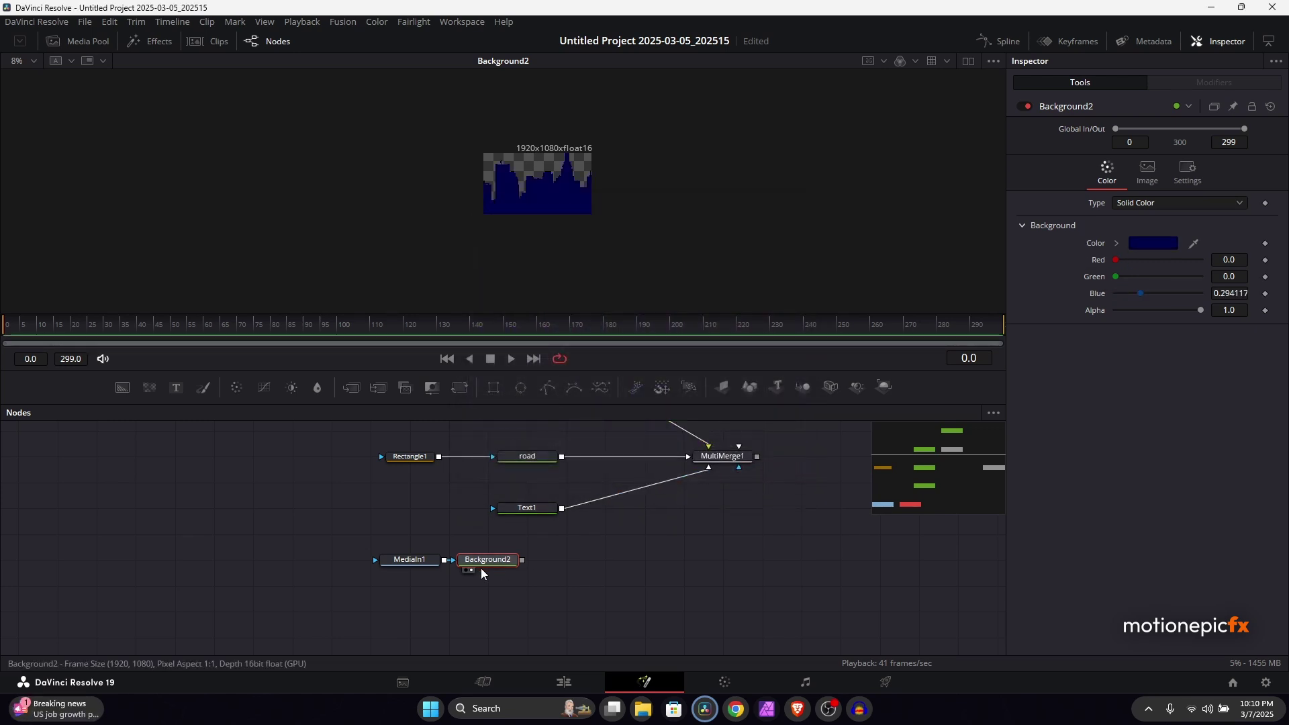
Step: Move Background2 further from MediaIn1 and insert a Transform node between them
{"action": "left_click_drag", "start_coordinate": [481, 569], "coordinate": [559, 569]}
{"action": "left_click", "coordinate": [406, 562]}
{"action": "key", "text": "shift+space"}
{"action": "type", "text": "multi"}
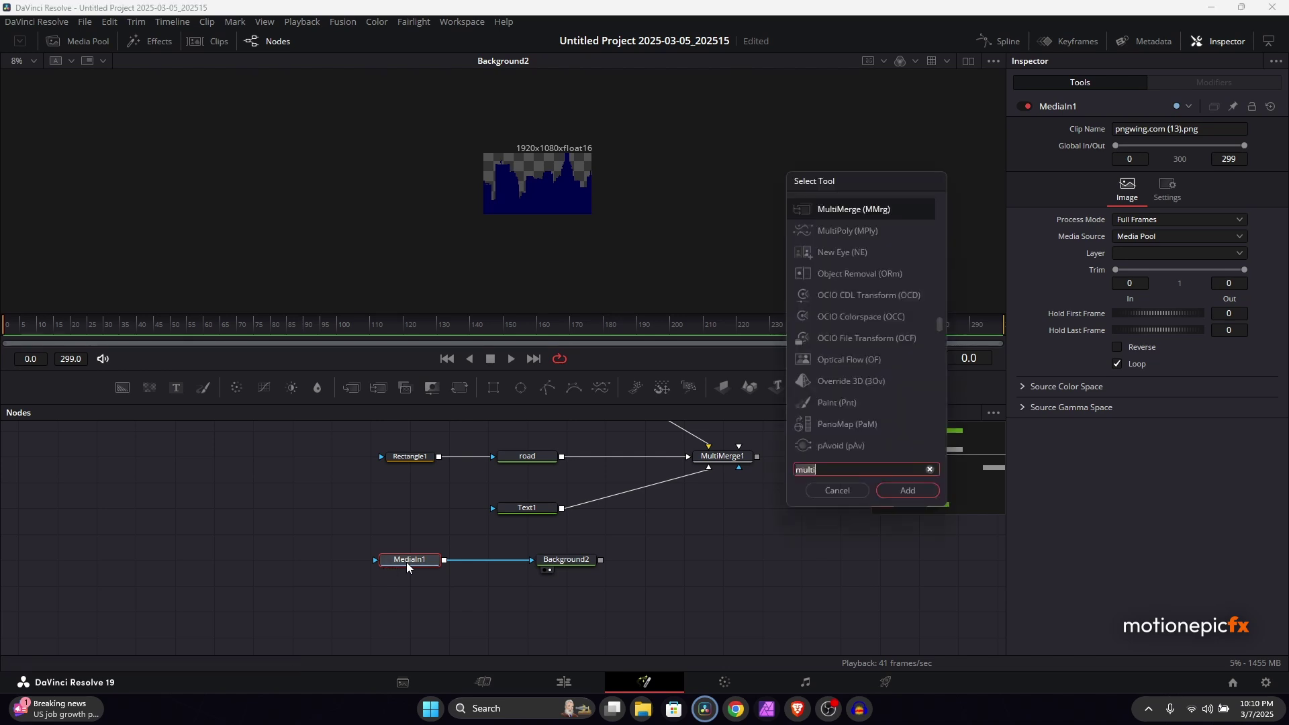
{"action": "type", "text": "transform"}
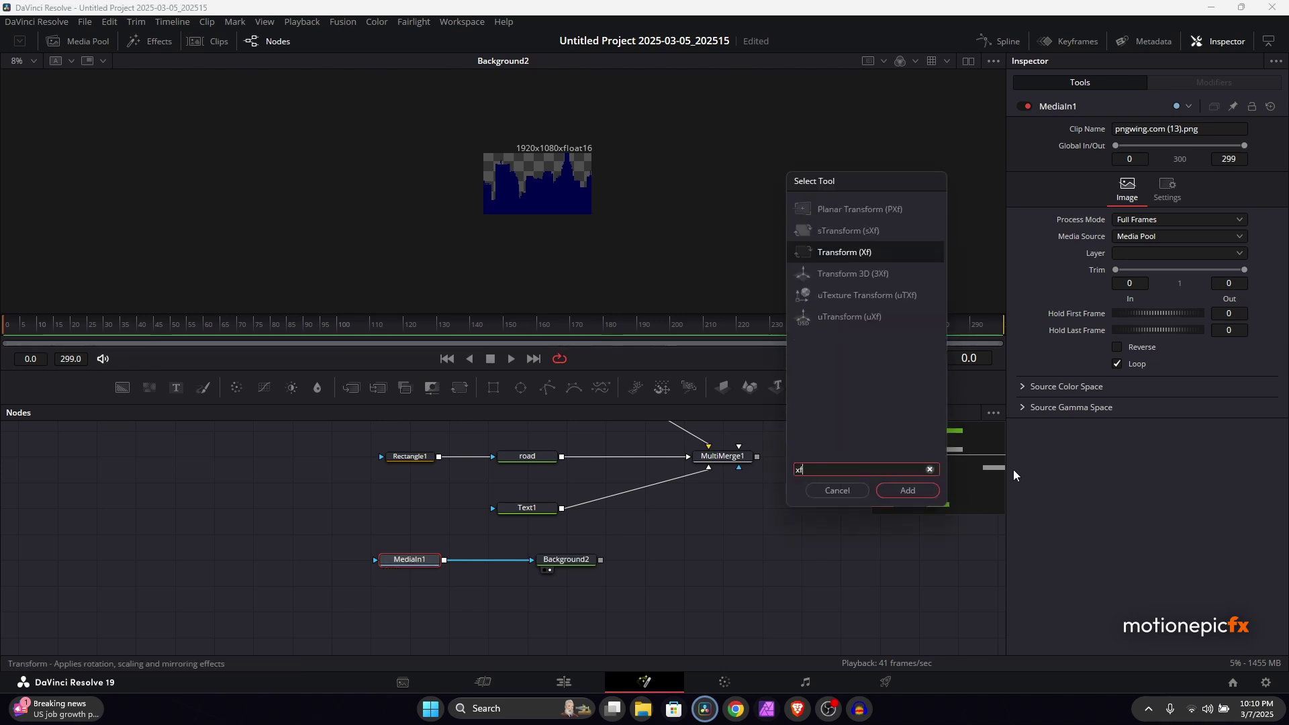
{"action": "left_click", "coordinate": [908, 490]}
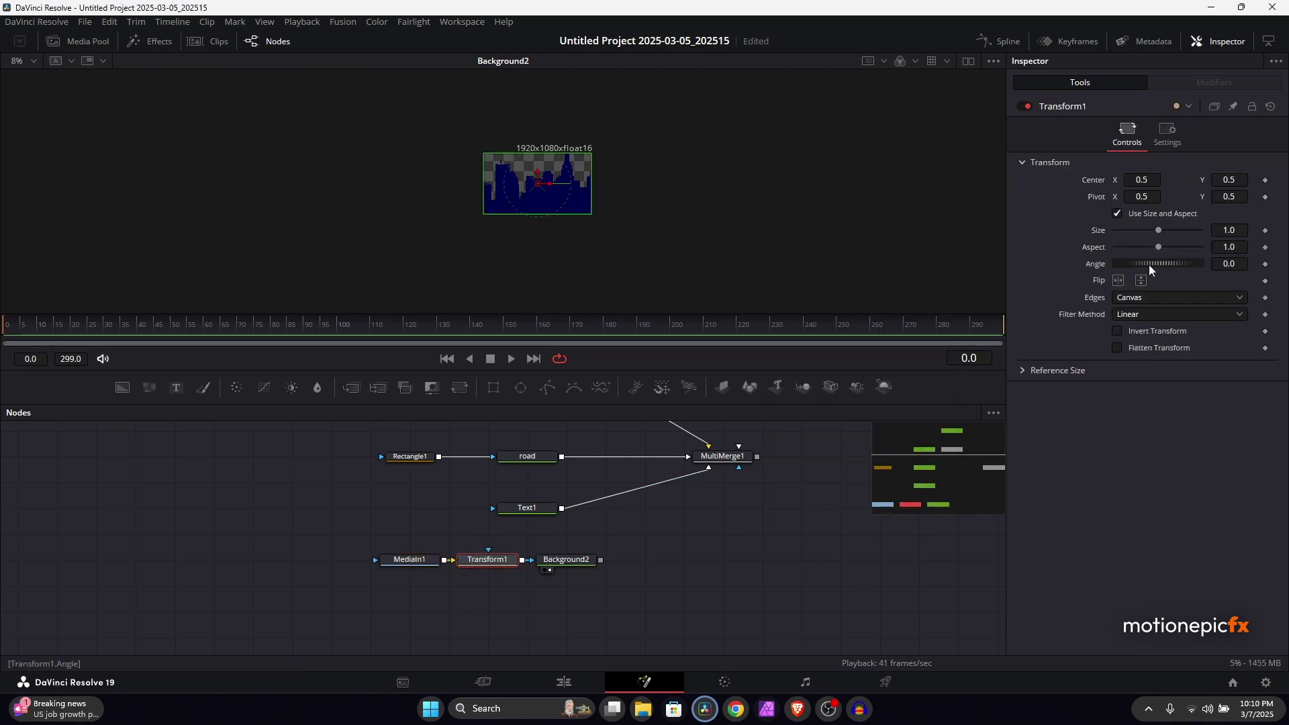
Step: Reduce the new Transform's size to 0.52 and lower its center Y to 0.466
{"action": "left_click_drag", "start_coordinate": [1157, 232], "coordinate": [1136, 227]}
{"action": "left_click_drag", "start_coordinate": [1239, 180], "coordinate": [1221, 180]}
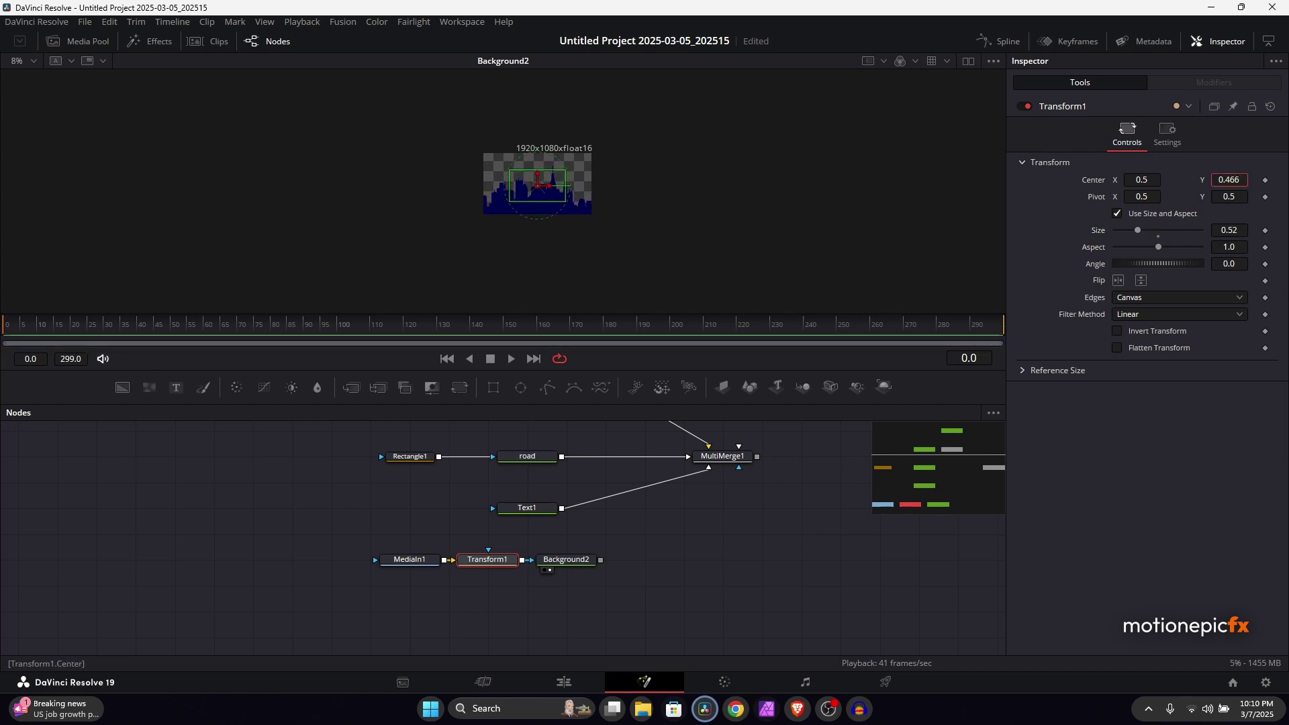
{"action": "left_click", "coordinate": [699, 566]}
{"action": "scroll", "coordinate": [522, 178], "scroll_direction": "up", "scroll_amount": 4}
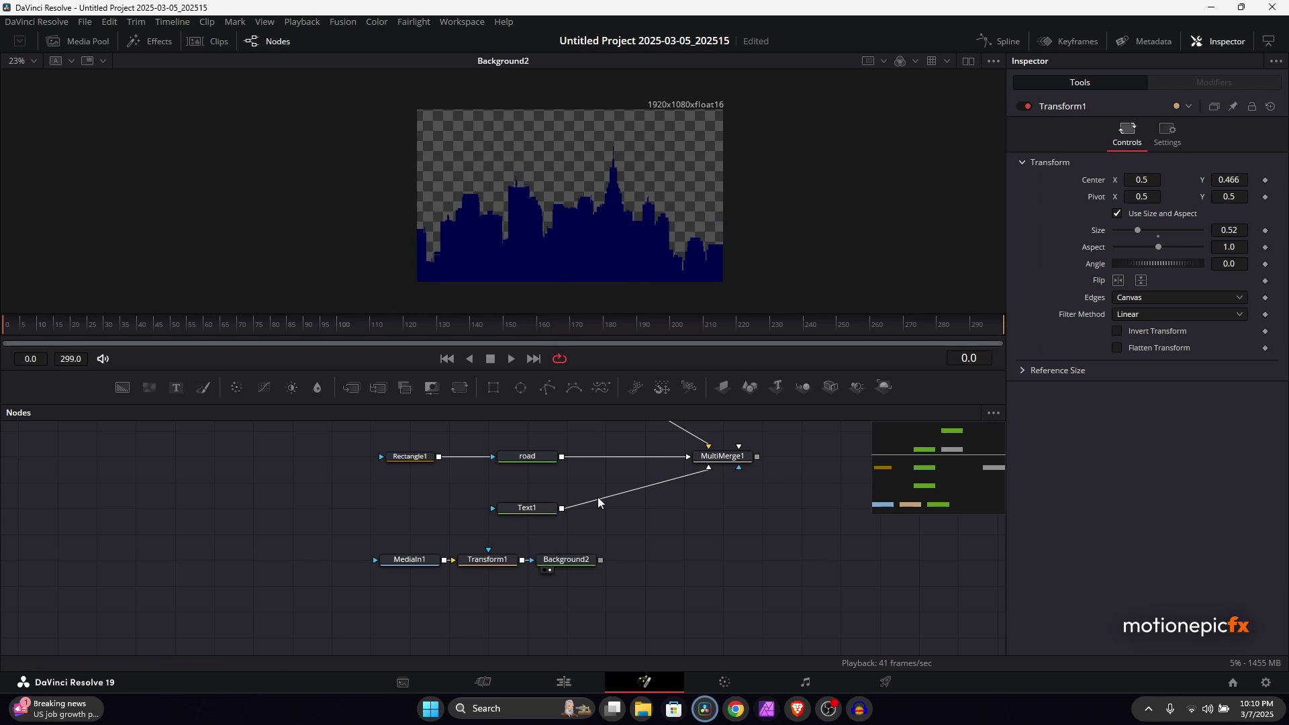
Step: Connect Background2 to MultiMerge1, view the merge, and brighten the skyline color to #0000af
{"action": "left_click_drag", "start_coordinate": [601, 560], "coordinate": [588, 207]}
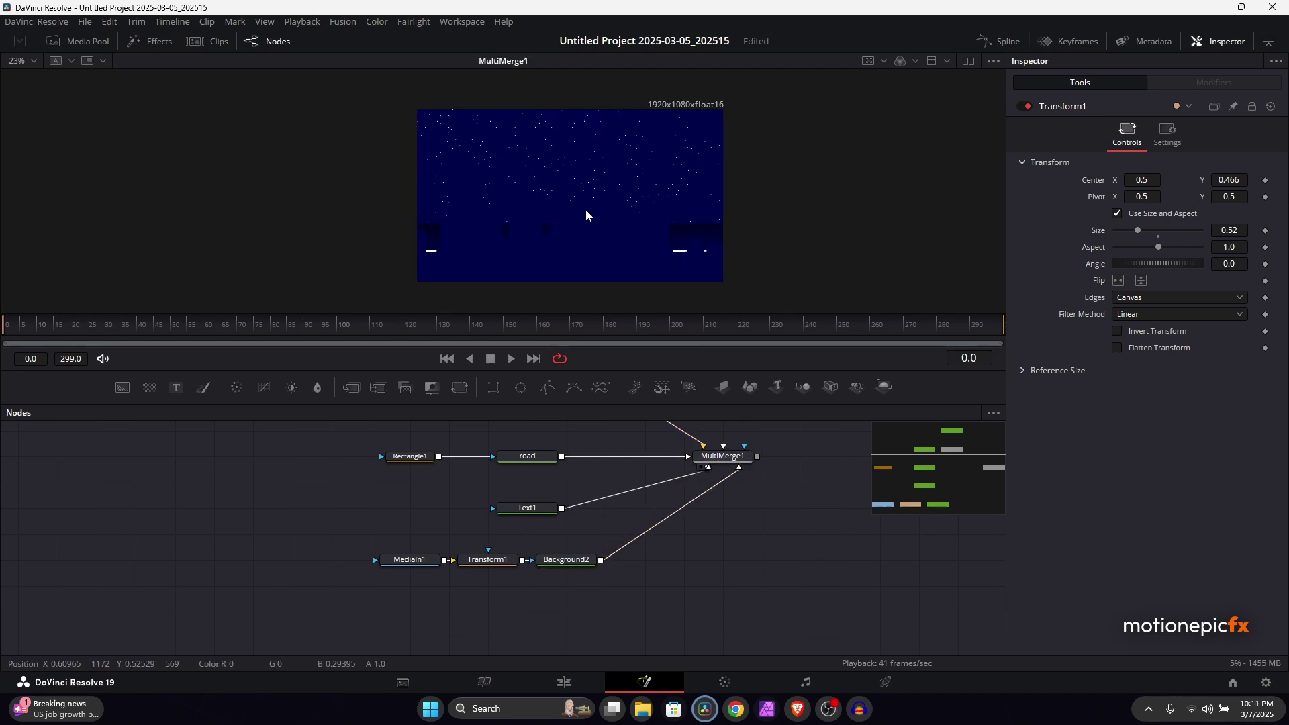
{"action": "left_click", "coordinate": [564, 560]}
{"action": "left_click", "coordinate": [1153, 242]}
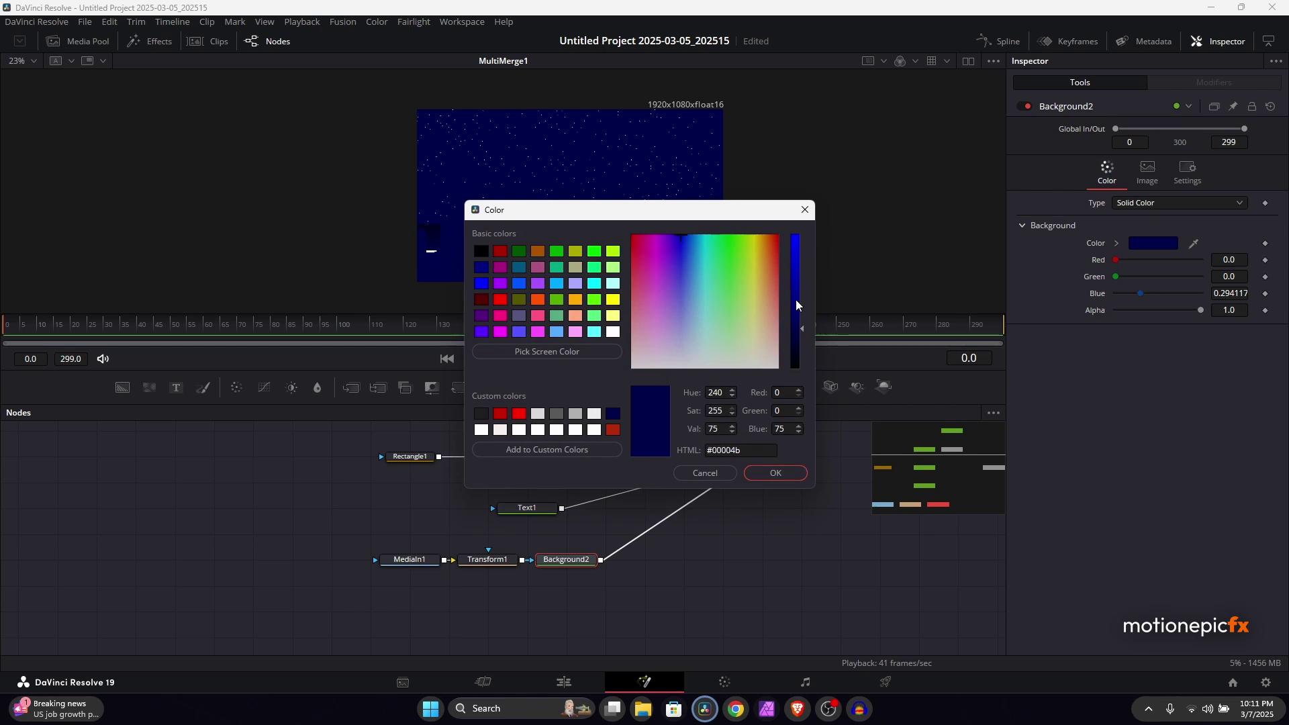
{"action": "left_click_drag", "start_coordinate": [796, 300], "coordinate": [791, 277]}
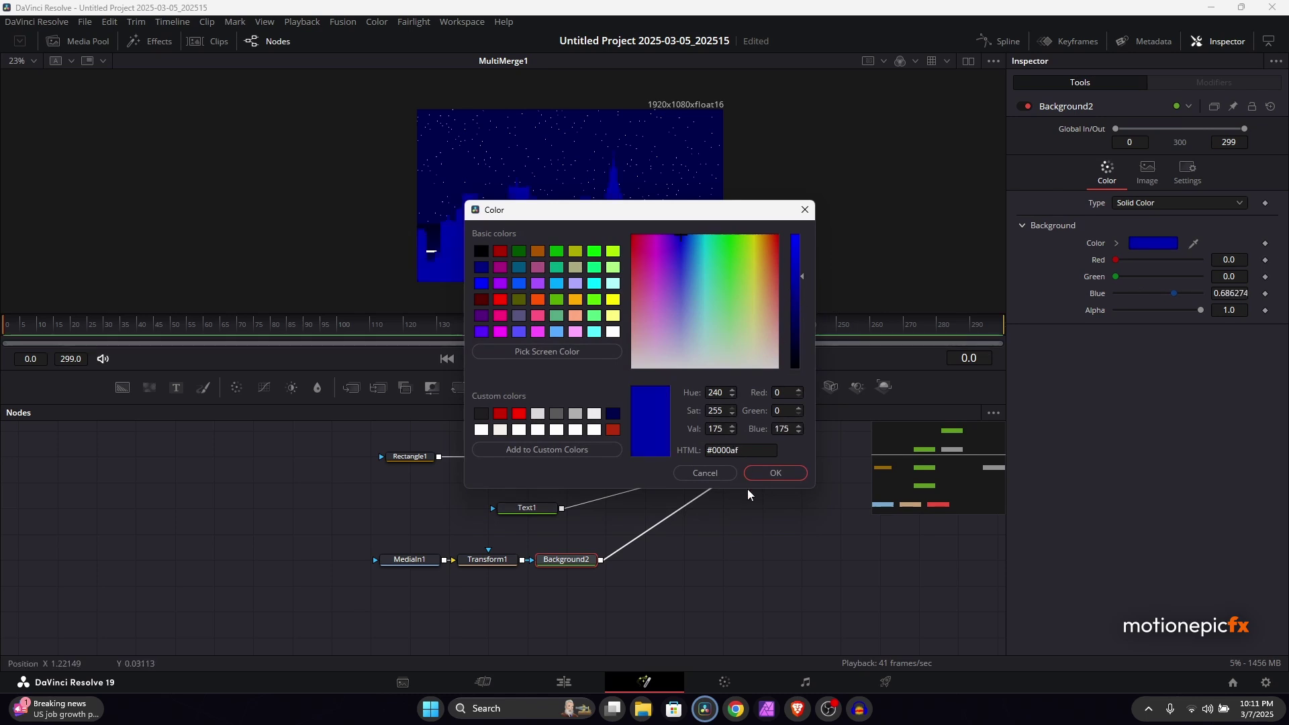
{"action": "left_click", "coordinate": [775, 473]}
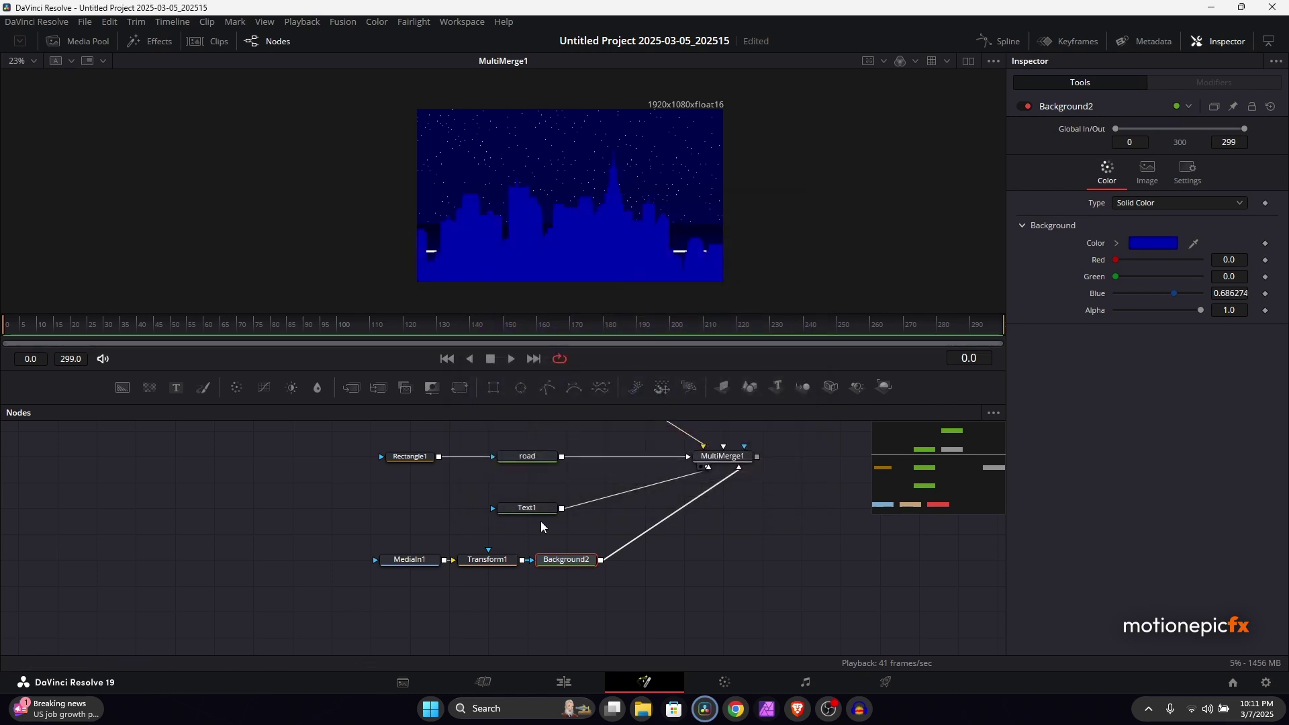
Step: Rename the Background2 layer in MultiMerge1 to building1
{"action": "left_click", "coordinate": [734, 460]}
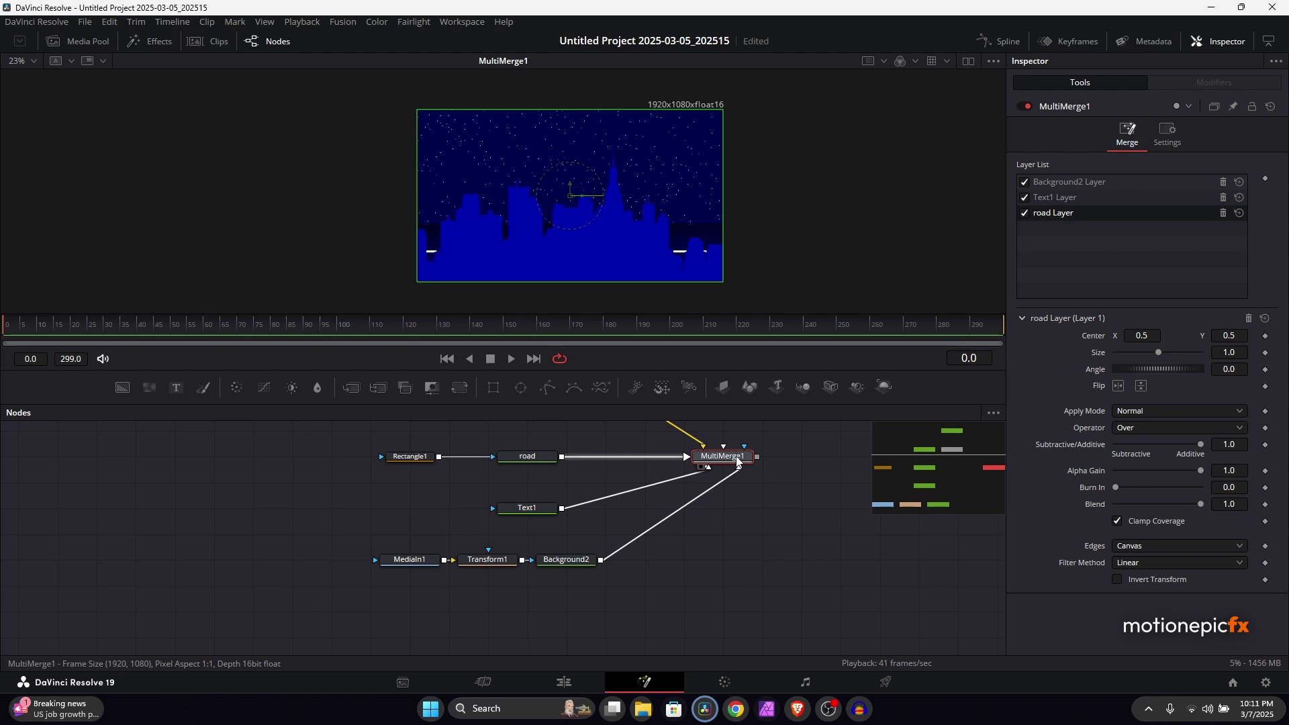
{"action": "left_click", "coordinate": [560, 559]}
{"action": "left_click", "coordinate": [738, 456]}
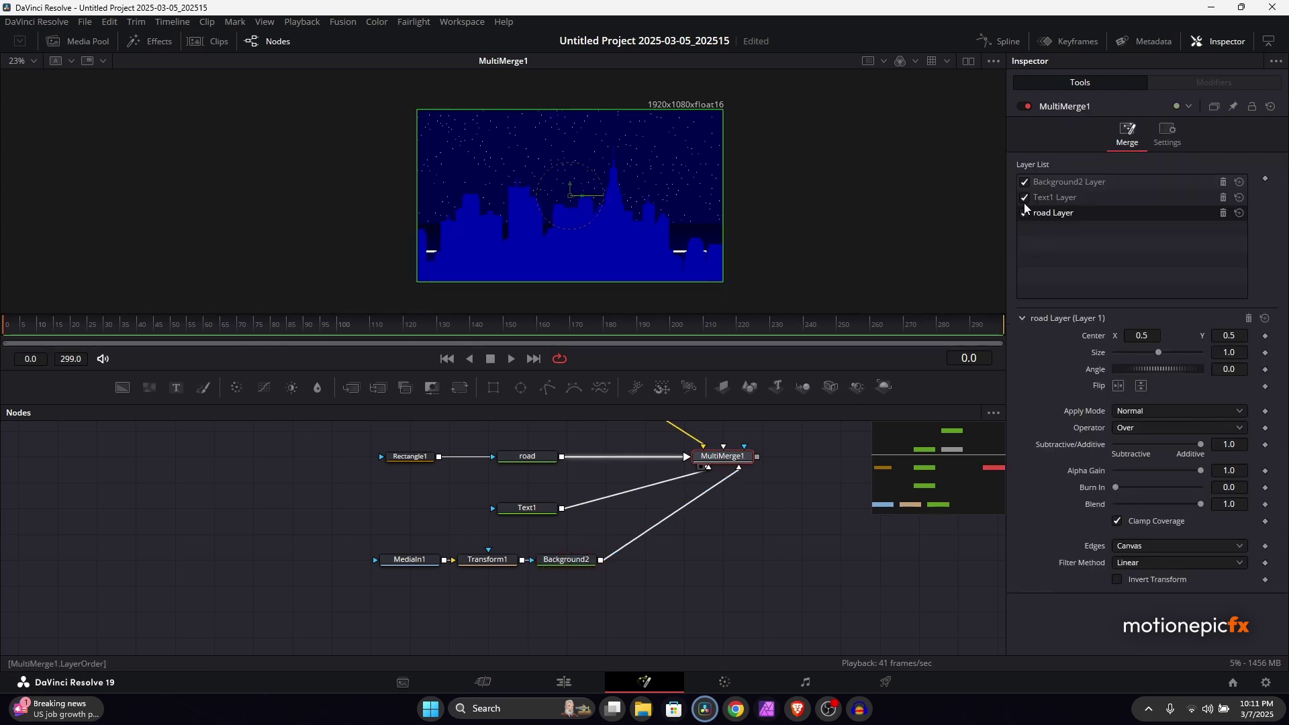
{"action": "double_click", "coordinate": [1059, 181]}
{"action": "type", "text": "bu"}
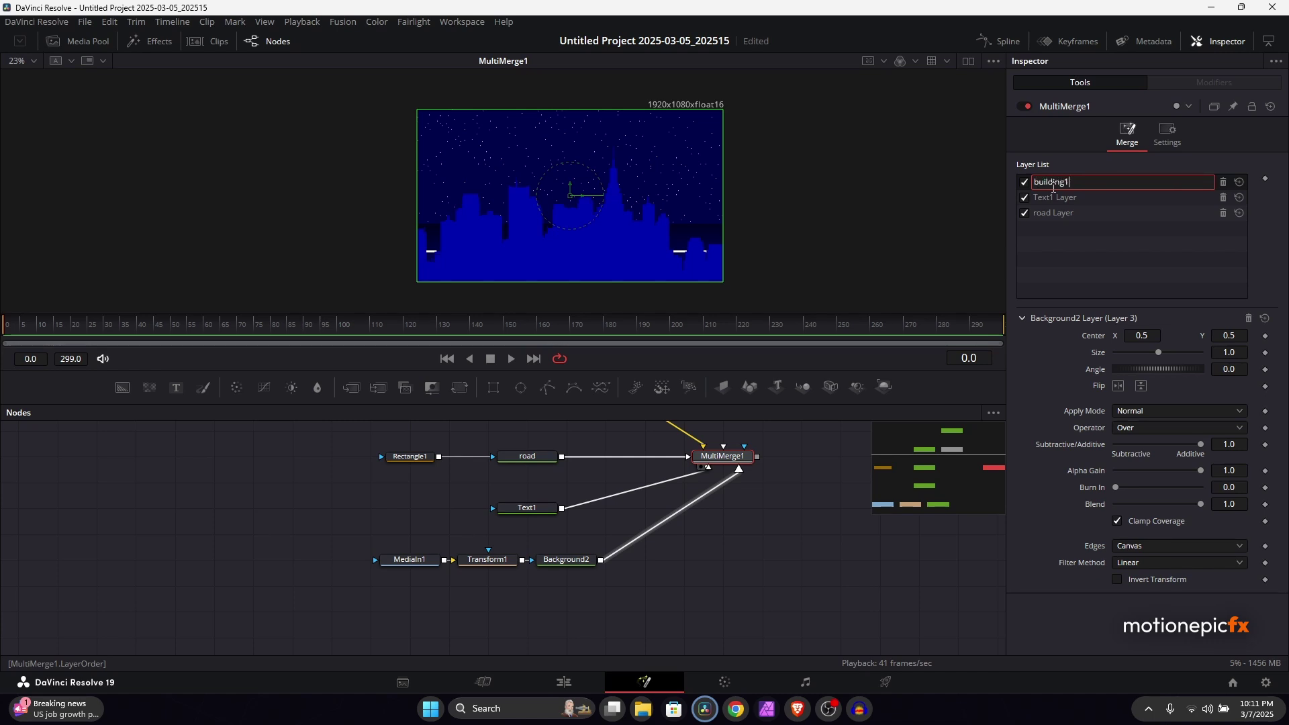
{"action": "type", "text": "ilding1"}
{"action": "key", "text": "Return"}
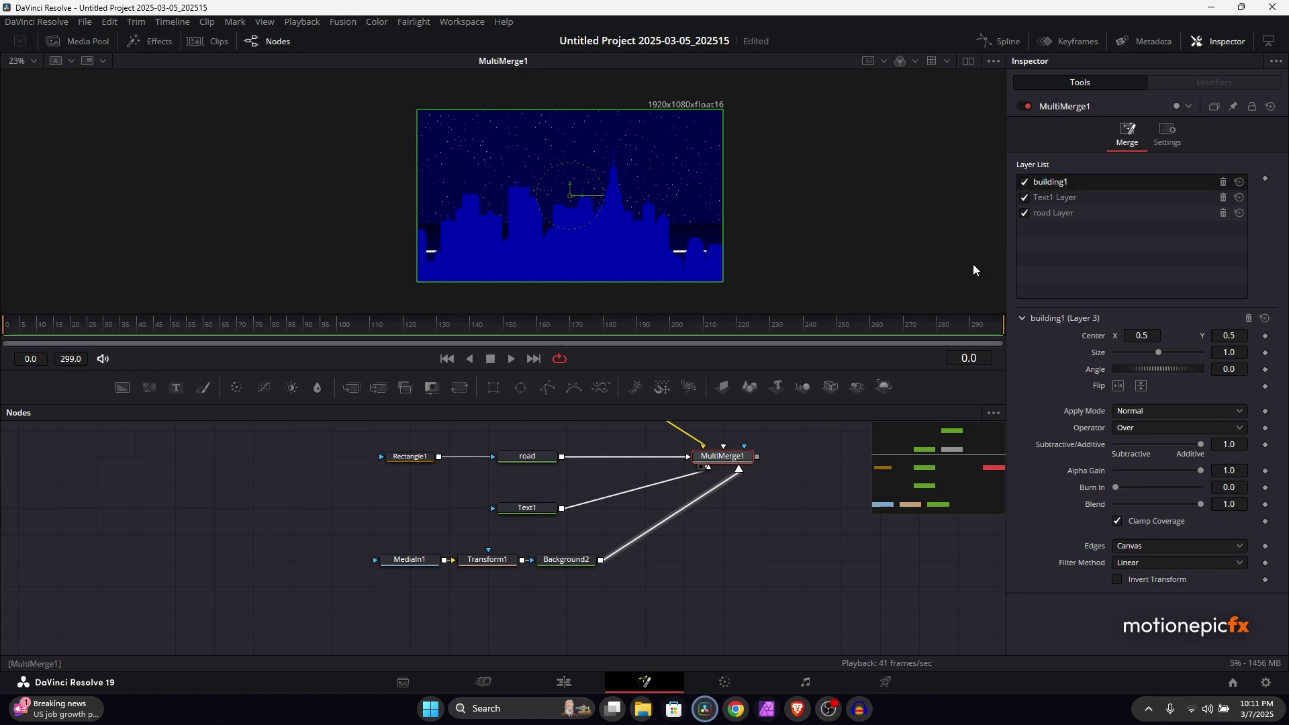
Step: Move the building1 layer below the road layer and raise it to a center Y of about 0.706
{"action": "left_click_drag", "start_coordinate": [1057, 181], "coordinate": [1049, 214]}
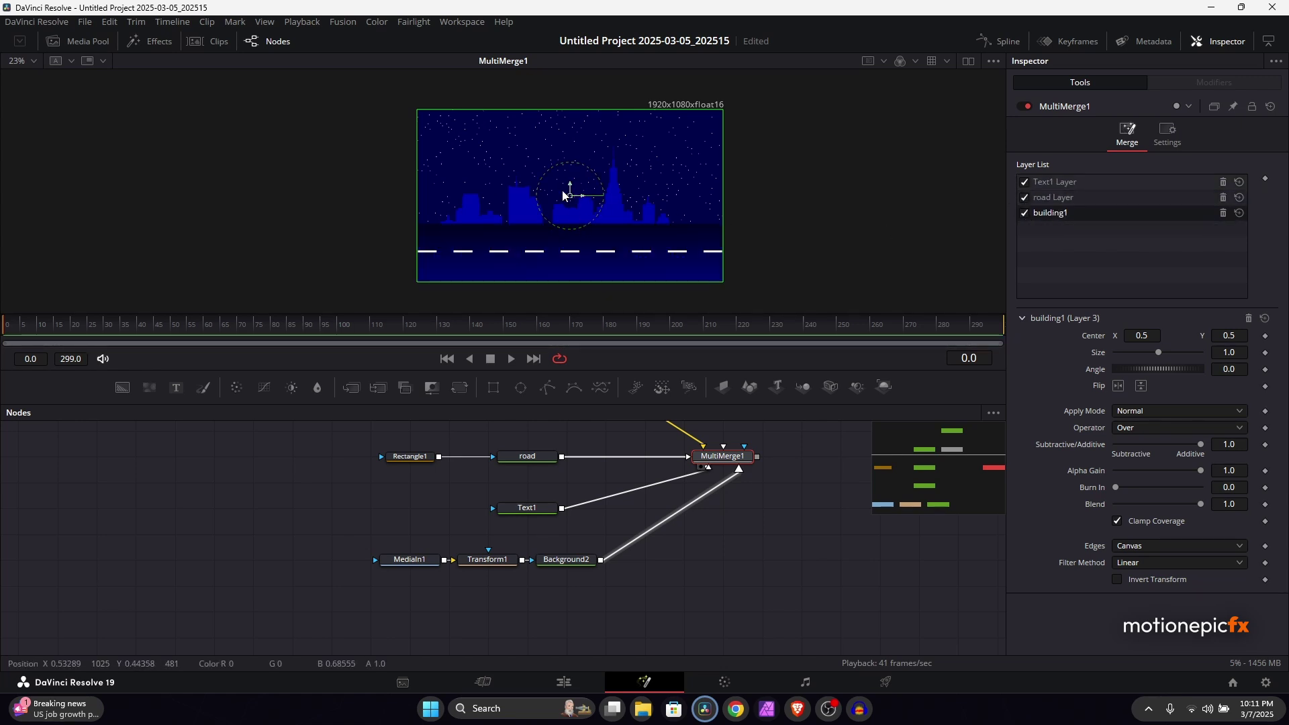
{"action": "left_click_drag", "start_coordinate": [572, 188], "coordinate": [570, 151]}
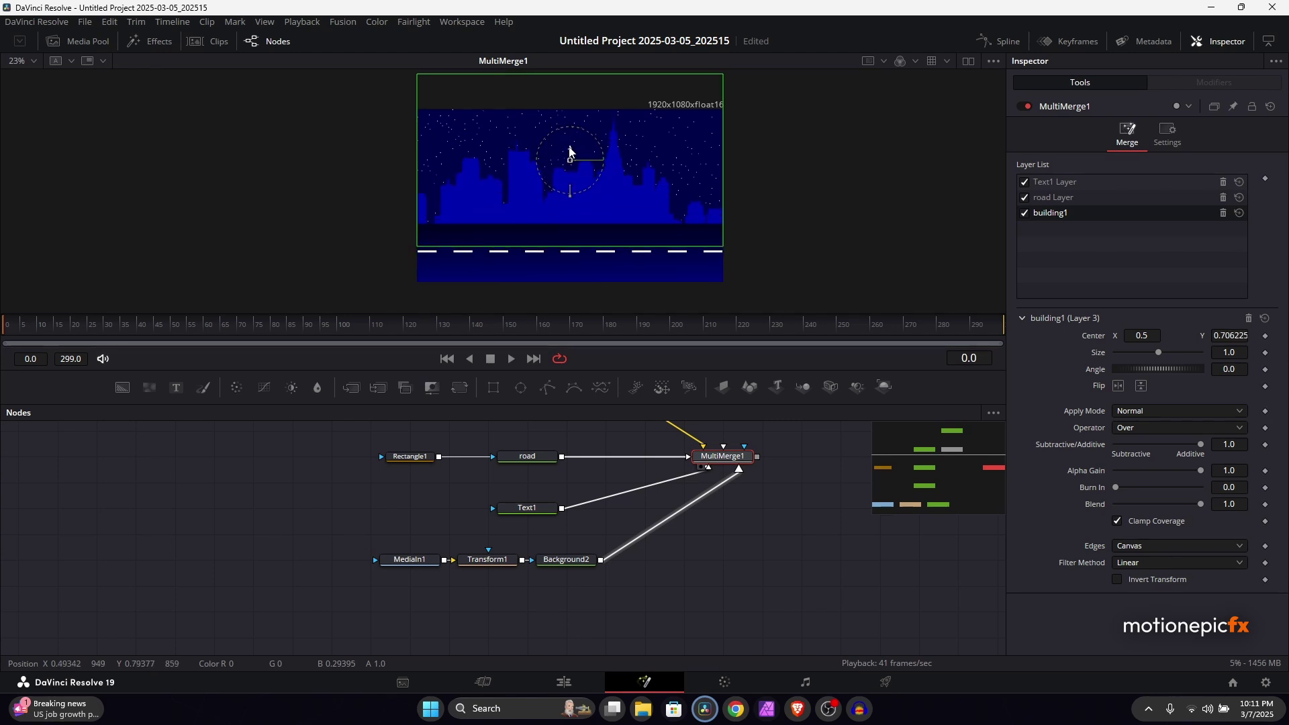
Step: Set the Transform1 size to 0.461 and save the project
{"action": "left_click", "coordinate": [487, 560]}
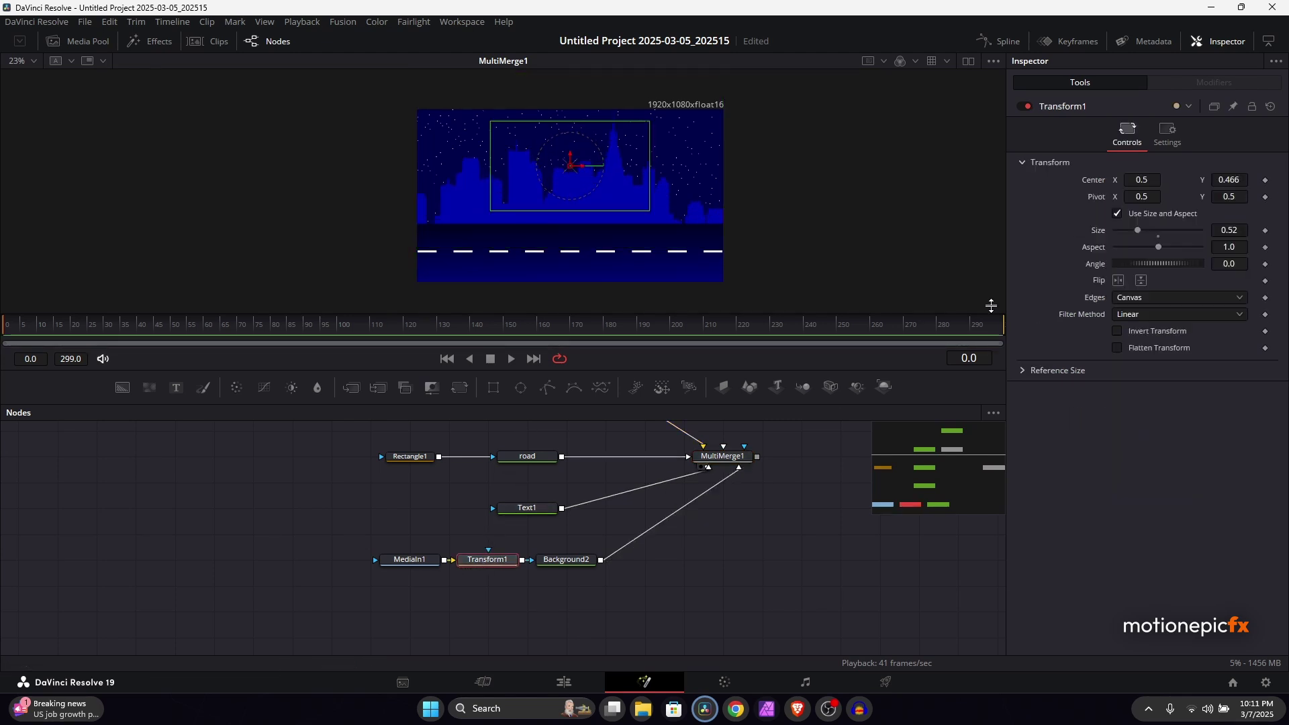
{"action": "mouse_move", "coordinate": [1244, 230]}
{"action": "left_mouse_down"}
{"action": "mouse_move", "coordinate": [1202, 230]}
{"action": "mouse_move", "coordinate": [1244, 230]}
{"action": "left_mouse_up"}
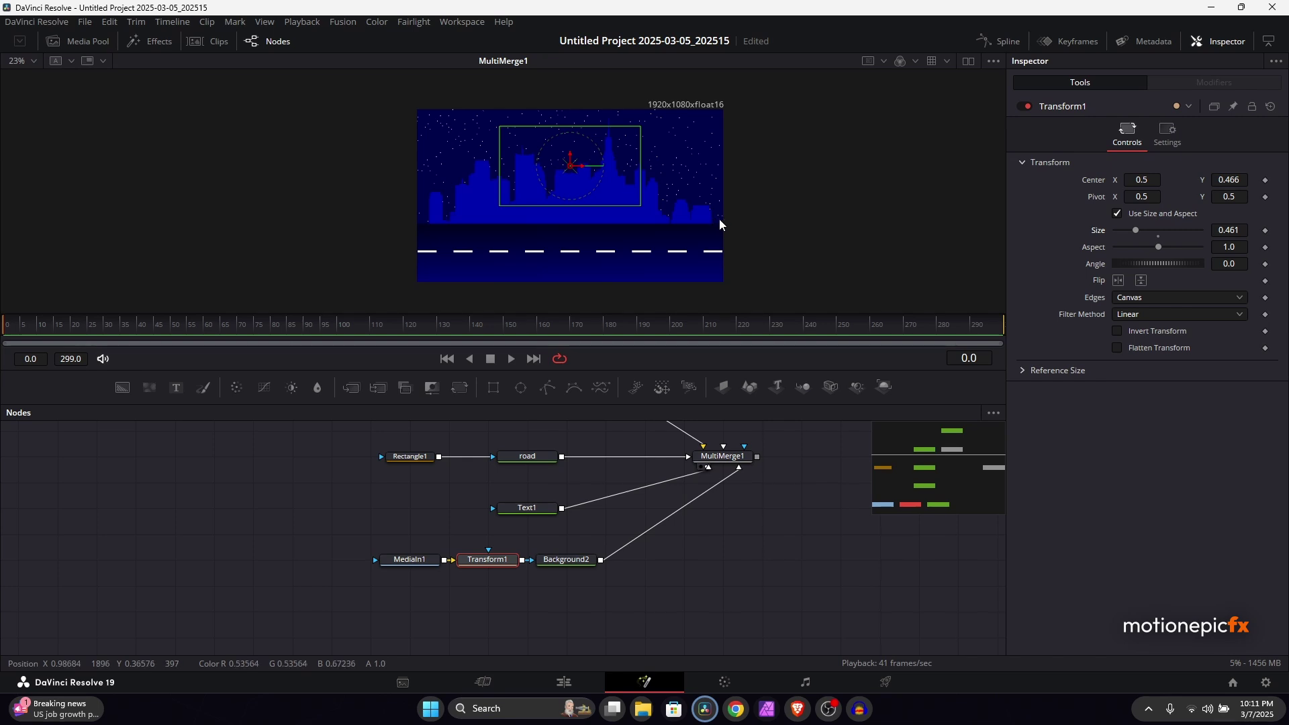
{"action": "key", "text": "ctrl+s"}
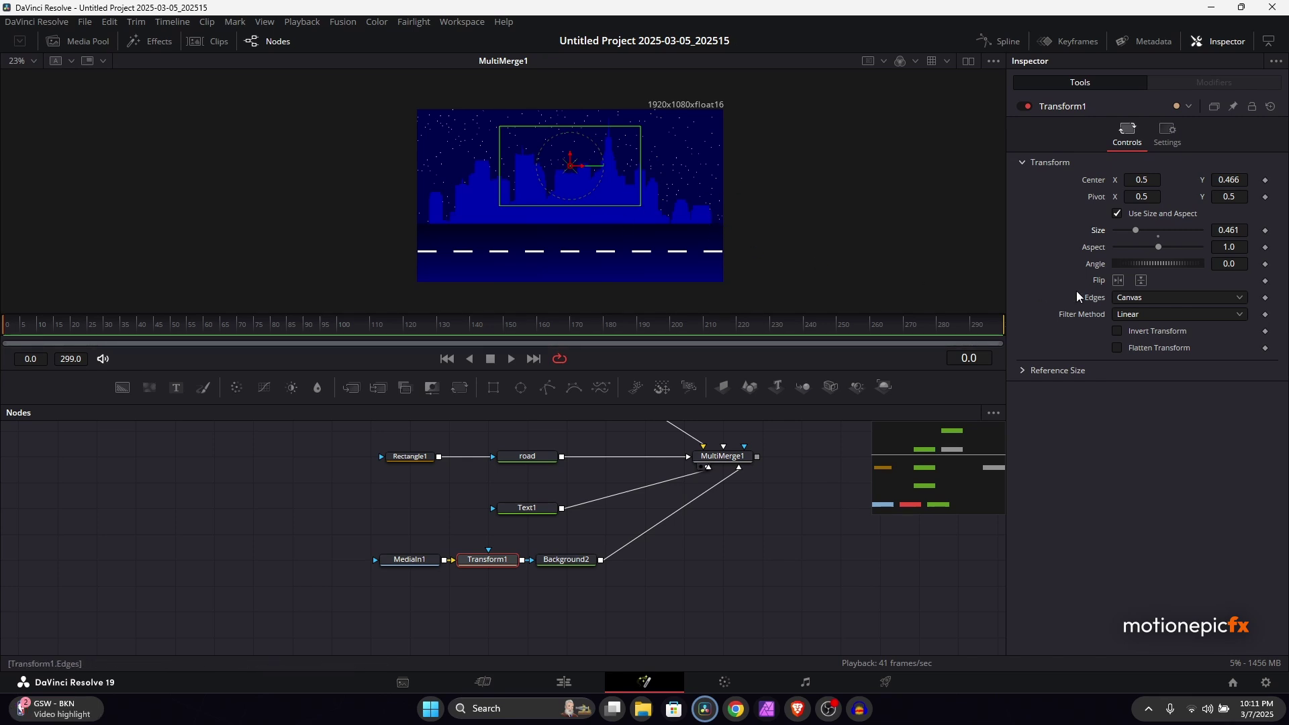
Step: Try the Mirror, Duplicate and Wrap edge modes on Transform1, check the Background2 output, and return the edges to Canvas
{"action": "left_click", "coordinate": [1135, 299]}
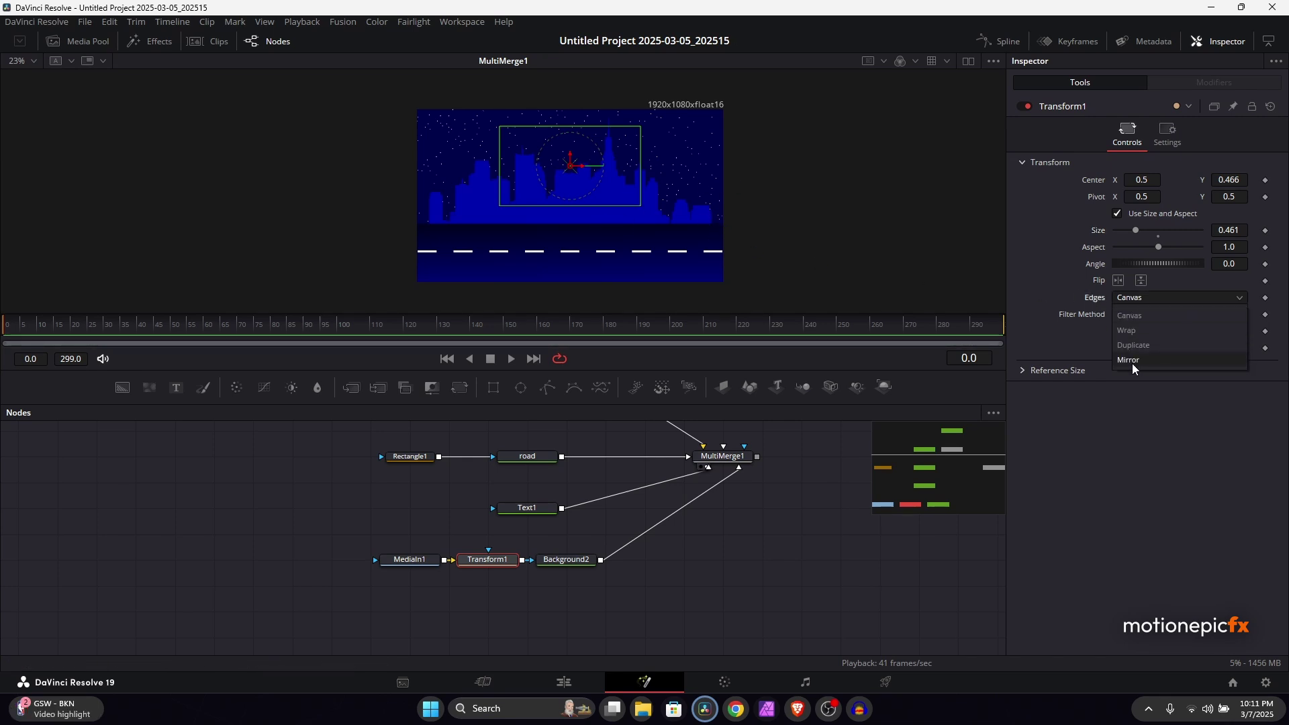
{"action": "left_click", "coordinate": [1132, 363]}
{"action": "left_click", "coordinate": [1139, 299]}
{"action": "left_click", "coordinate": [1134, 345]}
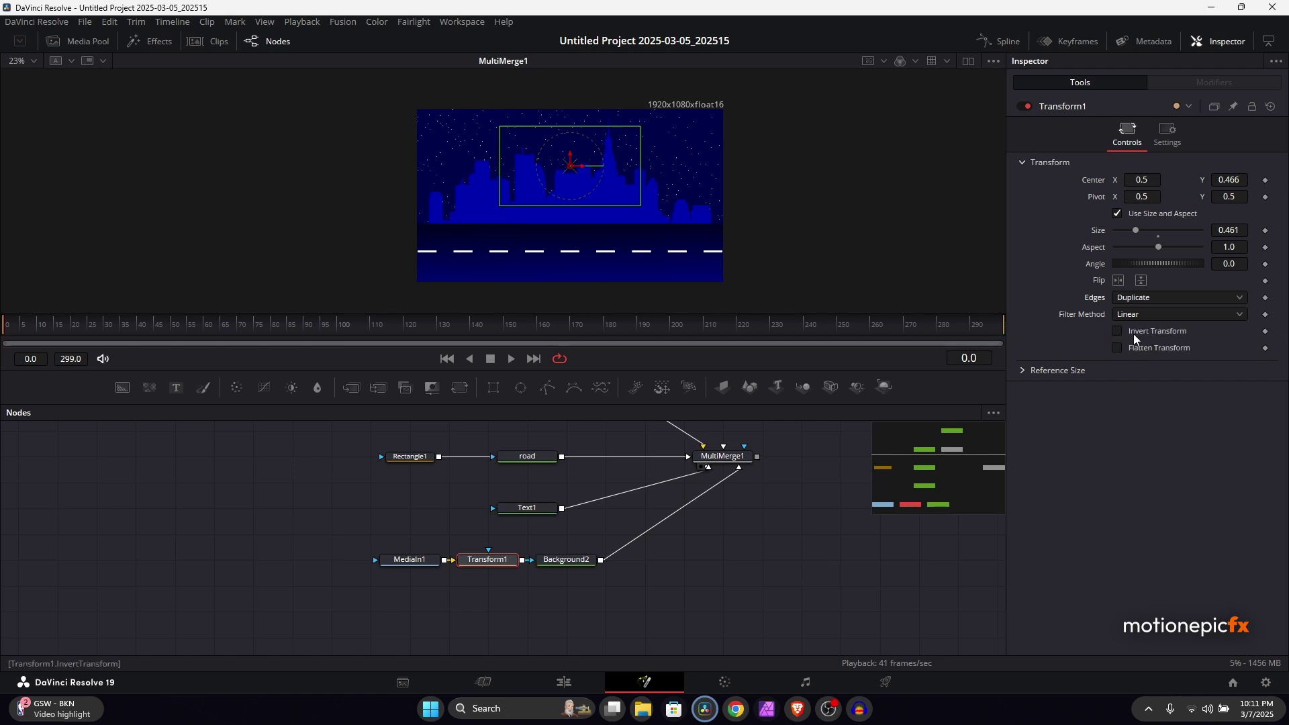
{"action": "left_click", "coordinate": [1135, 296]}
{"action": "left_click", "coordinate": [1135, 330]}
{"action": "left_click", "coordinate": [1133, 314]}
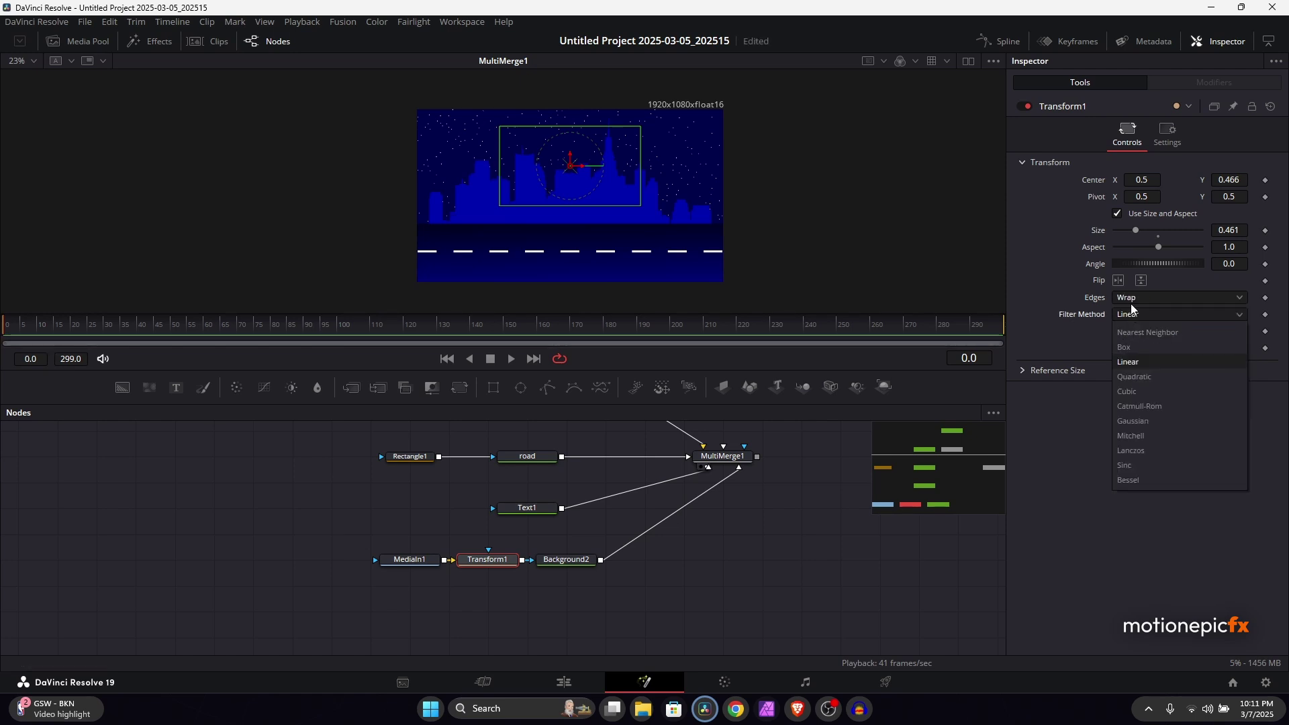
{"action": "left_click", "coordinate": [1135, 298]}
{"action": "left_click_drag", "start_coordinate": [502, 560], "coordinate": [572, 206]}
{"action": "left_click_drag", "start_coordinate": [574, 564], "coordinate": [544, 229]}
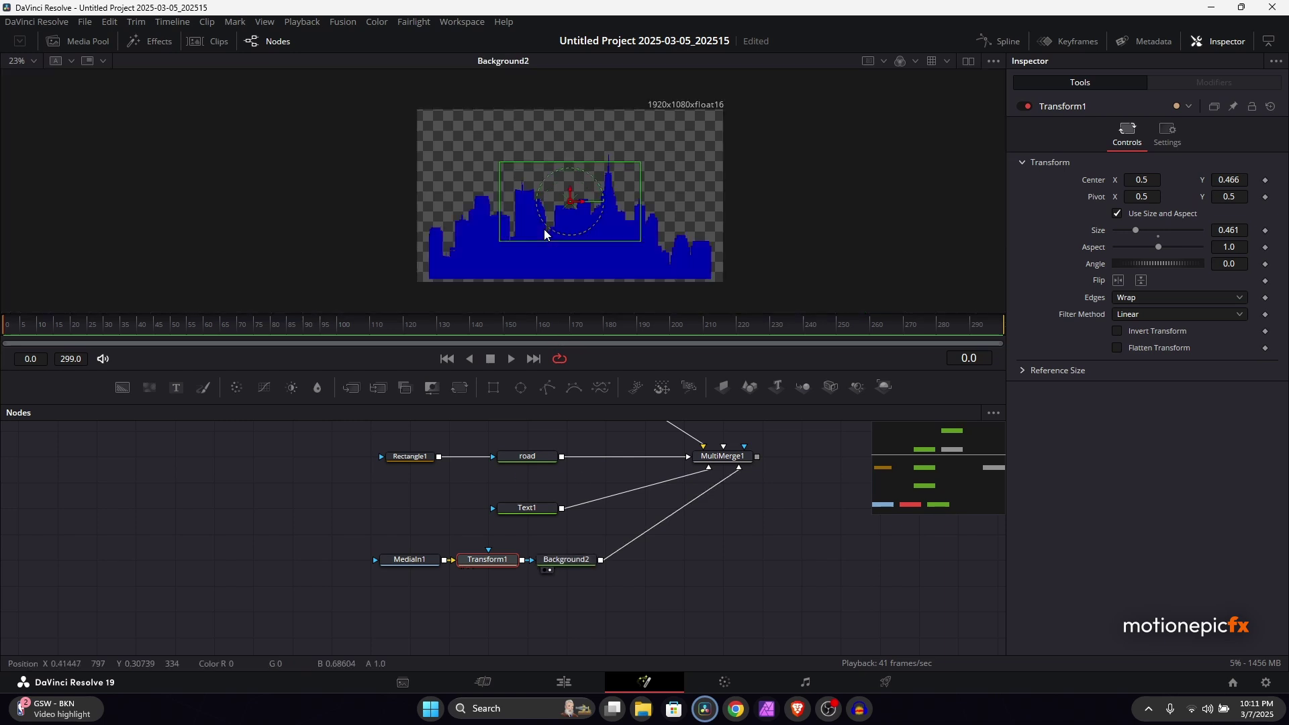
{"action": "left_click", "coordinate": [571, 560]}
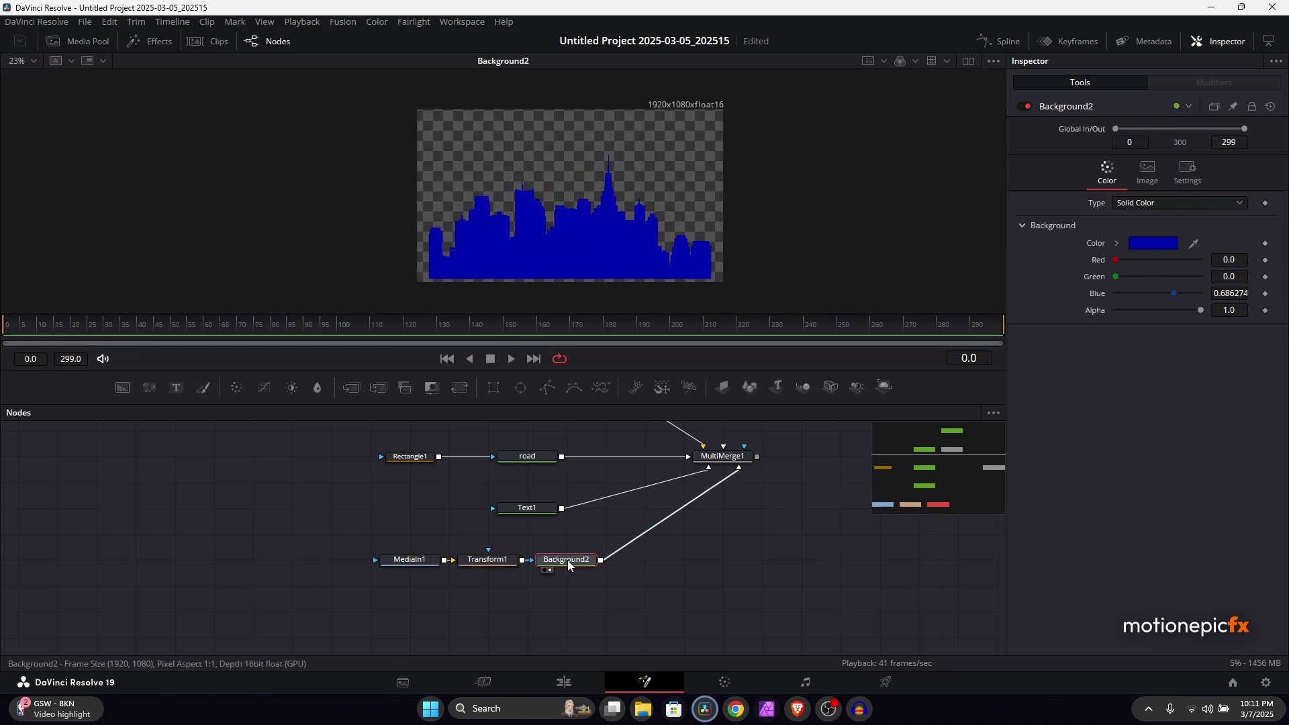
{"action": "left_click", "coordinate": [488, 559]}
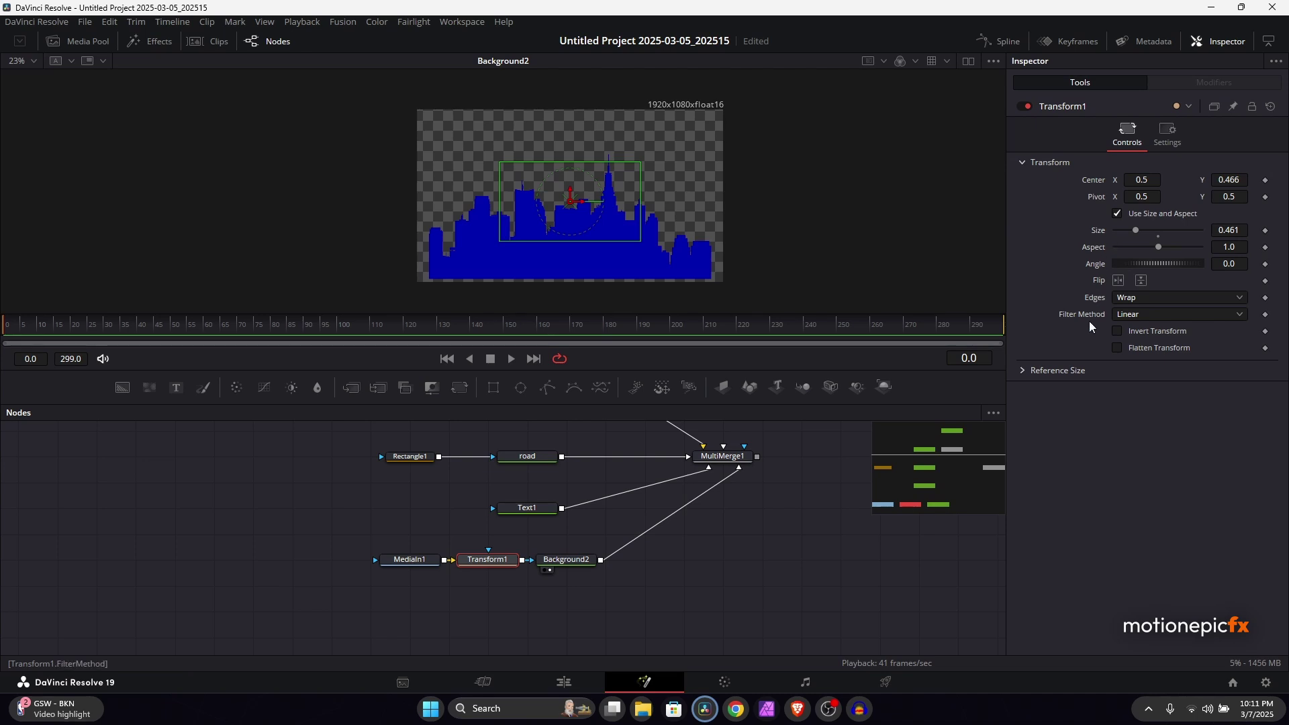
Step: Insert a Transform node between Background2 and MultiMerge1 and display the merged scene
{"action": "left_click", "coordinate": [564, 568]}
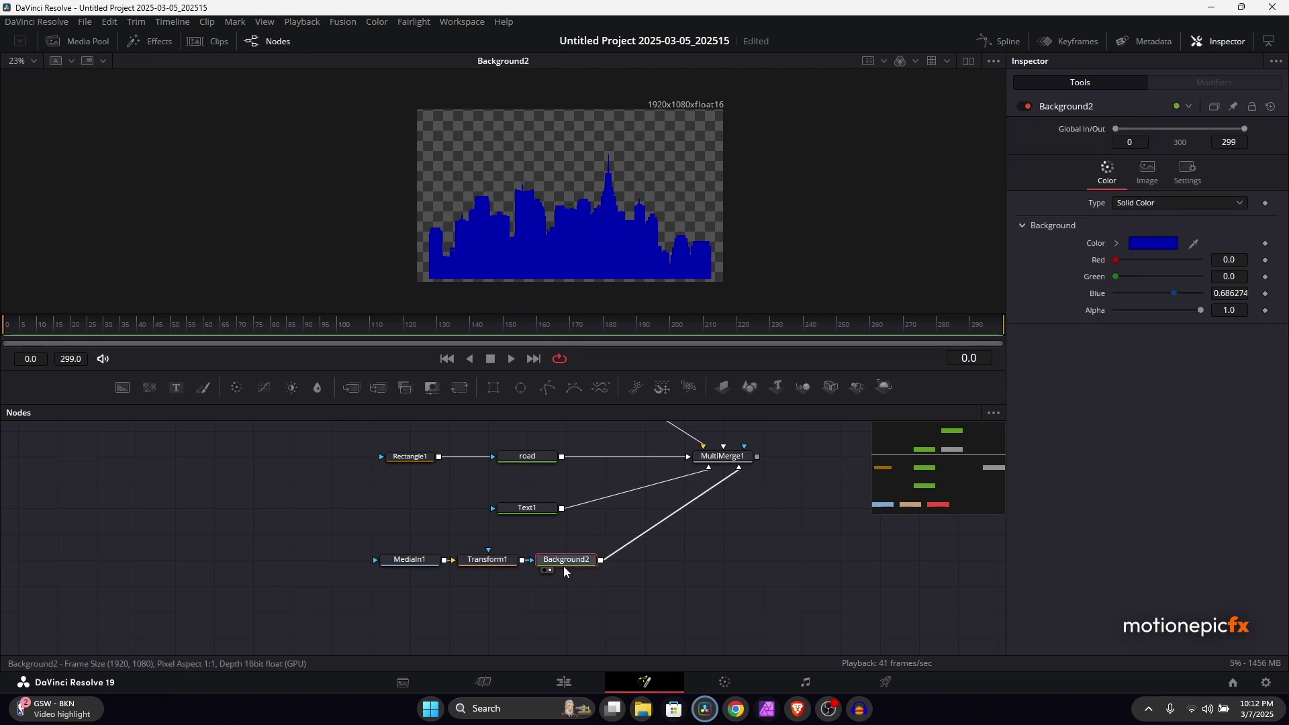
{"action": "key", "text": "shift+space"}
{"action": "type", "text": "xf"}
{"action": "key", "text": "Return"}
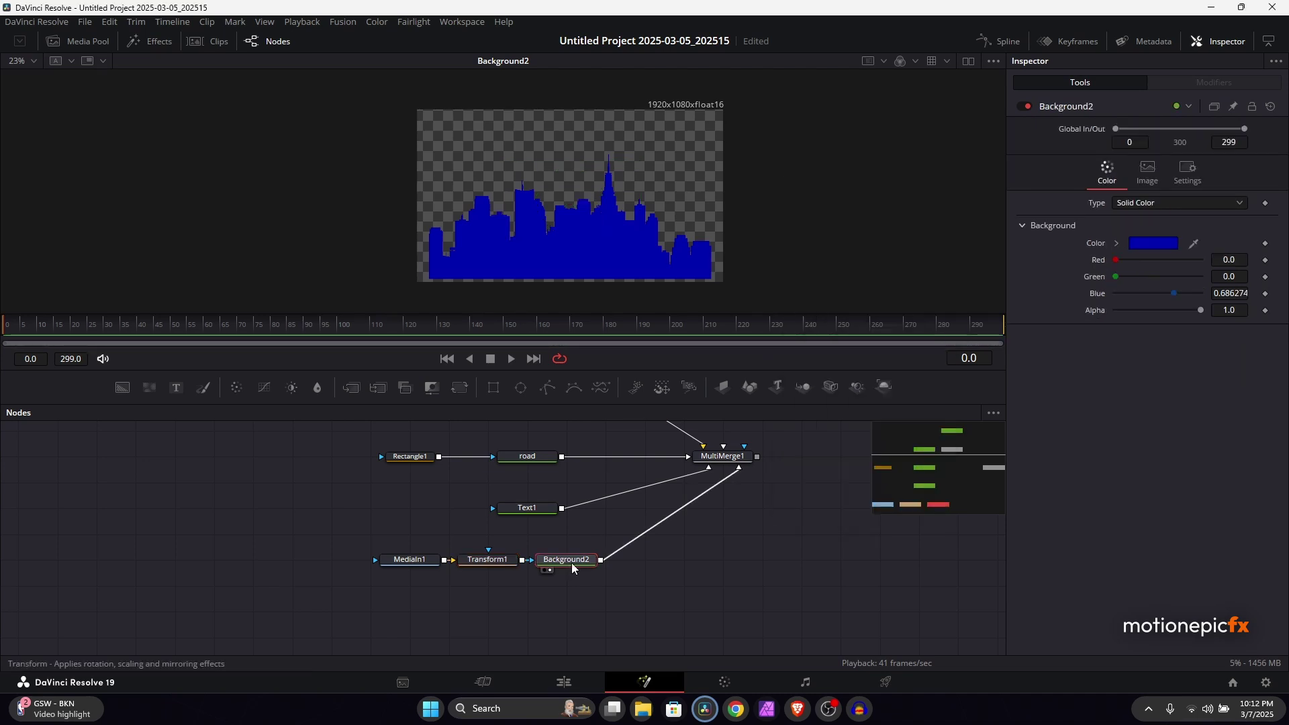
{"action": "left_click_drag", "start_coordinate": [714, 458], "coordinate": [657, 180]}
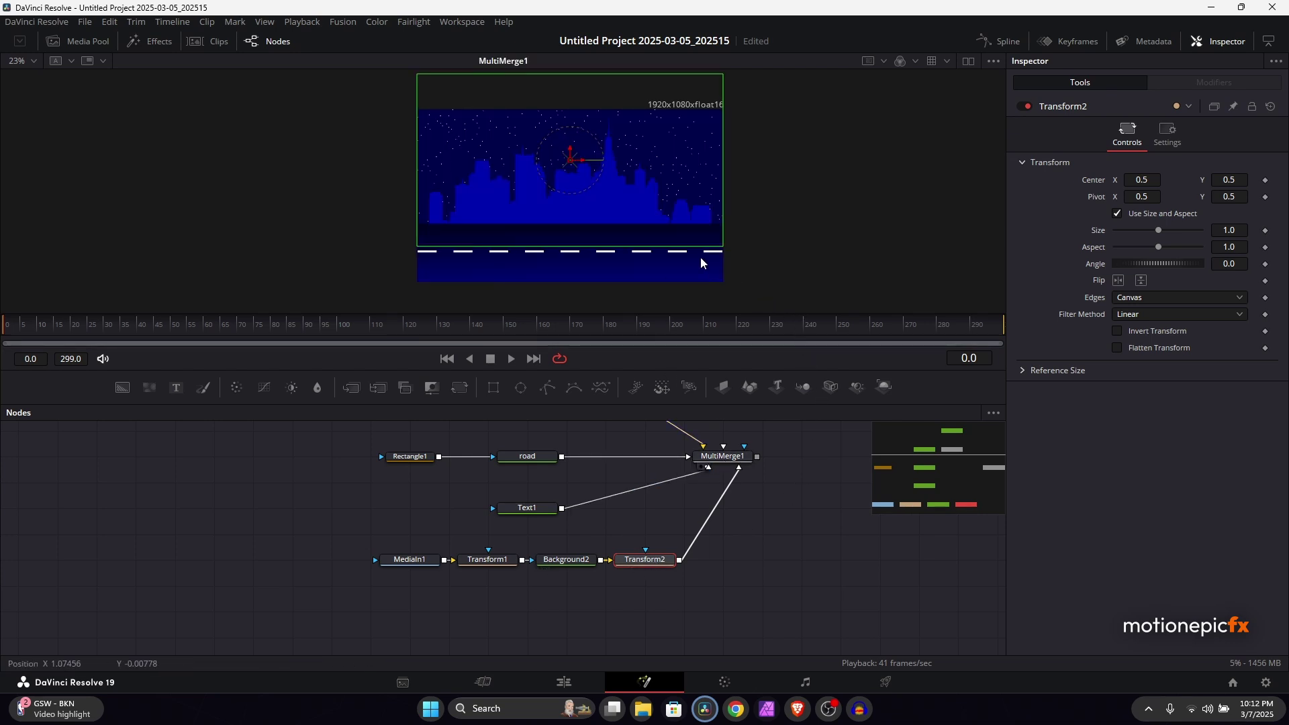
Step: Enlarge the skyline to a Transform1 size of 0.5, checking the Transform1 and Background2 outputs in the viewer
{"action": "left_click", "coordinate": [485, 562]}
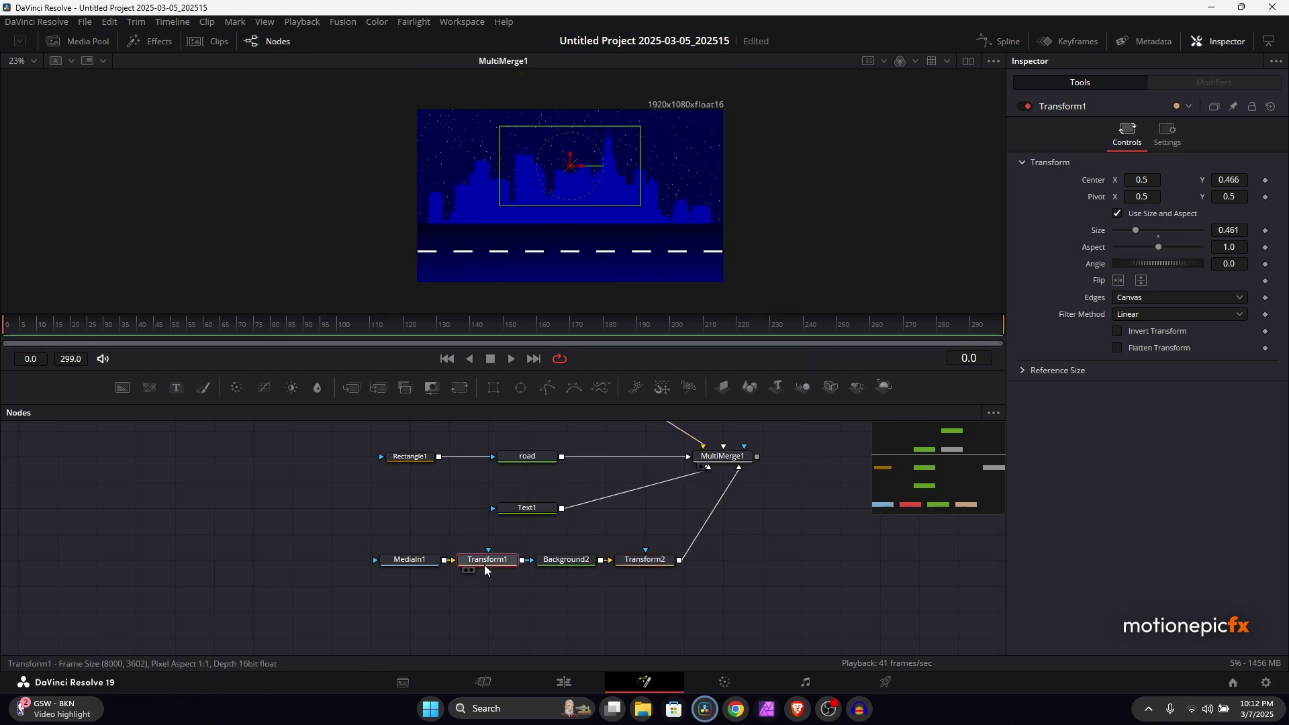
{"action": "left_click_drag", "start_coordinate": [1233, 231], "coordinate": [1259, 230]}
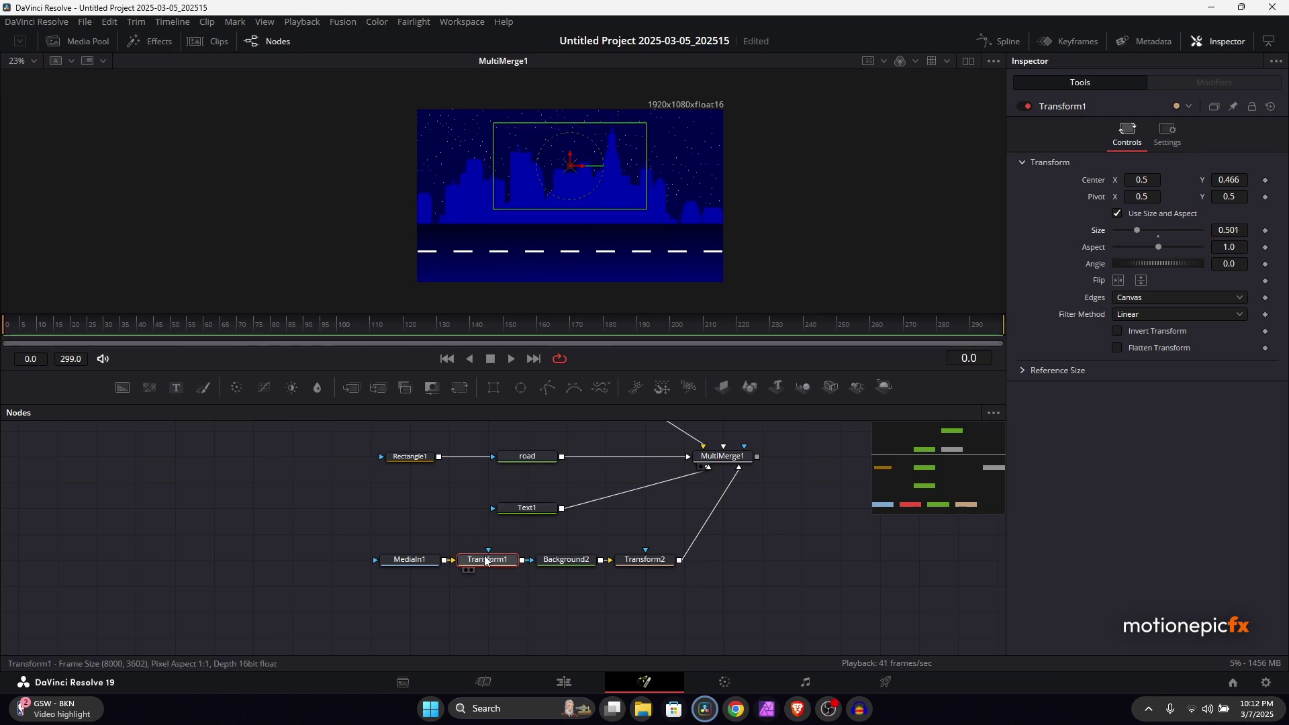
{"action": "left_click_drag", "start_coordinate": [488, 560], "coordinate": [497, 266]}
{"action": "scroll", "coordinate": [612, 211], "scroll_direction": "down", "scroll_amount": 3}
{"action": "scroll", "coordinate": [615, 210], "scroll_direction": "down", "scroll_amount": 1}
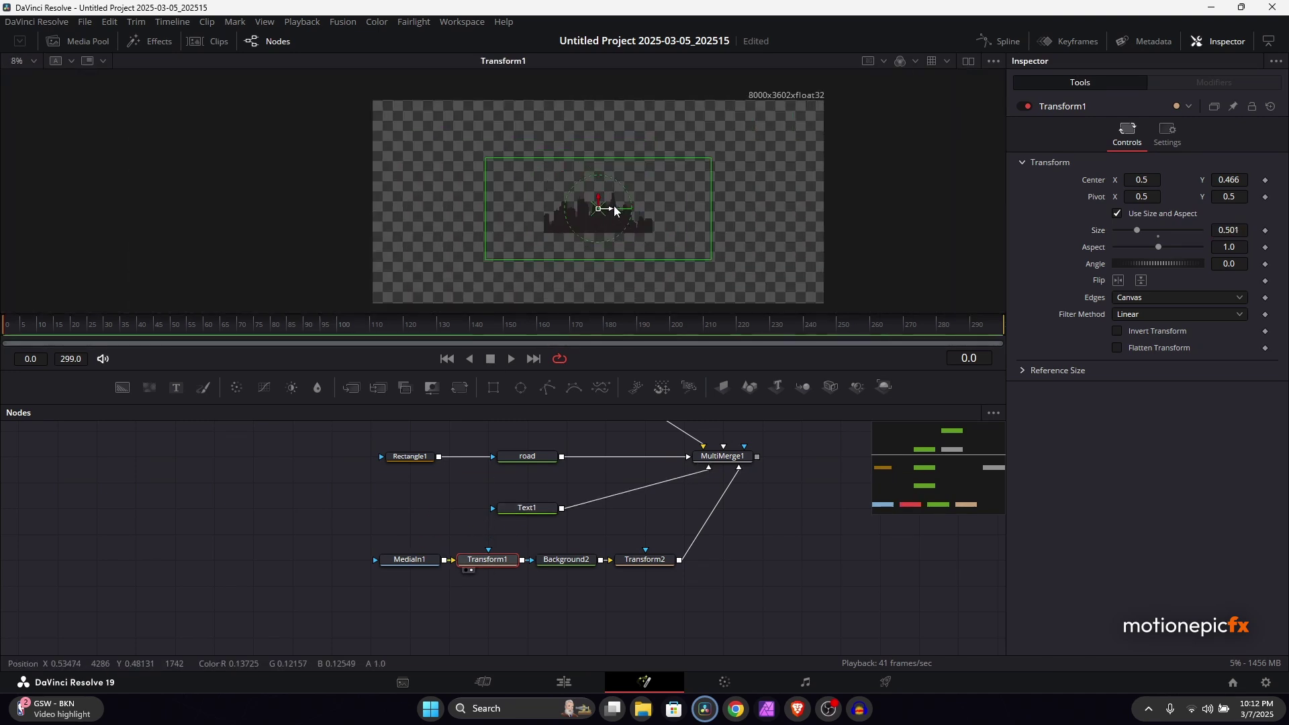
{"action": "left_click_drag", "start_coordinate": [564, 562], "coordinate": [573, 246]}
{"action": "scroll", "coordinate": [628, 216], "scroll_direction": "up", "scroll_amount": 4}
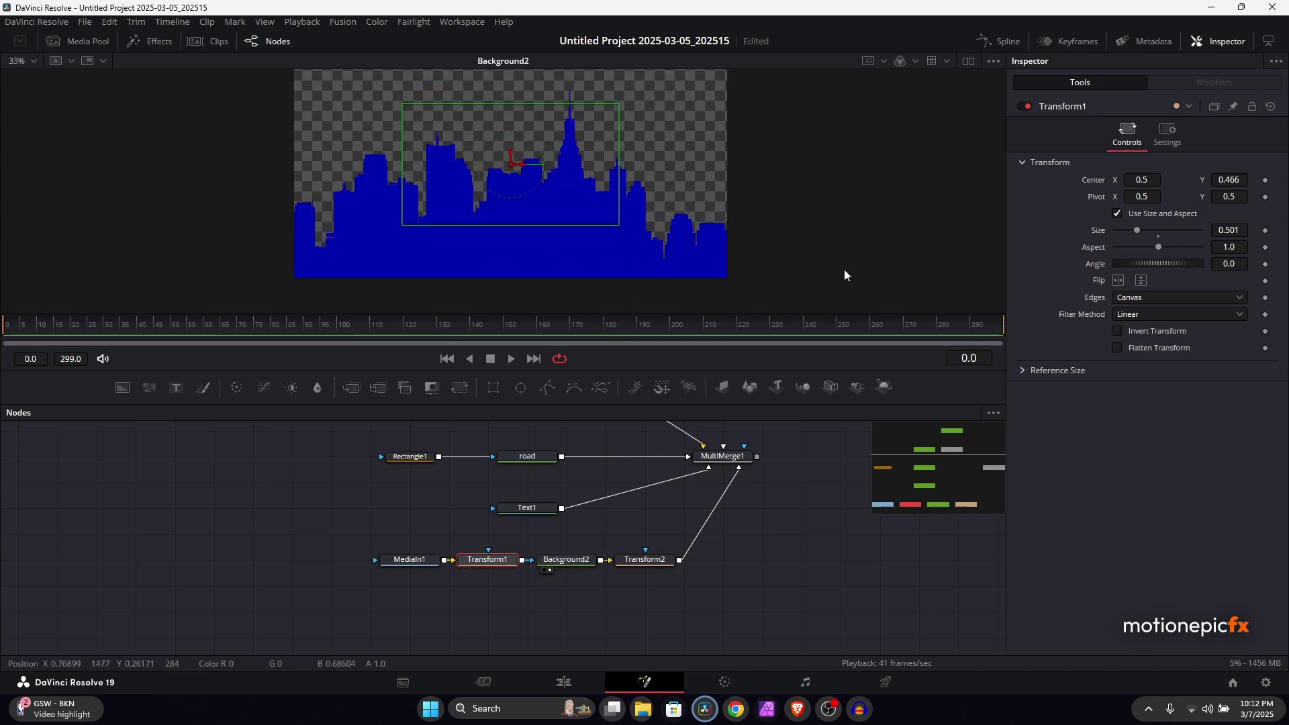
{"action": "left_click_drag", "start_coordinate": [1224, 231], "coordinate": [1223, 230]}
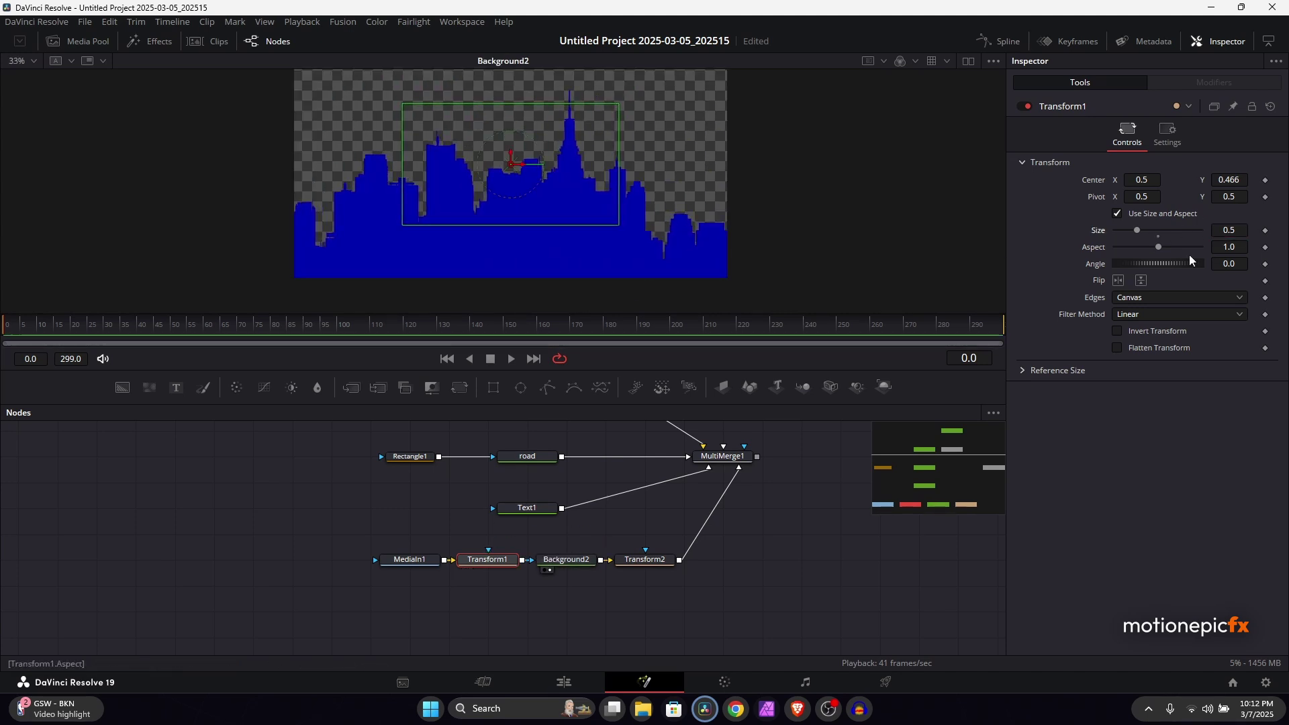
Step: Set the edge mode of Transform2 to Mirror, check its output in the viewer, and display the MultiMerge1 result
{"action": "left_click", "coordinate": [645, 559]}
{"action": "left_click_drag", "start_coordinate": [651, 562], "coordinate": [591, 222]}
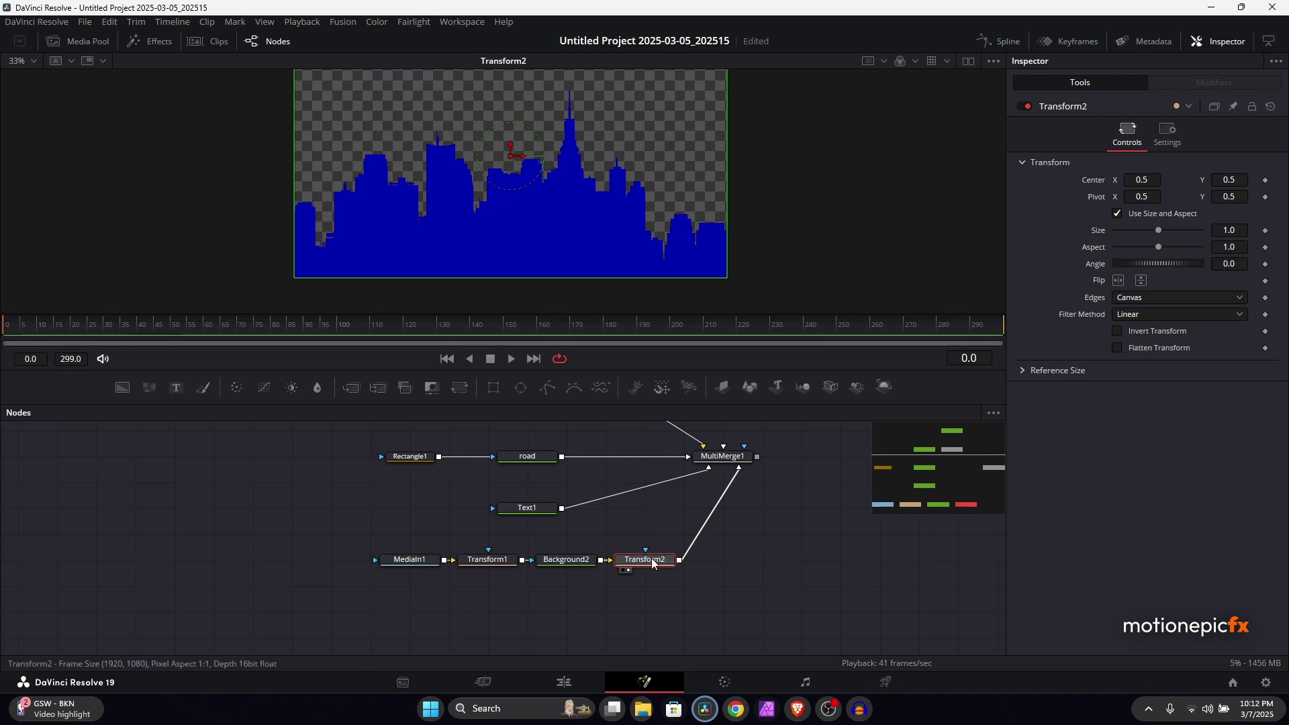
{"action": "left_click", "coordinate": [1139, 301]}
{"action": "left_click", "coordinate": [1121, 360]}
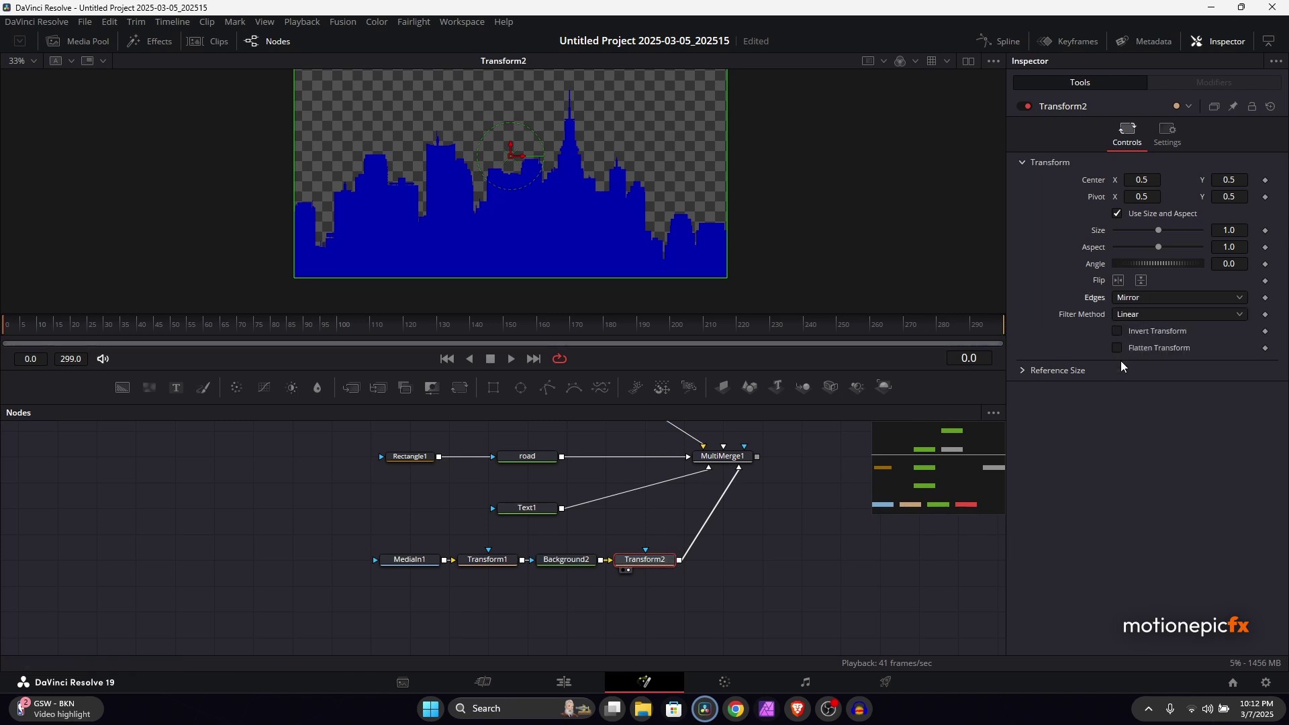
{"action": "left_click_drag", "start_coordinate": [697, 454], "coordinate": [593, 154]}
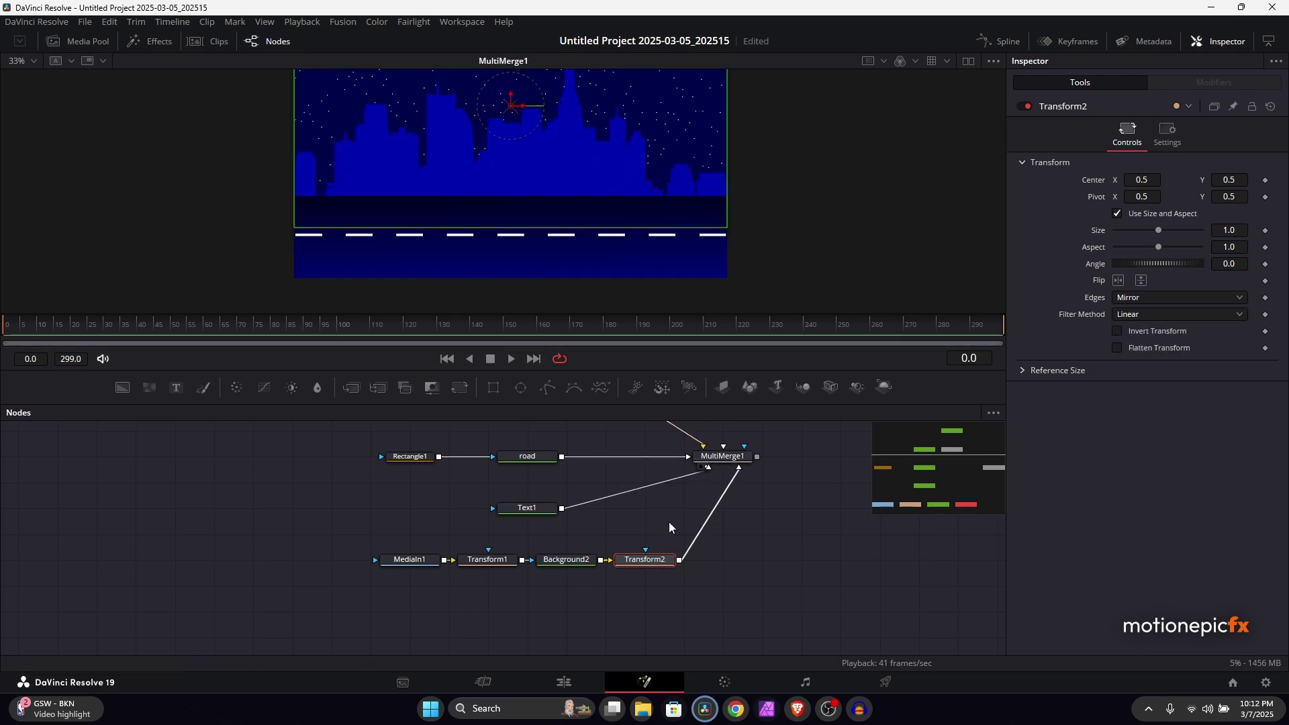
Step: Shrink Transform2 to size 0.772, try the Duplicate and Wrap edge modes, and return the edges to Mirror
{"action": "left_click_drag", "start_coordinate": [1229, 226], "coordinate": [1152, 227]}
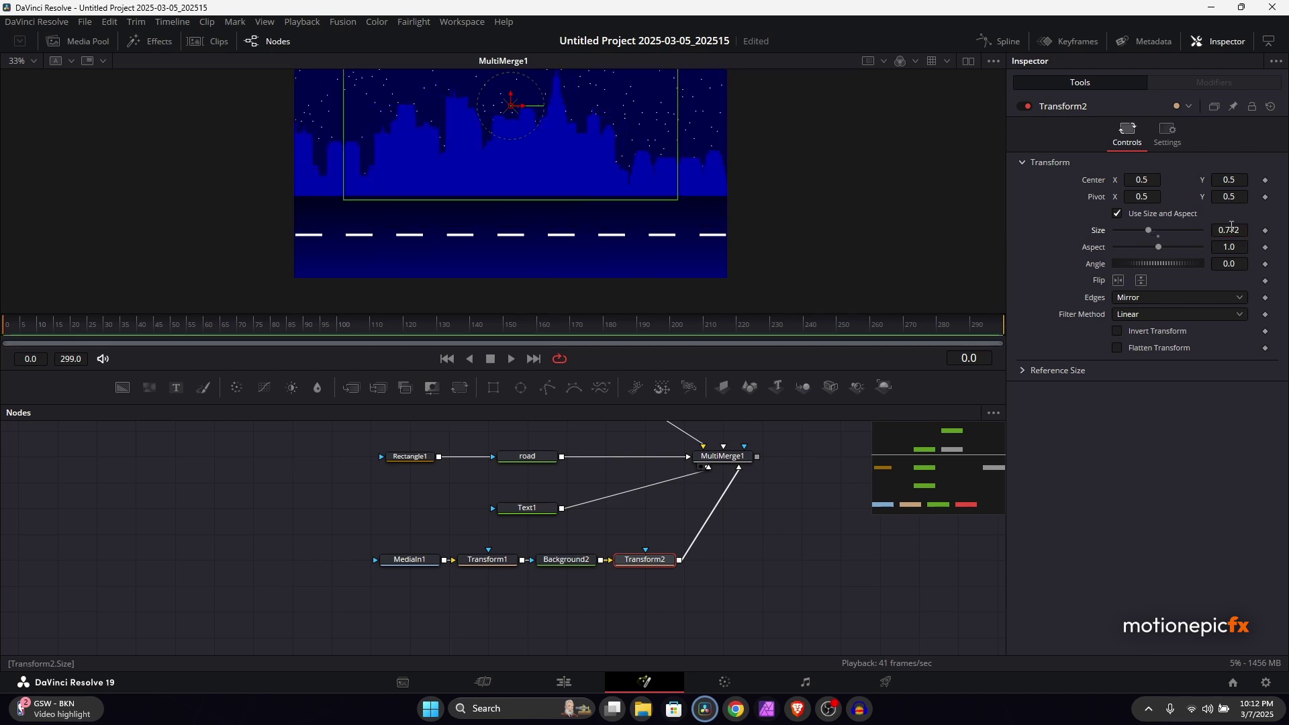
{"action": "left_click", "coordinate": [1125, 298]}
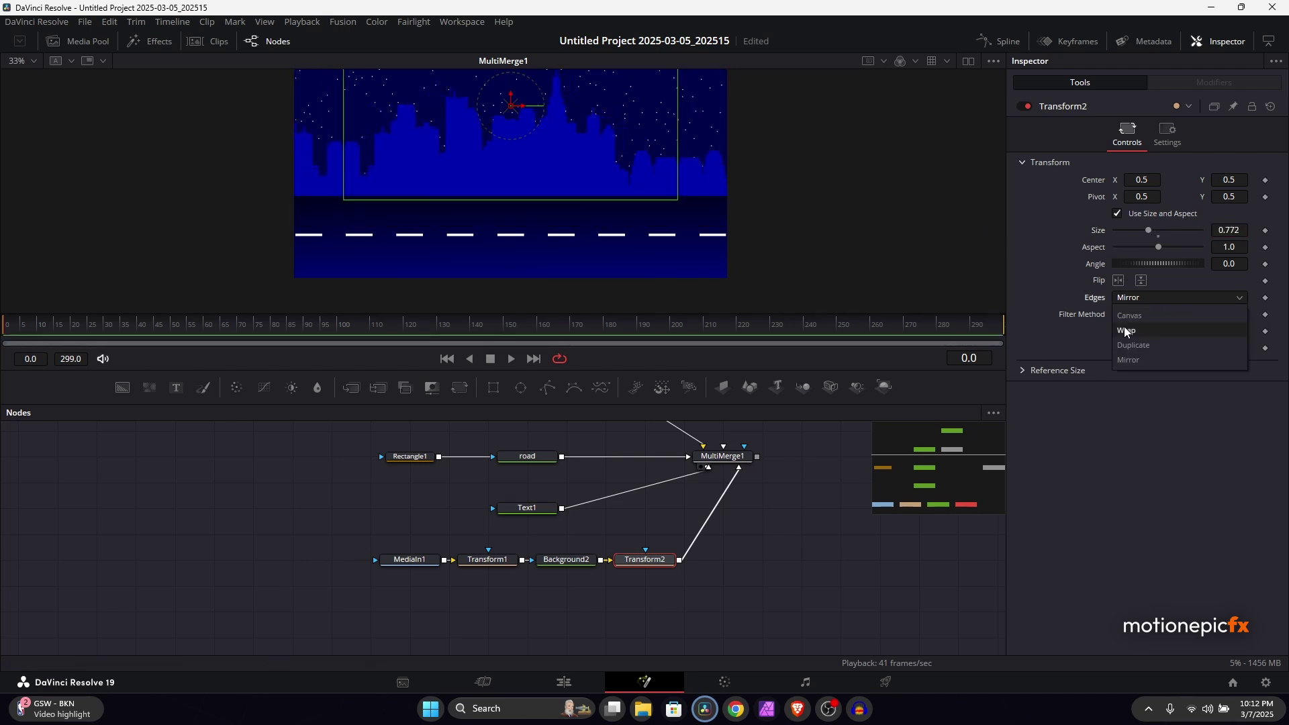
{"action": "left_click", "coordinate": [1122, 345]}
{"action": "left_click", "coordinate": [1132, 297]}
{"action": "left_click", "coordinate": [1137, 336]}
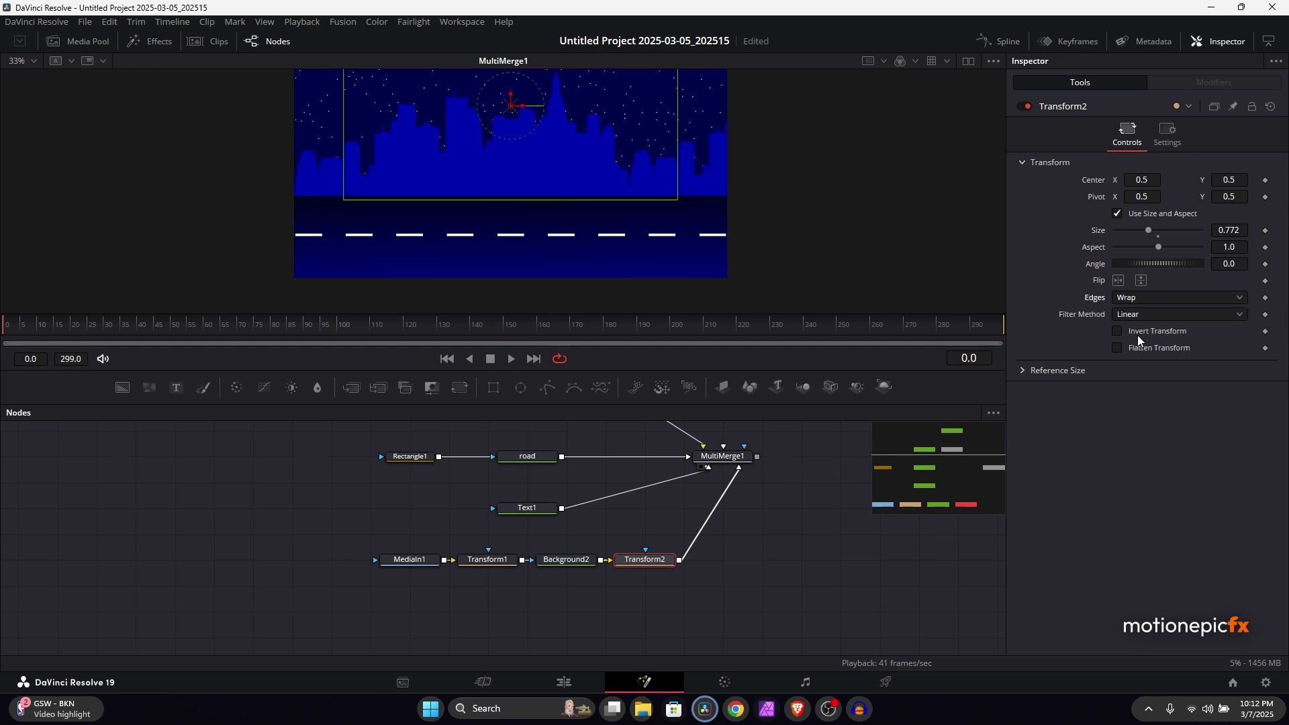
{"action": "left_click", "coordinate": [1140, 296]}
{"action": "left_click", "coordinate": [1131, 361]}
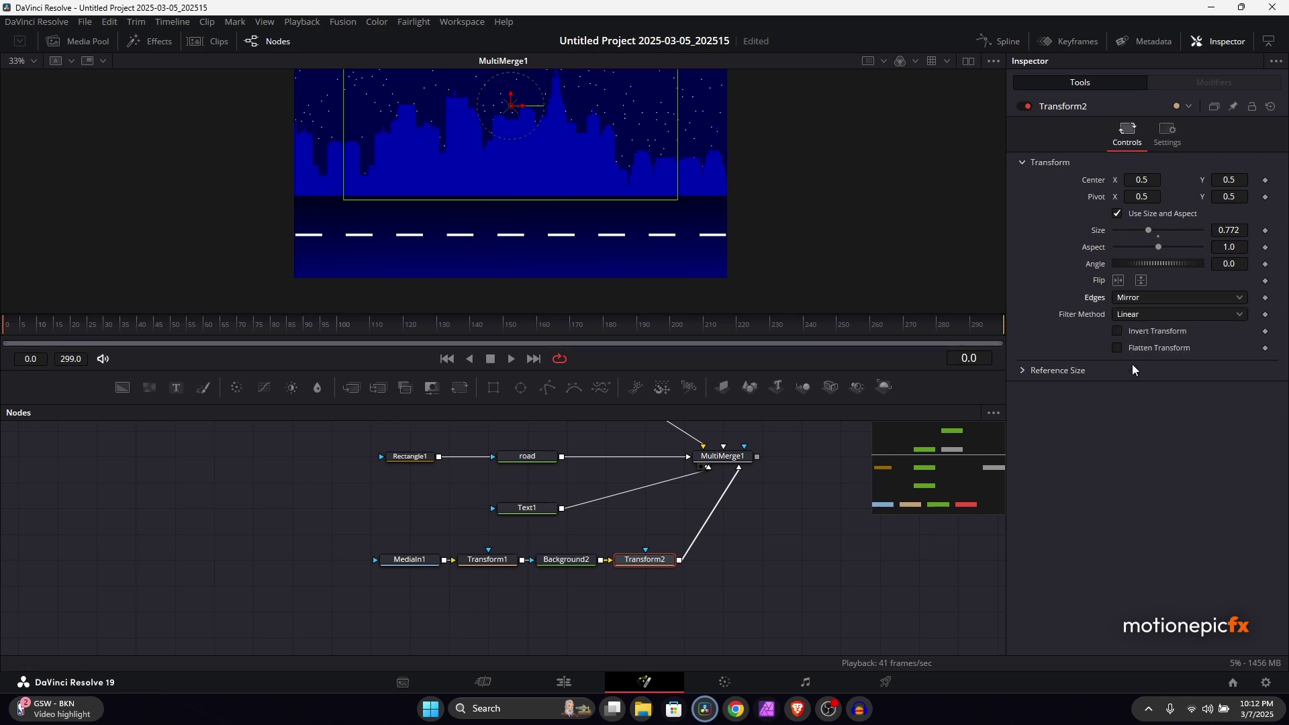
Step: Shift Transform2's center X to 0.349 to test the mirrored edges, and reset its center and size to their defaults
{"action": "left_click_drag", "start_coordinate": [1149, 179], "coordinate": [1129, 179]}
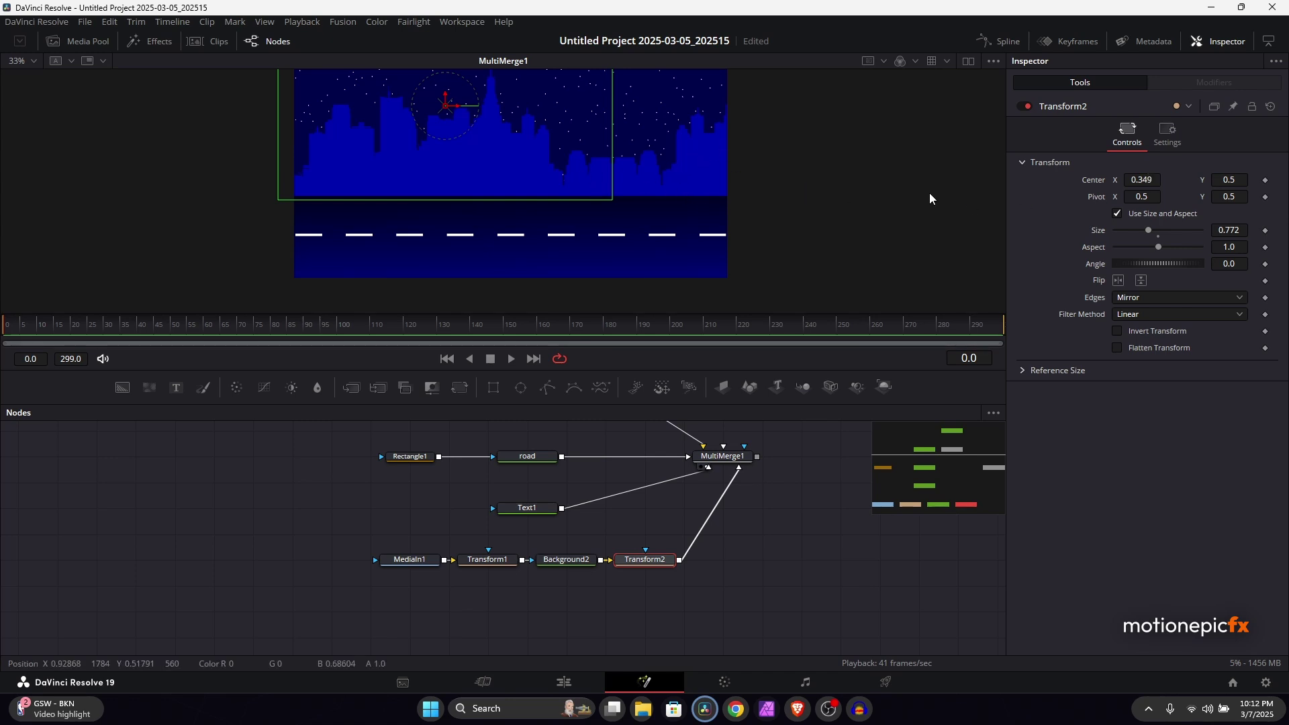
{"action": "double_click", "coordinate": [1095, 179]}
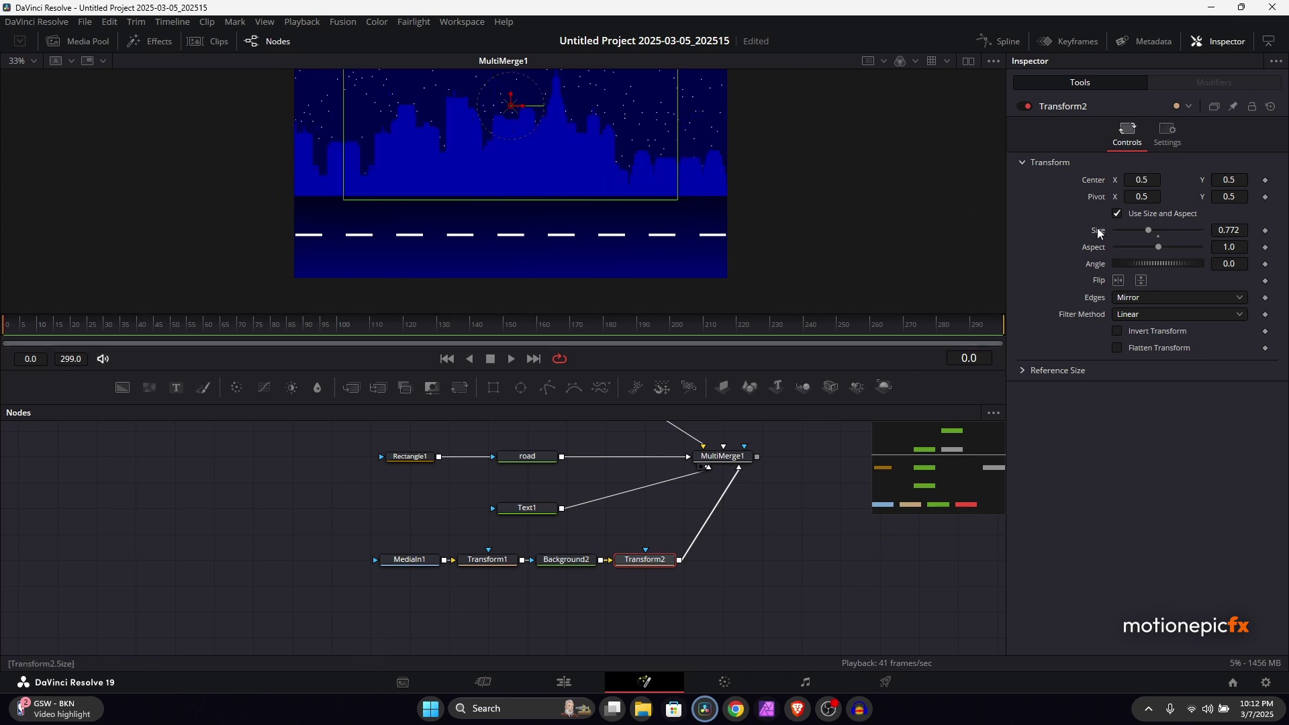
{"action": "double_click", "coordinate": [1097, 231]}
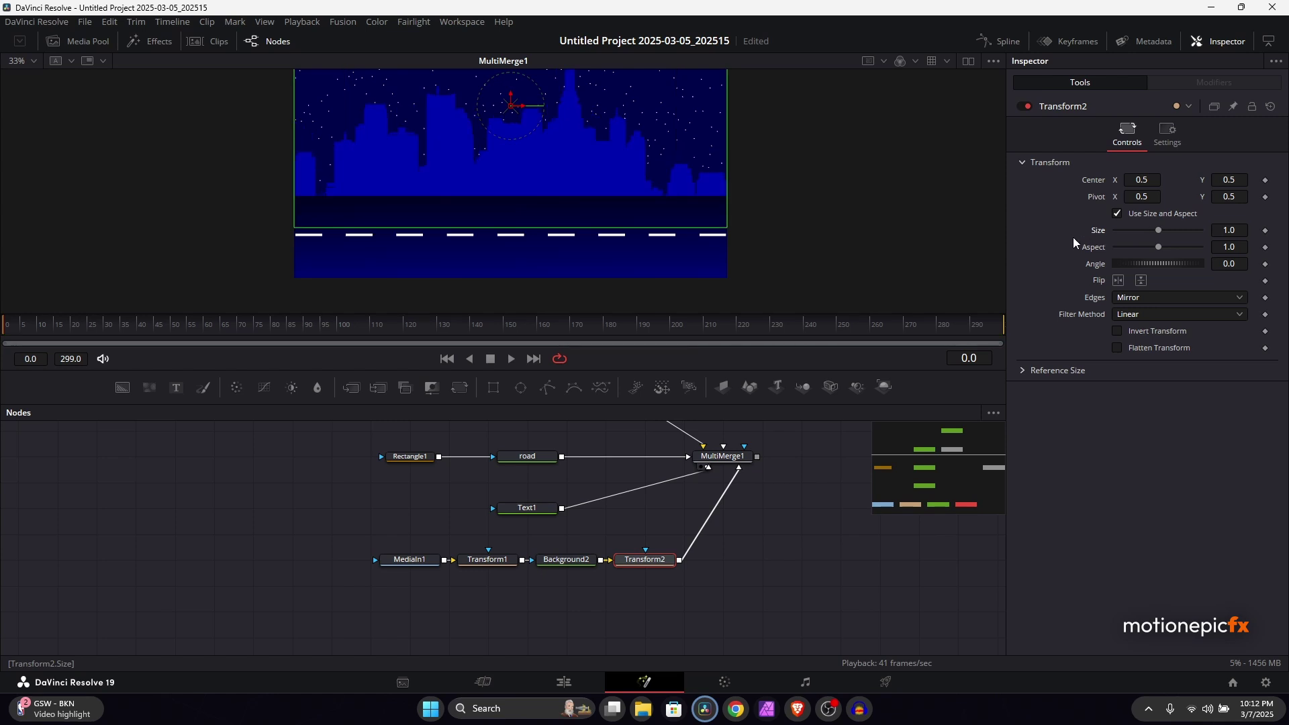
Step: Duplicate the MediaIn1, Transform1, Background2 and Transform2 chain and align the copy directly beneath the original nodes
{"action": "scroll", "coordinate": [544, 255], "scroll_direction": "down", "scroll_amount": 3}
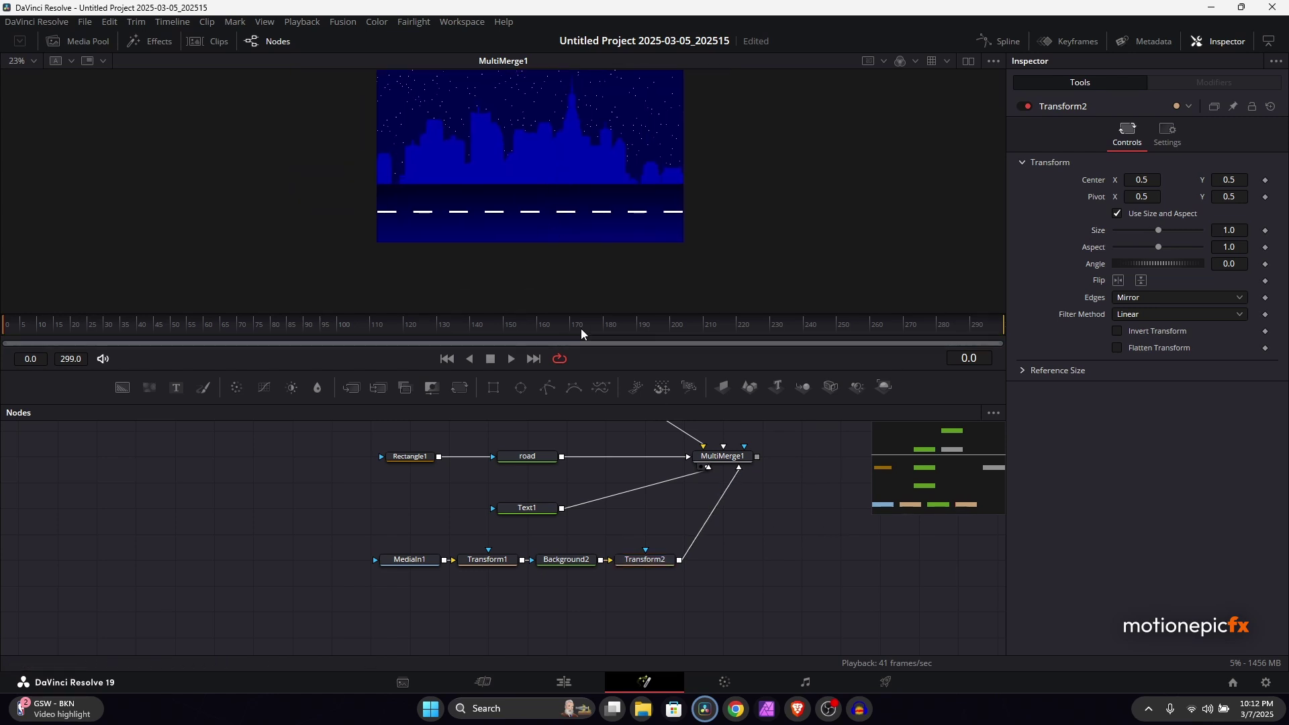
{"action": "left_click", "coordinate": [102, 44]}
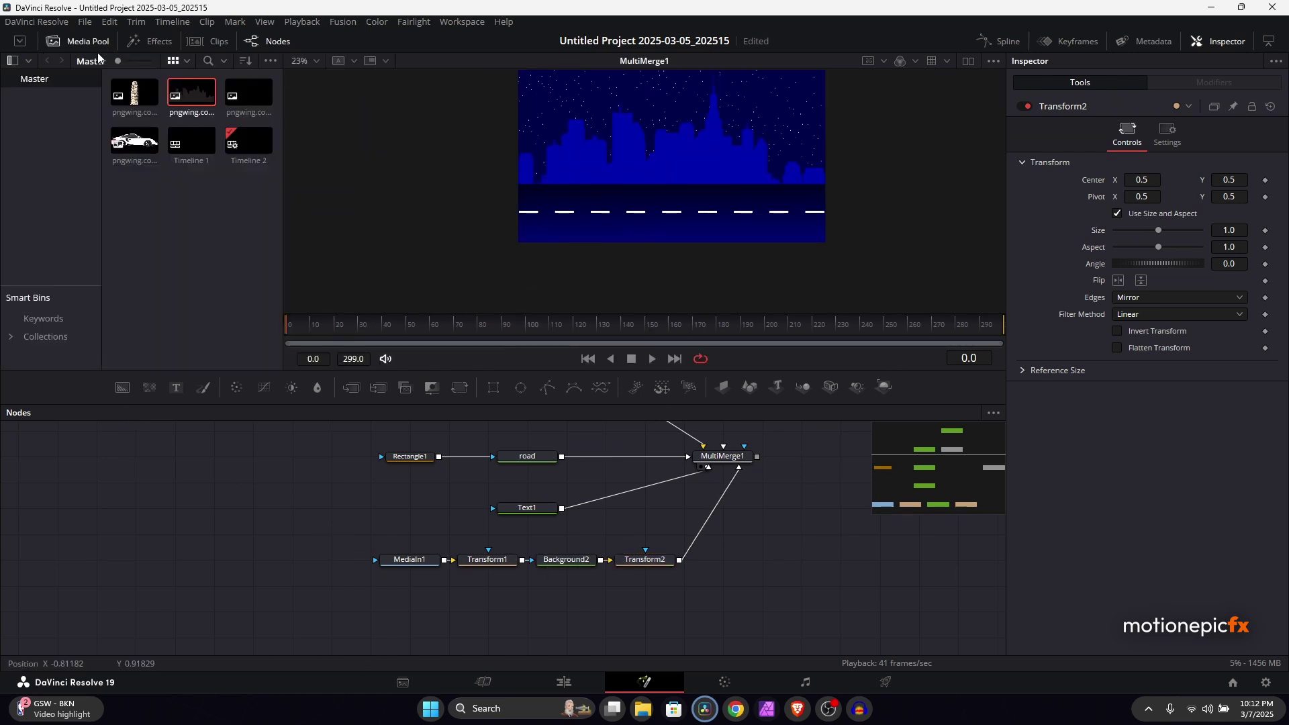
{"action": "left_click", "coordinate": [78, 42]}
{"action": "left_click_drag", "start_coordinate": [364, 600], "coordinate": [704, 547]}
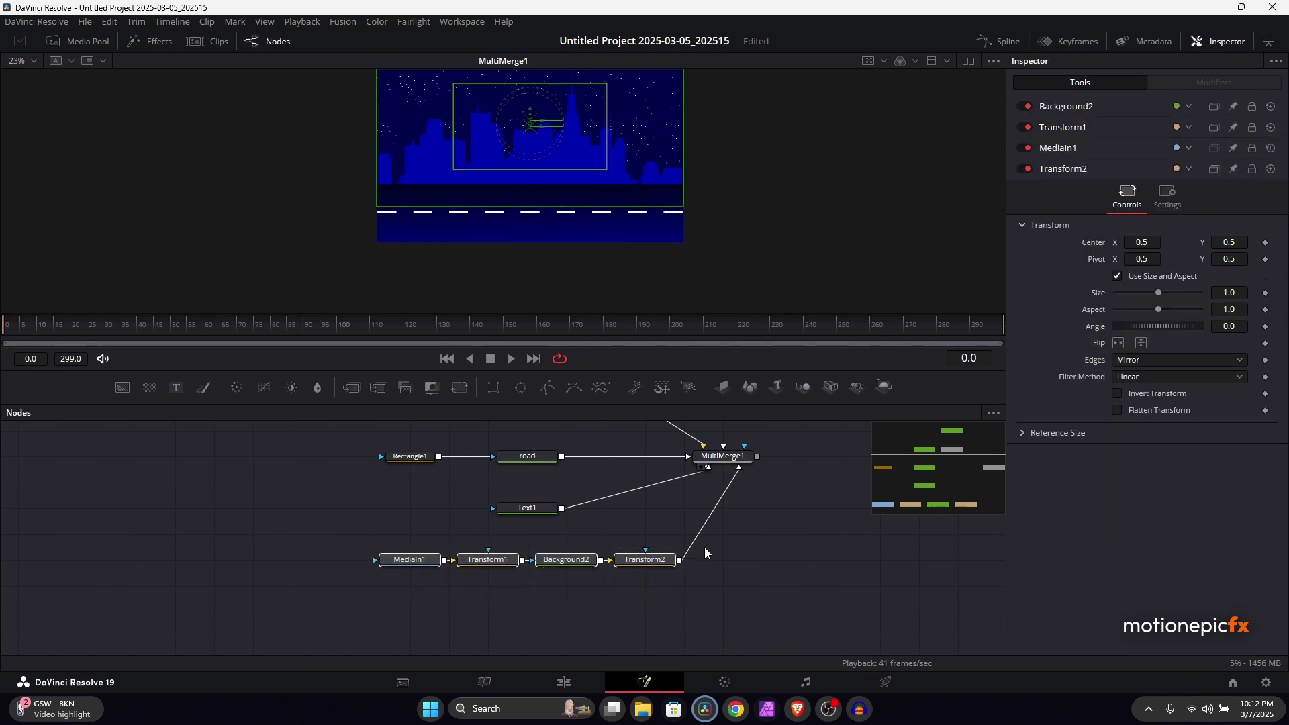
{"action": "key", "text": "ctrl+c"}
{"action": "key", "text": "ctrl+v"}
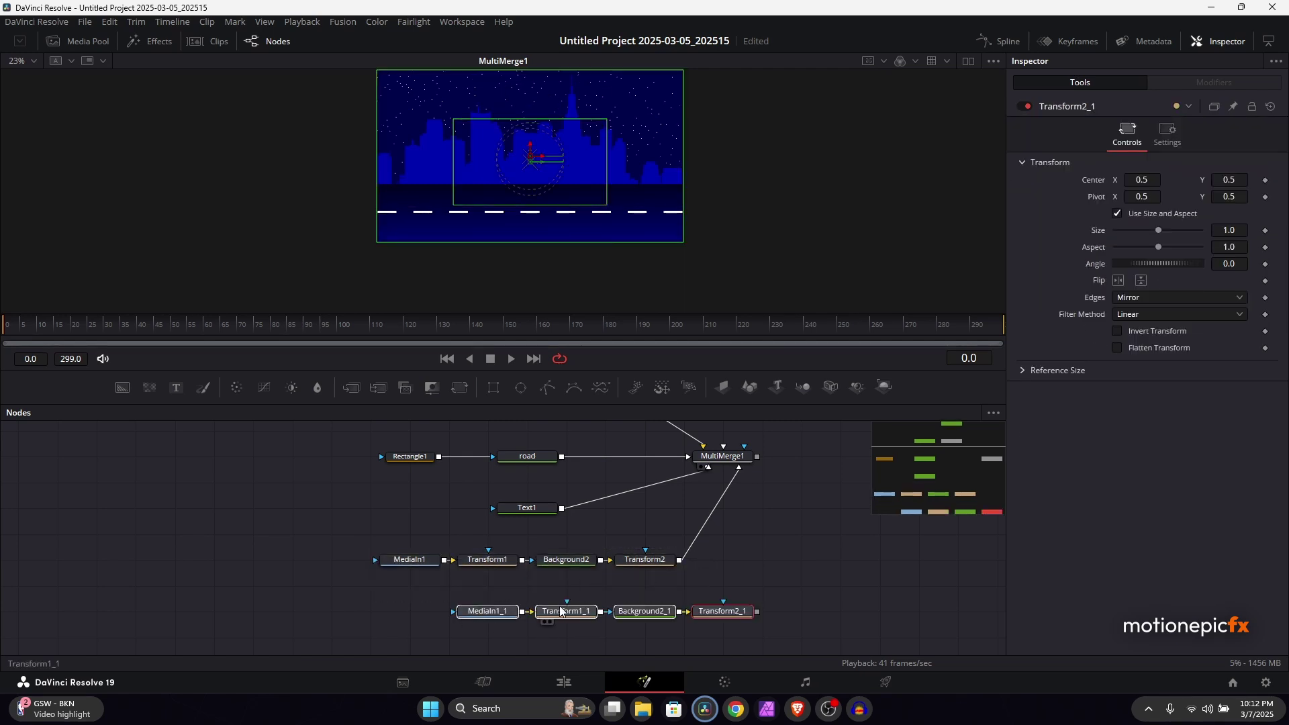
{"action": "left_click_drag", "start_coordinate": [710, 615], "coordinate": [639, 604]}
{"action": "left_click", "coordinate": [640, 602]}
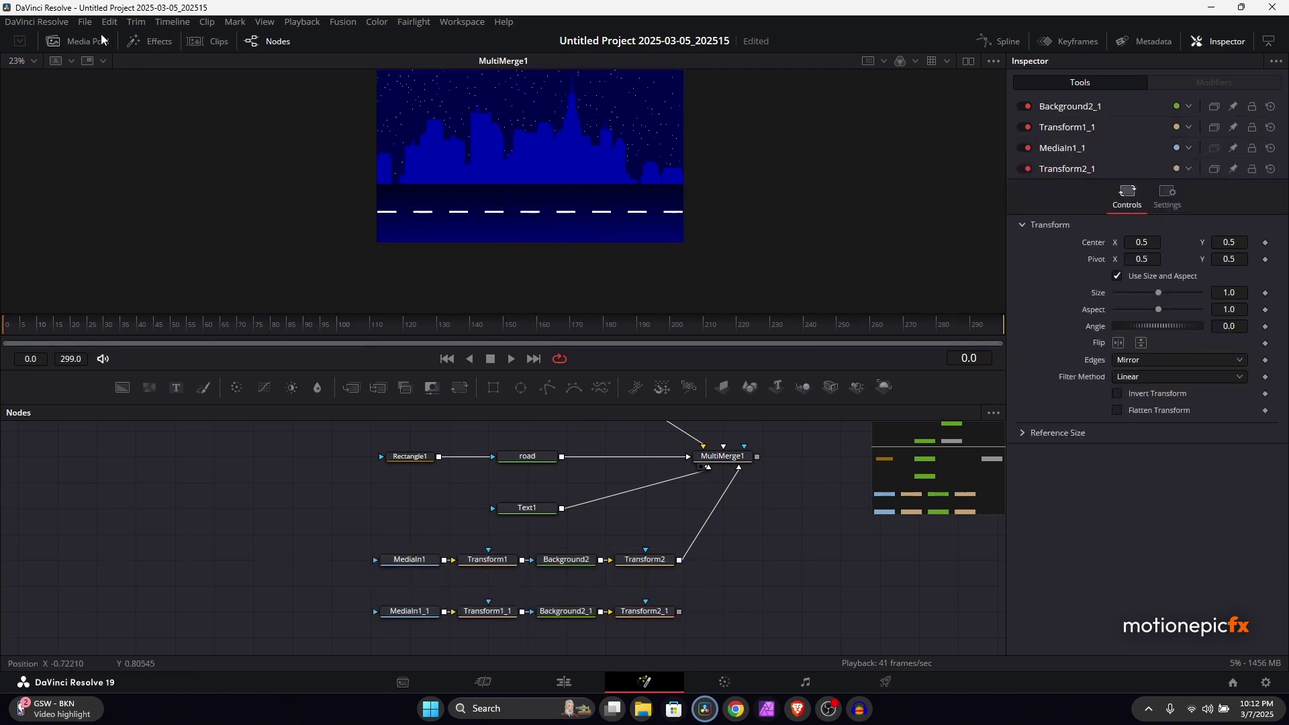
Step: Replace the MediaIn1_1 source with pngwing.com (14).png and connect Transform2_1 to MultiMerge1
{"action": "left_click", "coordinate": [78, 42]}
{"action": "left_click_drag", "start_coordinate": [248, 94], "coordinate": [410, 612]}
{"action": "left_click", "coordinate": [762, 370]}
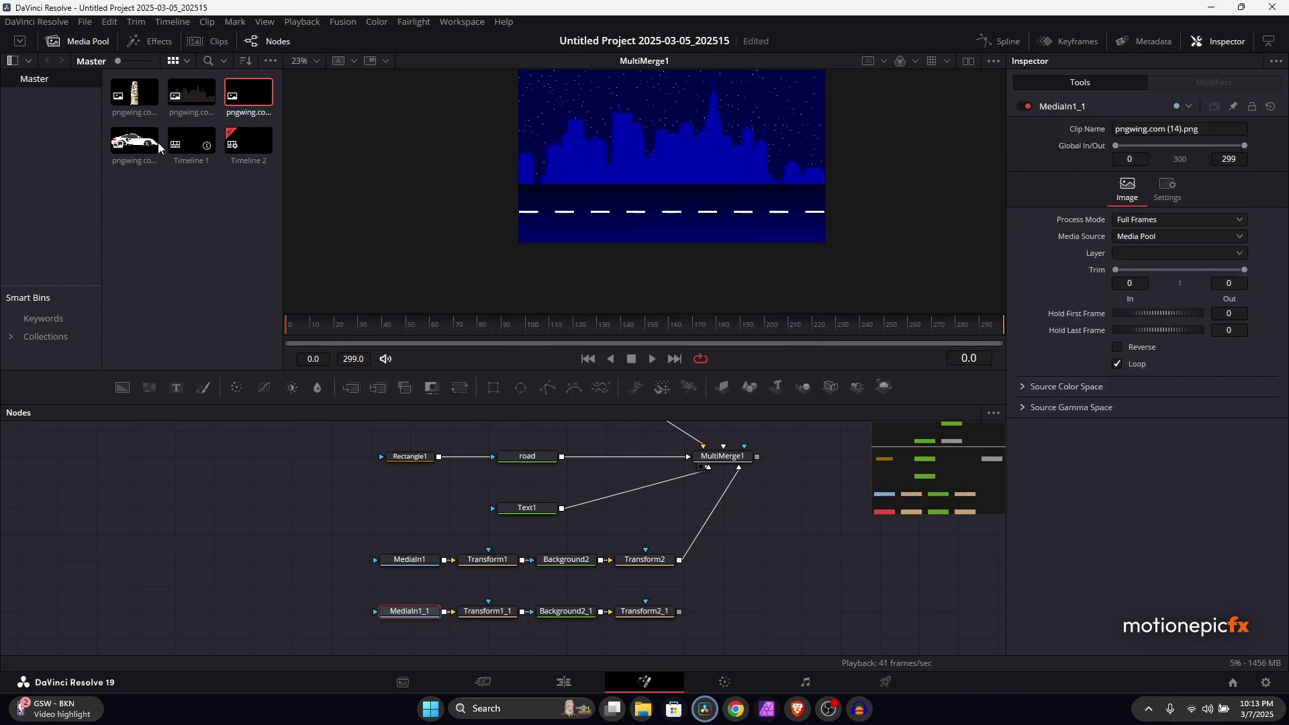
{"action": "left_click", "coordinate": [82, 39]}
{"action": "left_click_drag", "start_coordinate": [680, 611], "coordinate": [564, 232]}
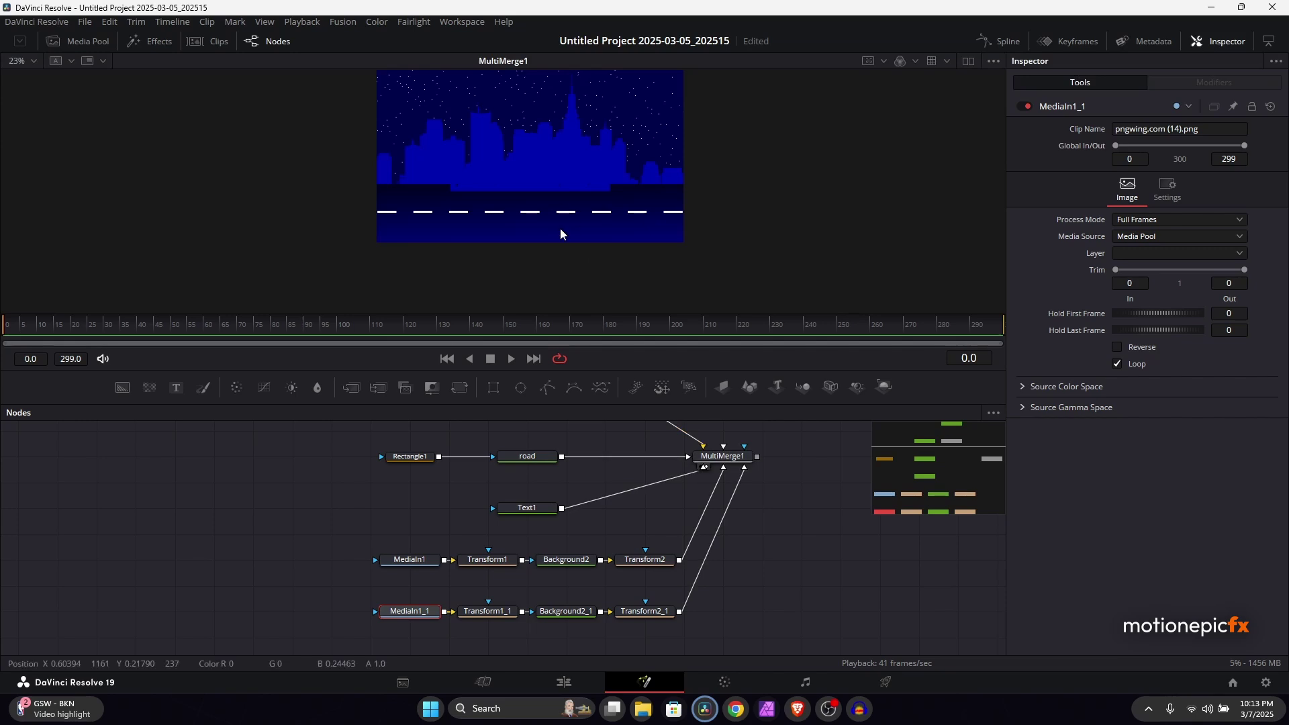
Step: Delete the Transform1_1 node after viewing its output, reposition Background2_1 in the chain, and display Background2_1
{"action": "left_click", "coordinate": [494, 615]}
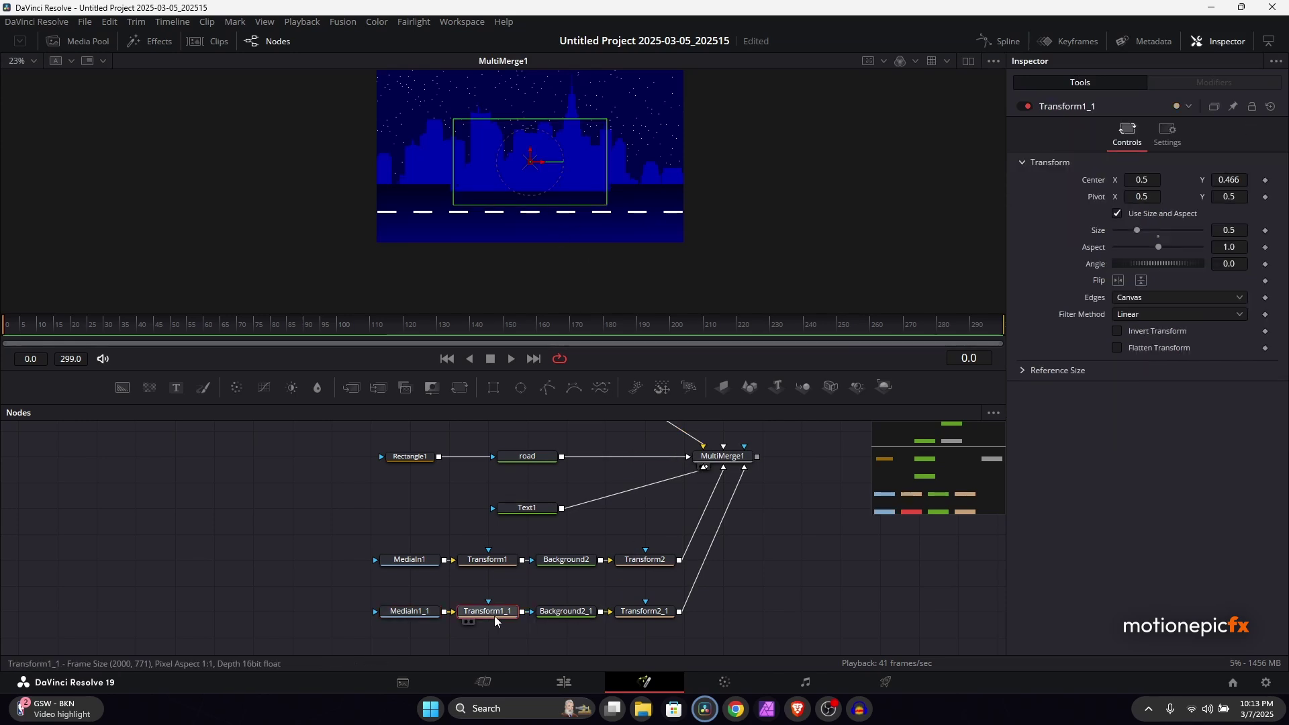
{"action": "left_click", "coordinate": [438, 613]}
{"action": "left_click", "coordinate": [495, 616]}
{"action": "left_click_drag", "start_coordinate": [494, 615], "coordinate": [474, 172]}
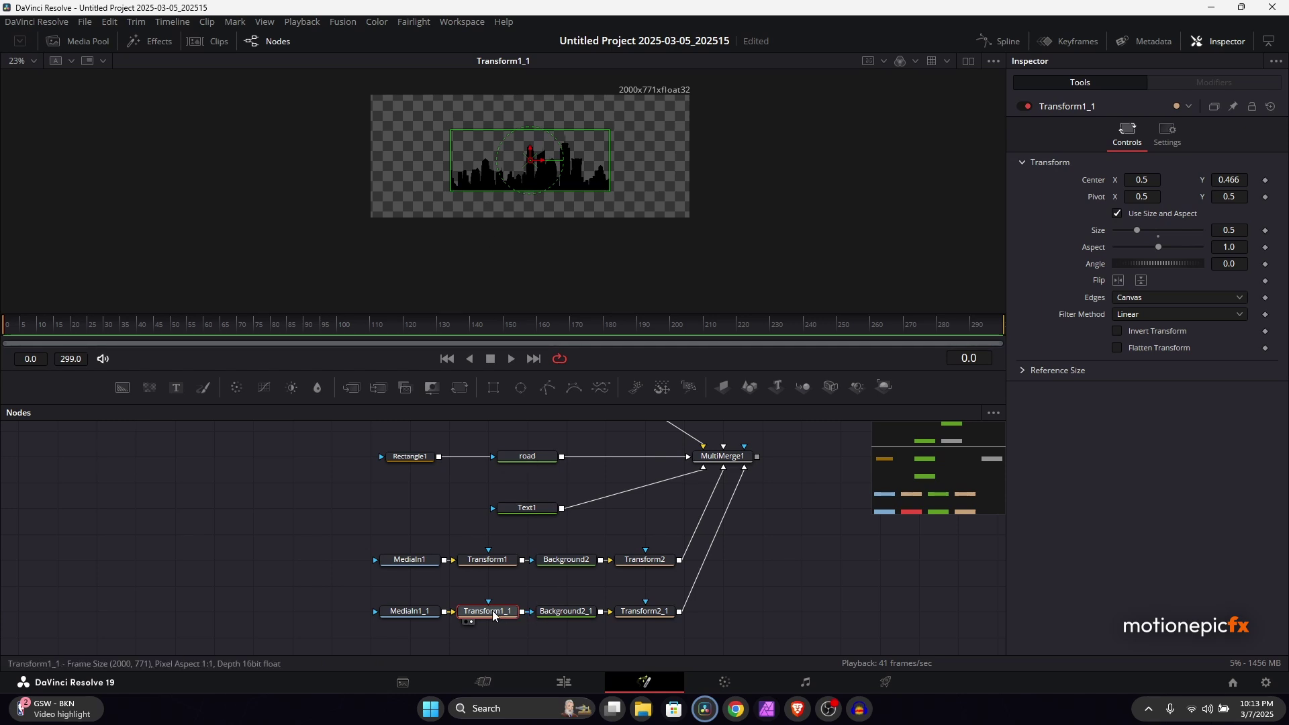
{"action": "key", "text": "Delete"}
{"action": "left_click_drag", "start_coordinate": [557, 616], "coordinate": [518, 616]}
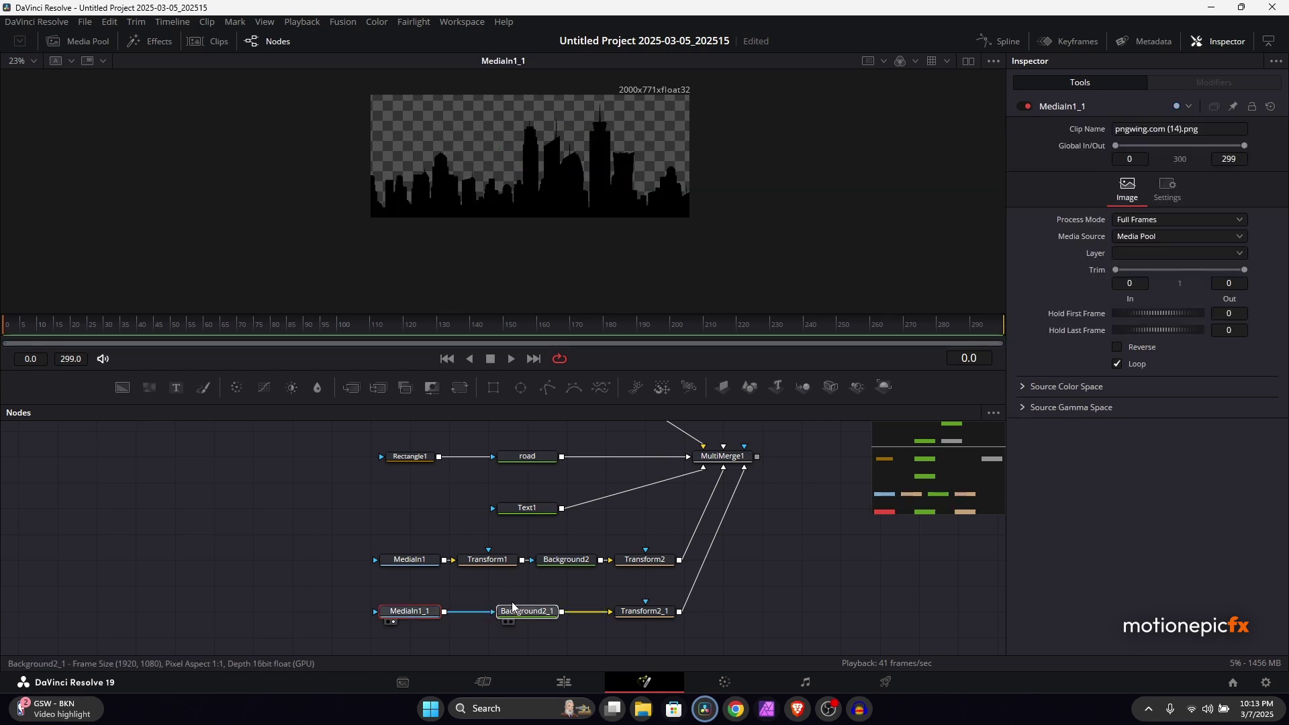
{"action": "key", "text": "1"}
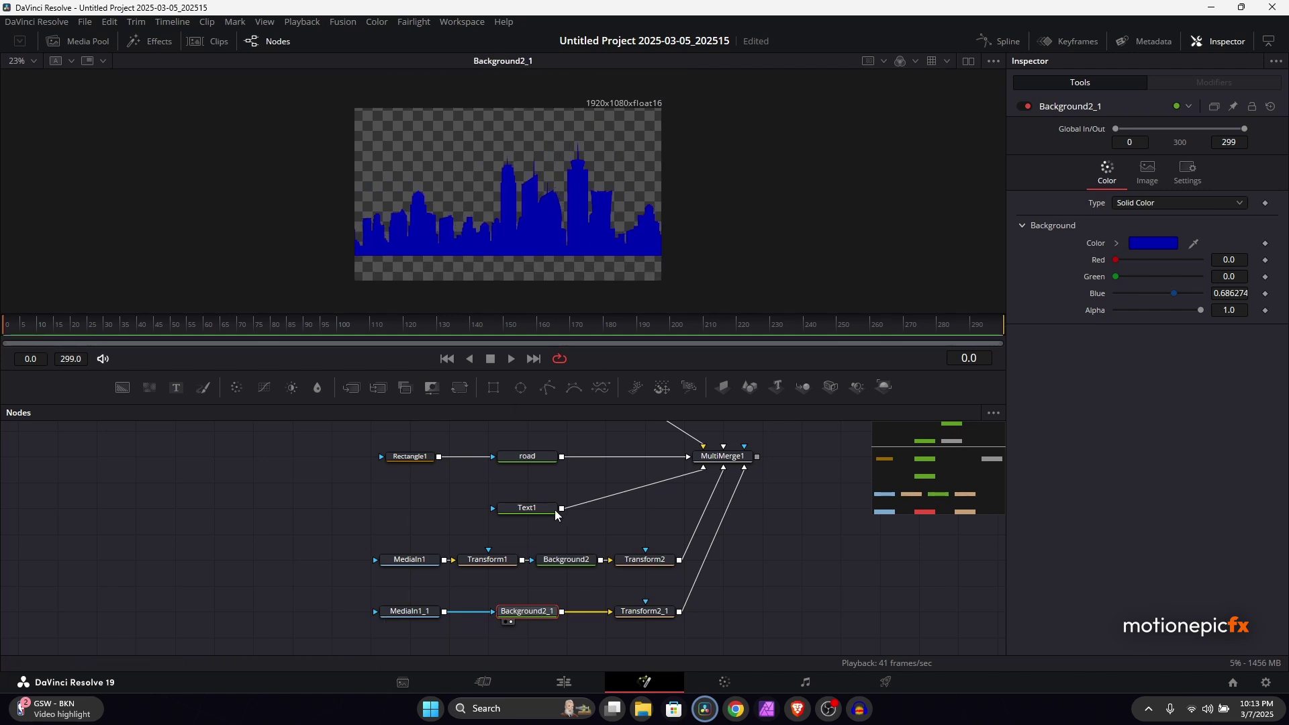
Step: View Transform2_1 with its edges on Mirror, set its center Y to 0.492, and display MultiMerge1
{"action": "left_click", "coordinate": [649, 614]}
{"action": "key", "text": "1"}
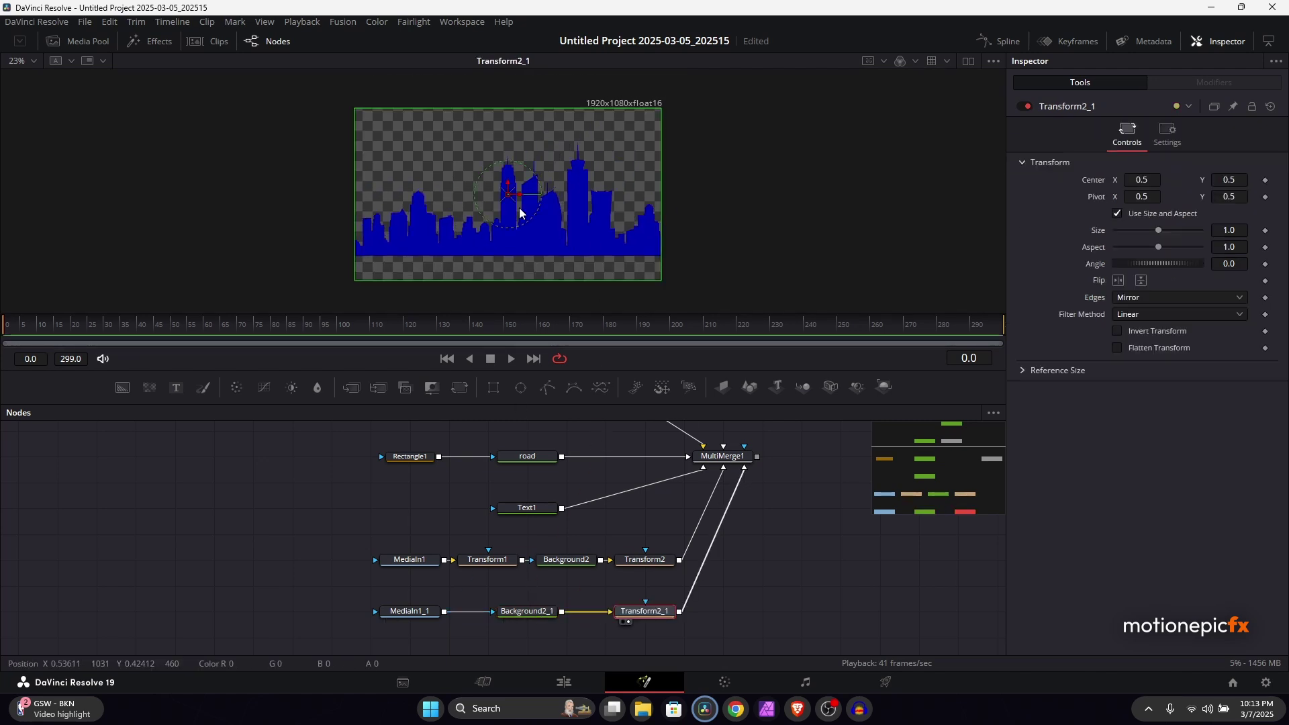
{"action": "left_click", "coordinate": [1156, 297]}
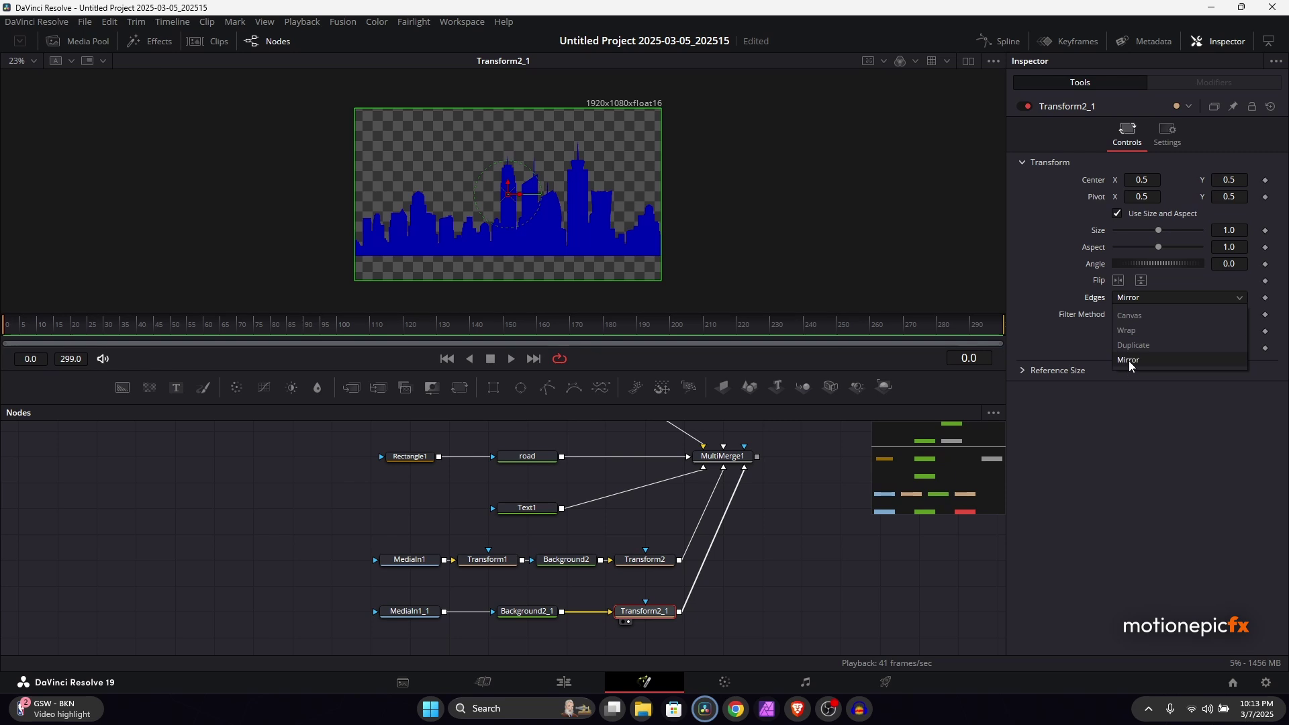
{"action": "left_click", "coordinate": [1129, 360]}
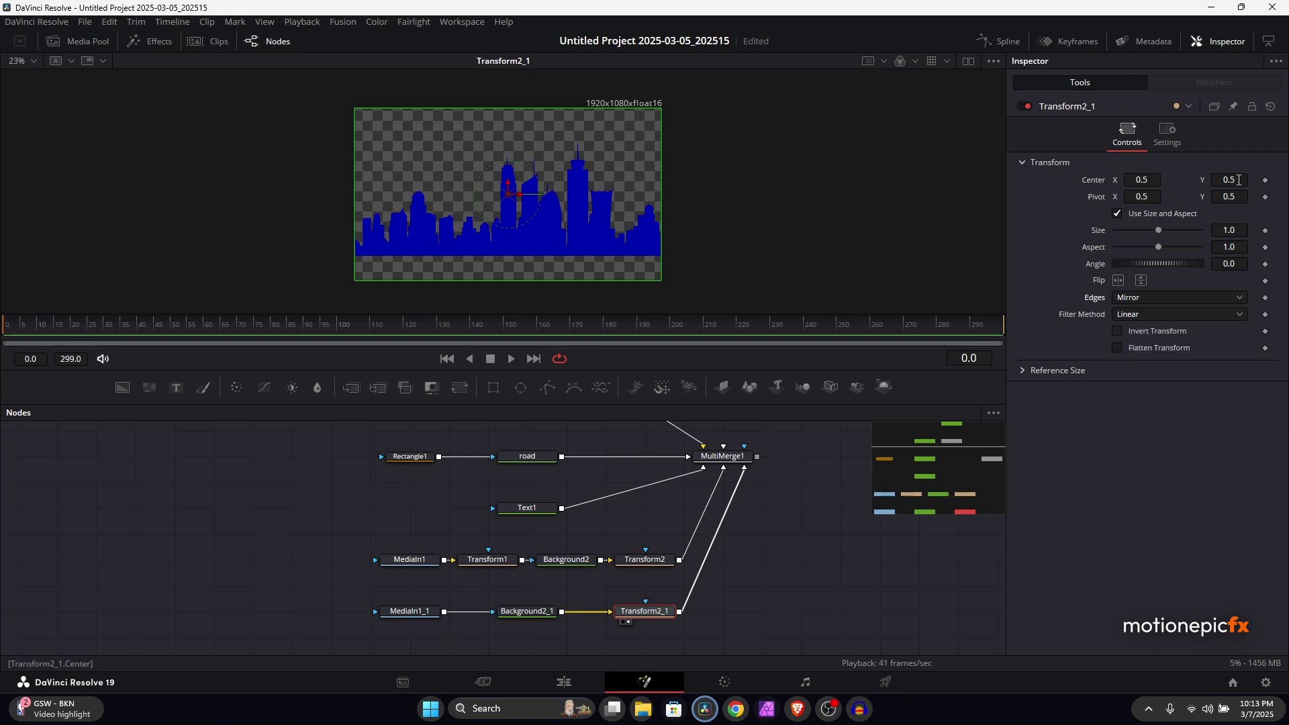
{"action": "left_click_drag", "start_coordinate": [1239, 180], "coordinate": [1234, 180]}
{"action": "left_click_drag", "start_coordinate": [715, 455], "coordinate": [574, 196]}
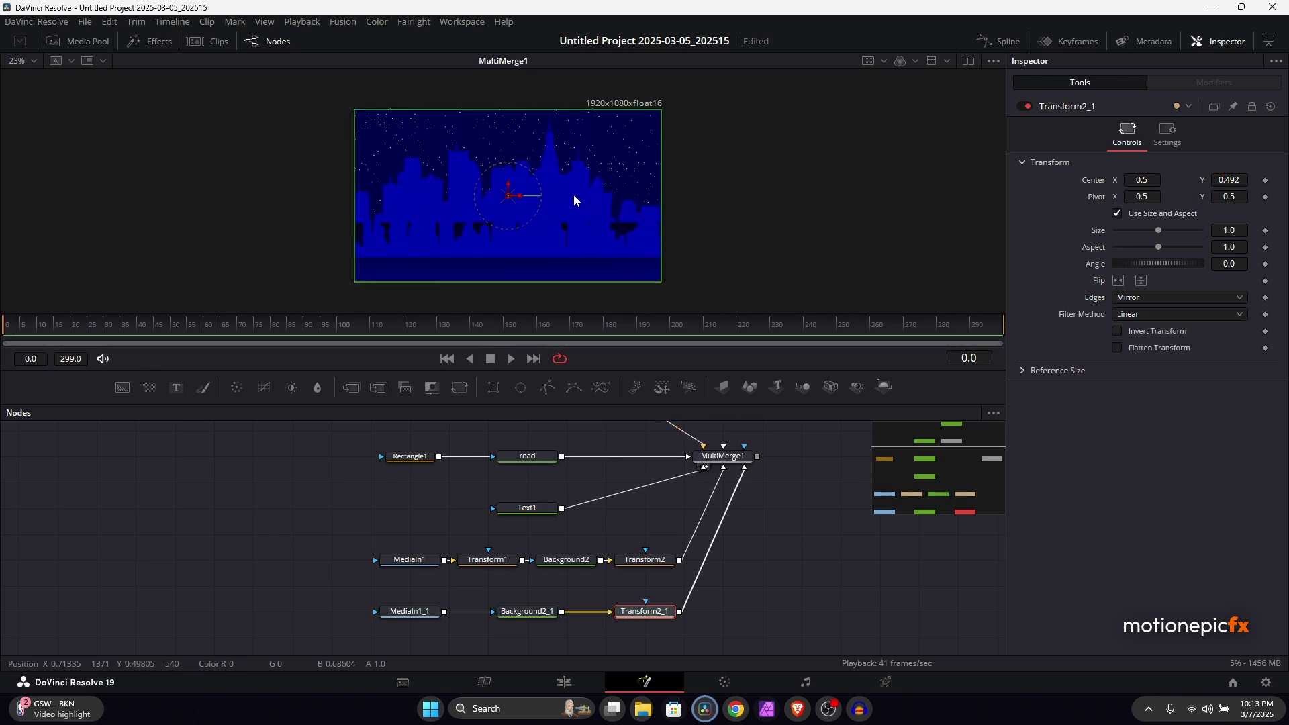
Step: Darken the Background2_1 color to #000094 and raise the second skyline to a Transform2_1 center Y of 0.631
{"action": "left_click", "coordinate": [706, 457]}
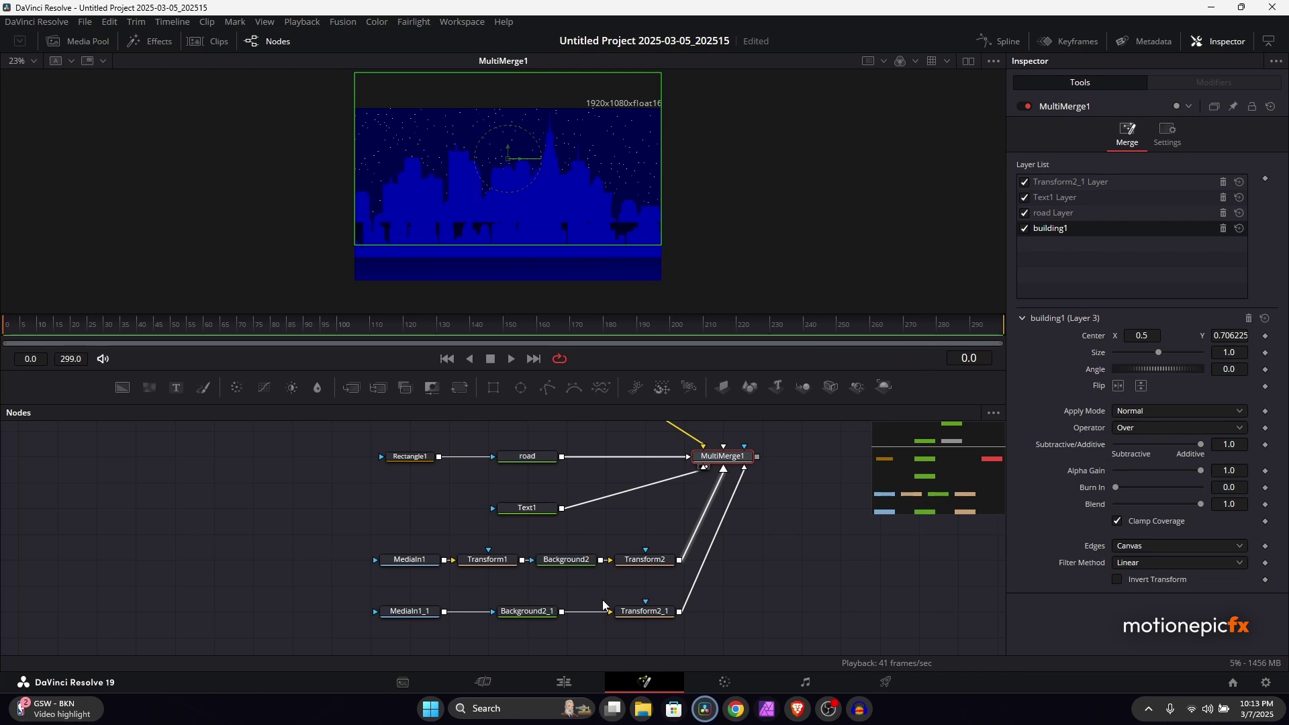
{"action": "left_click", "coordinate": [527, 612]}
{"action": "left_click", "coordinate": [1164, 243]}
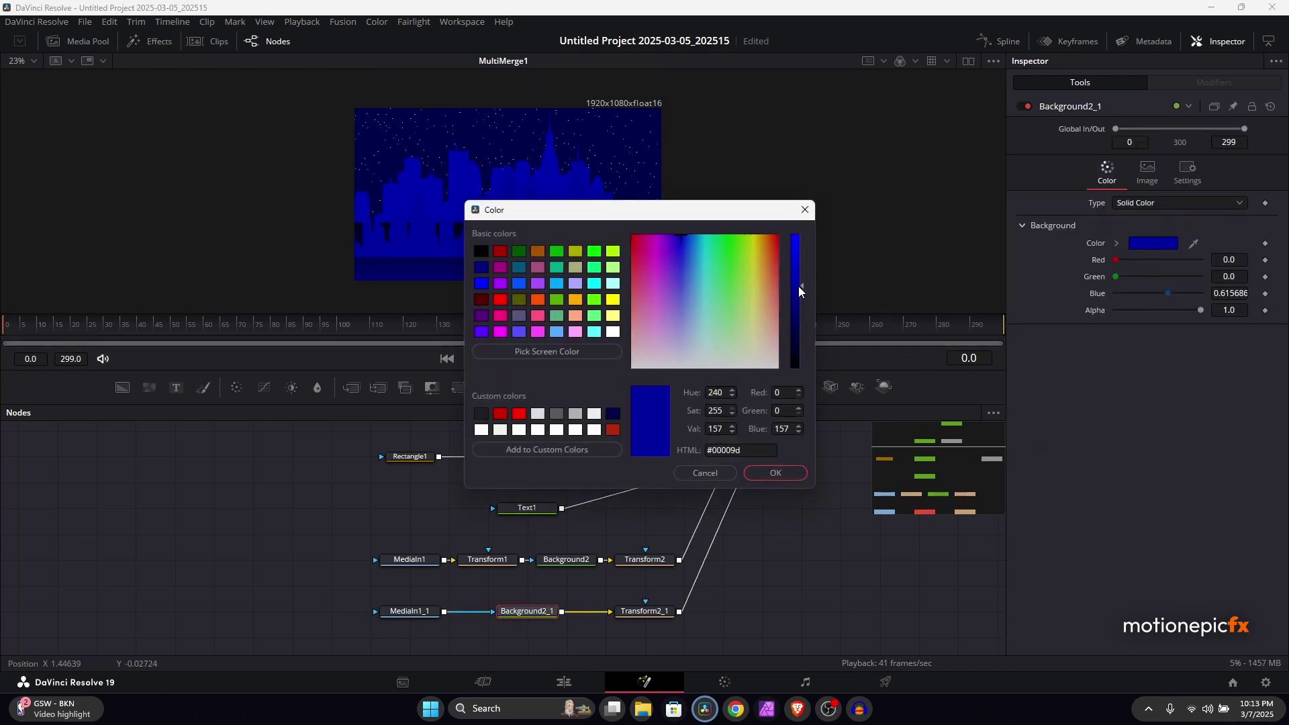
{"action": "left_click_drag", "start_coordinate": [798, 286], "coordinate": [797, 290]}
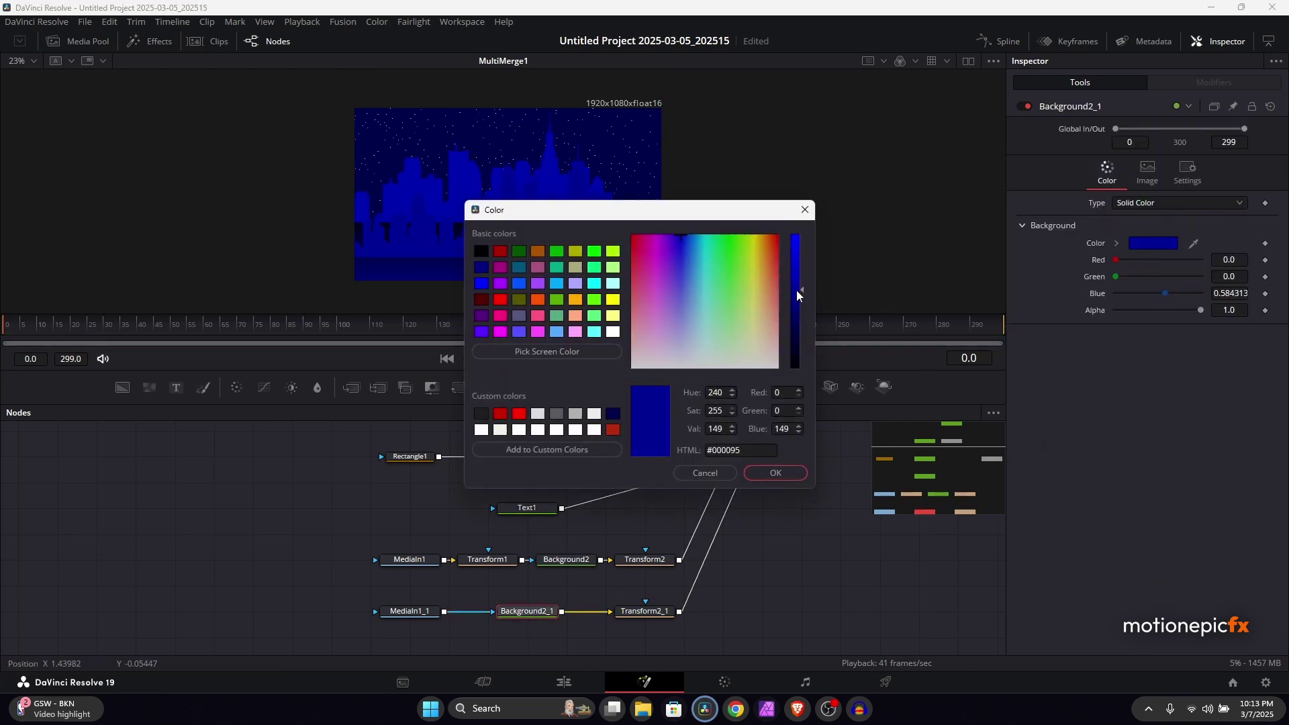
{"action": "left_click", "coordinate": [764, 477]}
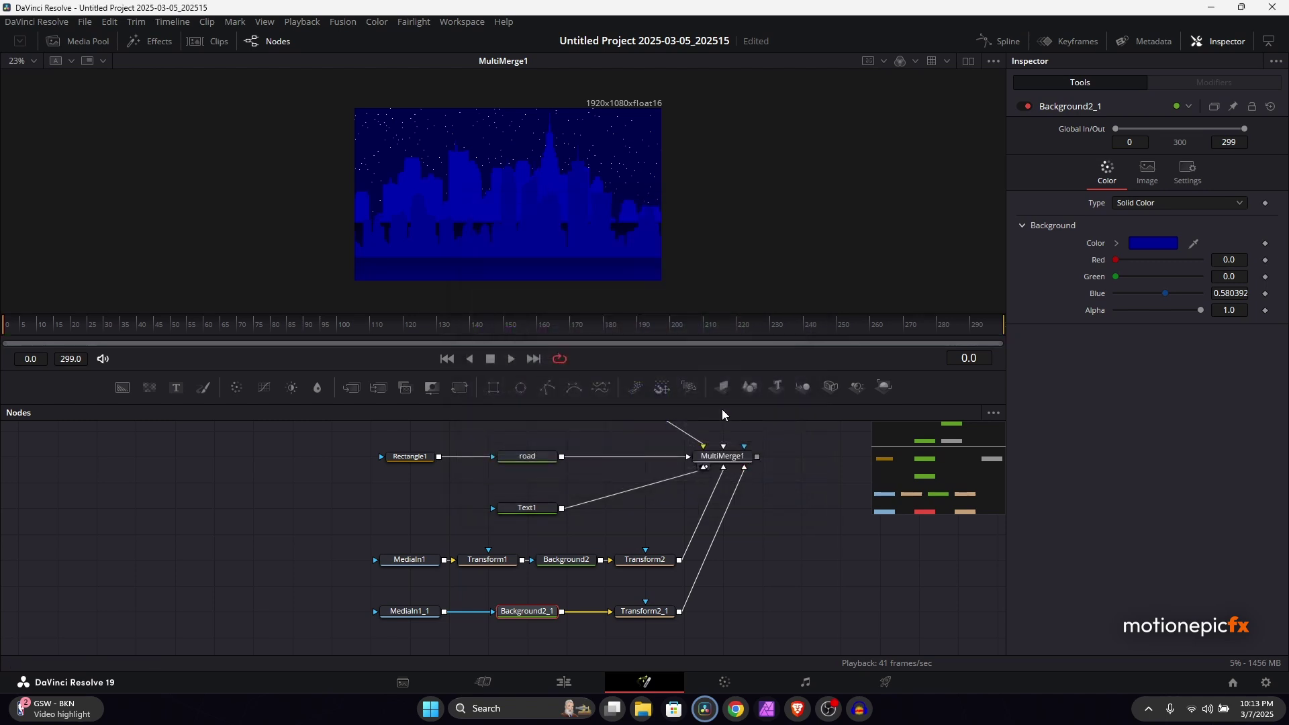
{"action": "left_click", "coordinate": [638, 612]}
{"action": "left_click_drag", "start_coordinate": [1228, 179], "coordinate": [1275, 180]}
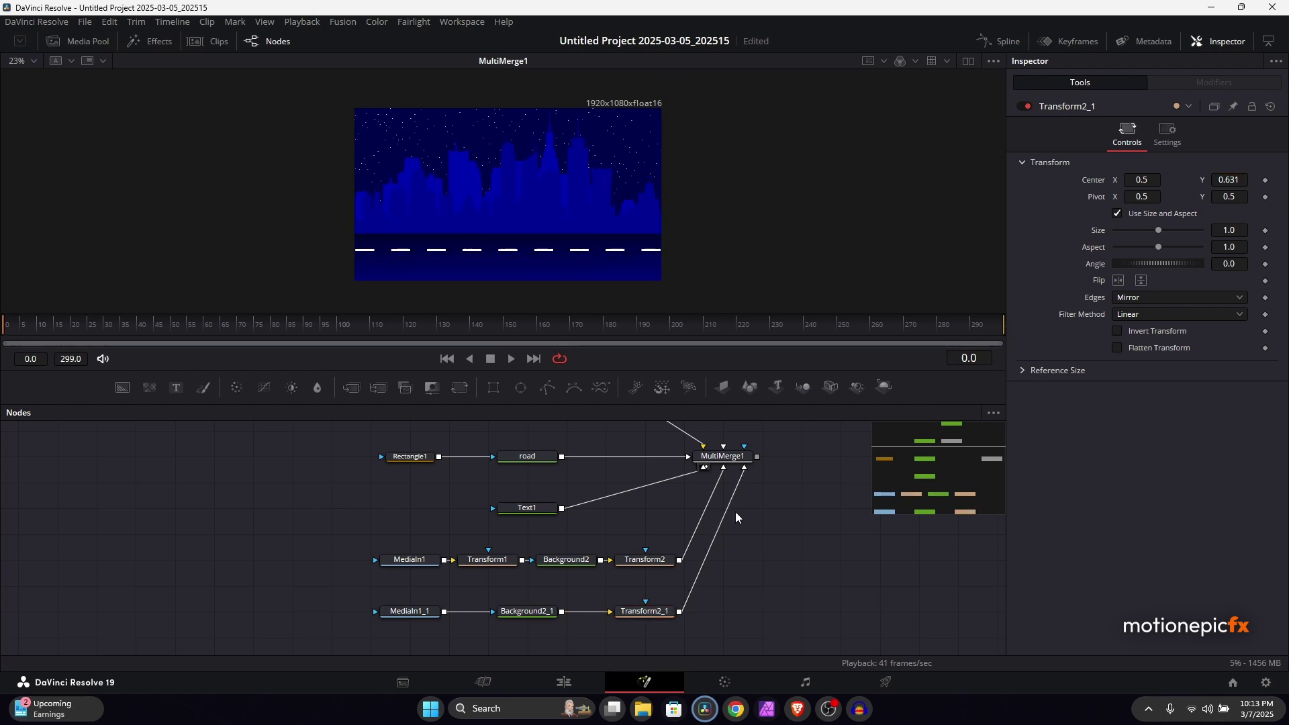
Step: Rename the Transform2_1 layer in MultiMerge1 to building2 and move it below building1 in the layer order
{"action": "left_click", "coordinate": [722, 457]}
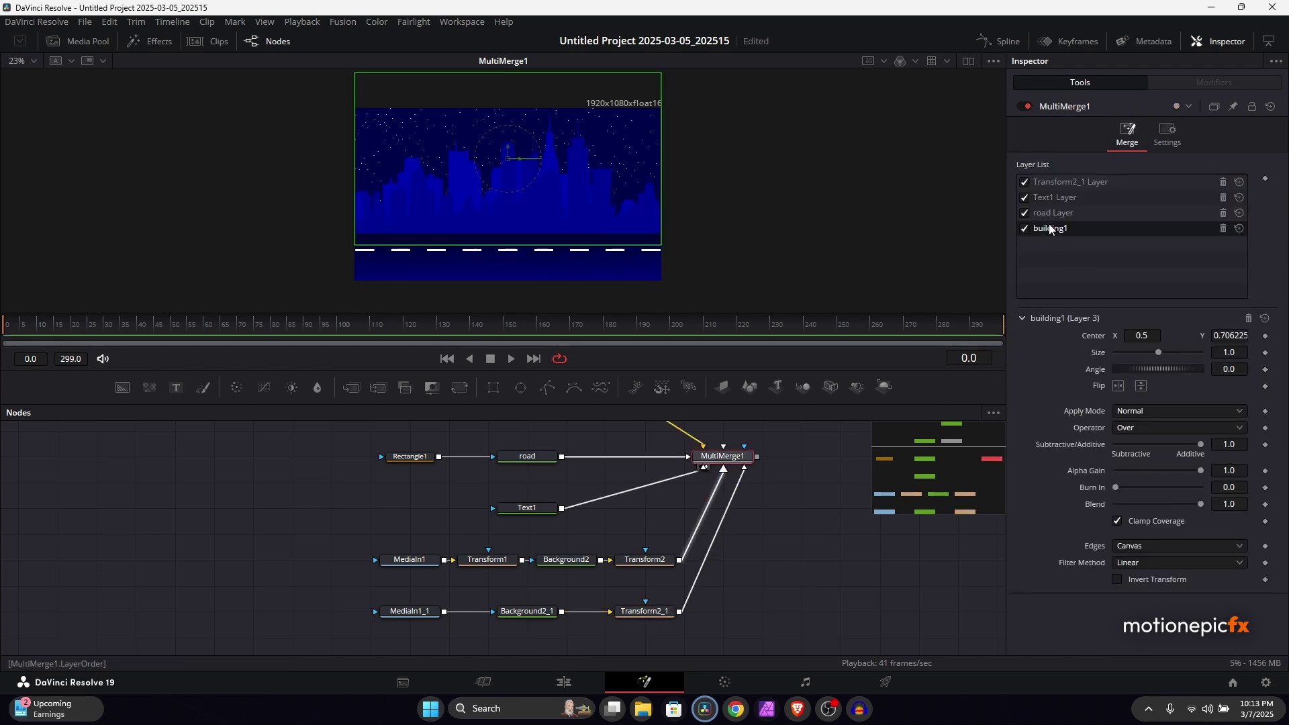
{"action": "left_click", "coordinate": [1062, 179]}
{"action": "double_click", "coordinate": [1082, 179]}
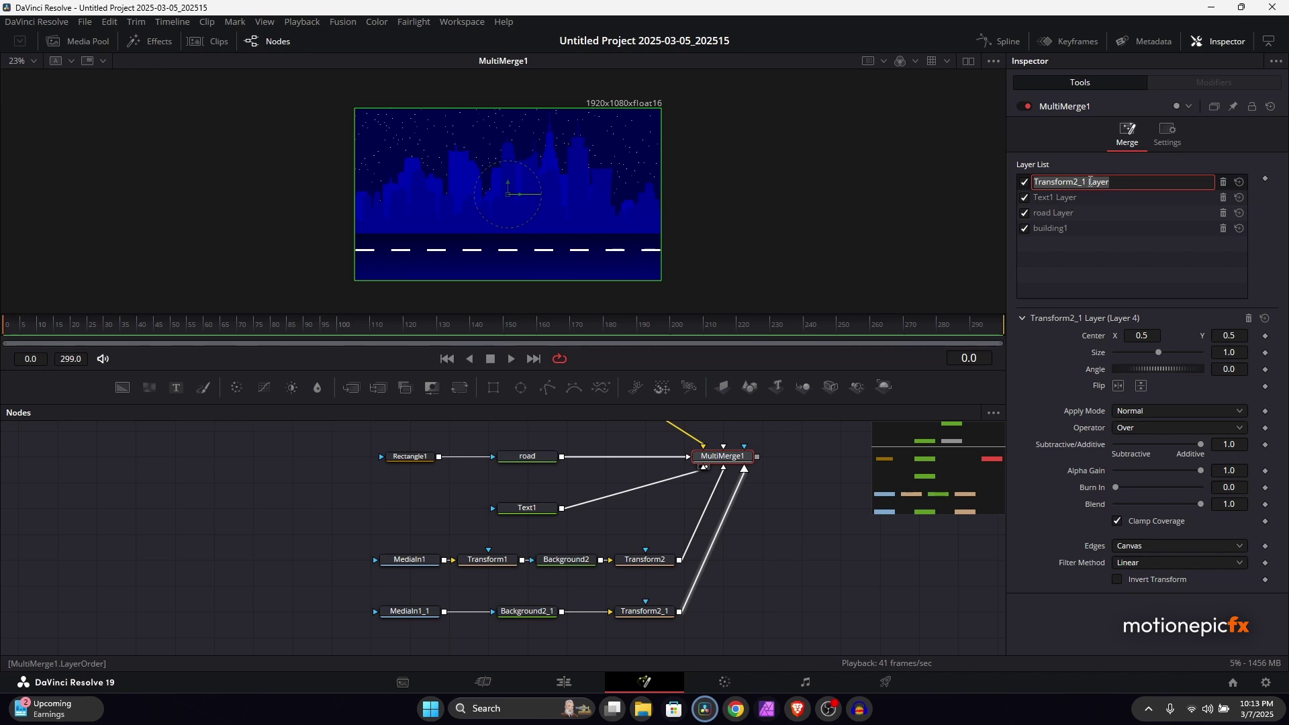
{"action": "type", "text": "building2"}
{"action": "key", "text": "Return"}
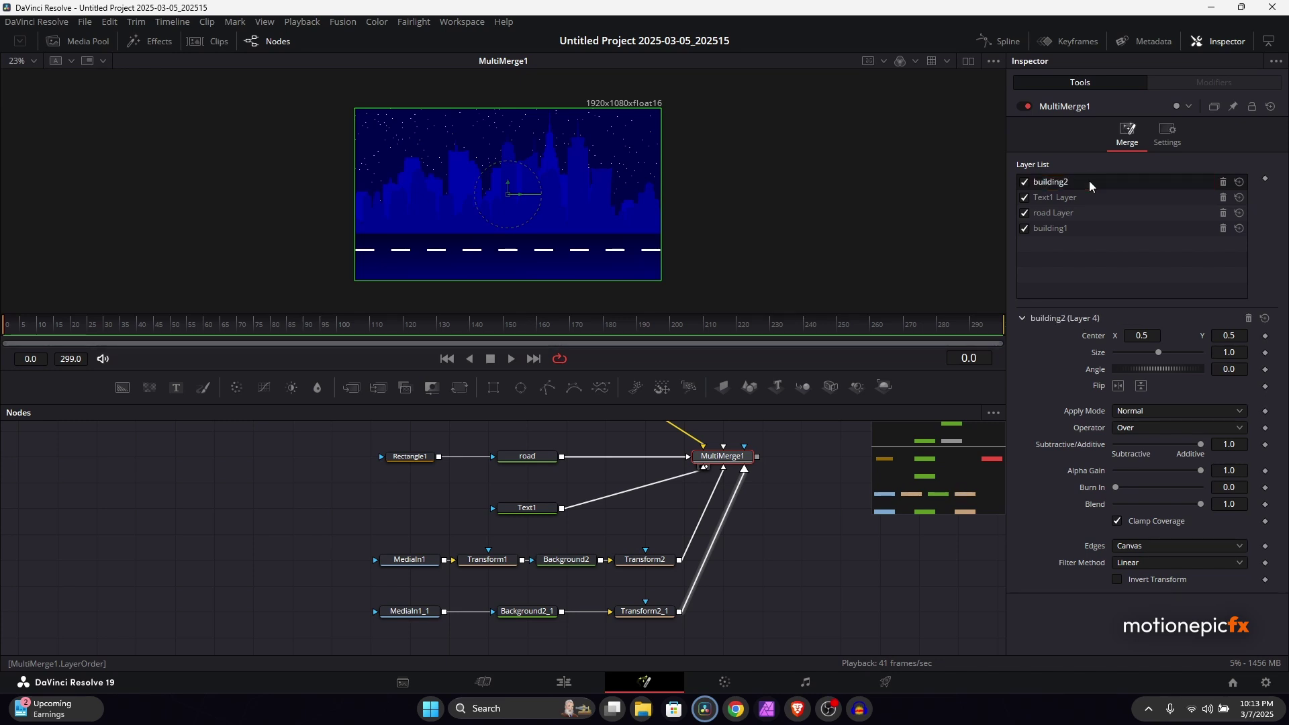
{"action": "left_click_drag", "start_coordinate": [1089, 181], "coordinate": [1083, 219]}
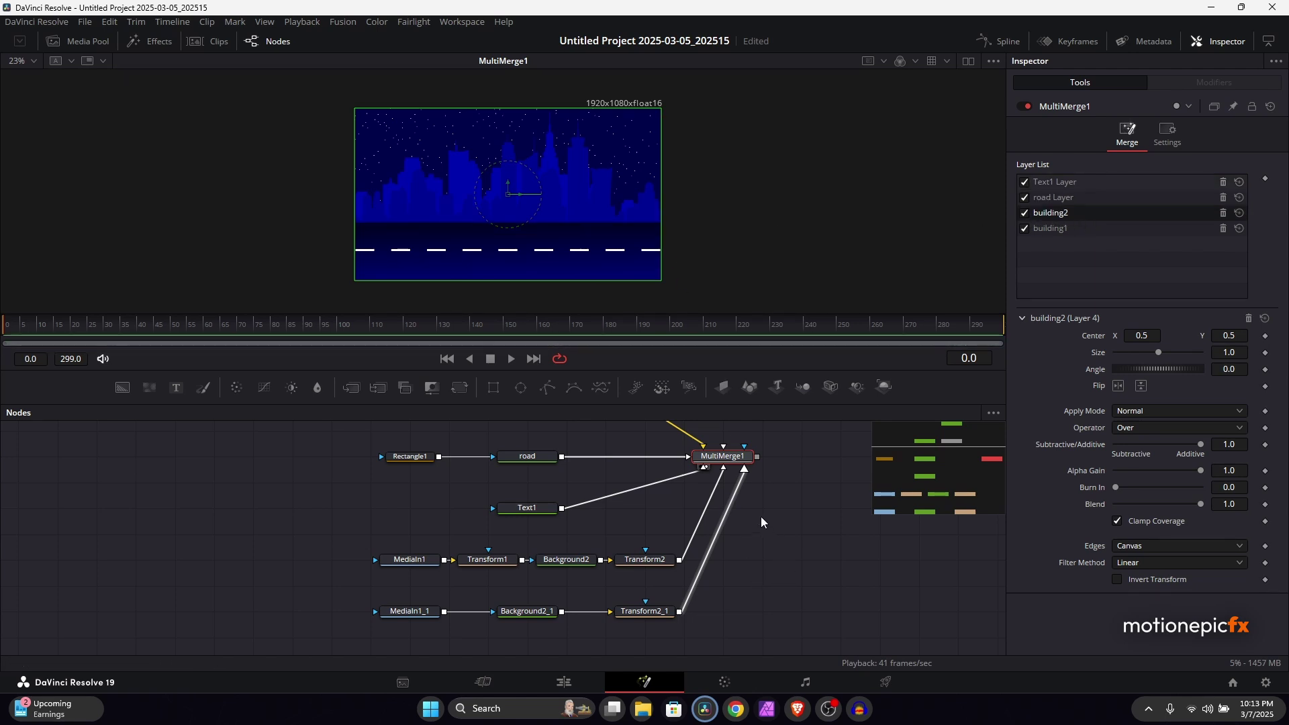
{"action": "left_click_drag", "start_coordinate": [1049, 212], "coordinate": [1058, 228]}
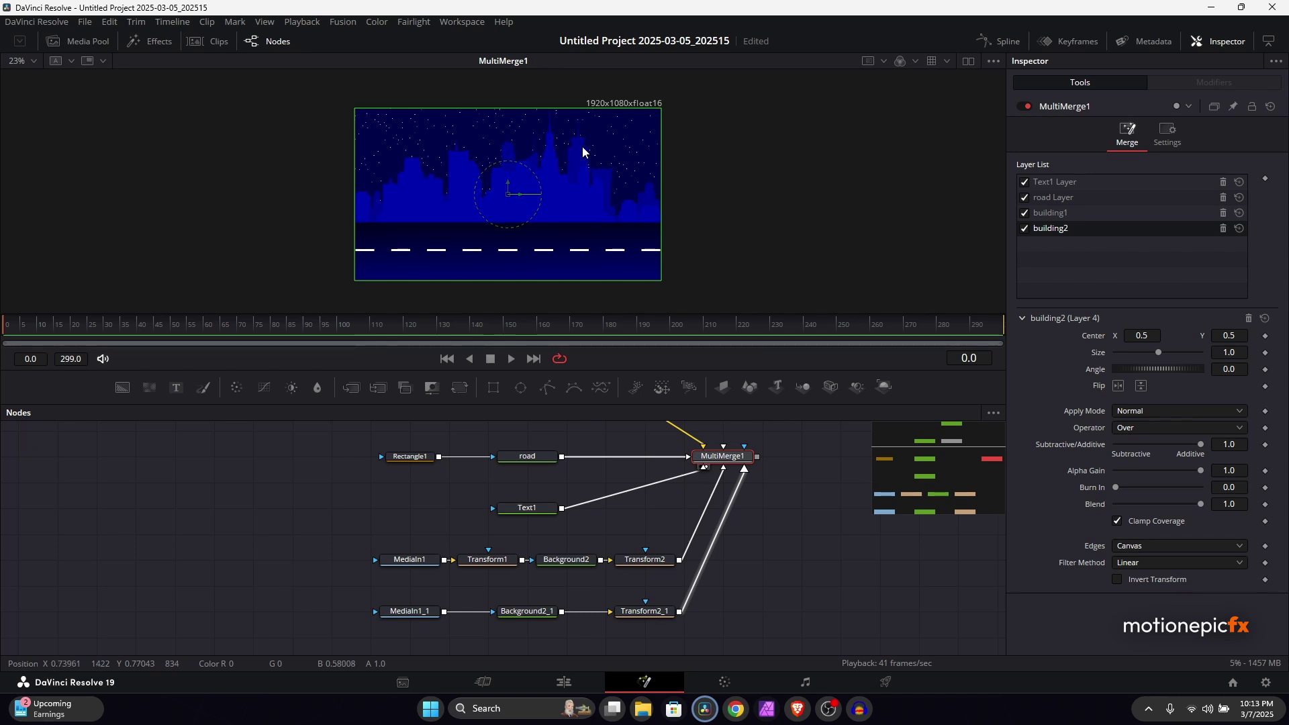
Step: Bring the car image pngwing.com (15).png from the media pool into the node graph and display it in the viewer
{"action": "left_click", "coordinate": [791, 539]}
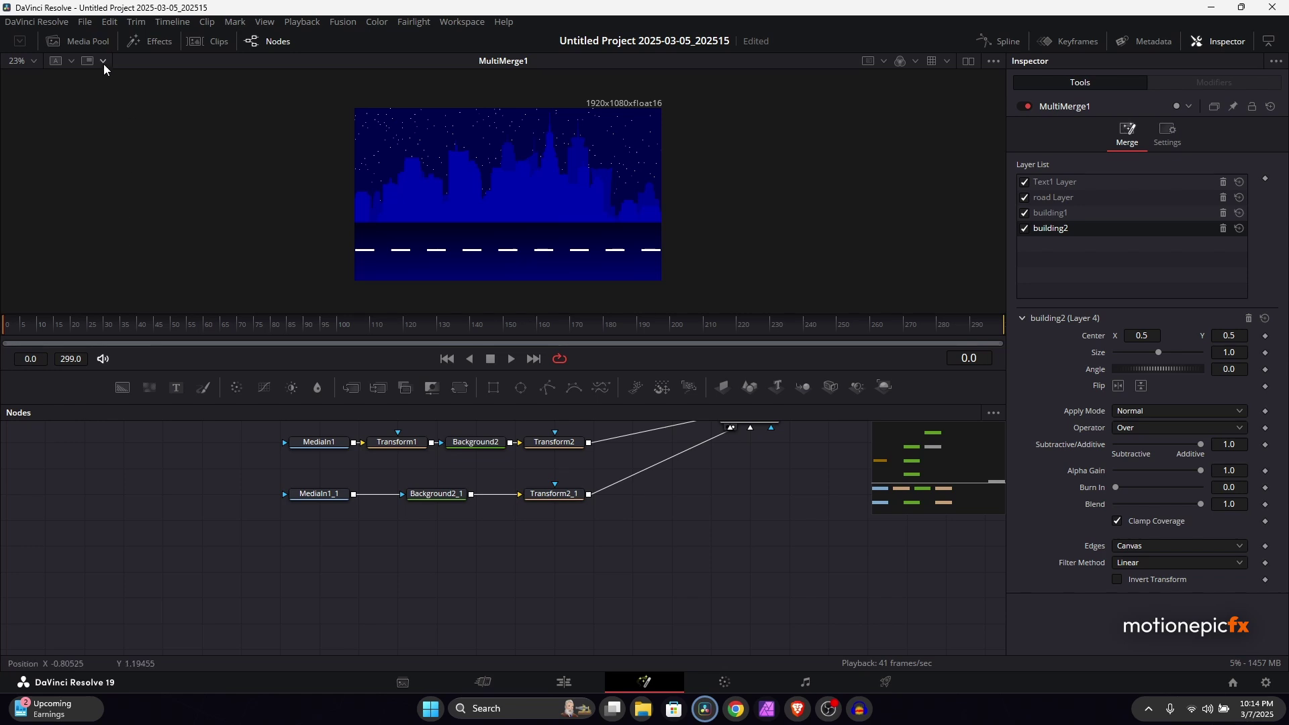
{"action": "left_click", "coordinate": [83, 41]}
{"action": "left_click_drag", "start_coordinate": [134, 141], "coordinate": [469, 139]}
{"action": "left_click", "coordinate": [83, 41]}
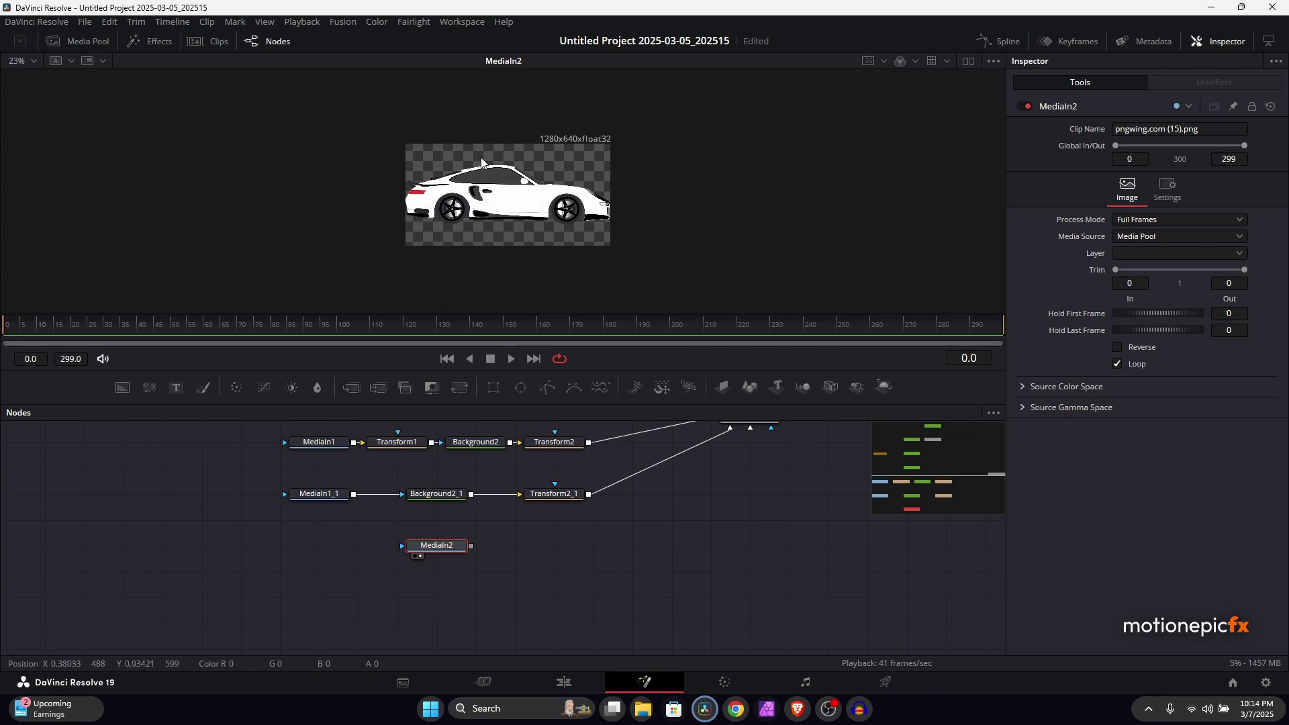
{"action": "scroll", "coordinate": [469, 192], "scroll_direction": "up", "scroll_amount": 2}
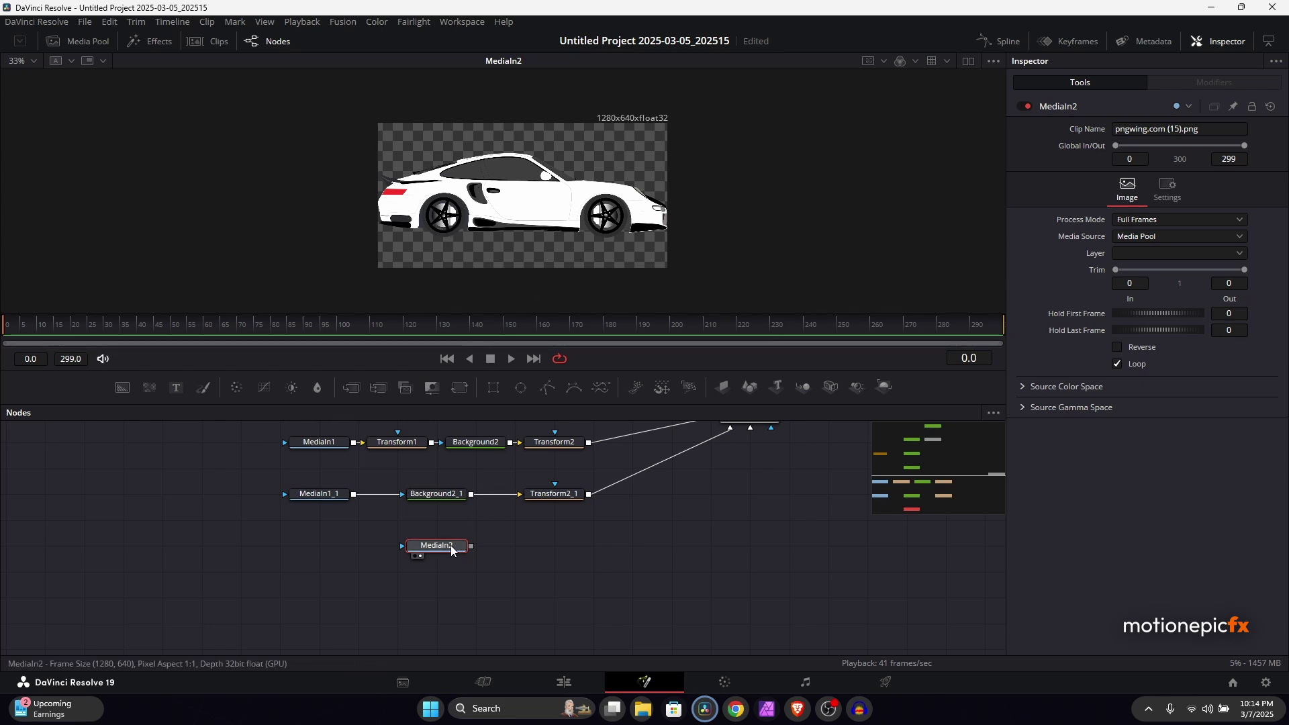
Step: Rename the car image node to carbody
{"action": "key", "text": "F2"}
{"action": "type", "text": "car-"}
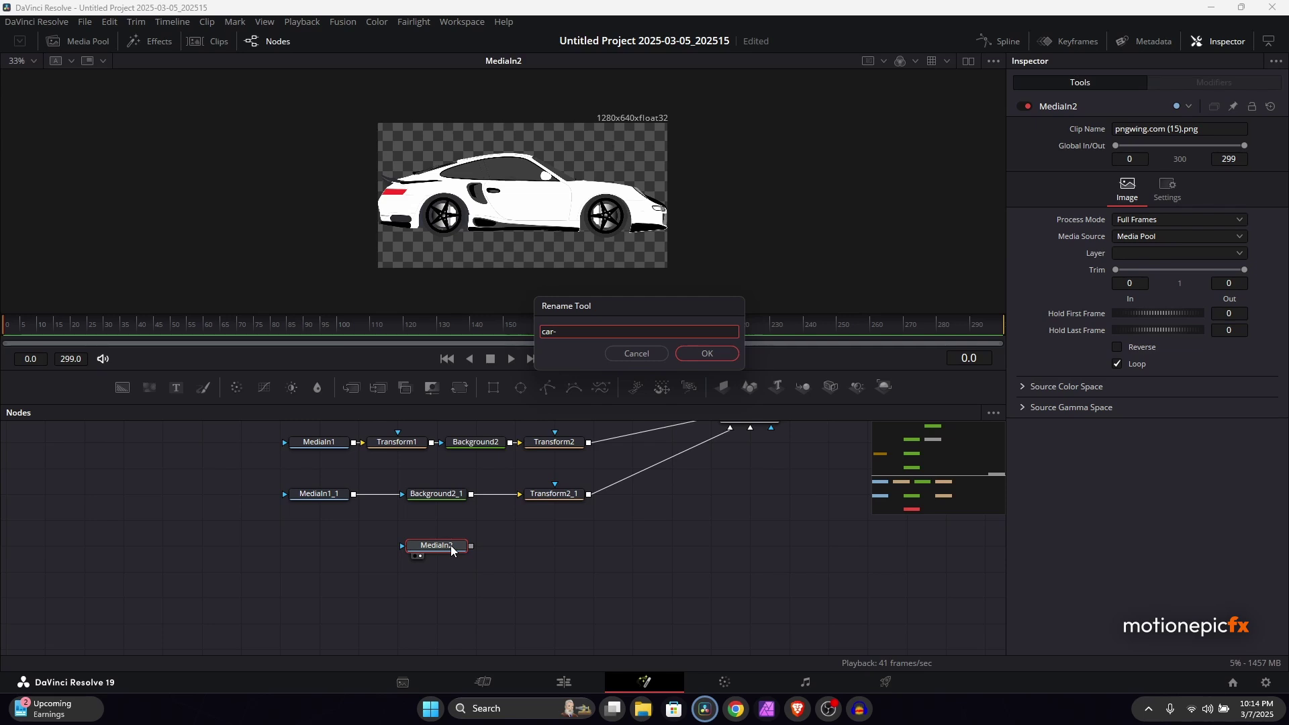
{"action": "type", "text": "body"}
{"action": "key", "text": "Return"}
Step: Duplicate the carbody node below the original and rename the copy to tyres
{"action": "key", "text": "ctrl+c"}
{"action": "key", "text": "ctrl+v"}
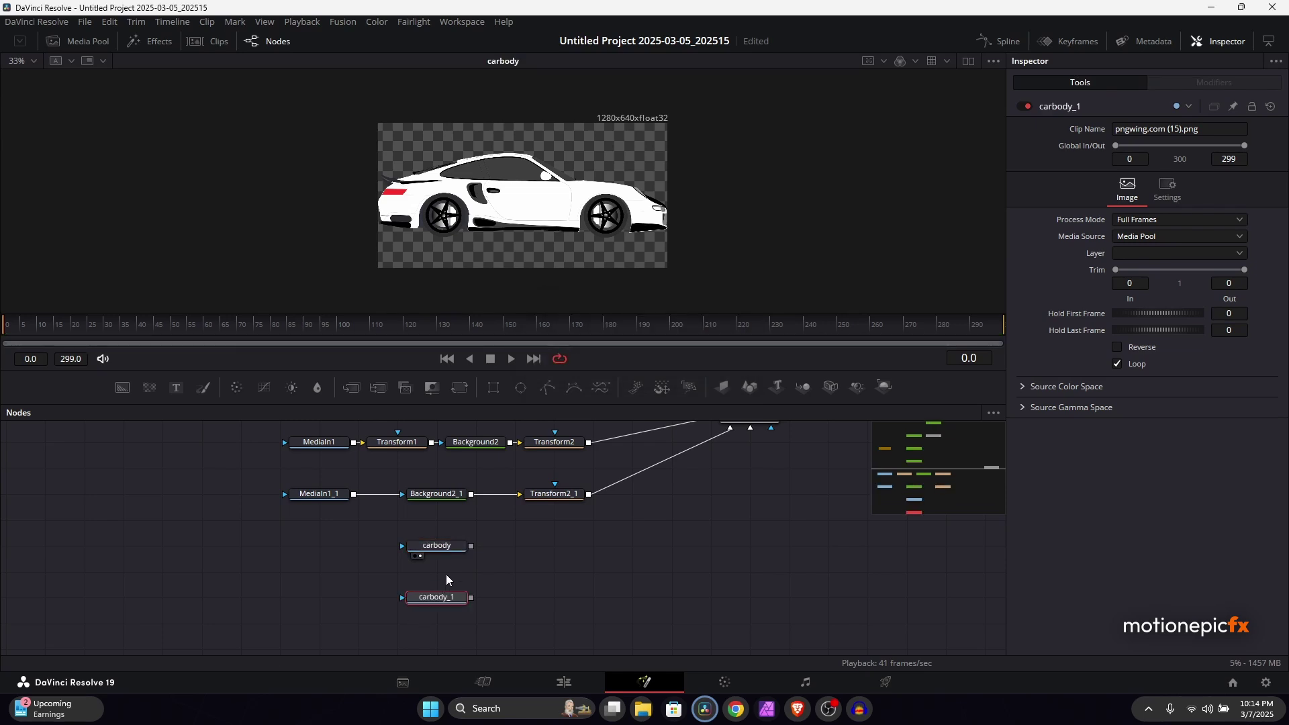
{"action": "key", "text": "F2"}
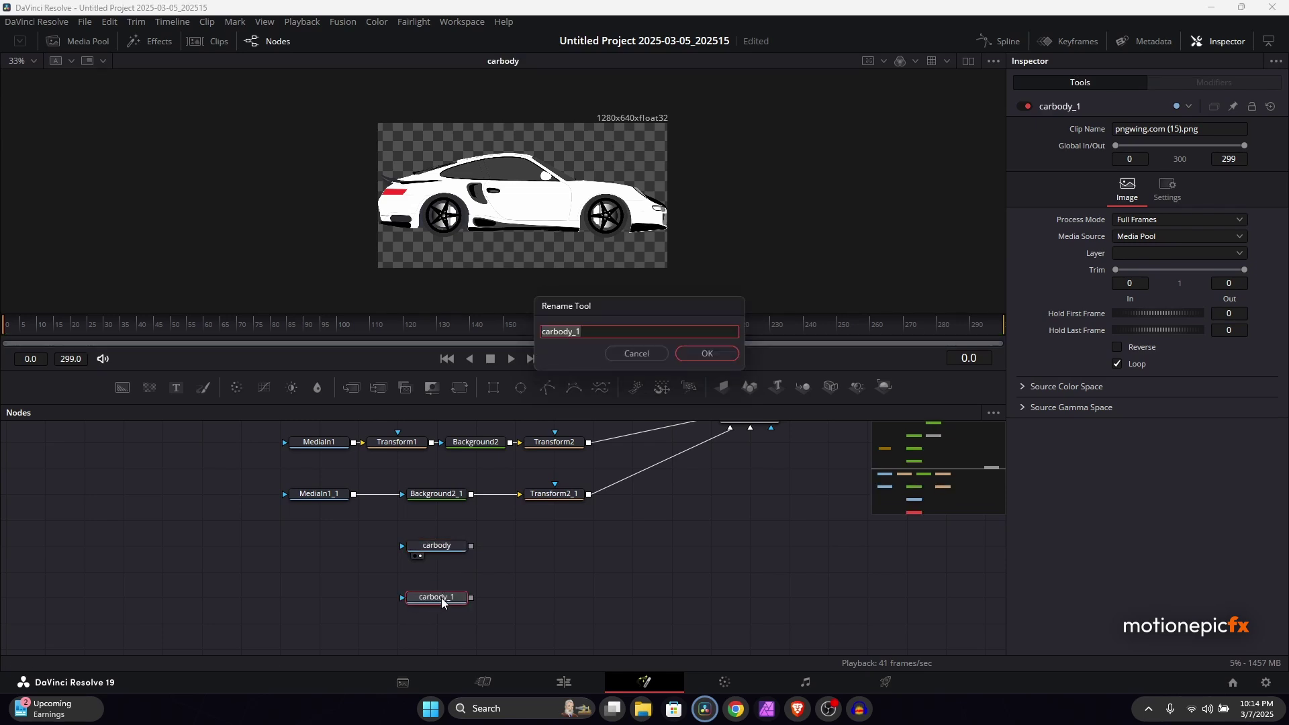
{"action": "type", "text": "tyres"}
{"action": "key", "text": "Return"}
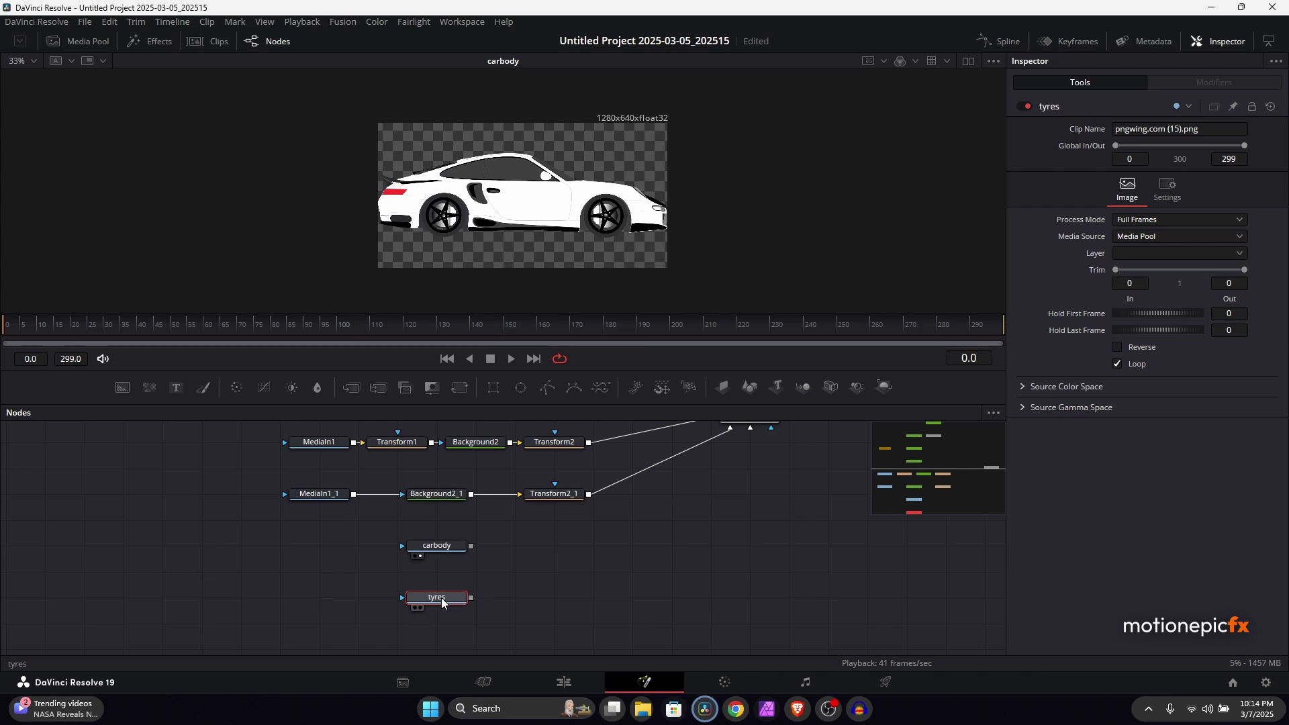
Step: Add an ellipse mask to carbody and fit it around the rear wheel rim, about 0.128 wide and high
{"action": "left_click", "coordinate": [433, 547]}
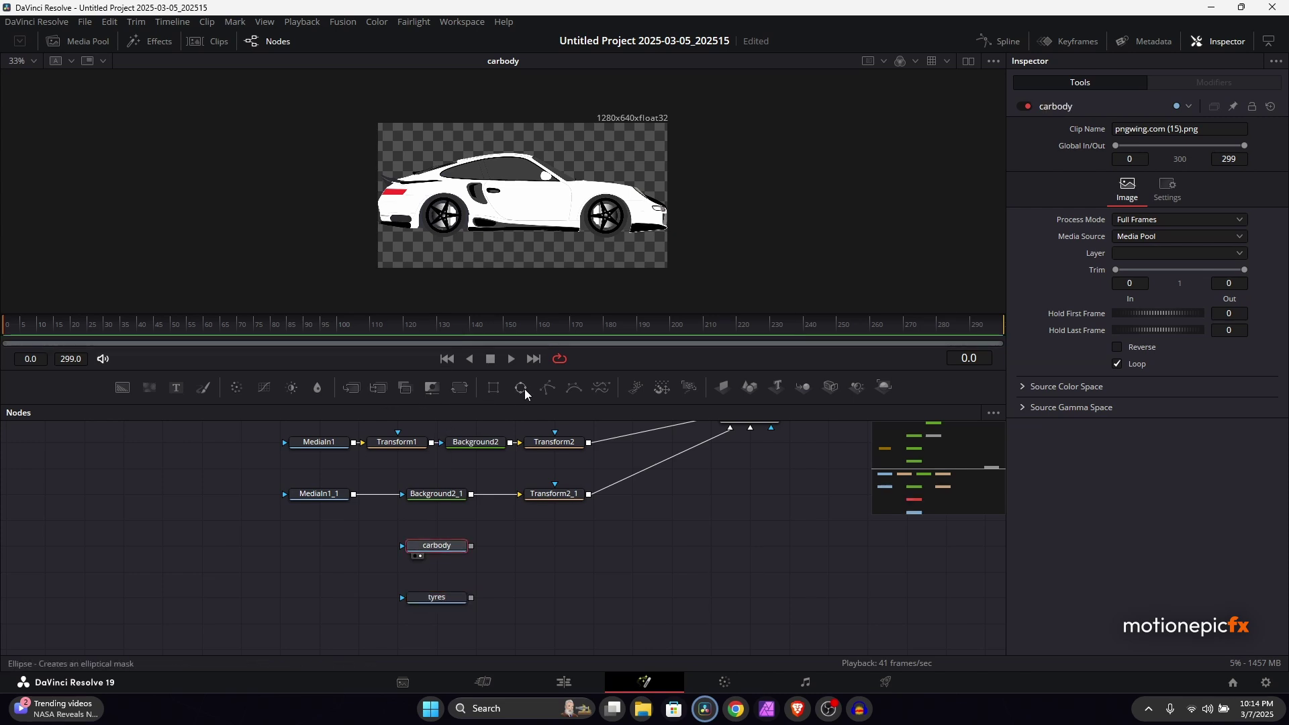
{"action": "left_click", "coordinate": [360, 549]}
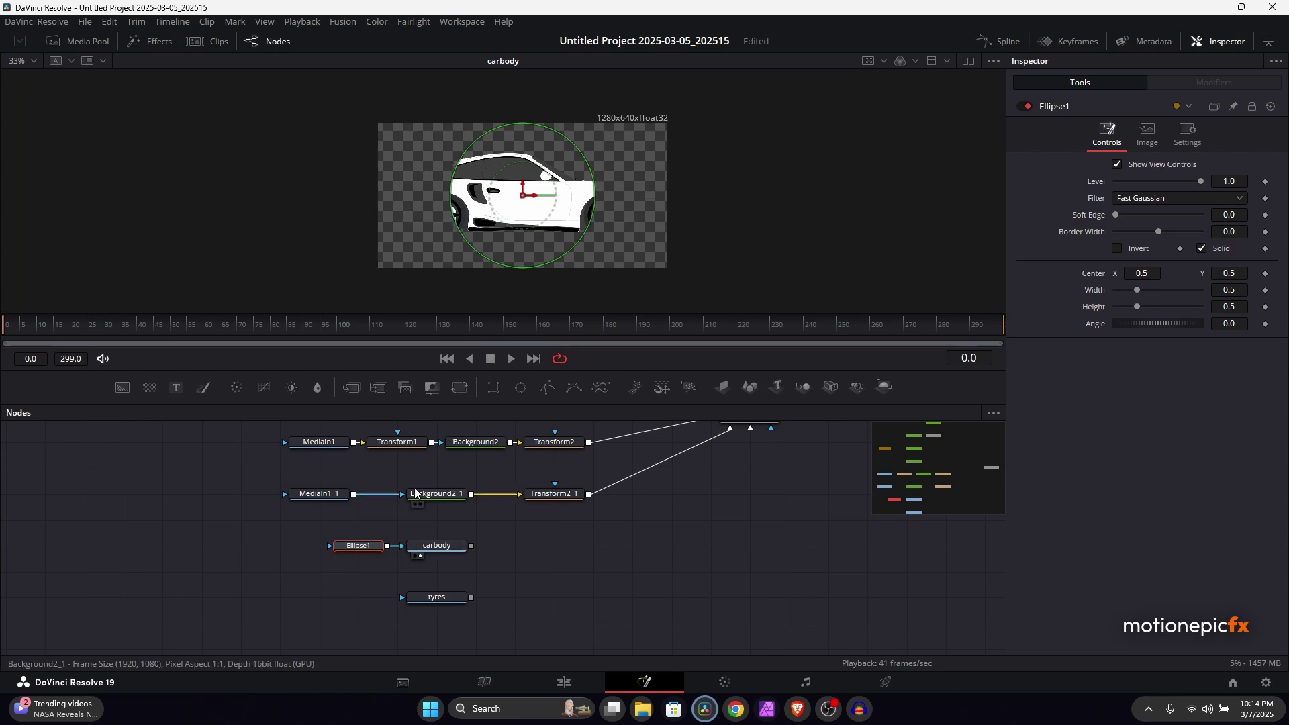
{"action": "left_click_drag", "start_coordinate": [578, 246], "coordinate": [461, 232]}
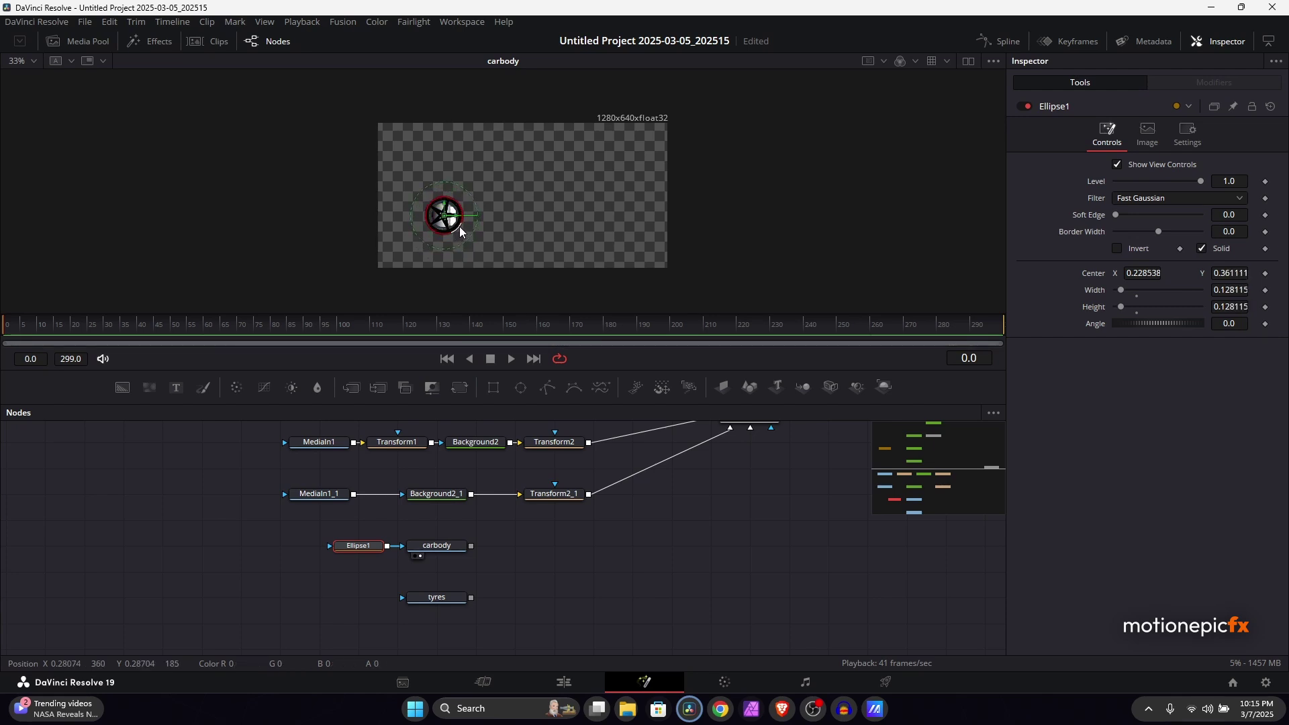
{"action": "left_click", "coordinate": [607, 568]}
Step: Fine-tune the Ellipse1 mask over the rear wheel to a center of about X 0.227, Y 0.363
{"action": "scroll", "coordinate": [437, 218], "scroll_direction": "up", "scroll_amount": 2}
{"action": "scroll", "coordinate": [437, 218], "scroll_direction": "up", "scroll_amount": 3}
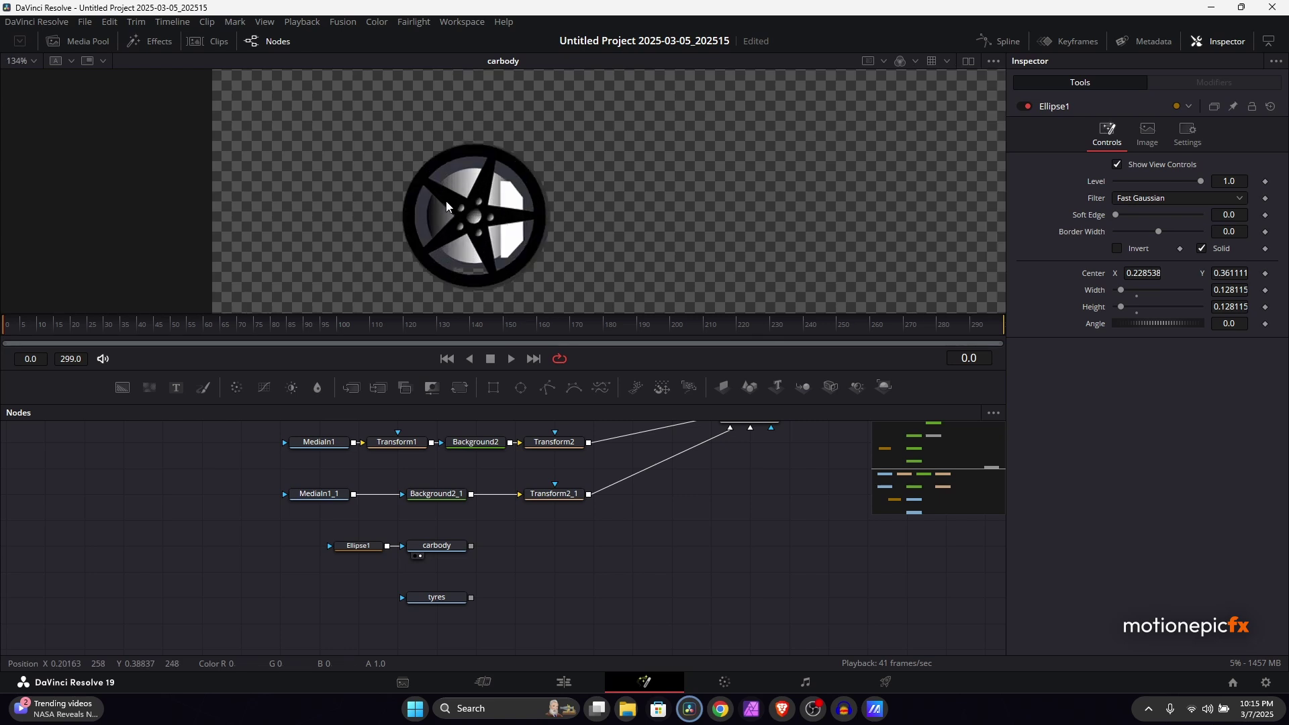
{"action": "scroll", "coordinate": [496, 181], "scroll_direction": "down", "scroll_amount": 1}
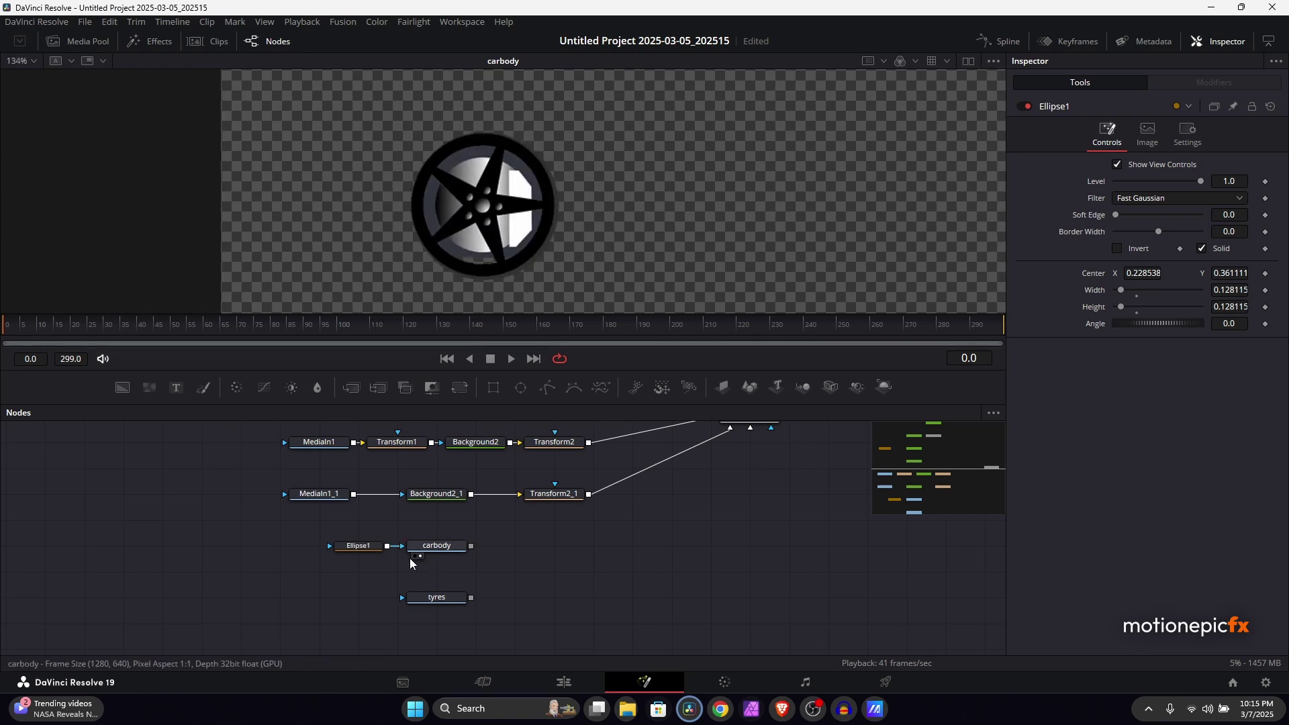
{"action": "left_click", "coordinate": [351, 546]}
{"action": "left_click_drag", "start_coordinate": [487, 209], "coordinate": [486, 209]}
{"action": "left_click", "coordinate": [641, 568]}
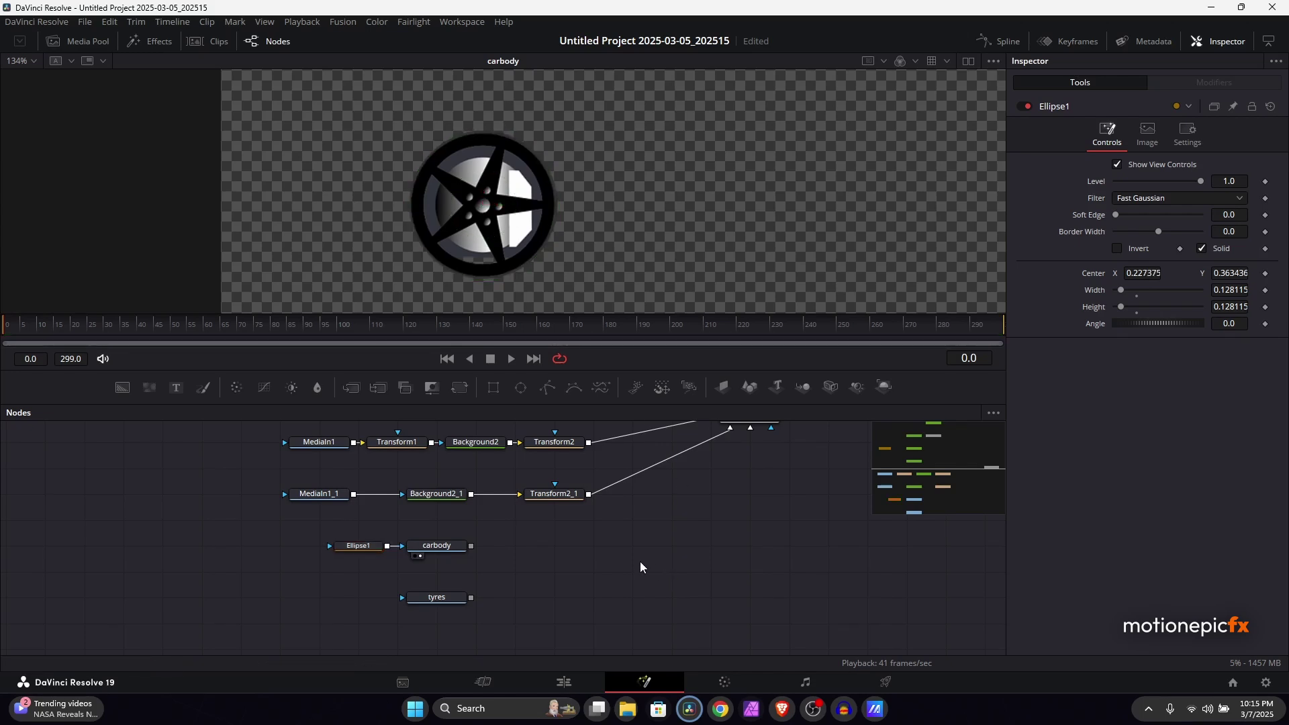
Step: Insert a copy of Ellipse1 between it and carbody, and move the copy onto the front wheel, at center X about 0.787
{"action": "left_click_drag", "start_coordinate": [382, 546], "coordinate": [306, 548]}
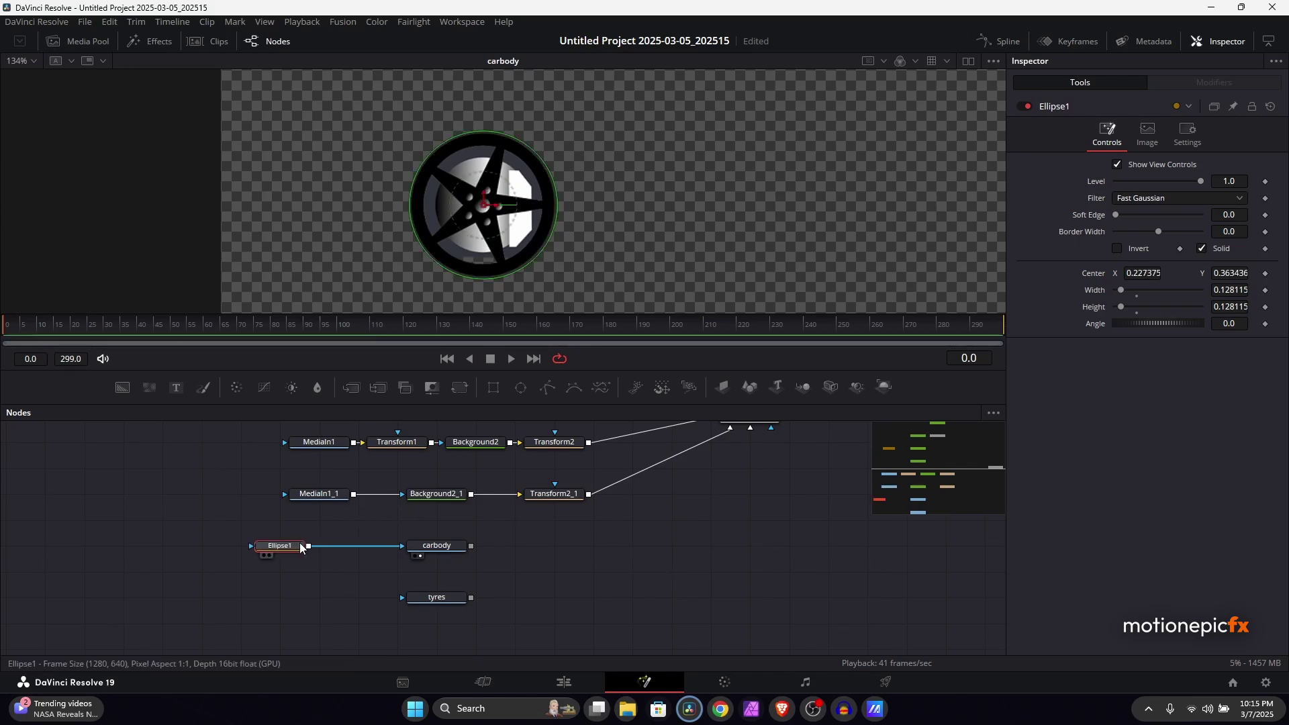
{"action": "key", "text": "ctrl+v"}
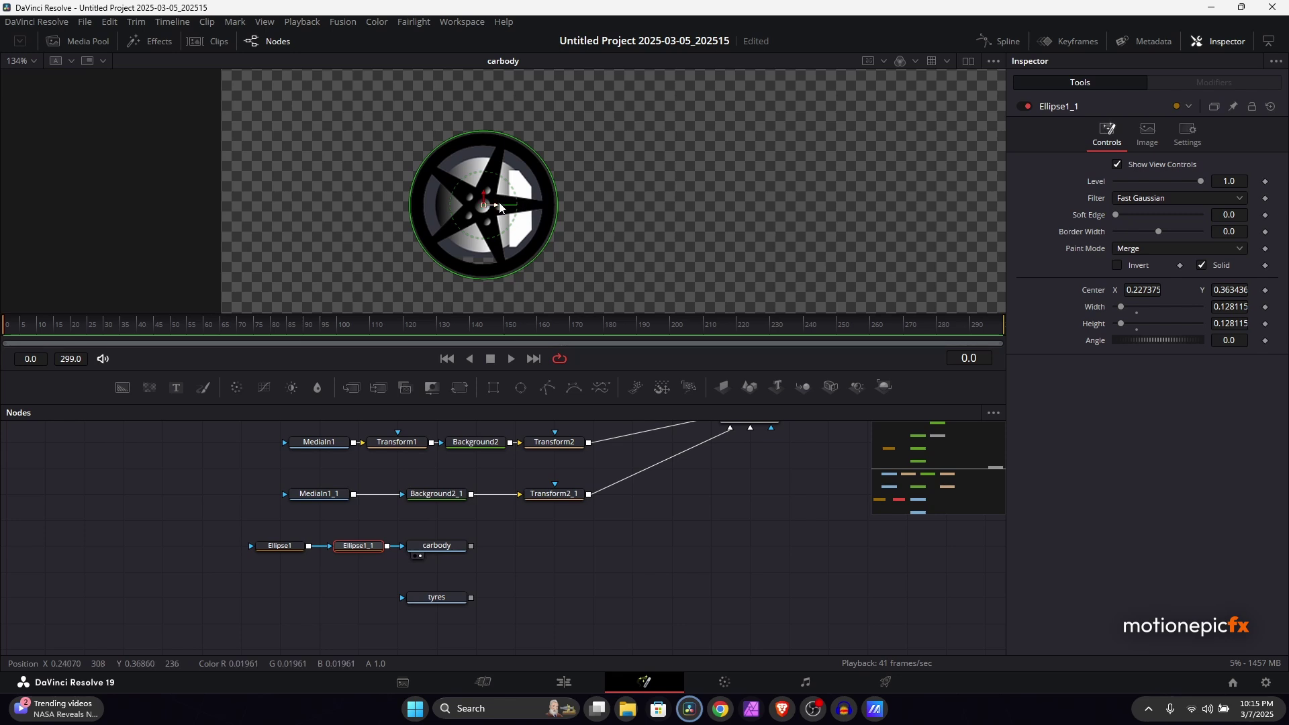
{"action": "scroll", "coordinate": [501, 207], "scroll_direction": "down", "scroll_amount": 5}
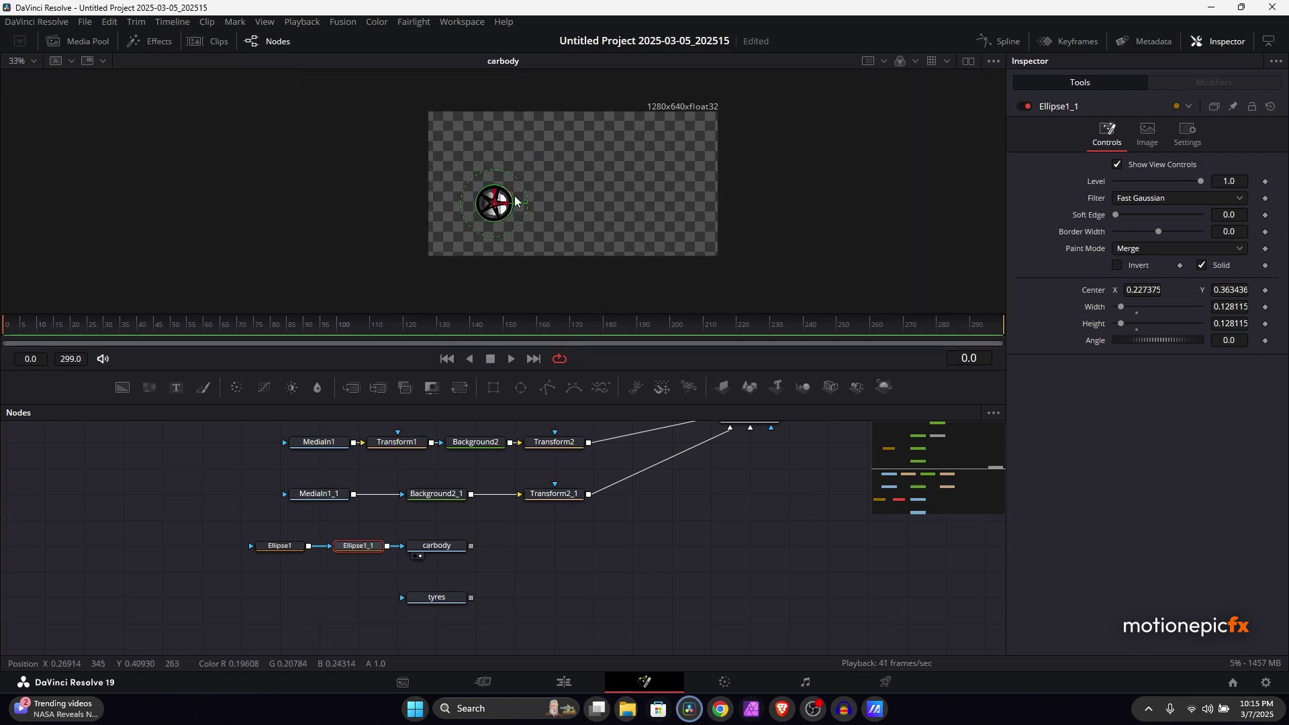
{"action": "left_click_drag", "start_coordinate": [500, 204], "coordinate": [664, 205]}
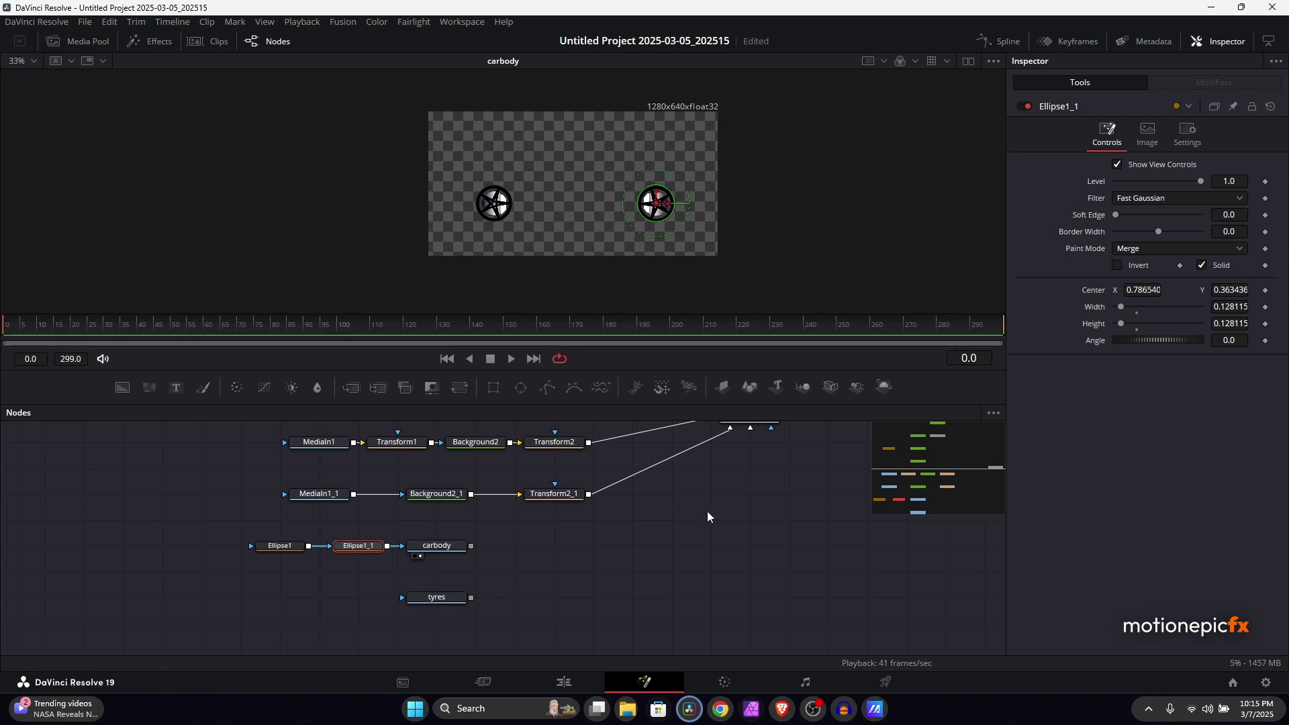
{"action": "left_click", "coordinate": [607, 539]}
Step: Cut both wheels out of carbody by inverting Ellipse1 and setting the Ellipse1_1 paint mode to Subtract
{"action": "left_click", "coordinate": [441, 550]}
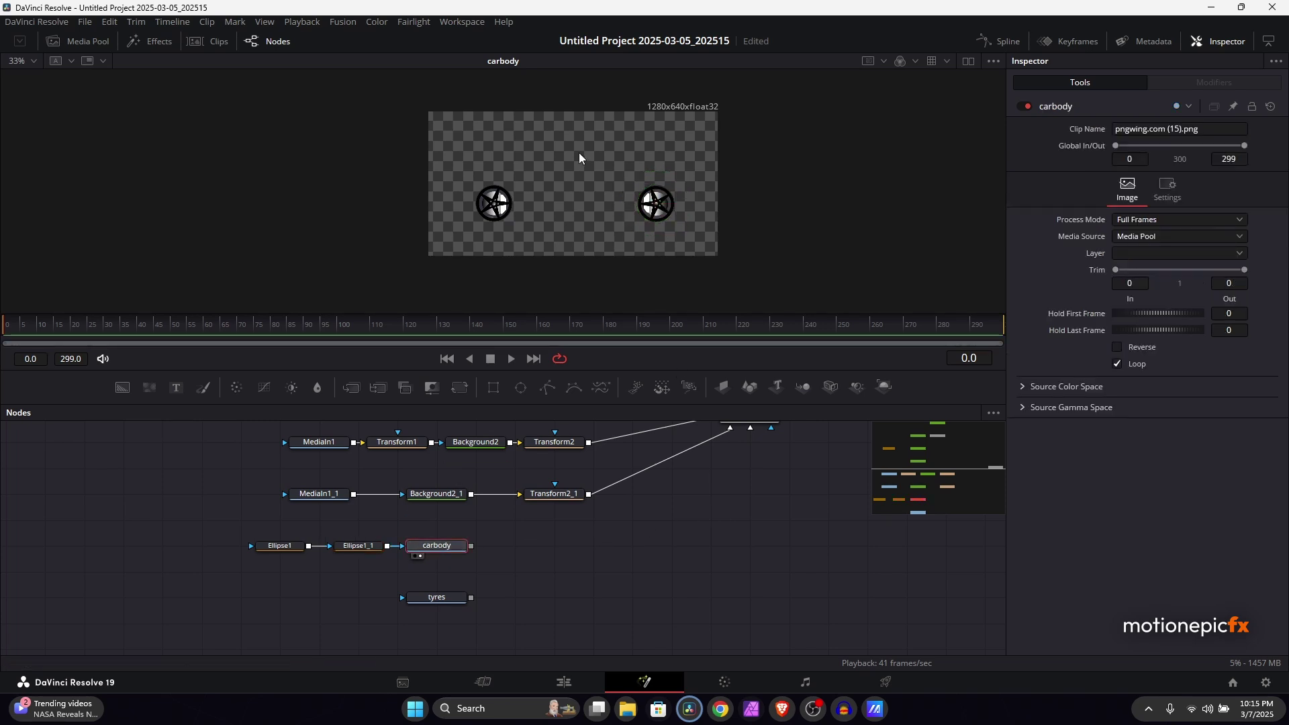
{"action": "left_click", "coordinate": [278, 546]}
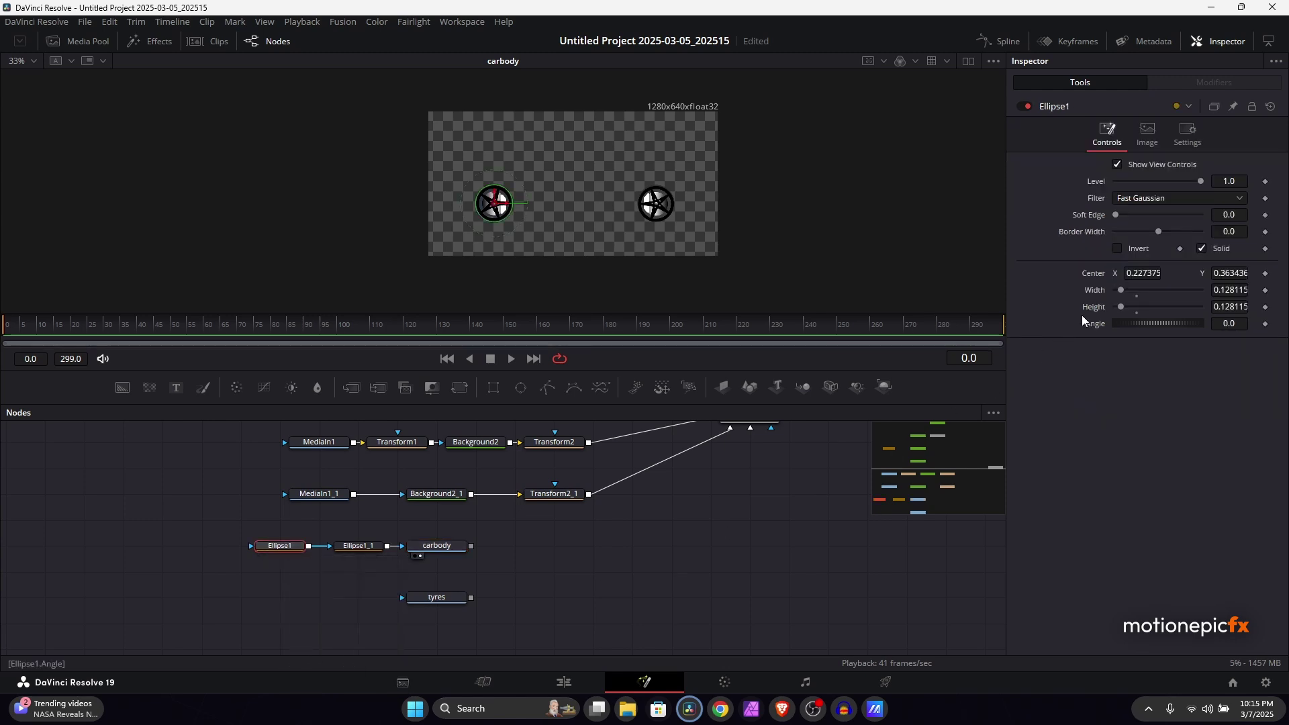
{"action": "left_click", "coordinate": [1128, 250]}
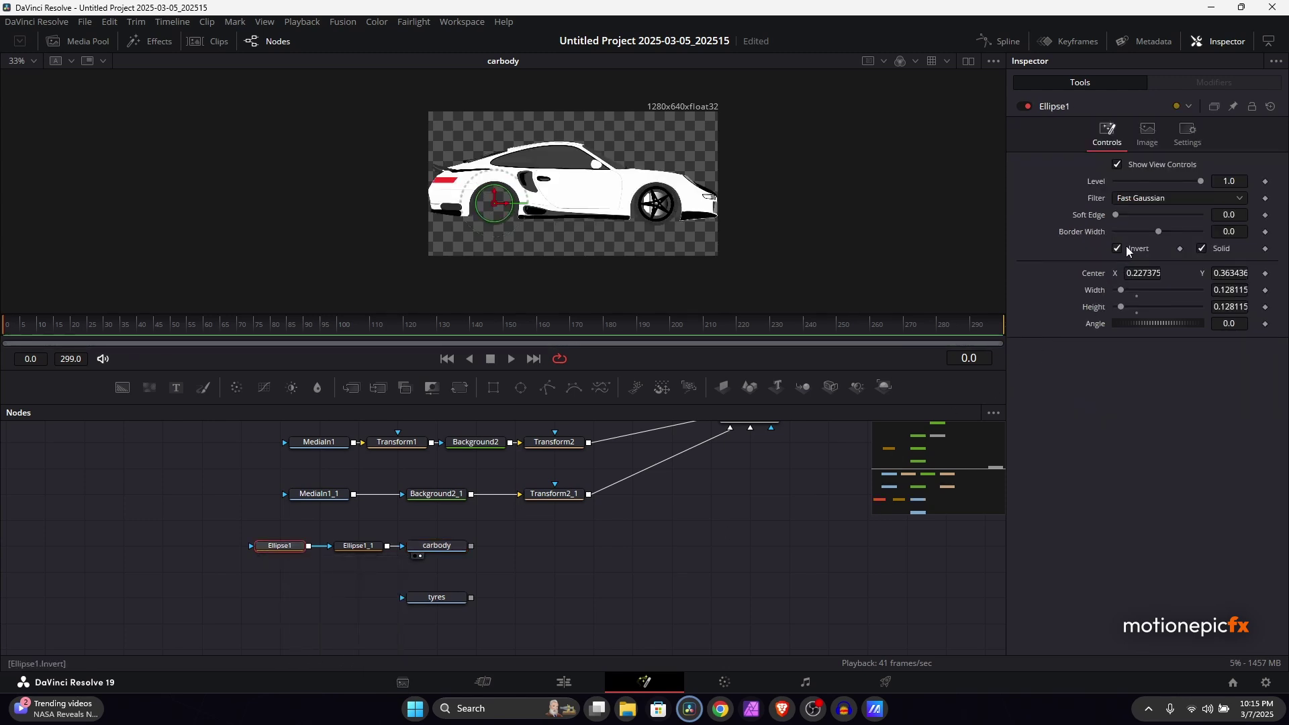
{"action": "left_click", "coordinate": [363, 548]}
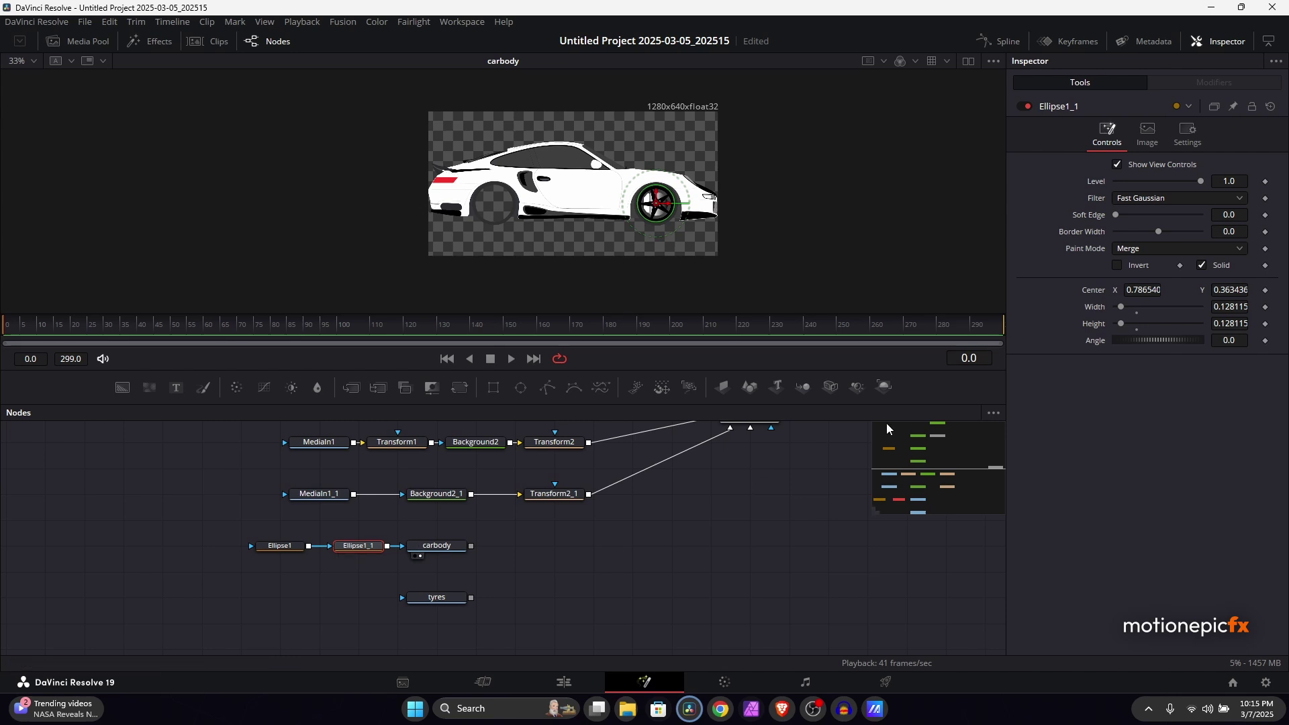
{"action": "left_click", "coordinate": [1139, 249]}
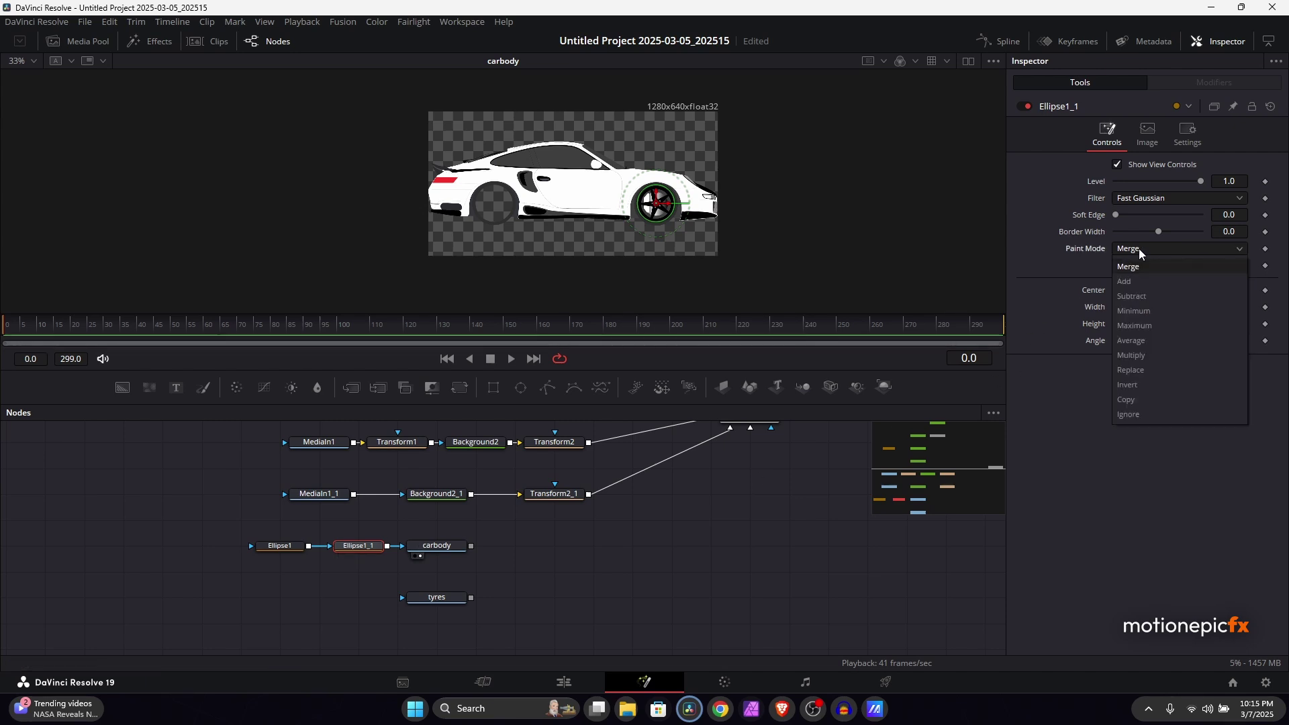
{"action": "left_click", "coordinate": [1136, 292]}
{"action": "left_click", "coordinate": [616, 553]}
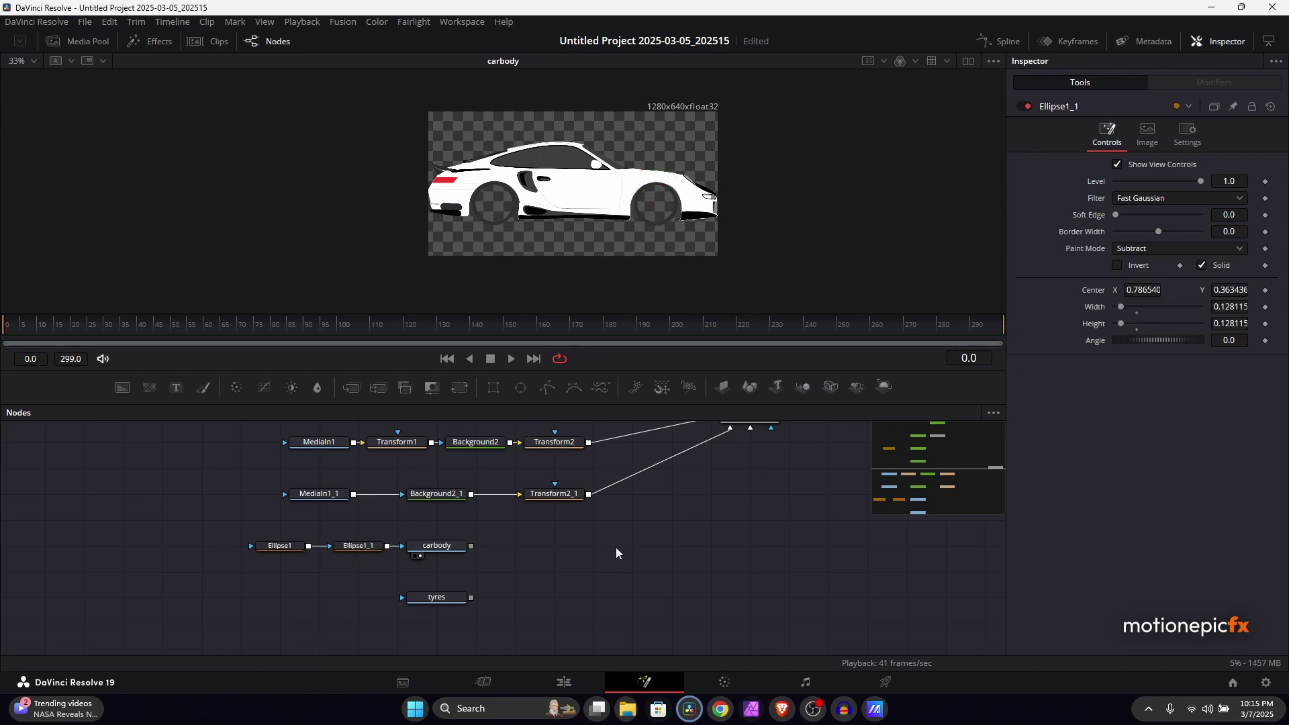
Step: Enlarge the Ellipse1 mask to about 0.153 wide and high so it cuts out the whole rear tyre
{"action": "scroll", "coordinate": [499, 192], "scroll_direction": "up", "scroll_amount": 5}
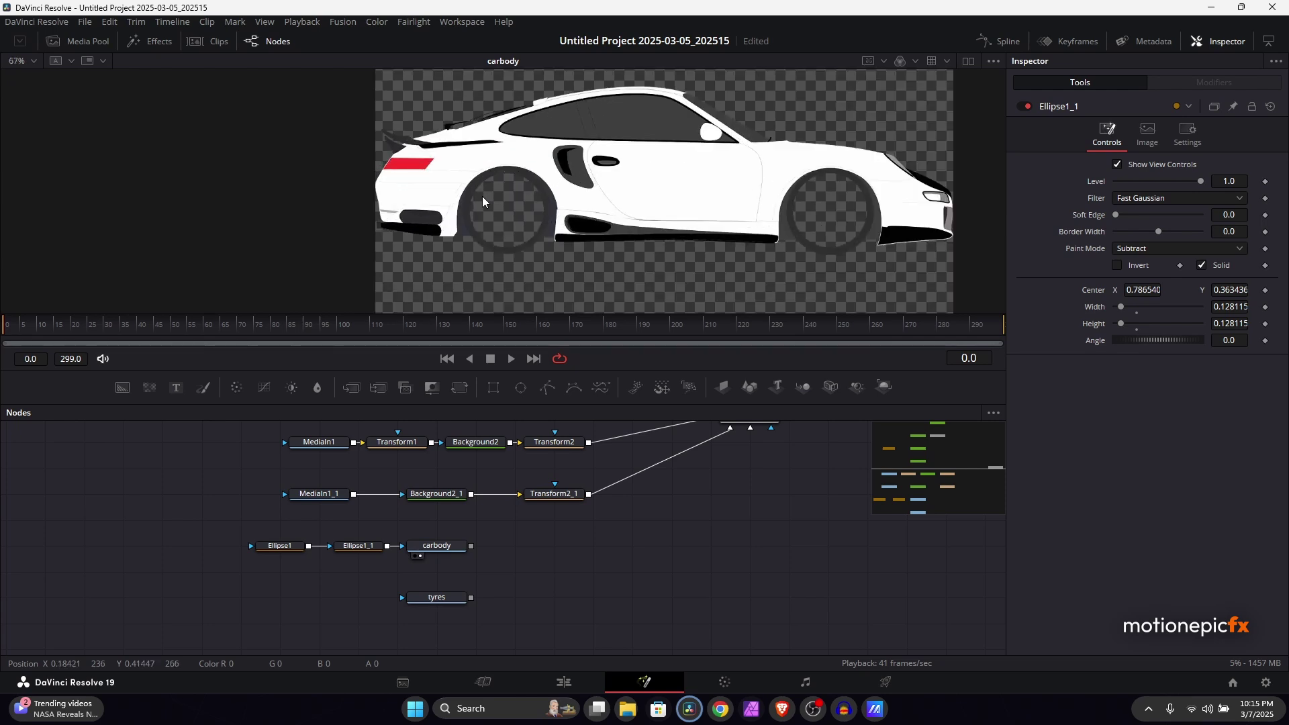
{"action": "left_click", "coordinate": [280, 545]}
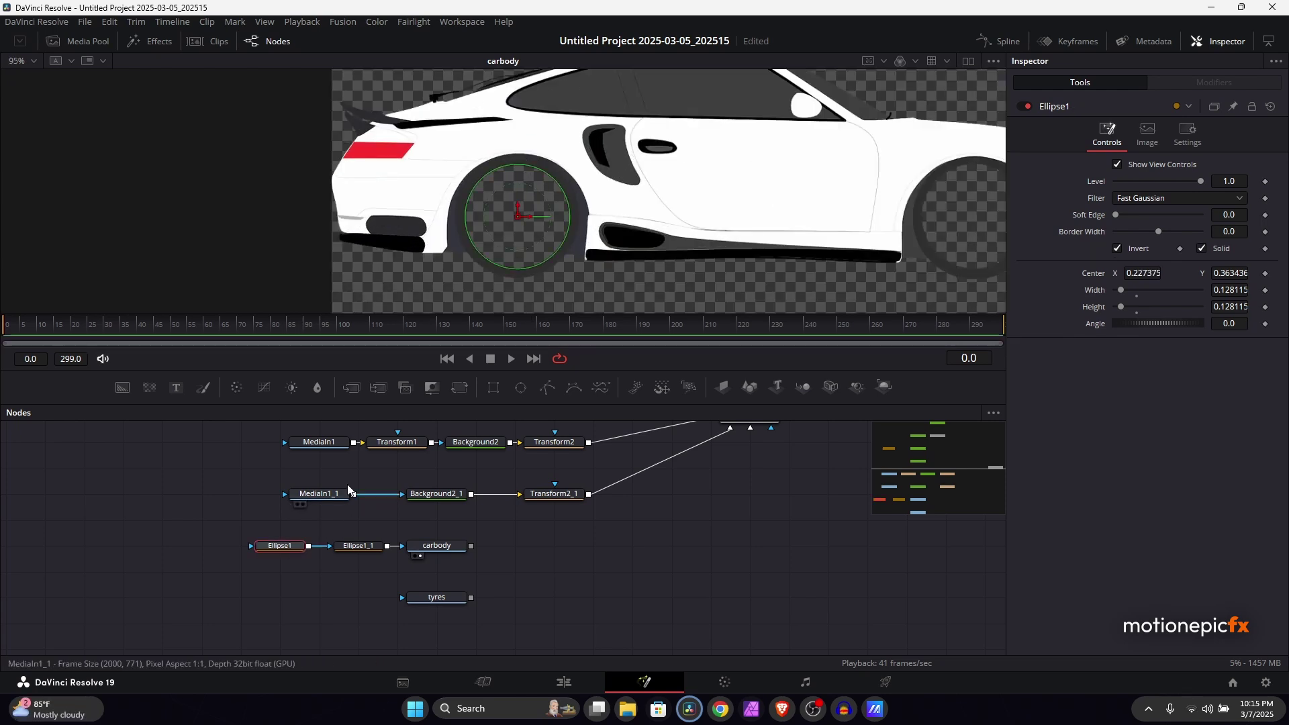
{"action": "scroll", "coordinate": [497, 232], "scroll_direction": "up", "scroll_amount": 2}
{"action": "left_click_drag", "start_coordinate": [567, 268], "coordinate": [586, 276]}
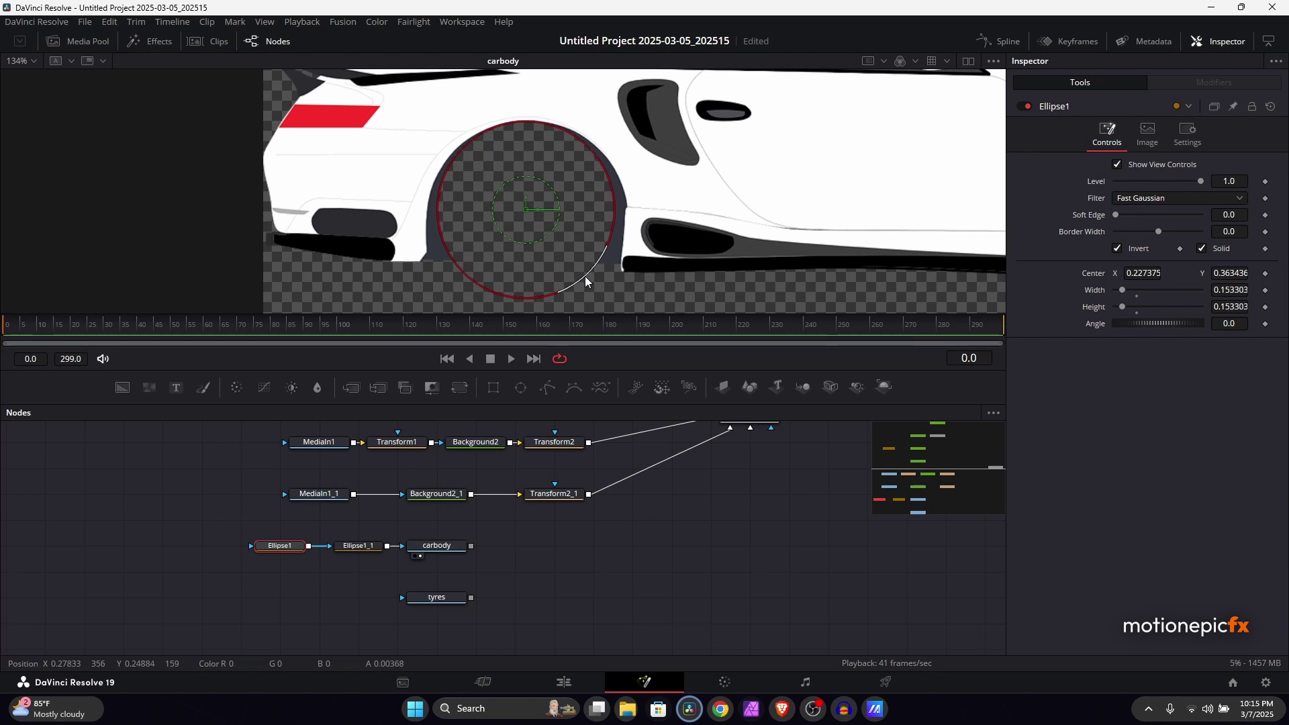
{"action": "left_click", "coordinate": [716, 523]}
Step: Enlarge the Ellipse1_1 mask to about 0.159 and lower its center Y to about 0.351 to cut out the front tyre
{"action": "left_click_drag", "start_coordinate": [716, 517], "coordinate": [679, 533]}
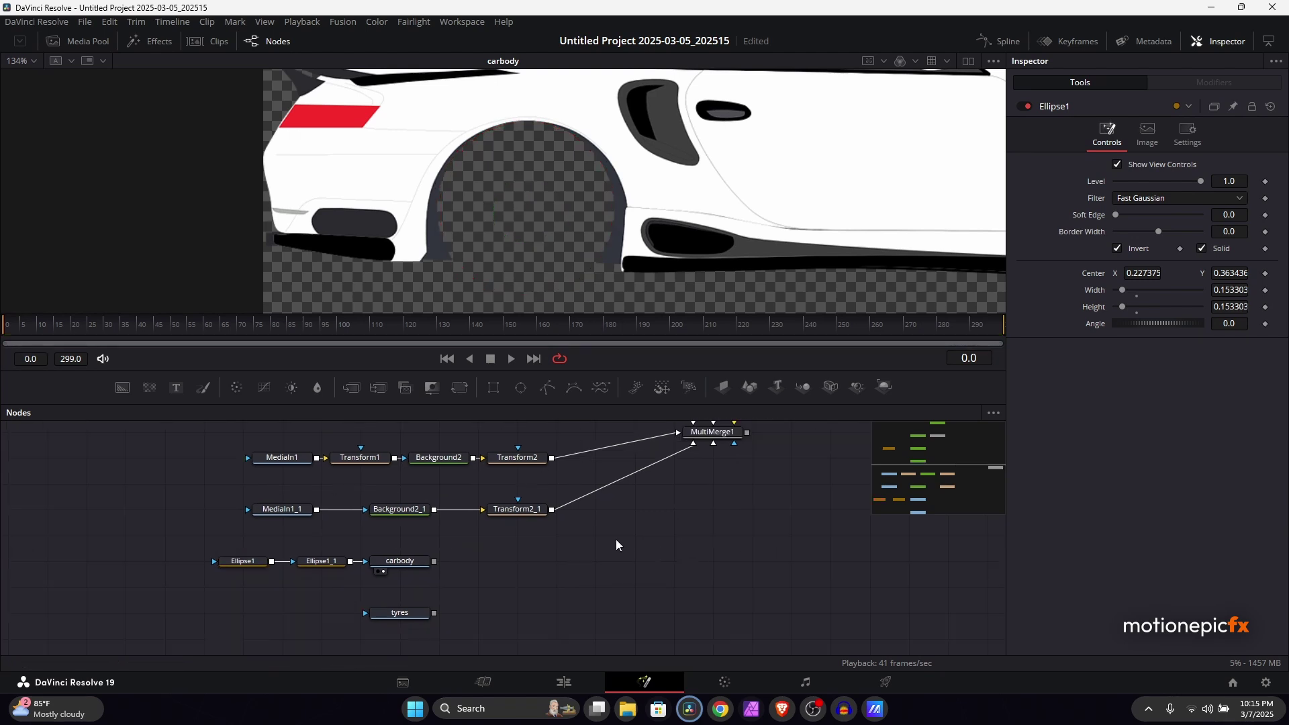
{"action": "left_click", "coordinate": [322, 560]}
{"action": "scroll", "coordinate": [683, 224], "scroll_direction": "right", "scroll_amount": 10}
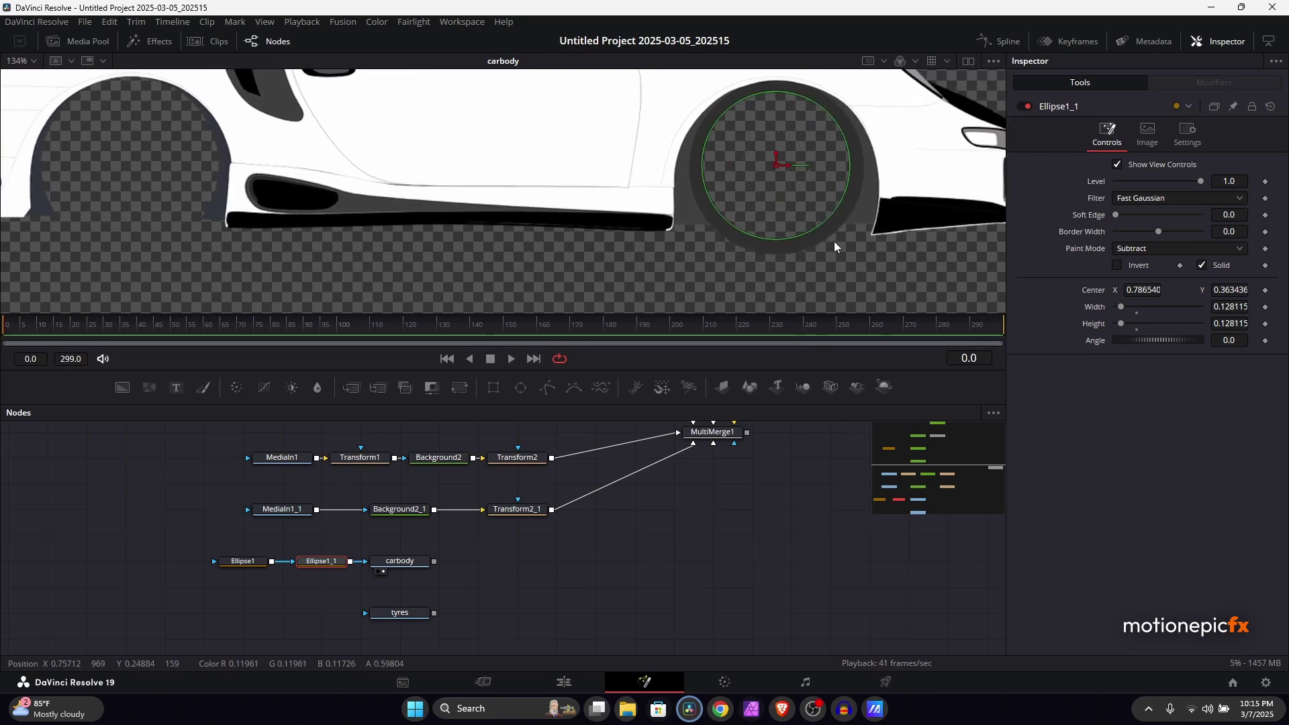
{"action": "left_click_drag", "start_coordinate": [820, 228], "coordinate": [835, 236]}
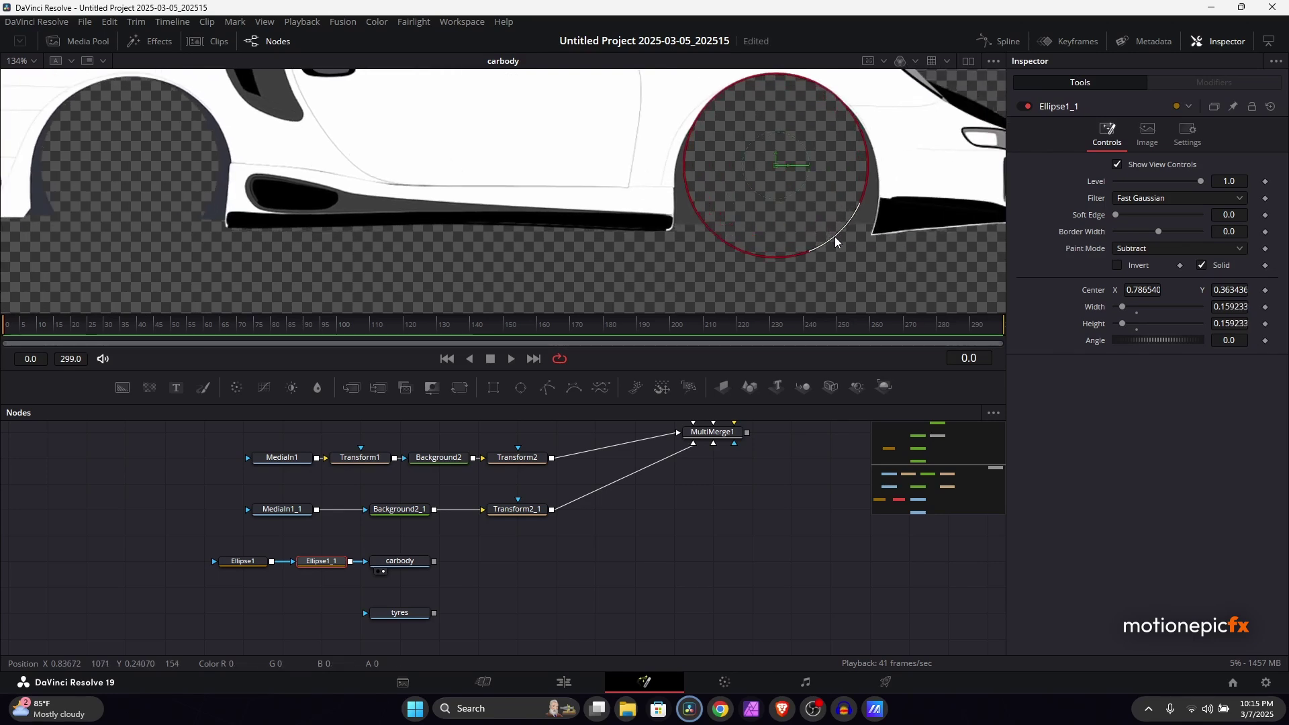
{"action": "left_click_drag", "start_coordinate": [775, 151], "coordinate": [767, 158]}
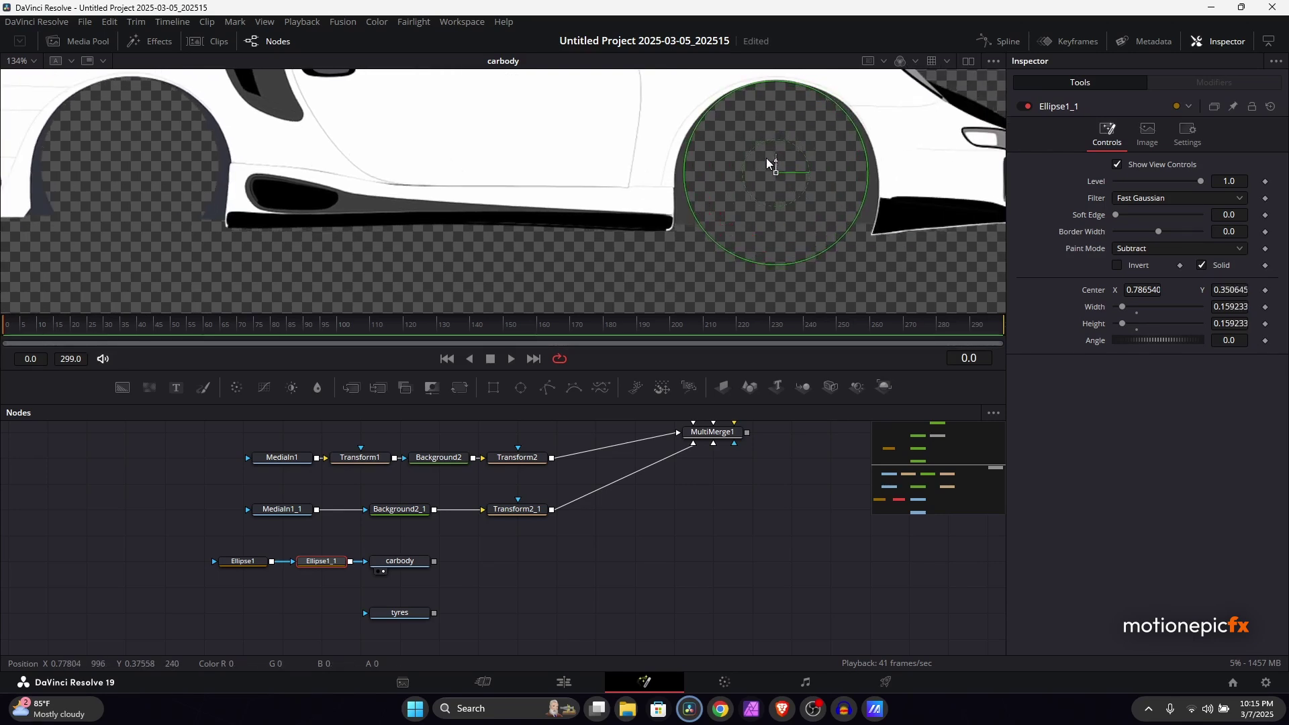
{"action": "left_click", "coordinate": [775, 518]}
{"action": "scroll", "coordinate": [713, 186], "scroll_direction": "down", "scroll_amount": 2}
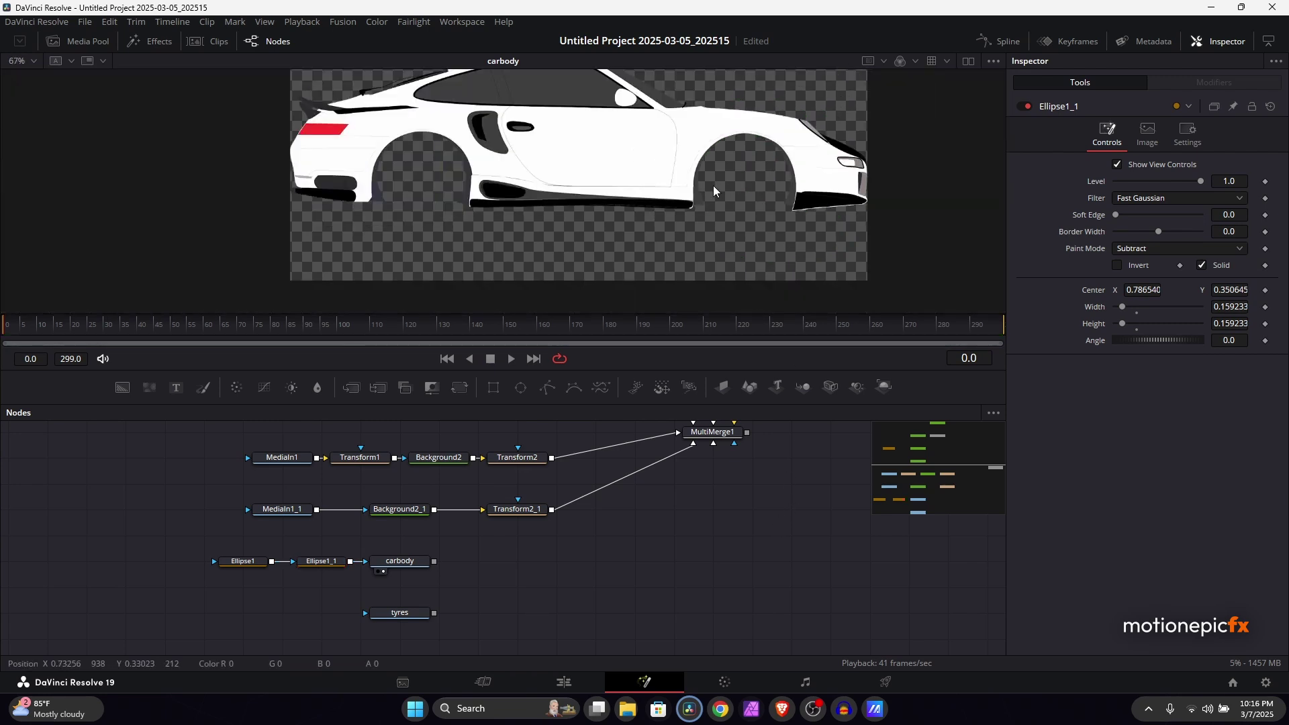
Step: Display the tyres node and paste a copy of the Ellipse1 mask beside it
{"action": "left_click", "coordinate": [376, 613]}
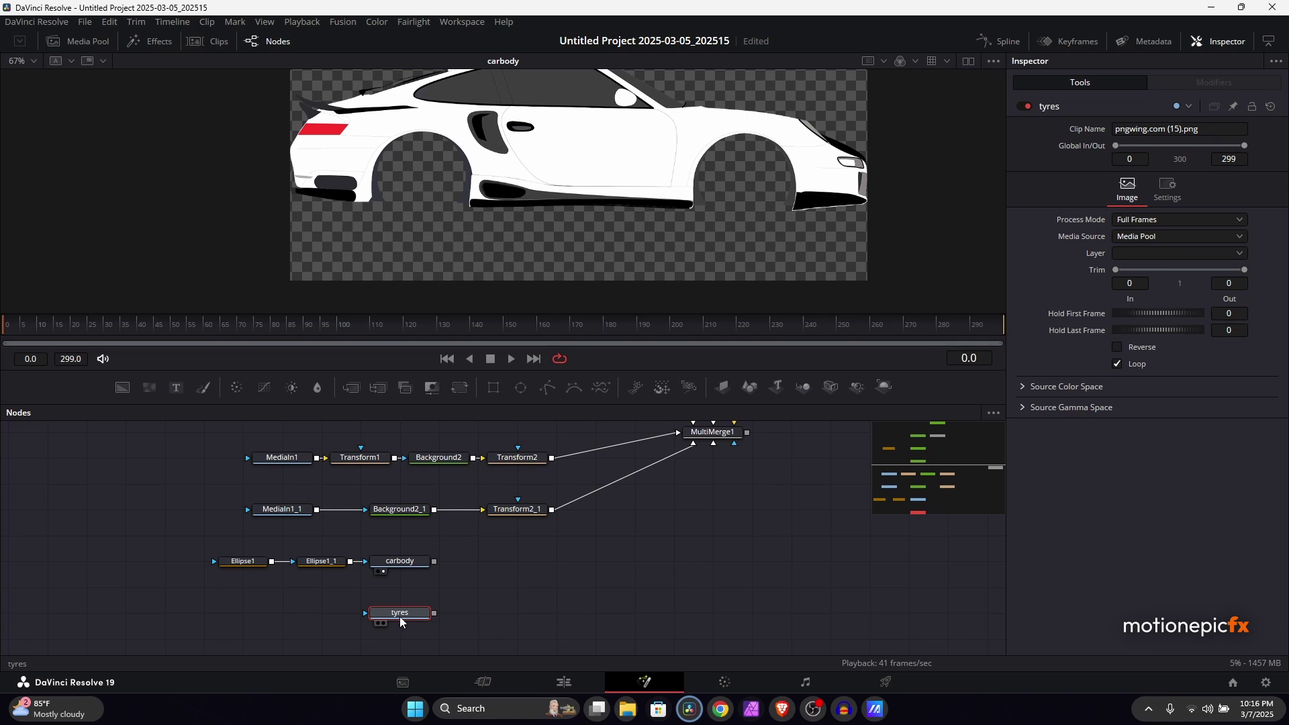
{"action": "key", "text": "1"}
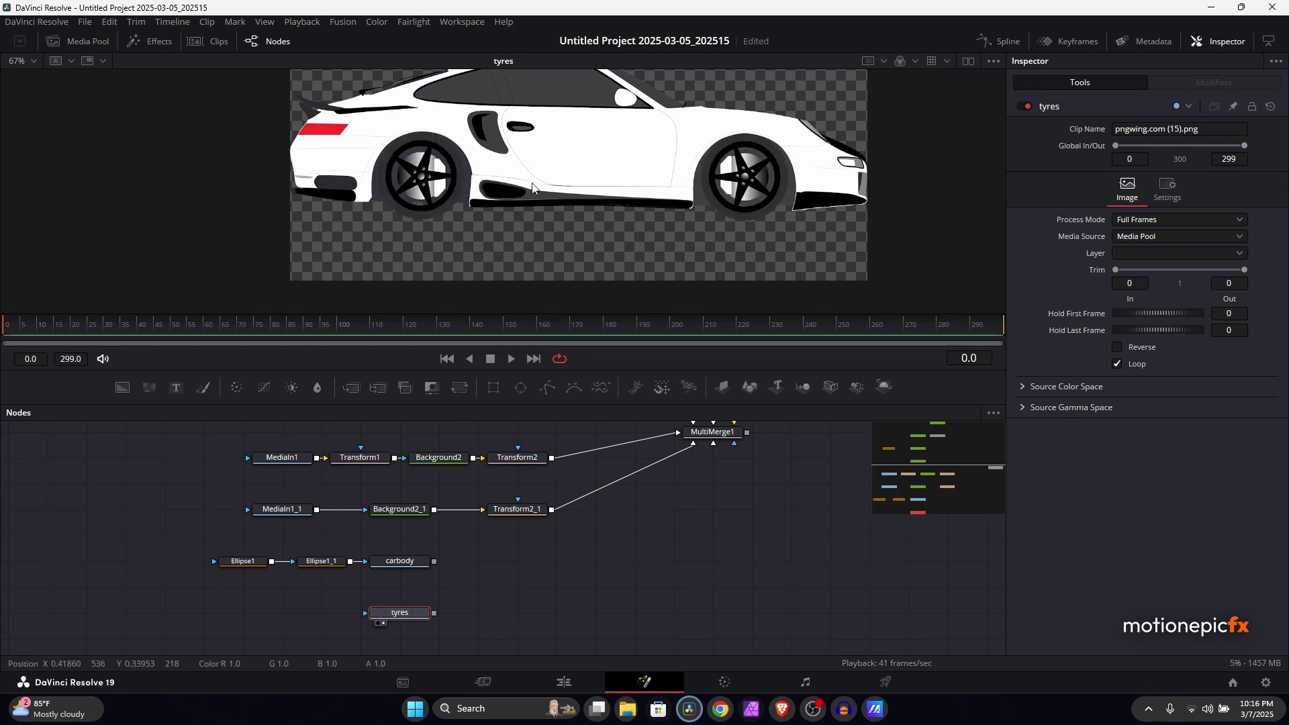
{"action": "left_click", "coordinate": [250, 561]}
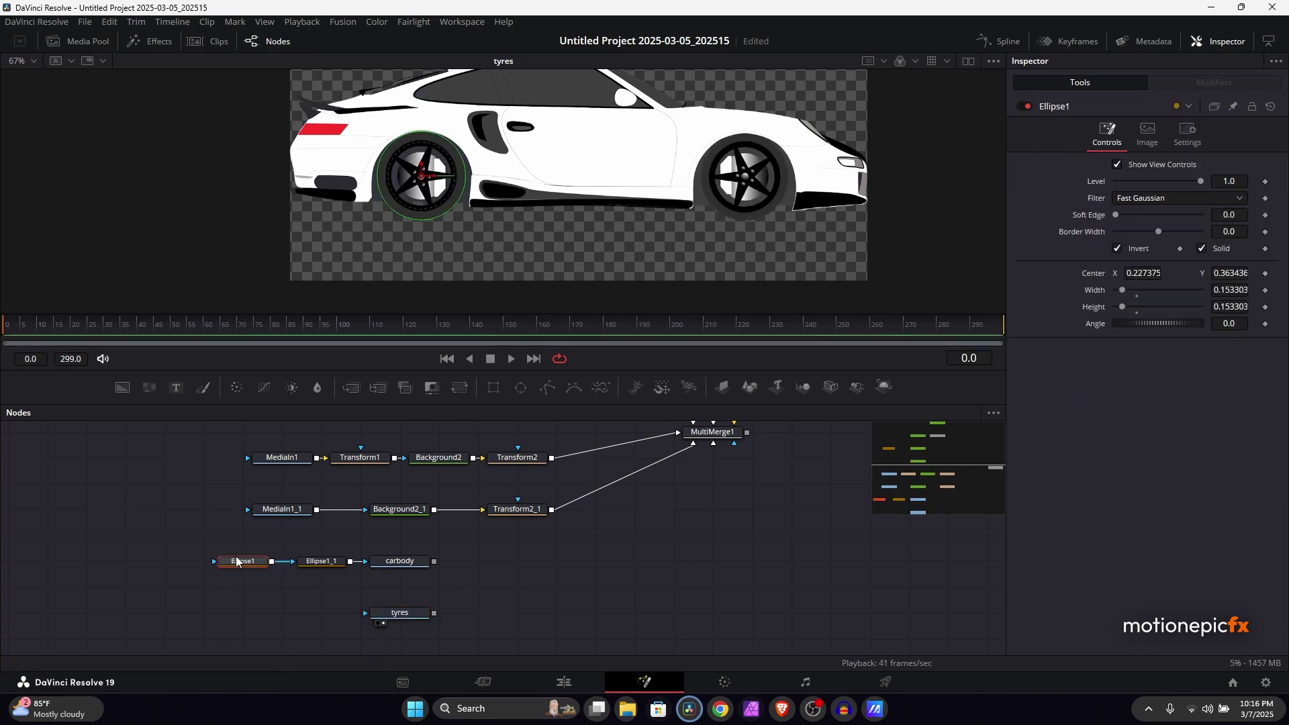
{"action": "key", "text": "ctrl+c"}
{"action": "key", "text": "ctrl+v"}
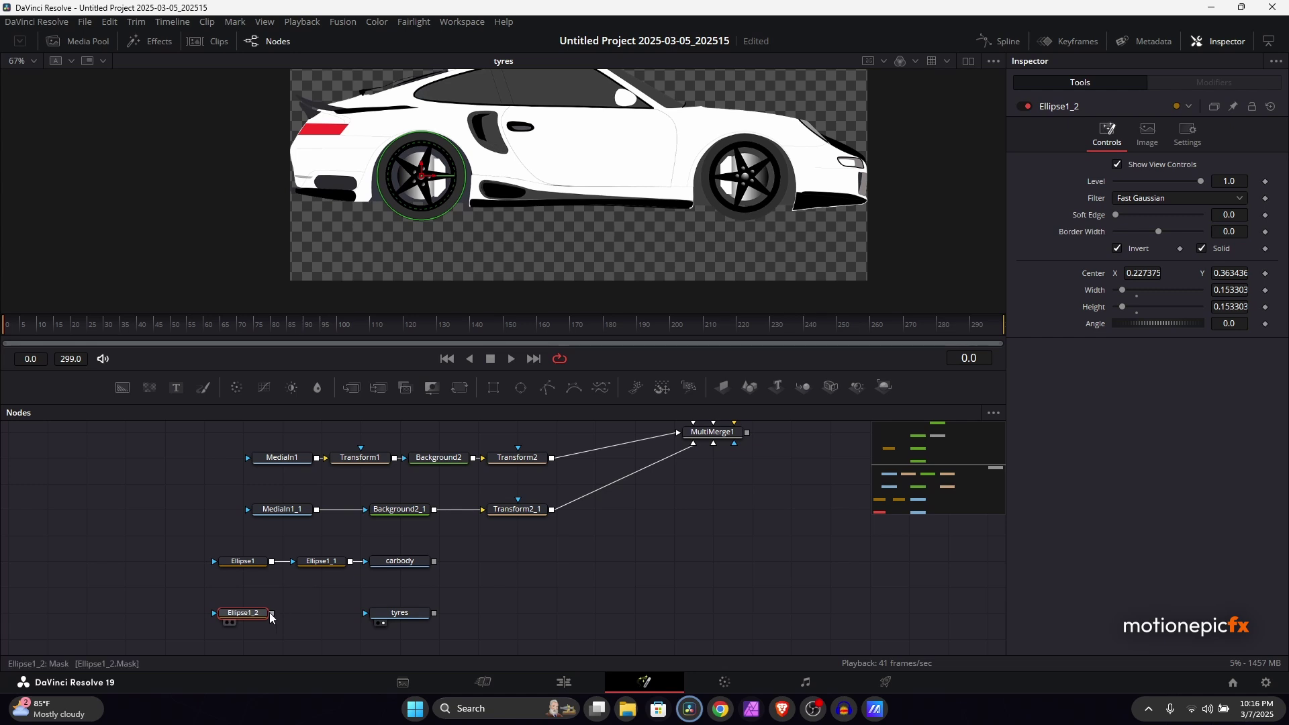
Step: Connect the Ellipse1_2 mask to the tyres node and turn off its inversion to isolate the rear tyre
{"action": "left_click_drag", "start_coordinate": [271, 613], "coordinate": [394, 615]}
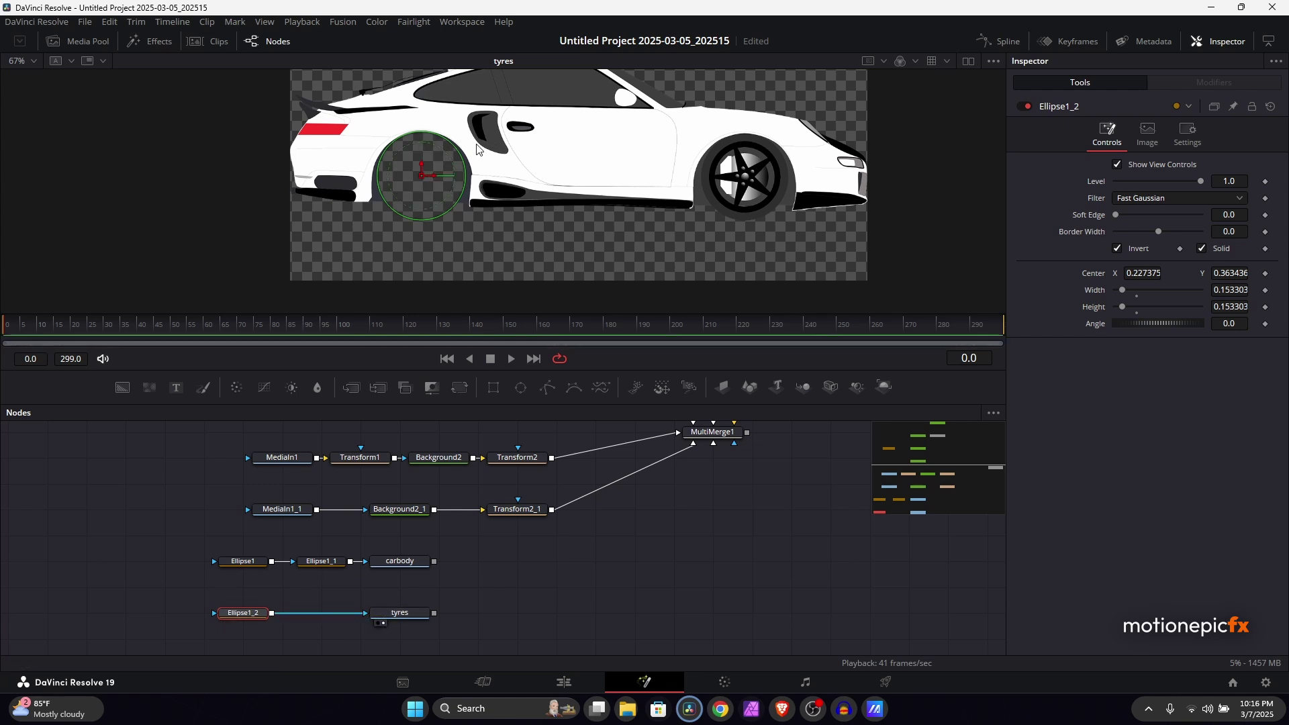
{"action": "left_click", "coordinate": [1117, 249]}
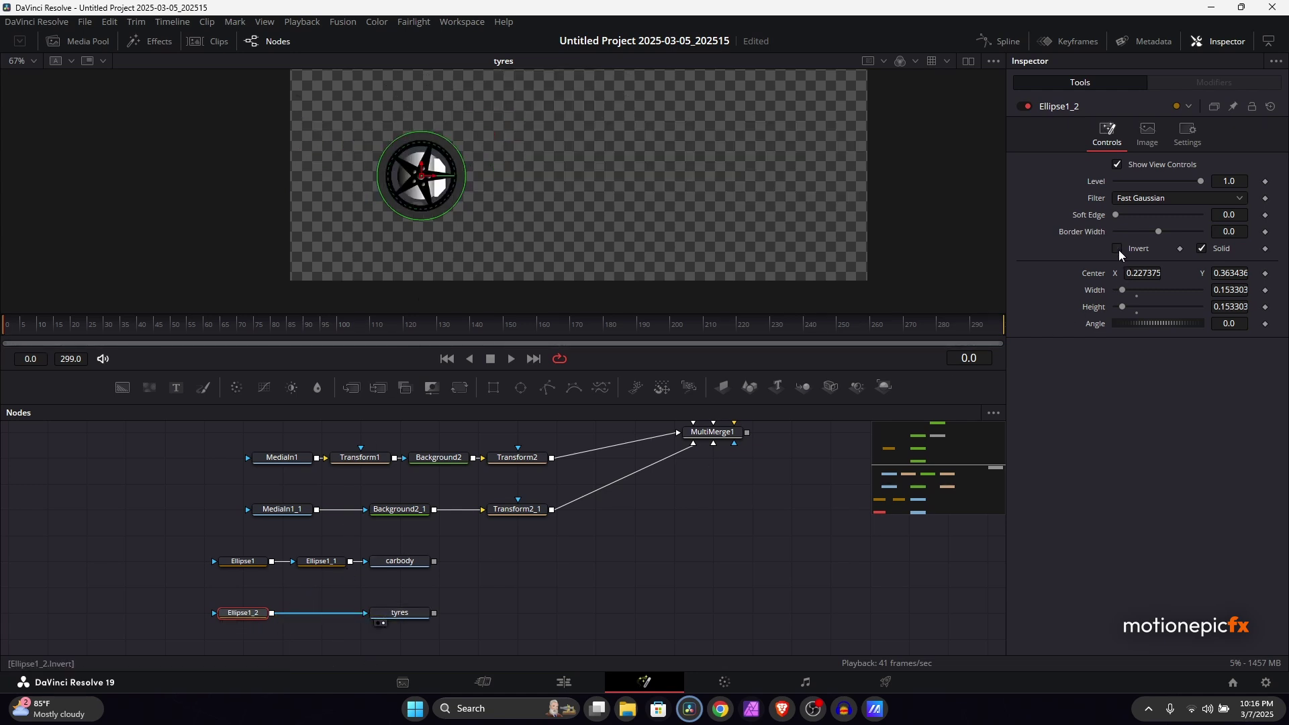
{"action": "left_click", "coordinate": [650, 597]}
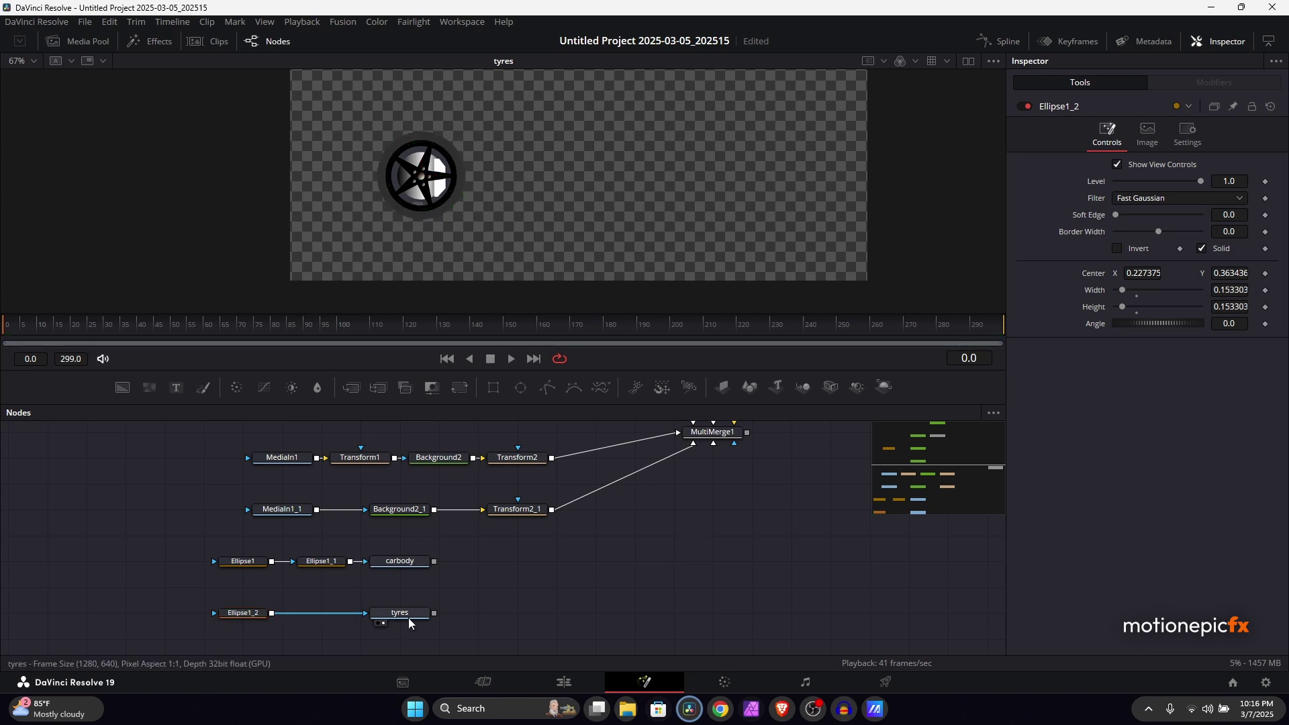
Step: Add a Duplicate node after tyres, display it, and shift the copied tyre horizontally to a Center X of about 0.917
{"action": "left_click_drag", "start_coordinate": [408, 618], "coordinate": [330, 616]}
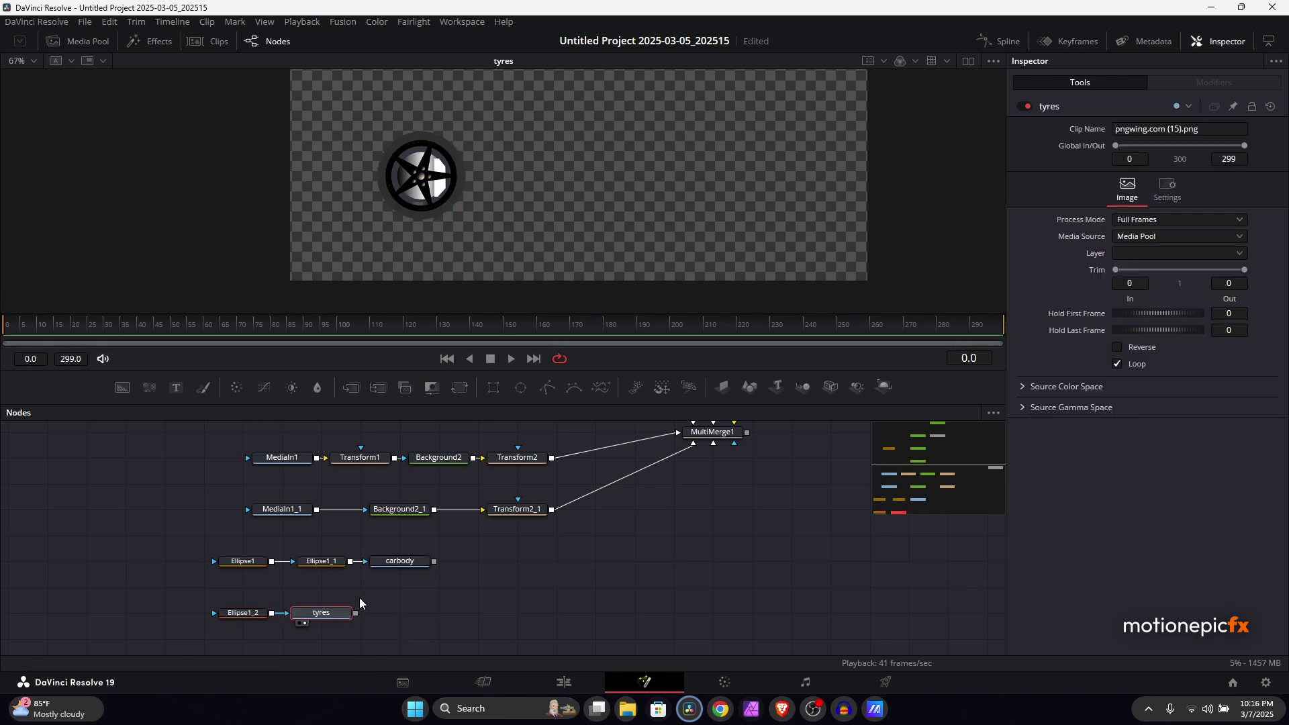
{"action": "key", "text": "shift+space"}
{"action": "type", "text": "d"}
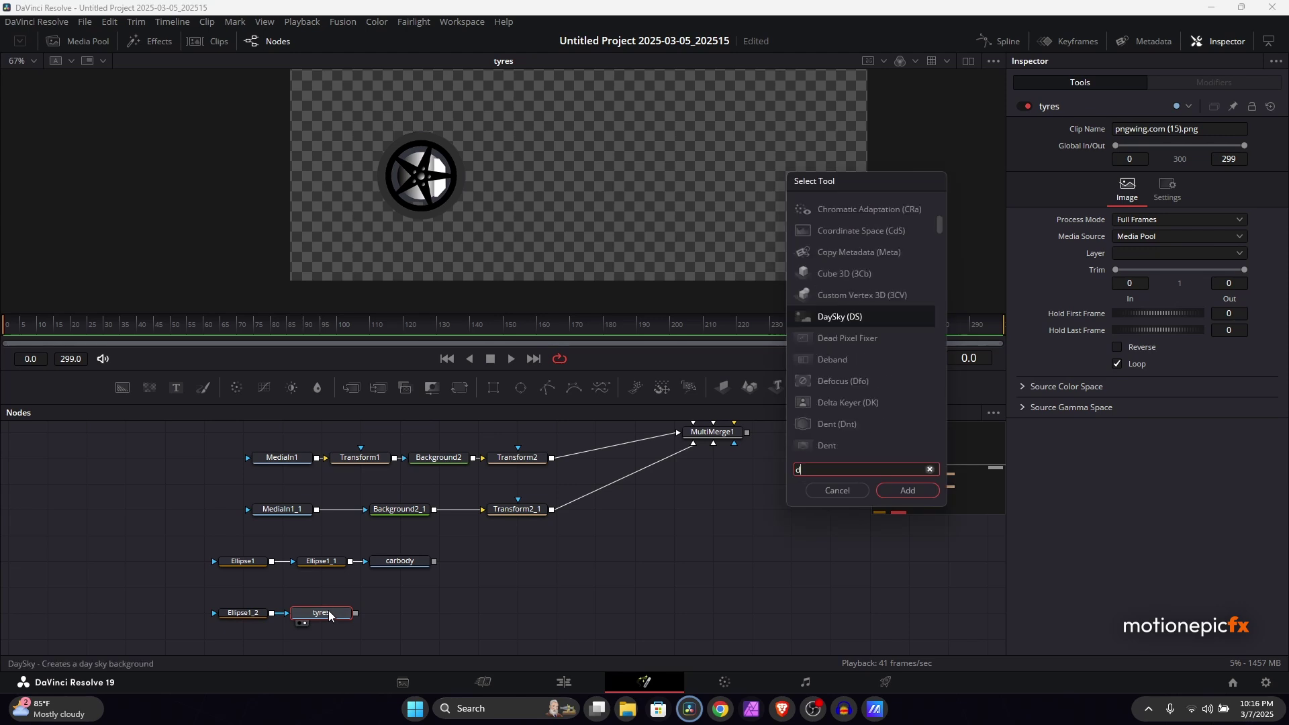
{"action": "type", "text": "up"}
{"action": "left_click", "coordinate": [915, 486]}
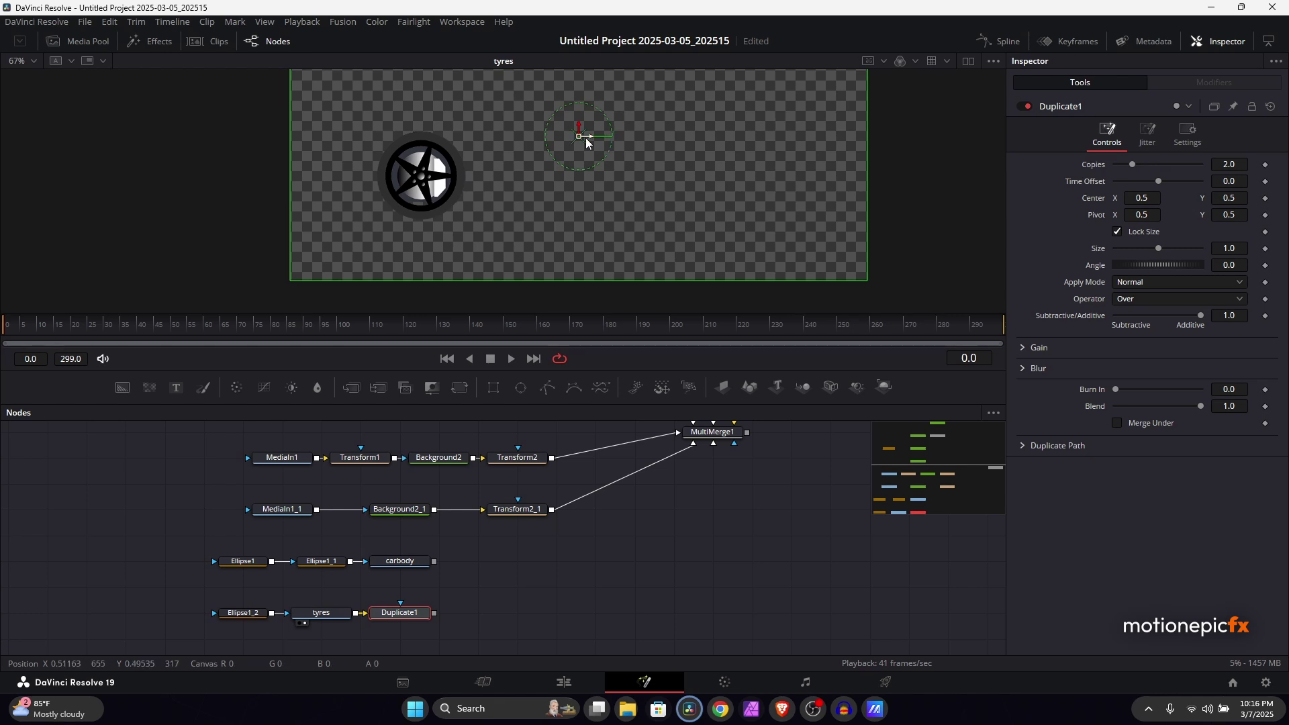
{"action": "left_click_drag", "start_coordinate": [592, 138], "coordinate": [833, 138]}
{"action": "key", "text": "1"}
{"action": "left_click", "coordinate": [693, 501]}
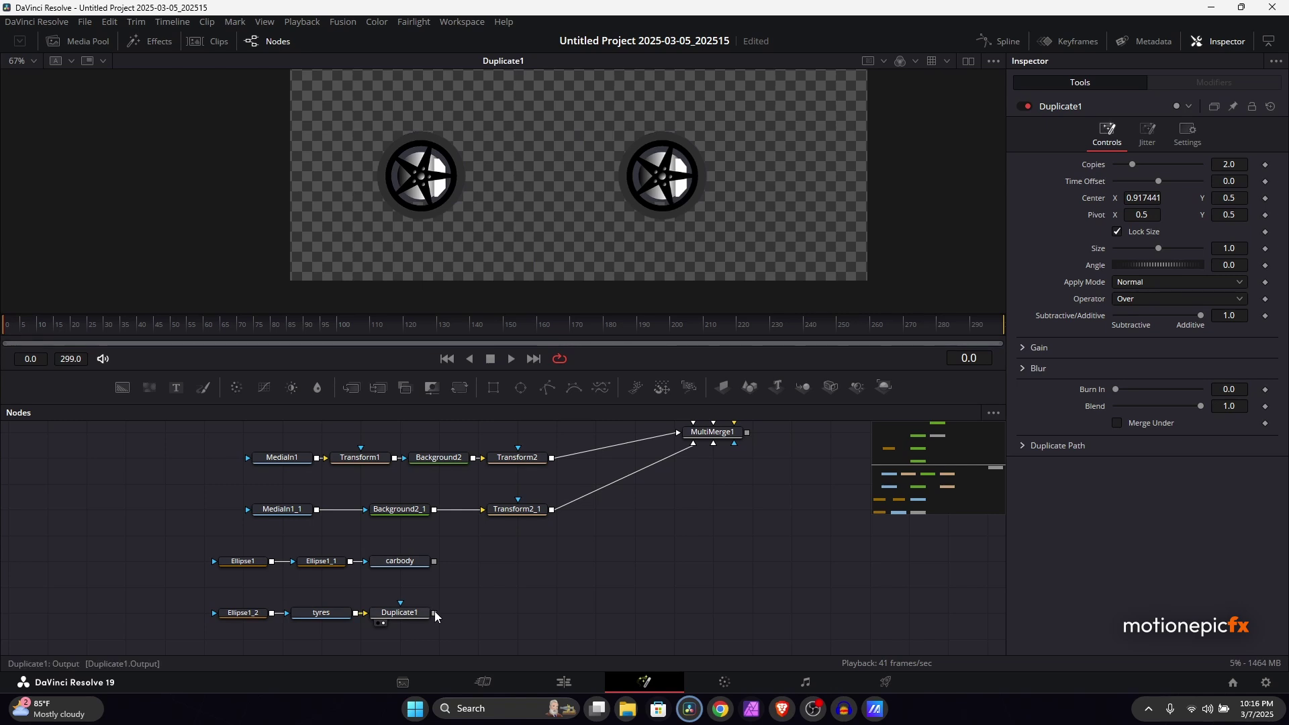
Step: Merge Duplicate1 with carbody and display the resulting Merge1 node
{"action": "left_click_drag", "start_coordinate": [434, 613], "coordinate": [433, 561]}
{"action": "left_click", "coordinate": [521, 609]}
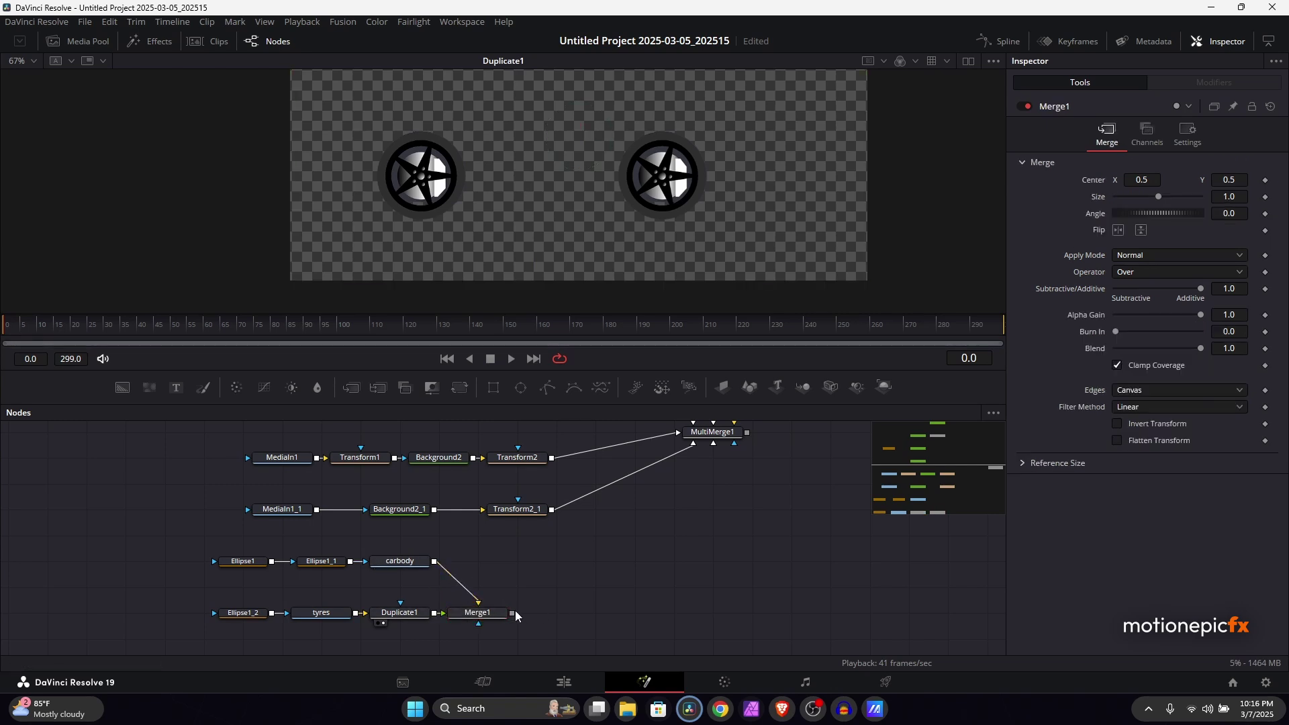
{"action": "left_click_drag", "start_coordinate": [499, 612], "coordinate": [558, 249]}
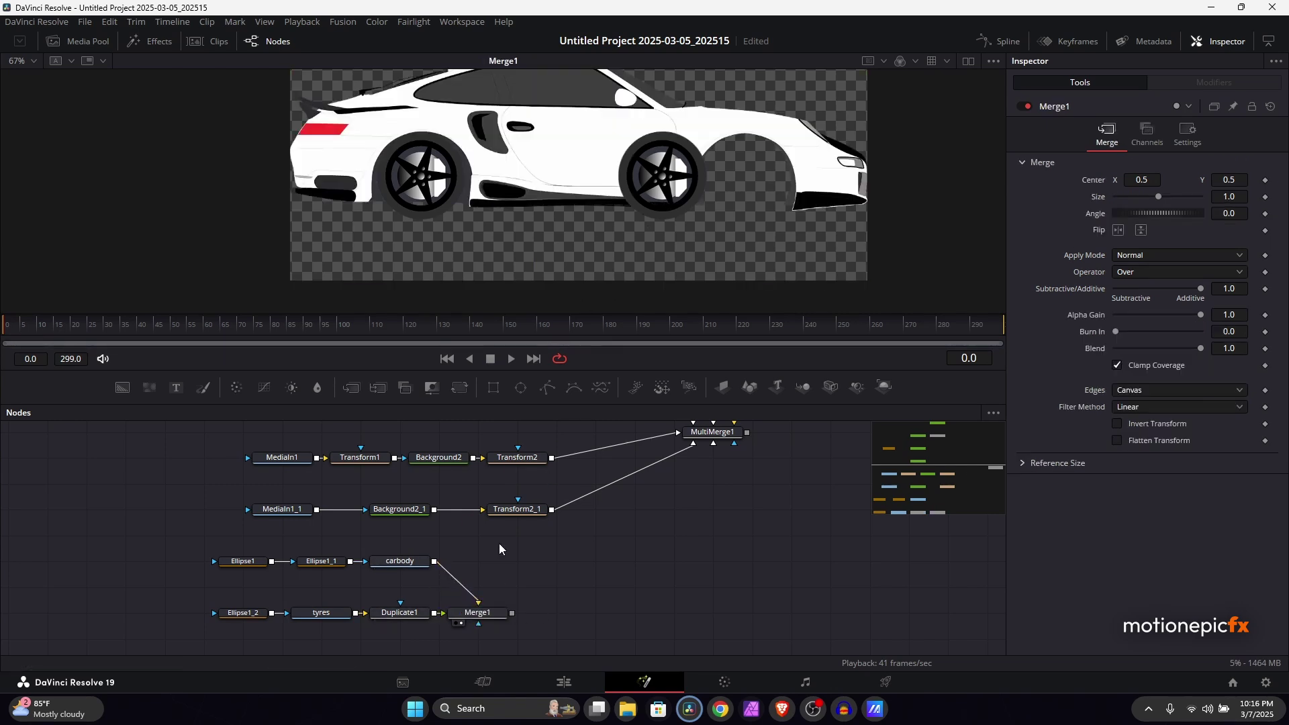
Step: Move the duplicated tyre into the front wheel arch by shifting Duplicate1's Center X to about 1.06
{"action": "left_click", "coordinate": [395, 614]}
{"action": "left_click_drag", "start_coordinate": [838, 139], "coordinate": [915, 145]}
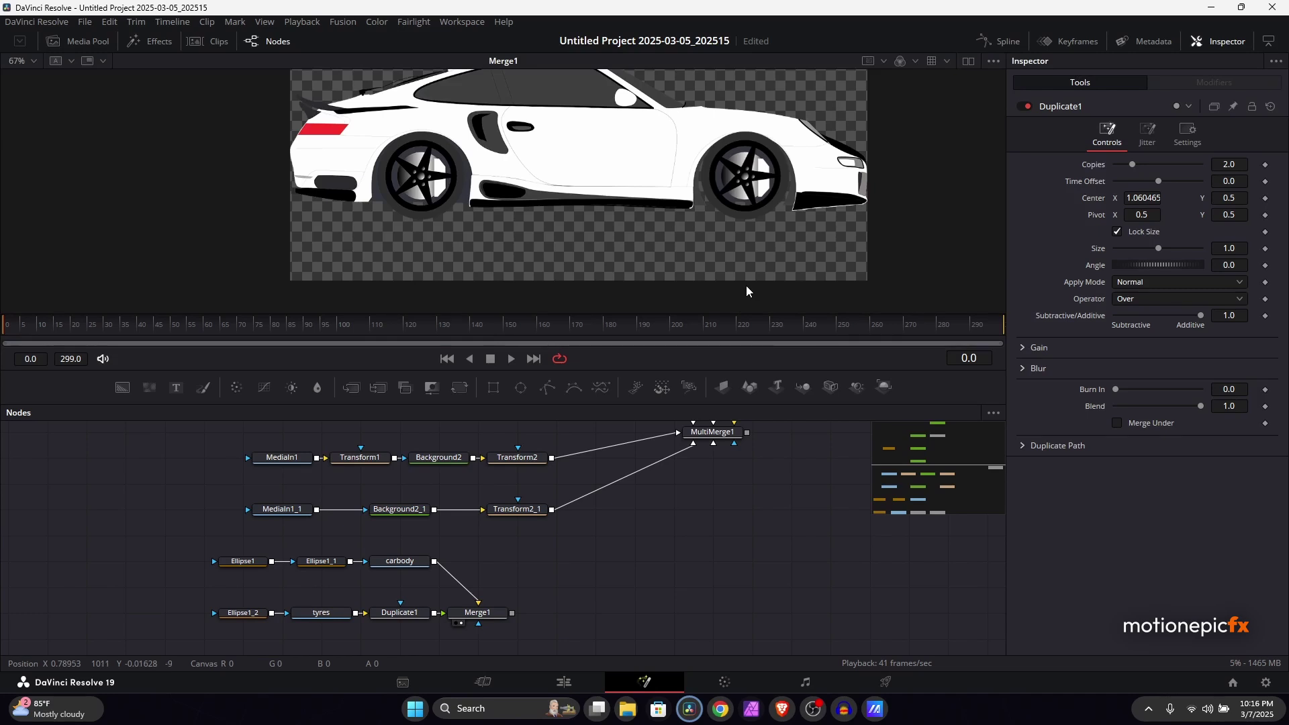
{"action": "scroll", "coordinate": [747, 285], "scroll_direction": "down", "scroll_amount": 2}
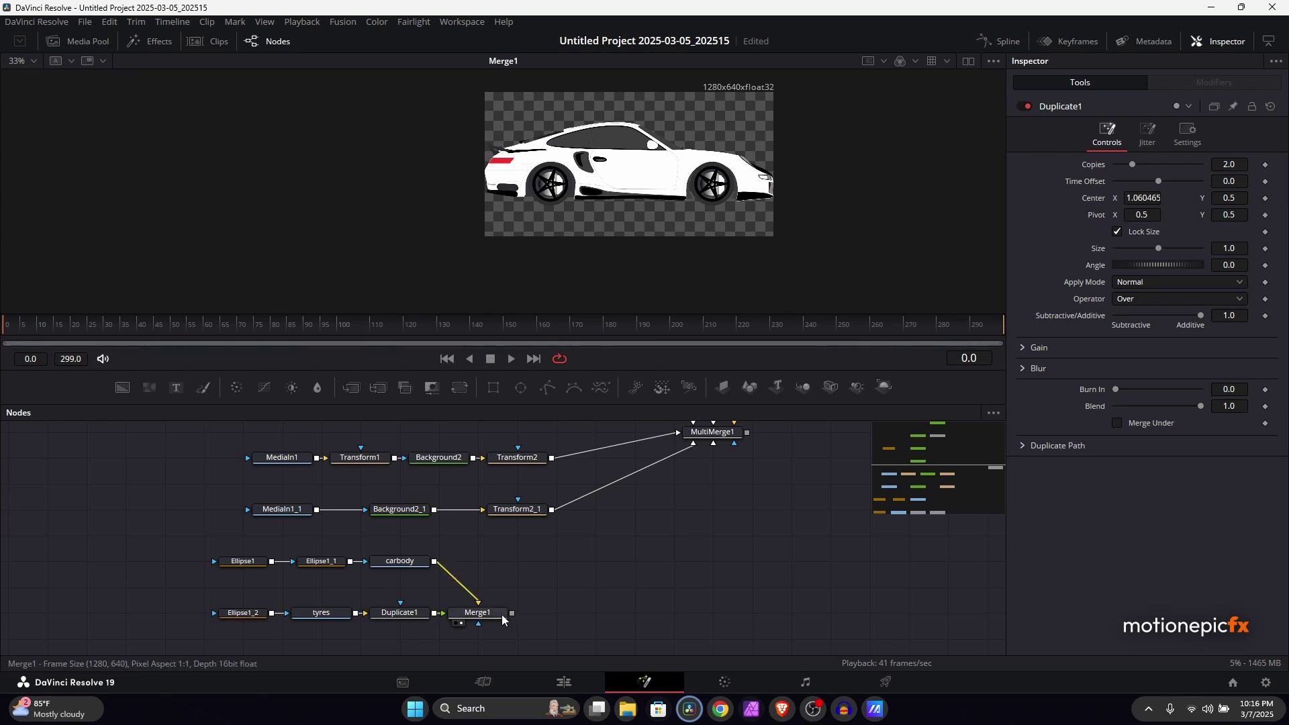
Step: Connect Merge1 to MultiMerge1 and insert a Transform node between them, placed below MultiMerge1
{"action": "left_click_drag", "start_coordinate": [512, 613], "coordinate": [727, 441]}
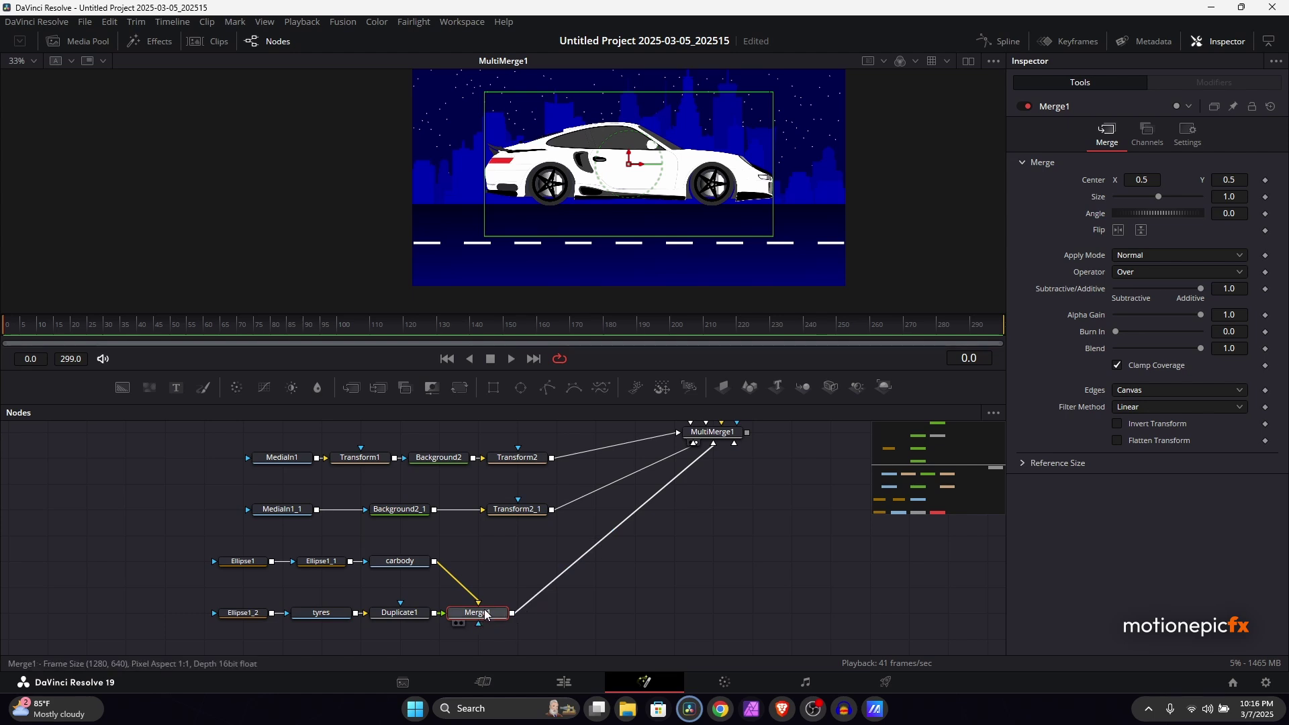
{"action": "key", "text": "shift+space"}
{"action": "type", "text": "dup"}
{"action": "key", "text": "BackSpace"}
{"action": "key", "text": "BackSpace"}
{"action": "key", "text": "BackSpace"}
{"action": "type", "text": "xf"}
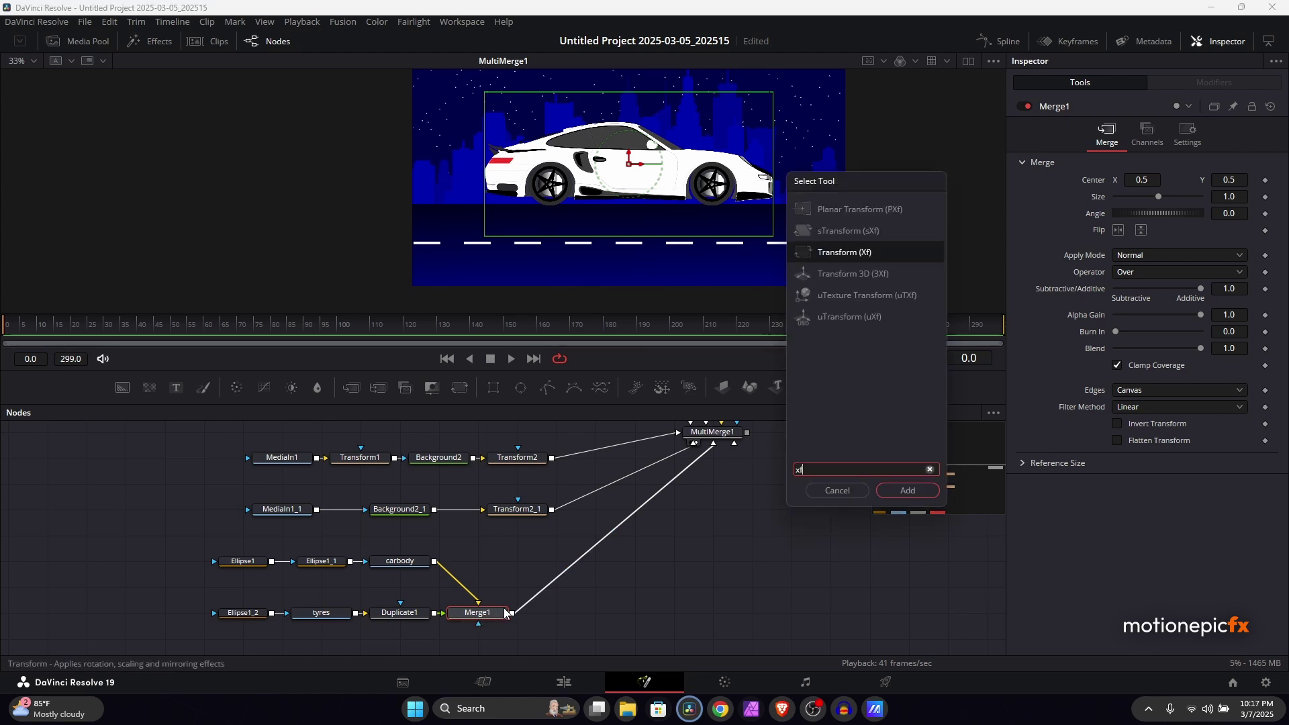
{"action": "key", "text": "Return"}
{"action": "left_click_drag", "start_coordinate": [560, 614], "coordinate": [726, 616]}
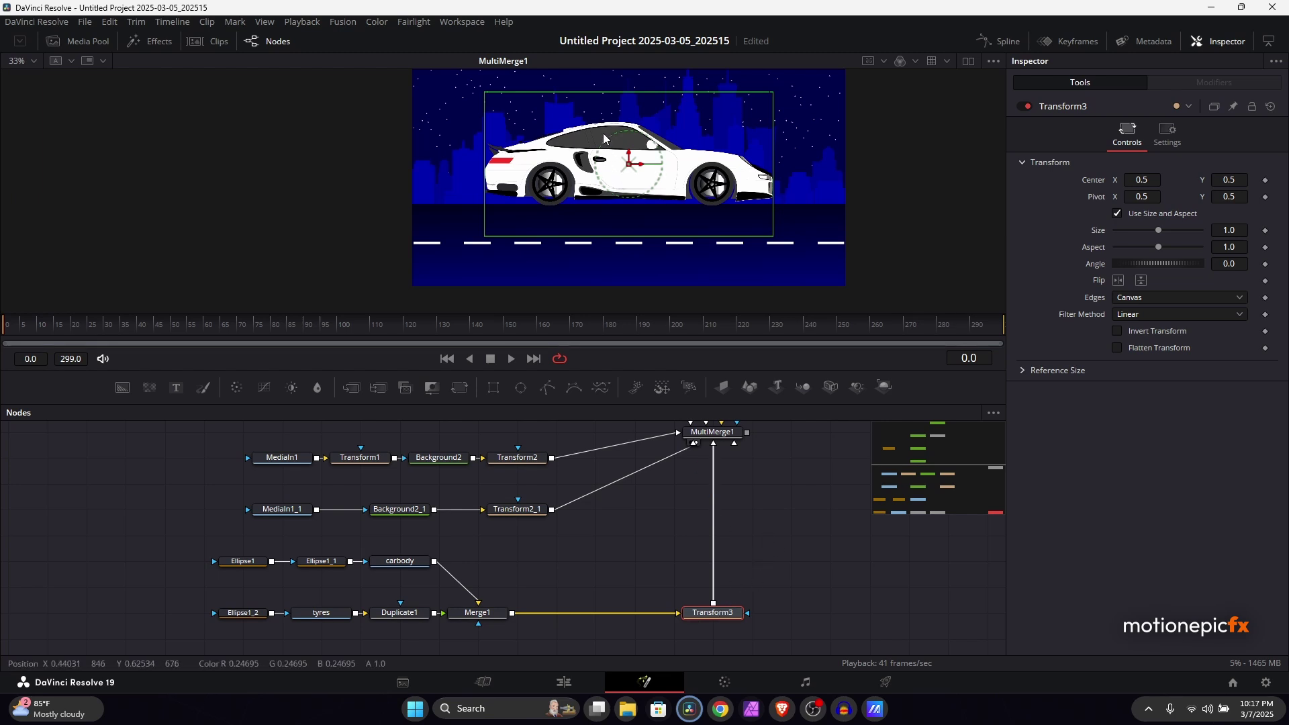
Step: Scale the car to 0.556 in Transform3 and lower it onto the road at a Center Y of about 0.058
{"action": "left_click_drag", "start_coordinate": [608, 149], "coordinate": [603, 218]}
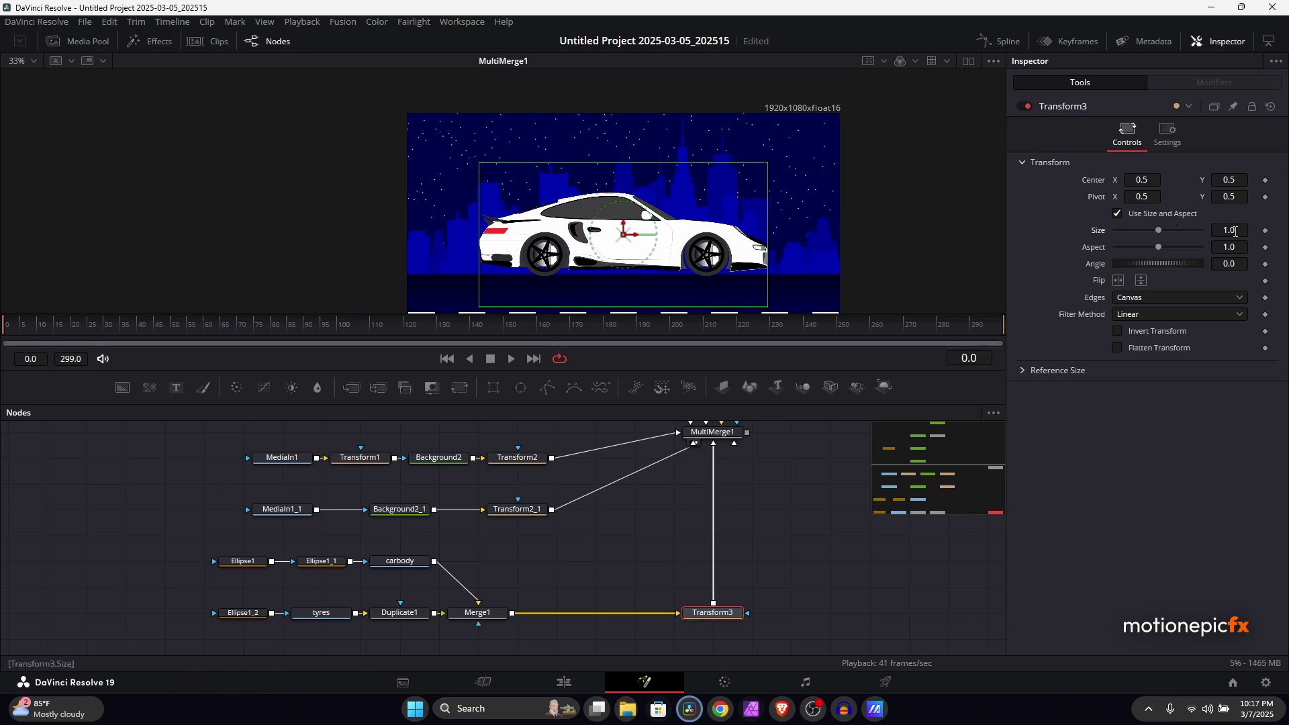
{"action": "left_click_drag", "start_coordinate": [1236, 231], "coordinate": [937, 232]}
{"action": "mouse_move", "coordinate": [615, 230]}
{"action": "left_mouse_down"}
{"action": "mouse_move", "coordinate": [620, 150]}
{"action": "mouse_move", "coordinate": [622, 212]}
{"action": "left_mouse_up"}
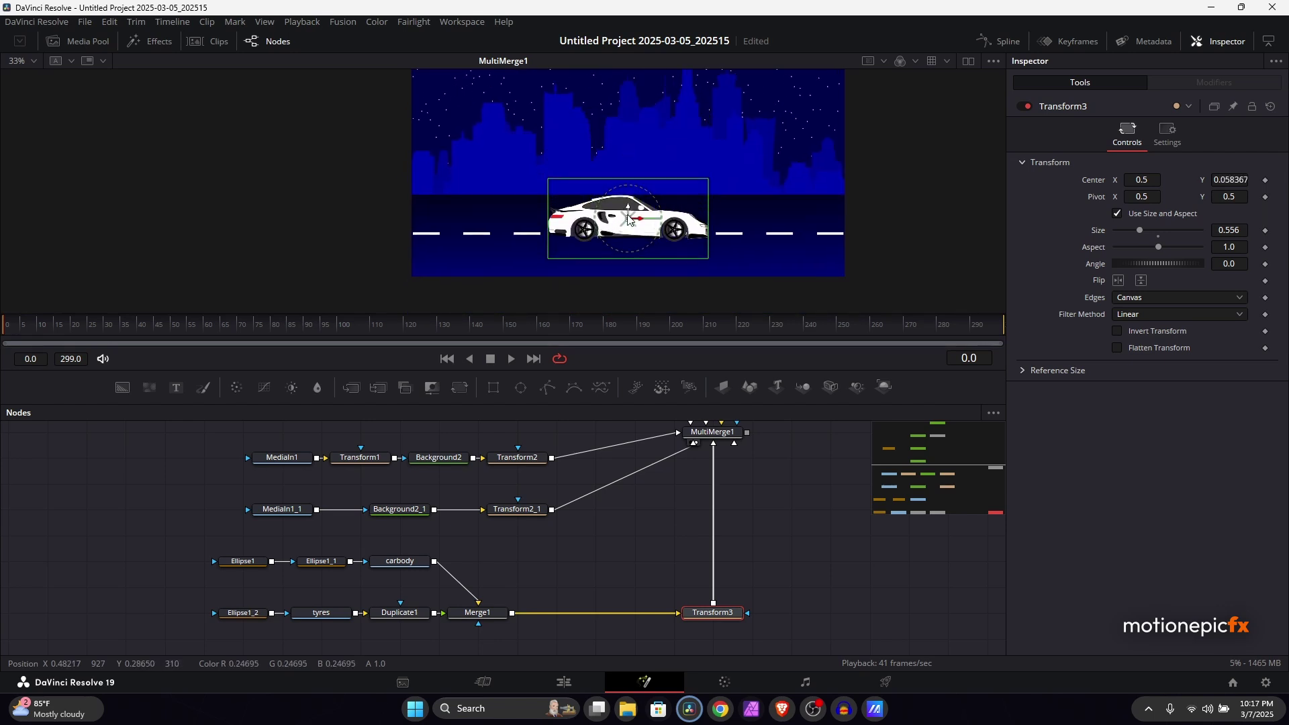
{"action": "left_click", "coordinate": [779, 600]}
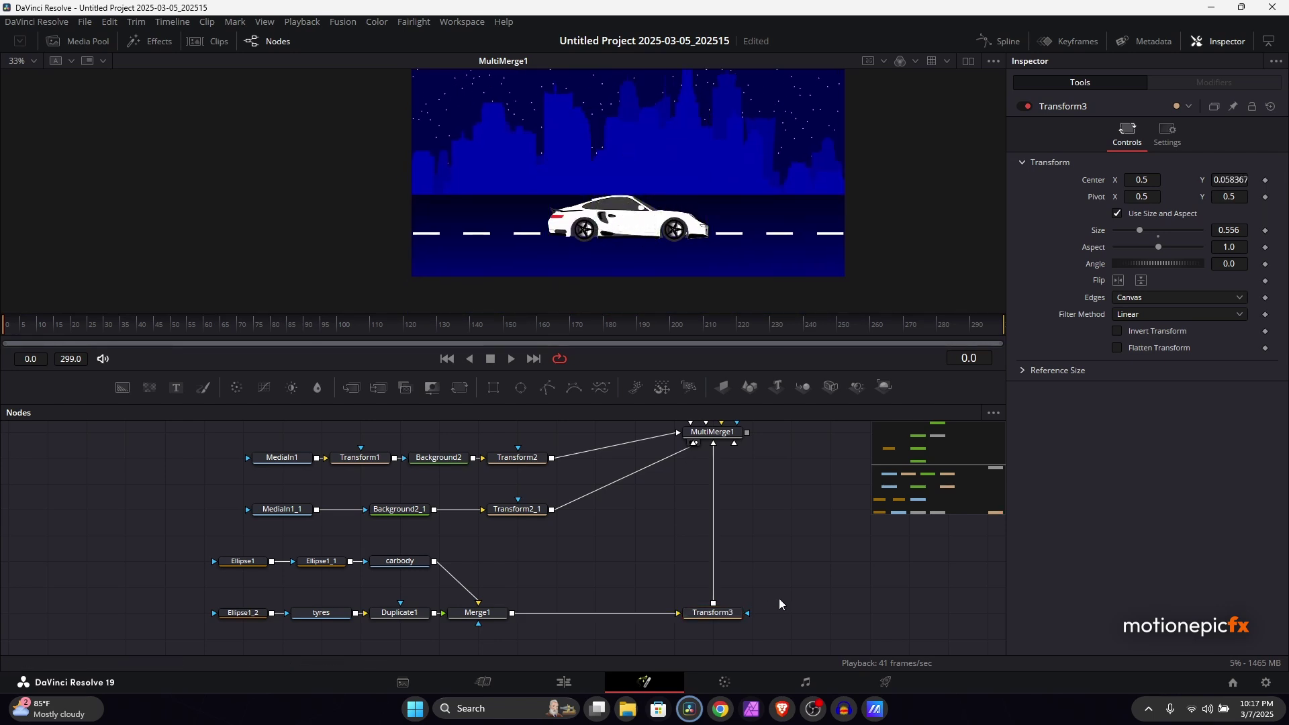
Step: Merge a Text node over Merge1 reading "19 year old boy" and position the text above the car
{"action": "left_click_drag", "start_coordinate": [523, 544], "coordinate": [576, 471]}
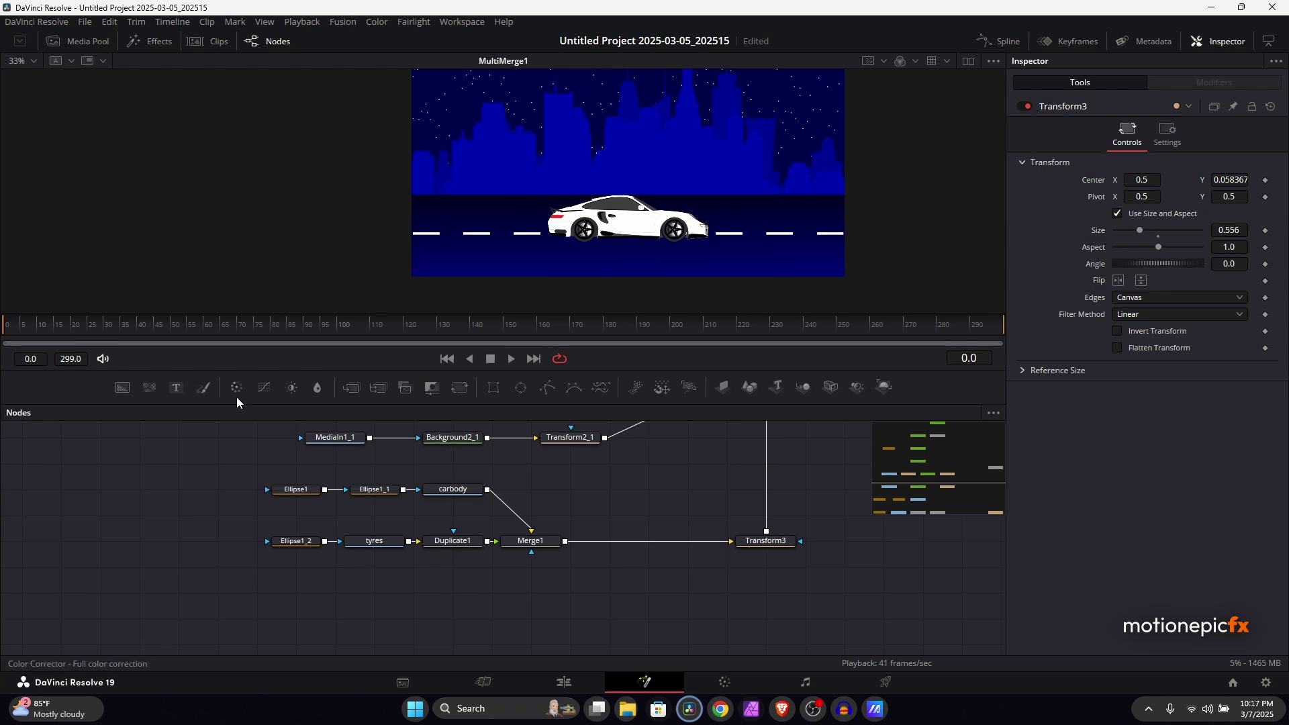
{"action": "left_click_drag", "start_coordinate": [176, 387], "coordinate": [565, 541]}
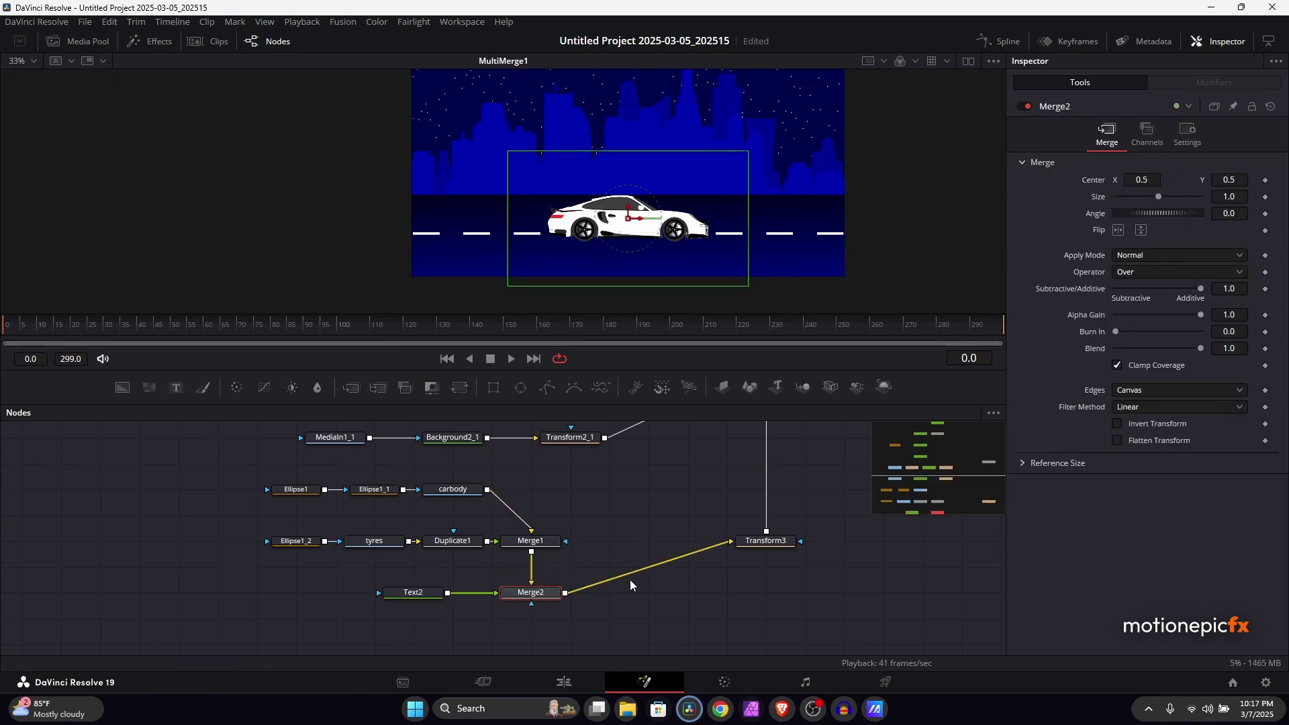
{"action": "left_click", "coordinate": [410, 595]}
{"action": "left_click", "coordinate": [1045, 274]}
{"action": "type", "text": "1"}
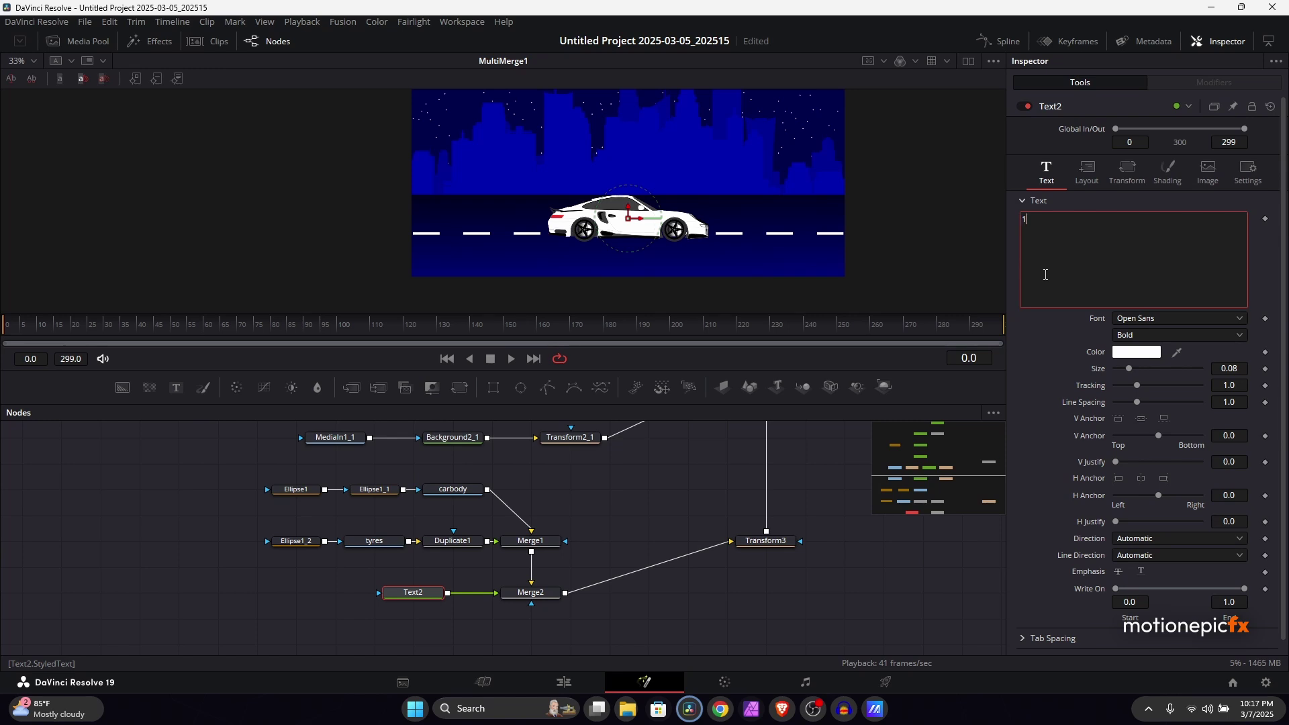
{"action": "type", "text": "9 year old boy"}
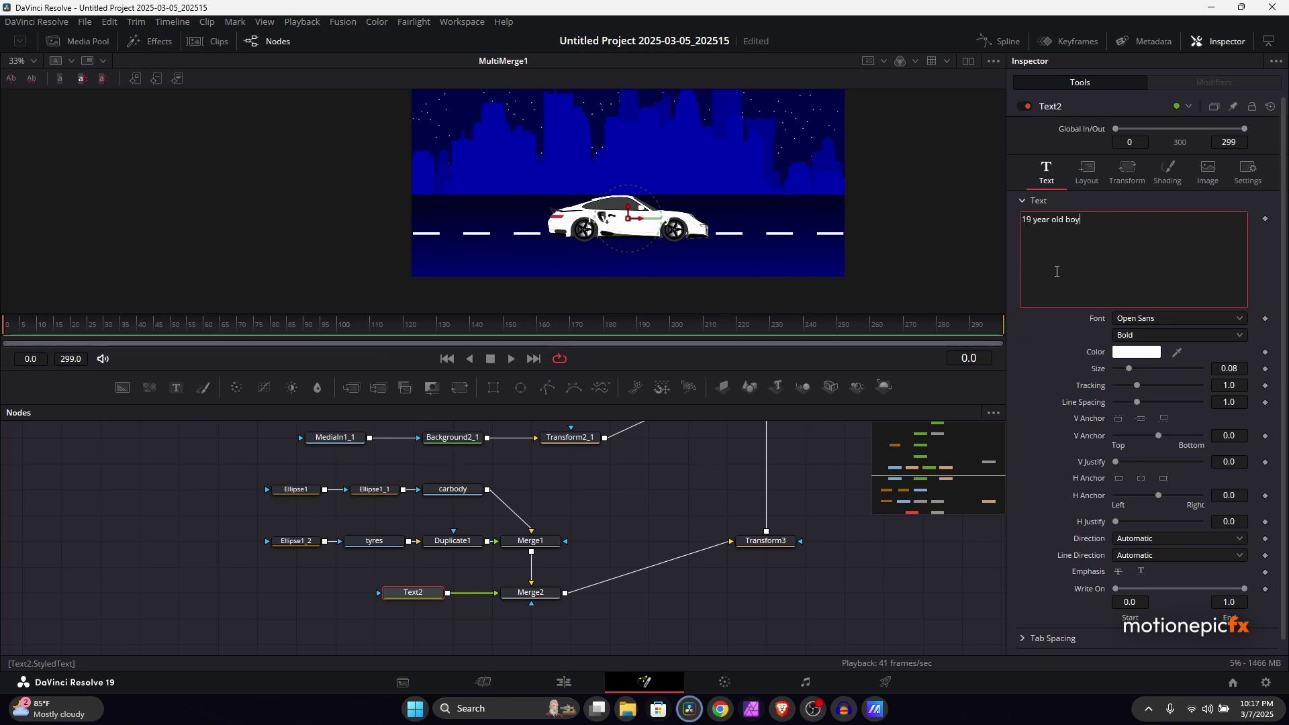
{"action": "left_click_drag", "start_coordinate": [628, 207], "coordinate": [637, 171]}
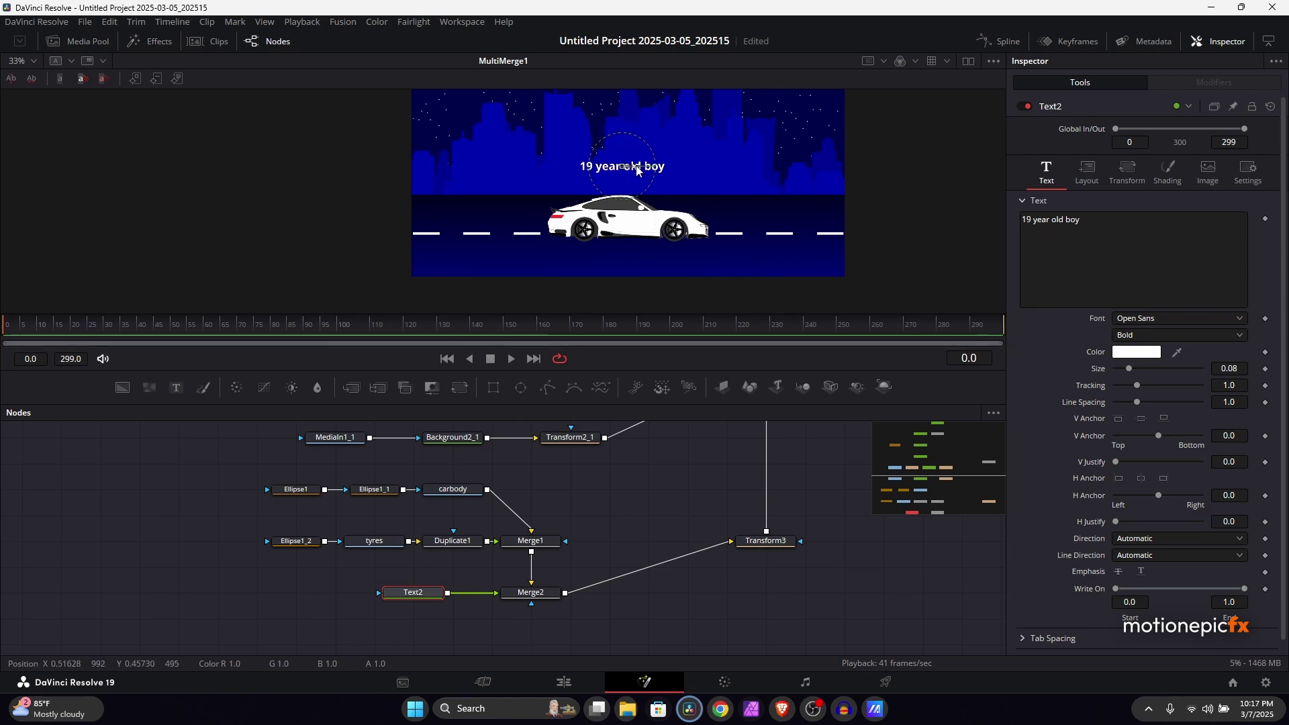
{"action": "left_click", "coordinate": [823, 569]}
Step: Add an sStar node in the empty area below the text branch and display it
{"action": "scroll", "coordinate": [469, 583], "scroll_direction": "down", "scroll_amount": 2}
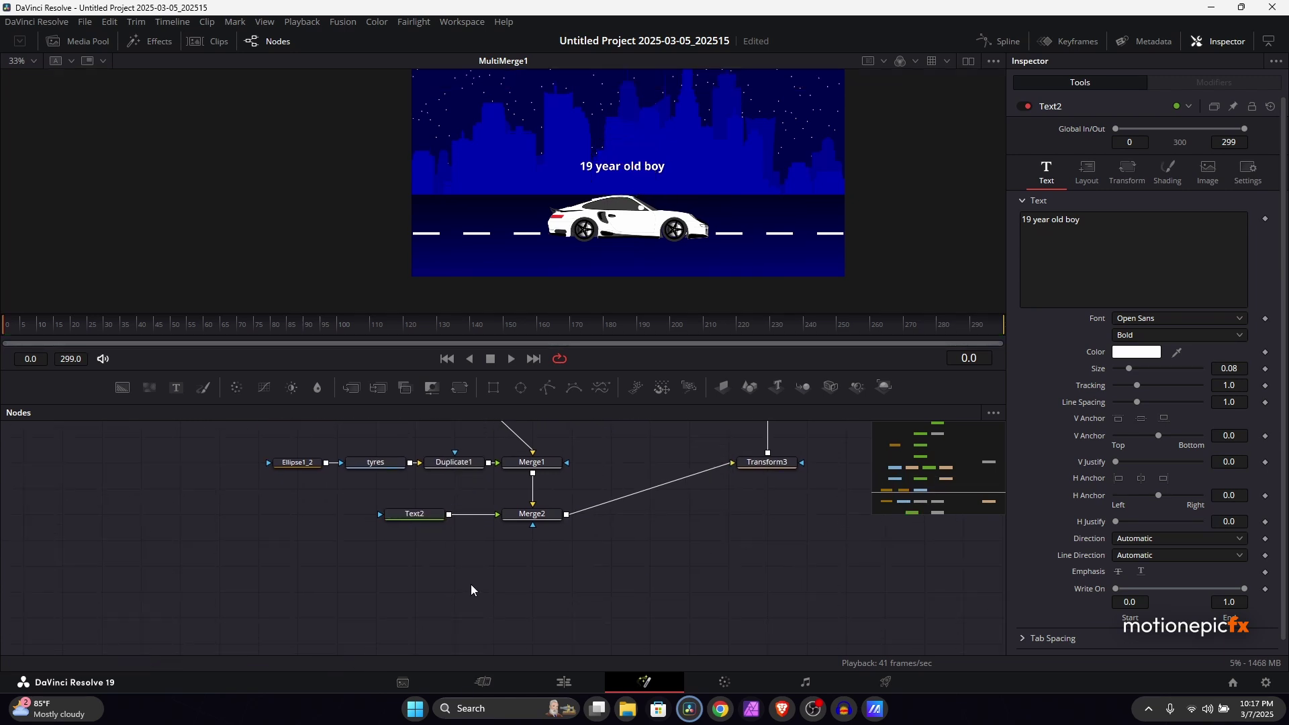
{"action": "key", "text": "shift+space"}
{"action": "type", "text": "ssta"}
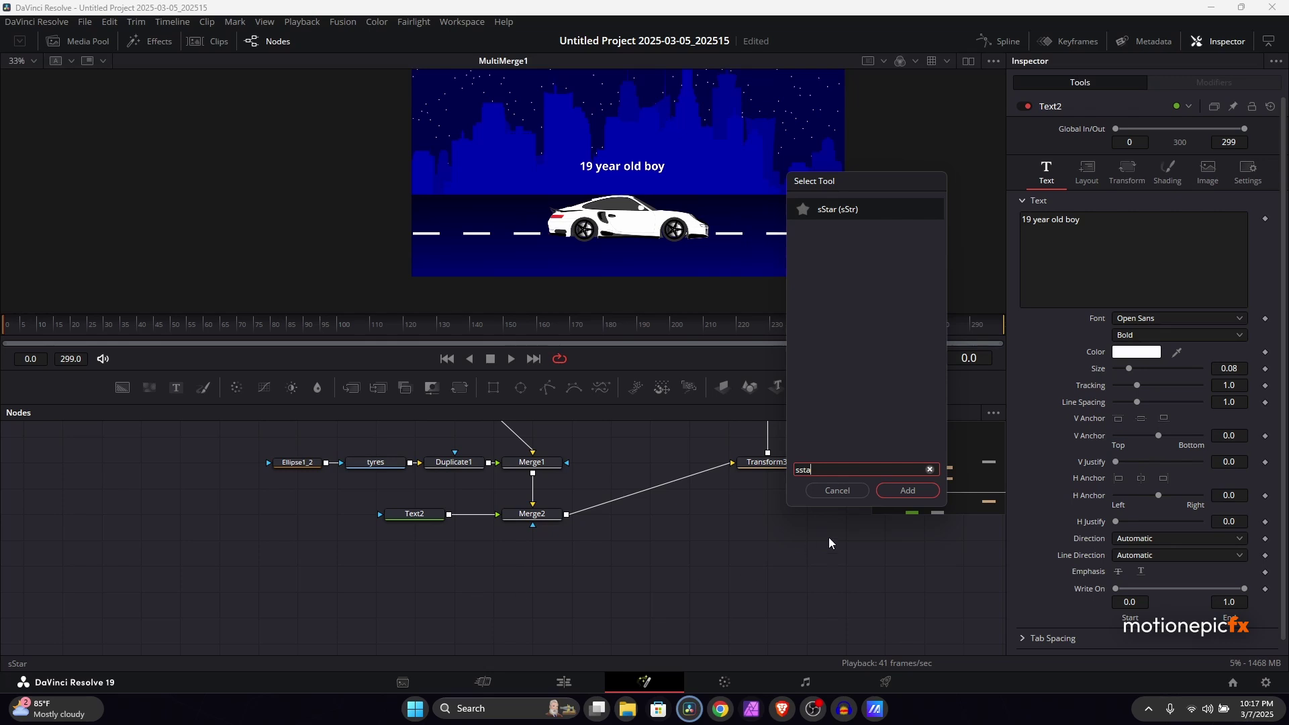
{"action": "left_click", "coordinate": [907, 491]}
{"action": "left_click", "coordinate": [438, 601]}
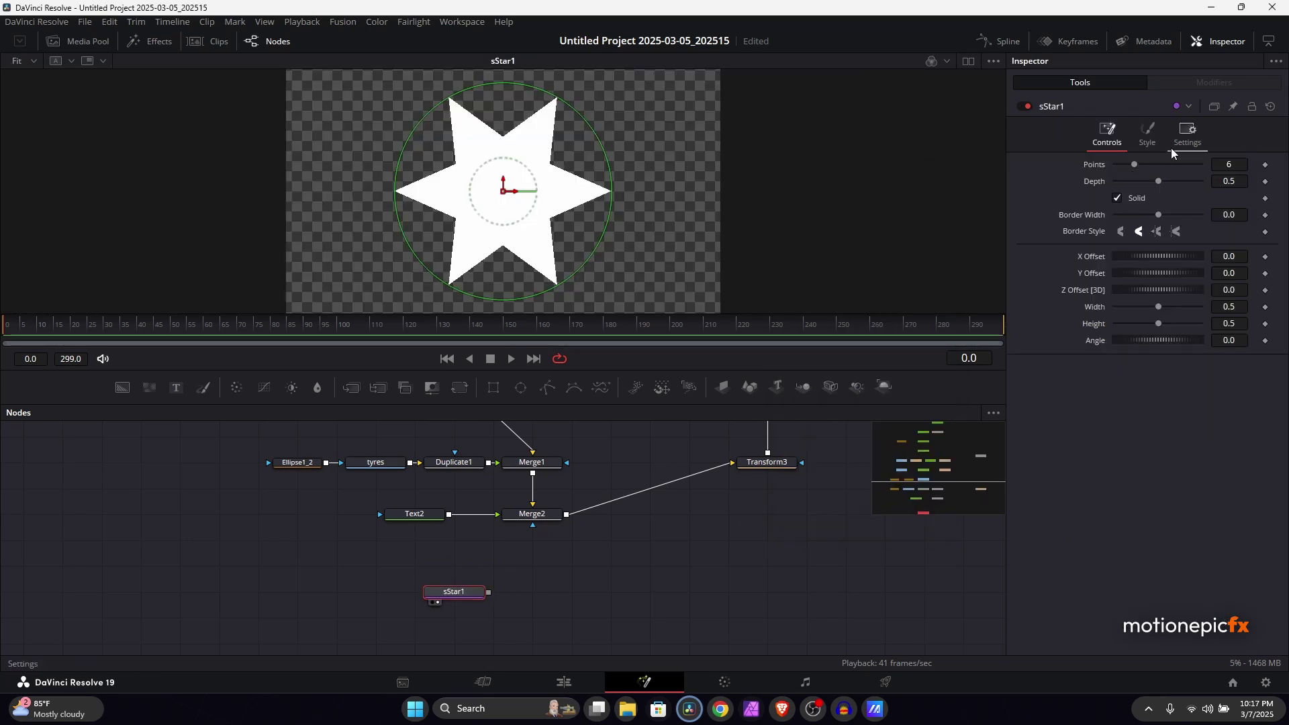
Step: Turn the star into a small downward triangle with 3 points, angle -90, and width and height of about 0.045
{"action": "left_click", "coordinate": [1226, 164]}
{"action": "type", "text": "3"}
{"action": "key", "text": "Return"}
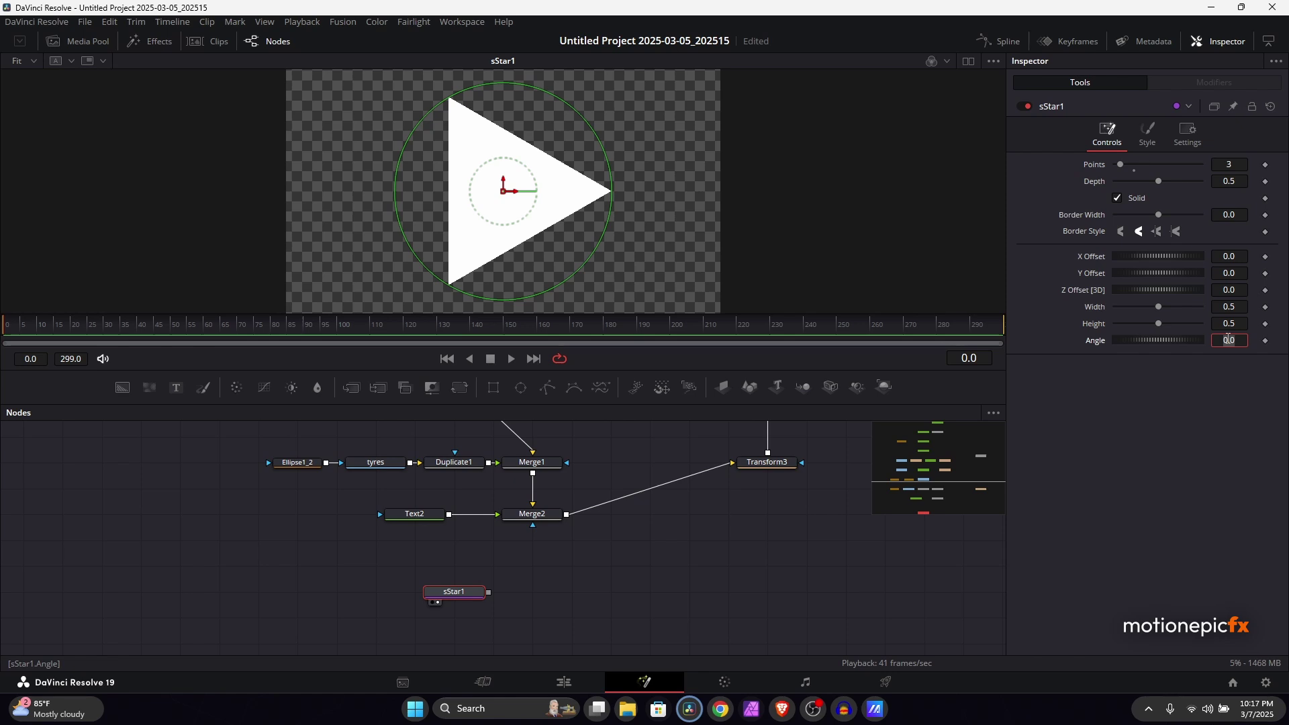
{"action": "left_click", "coordinate": [1229, 340]}
{"action": "type", "text": "-90"}
{"action": "key", "text": "Tab"}
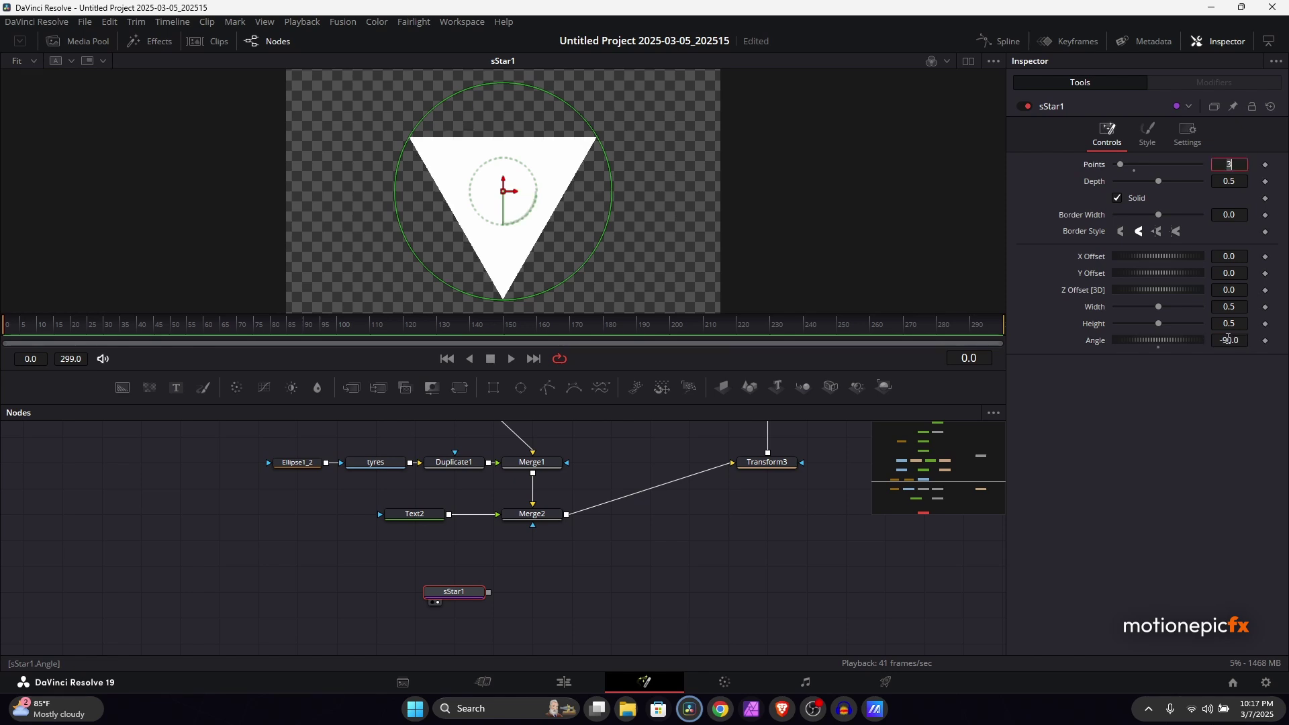
{"action": "left_click_drag", "start_coordinate": [576, 273], "coordinate": [505, 196]}
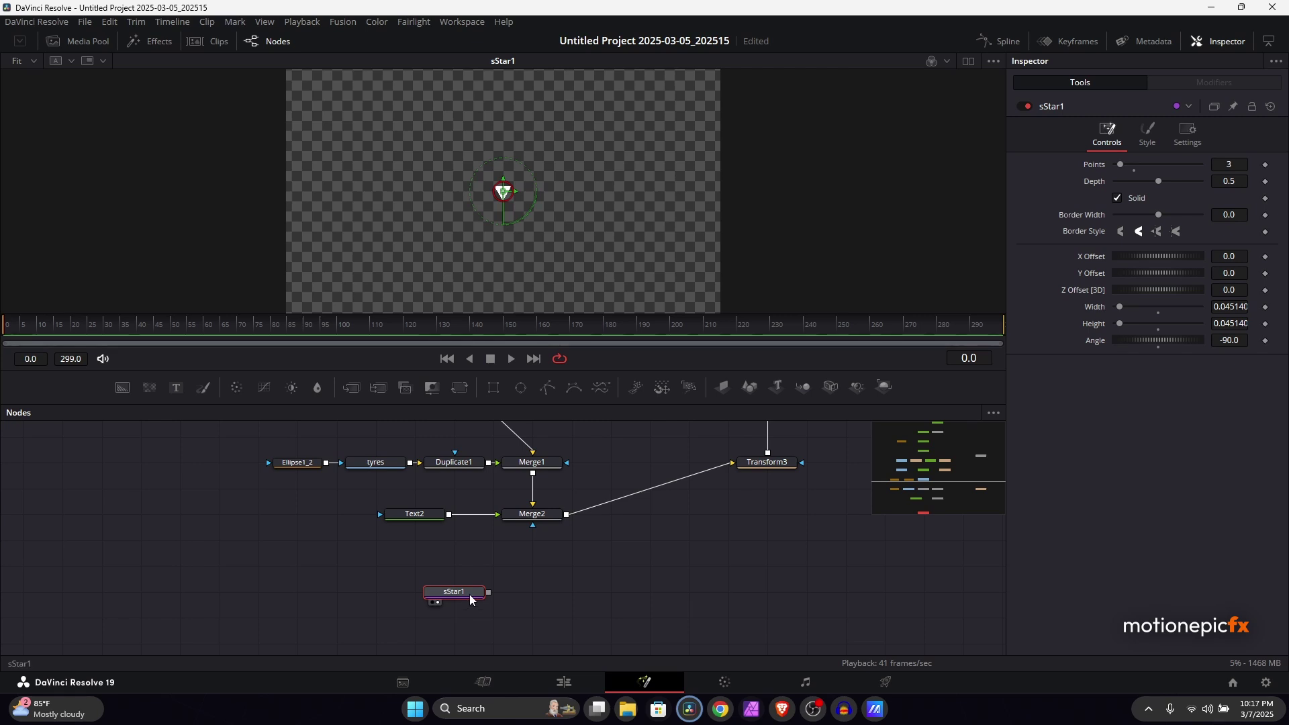
Step: Add an sRender node after sStar1
{"action": "key", "text": "shift+space"}
{"action": "type", "text": "sren"}
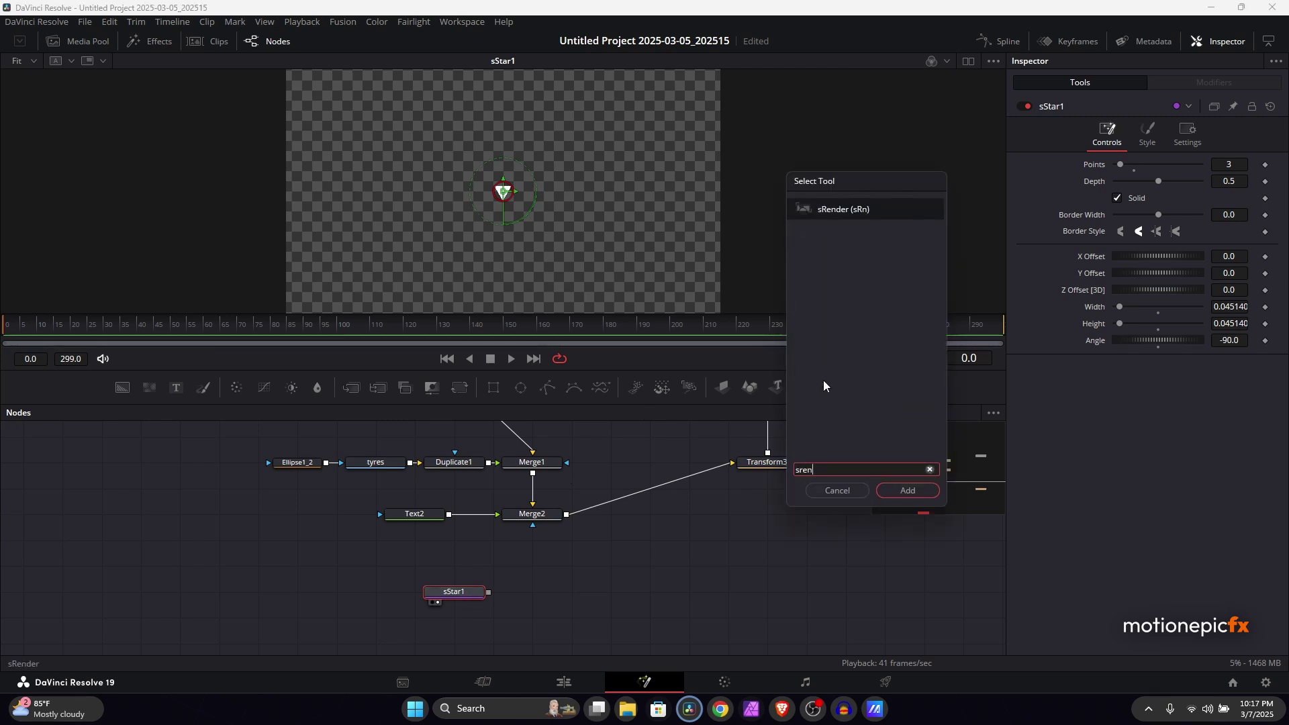
{"action": "left_click", "coordinate": [905, 492]}
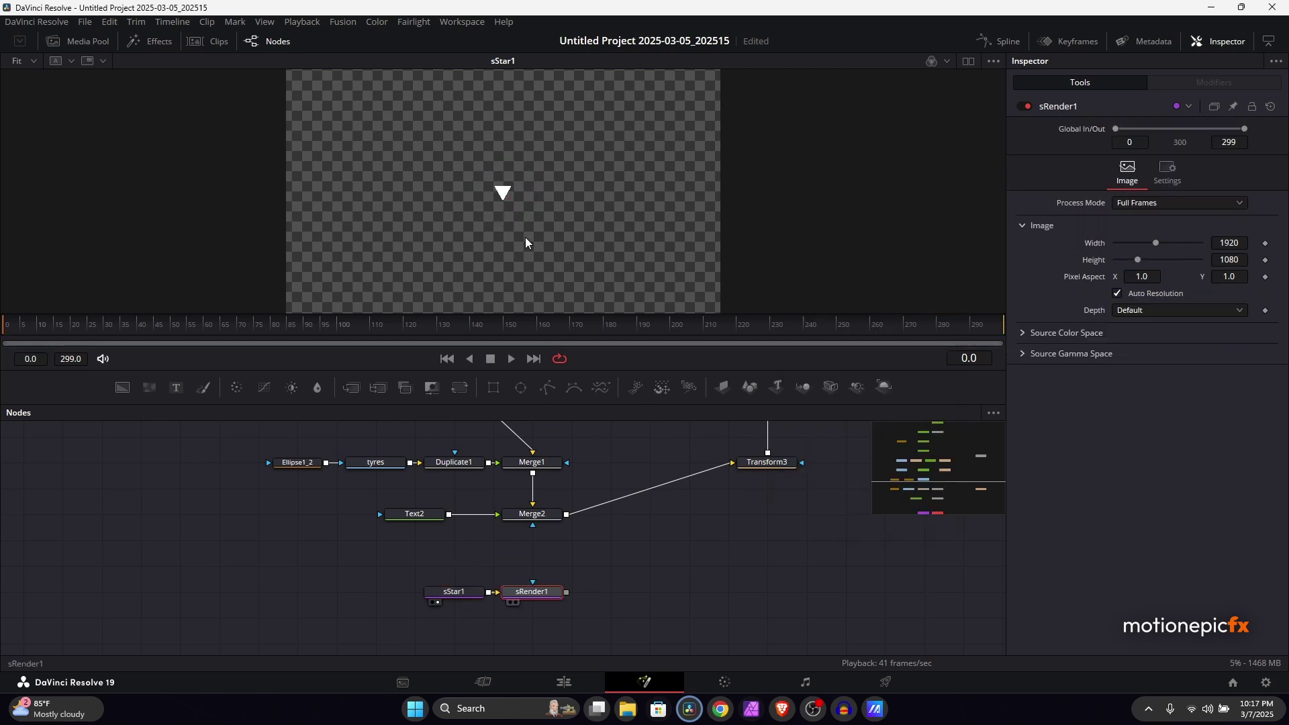
Step: Merge sRender1 with Merge2's output ahead of Transform3 and align the three new nodes beneath Merge2
{"action": "left_click_drag", "start_coordinate": [433, 563], "coordinate": [537, 608]}
{"action": "left_click_drag", "start_coordinate": [534, 591], "coordinate": [567, 517]}
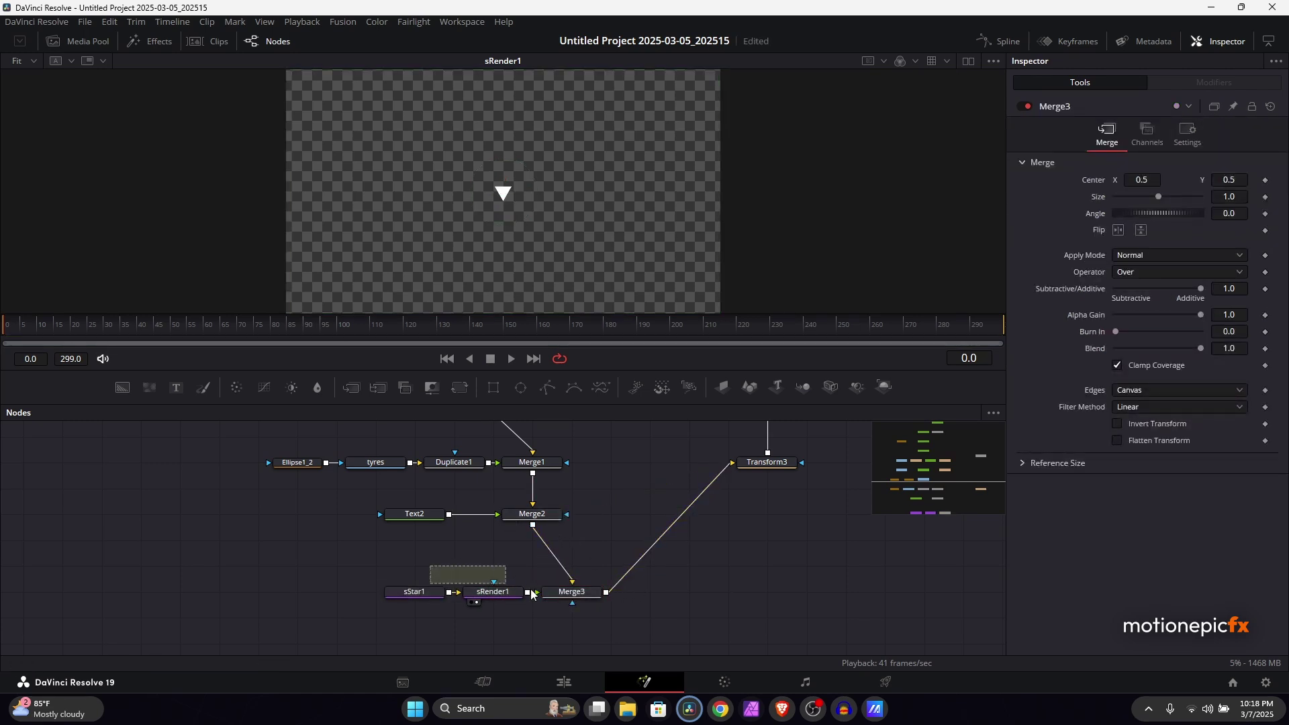
{"action": "mouse_move", "coordinate": [531, 595]}
{"action": "left_mouse_down"}
{"action": "mouse_move", "coordinate": [577, 609]}
{"action": "mouse_move", "coordinate": [526, 595]}
{"action": "left_mouse_up"}
{"action": "left_click", "coordinate": [595, 547]}
Step: Display Transform3 and place the triangle between text and car with sStar1's X Offset -0.044 and Y Offset 0.157
{"action": "left_click_drag", "start_coordinate": [758, 467], "coordinate": [602, 214]}
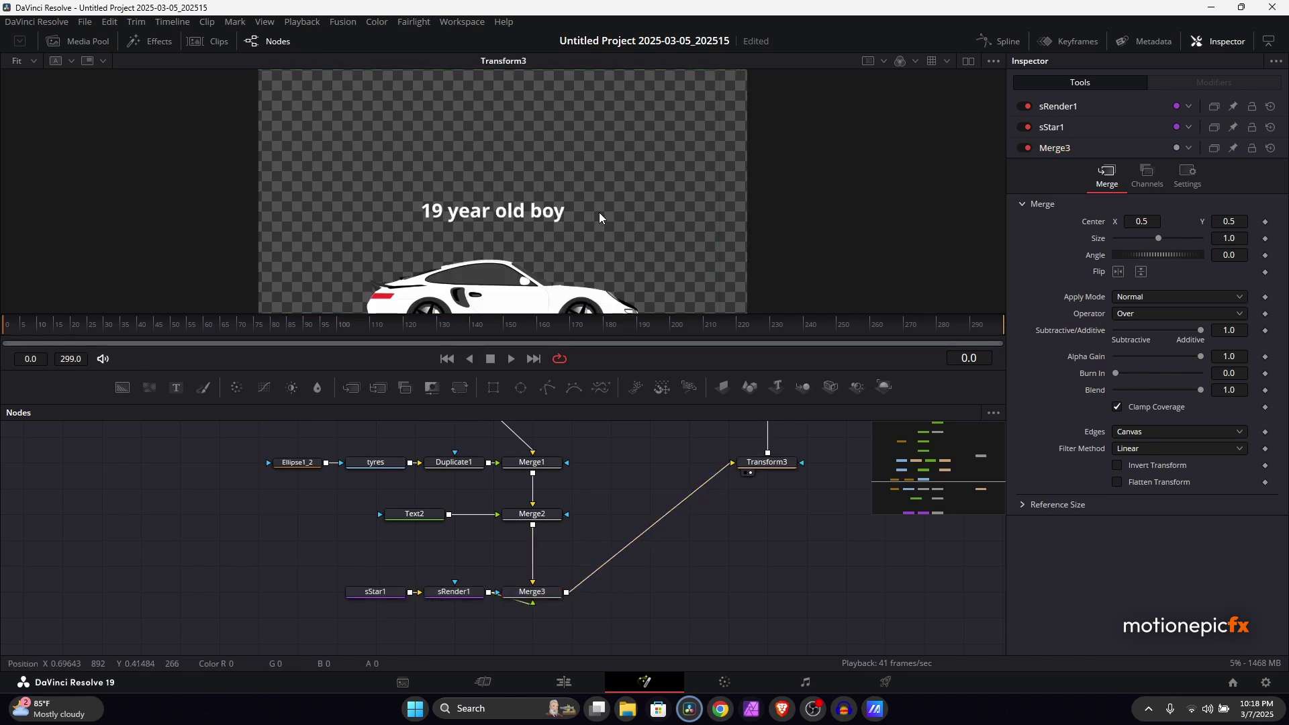
{"action": "left_click", "coordinate": [375, 591]}
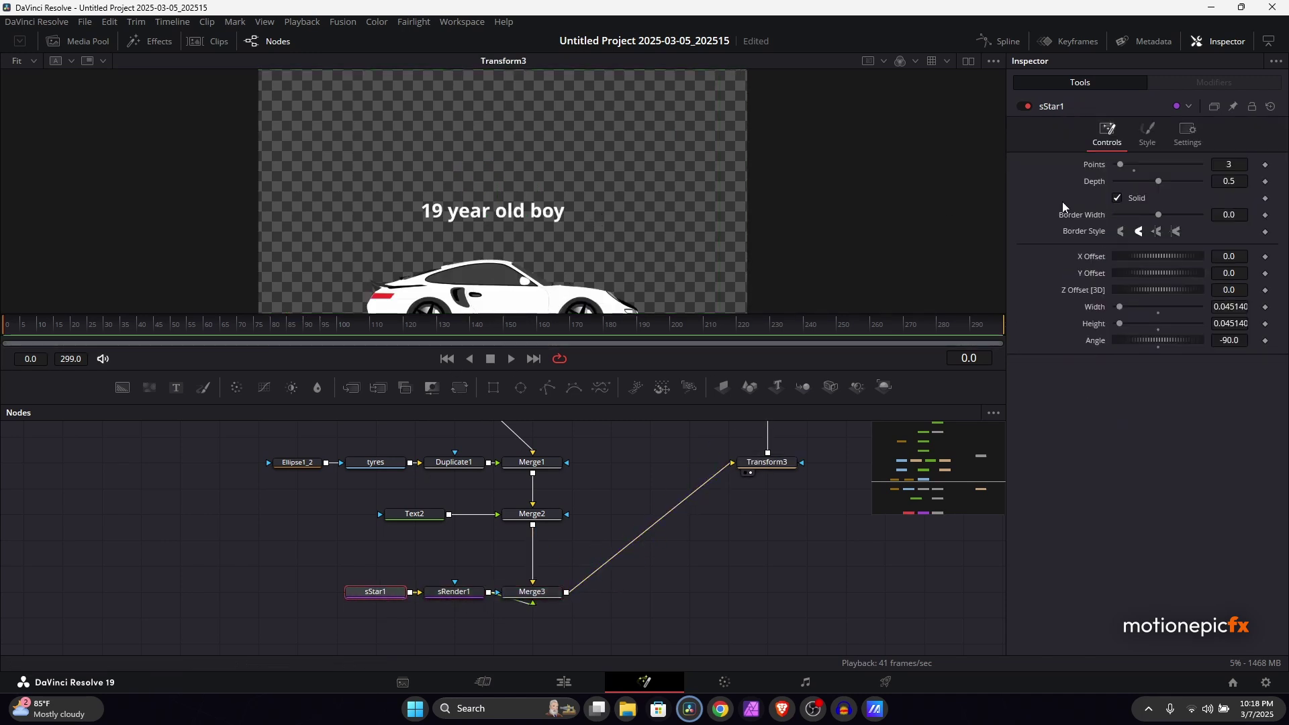
{"action": "left_click_drag", "start_coordinate": [1235, 273], "coordinate": [1282, 273]}
{"action": "left_click_drag", "start_coordinate": [503, 238], "coordinate": [485, 239]}
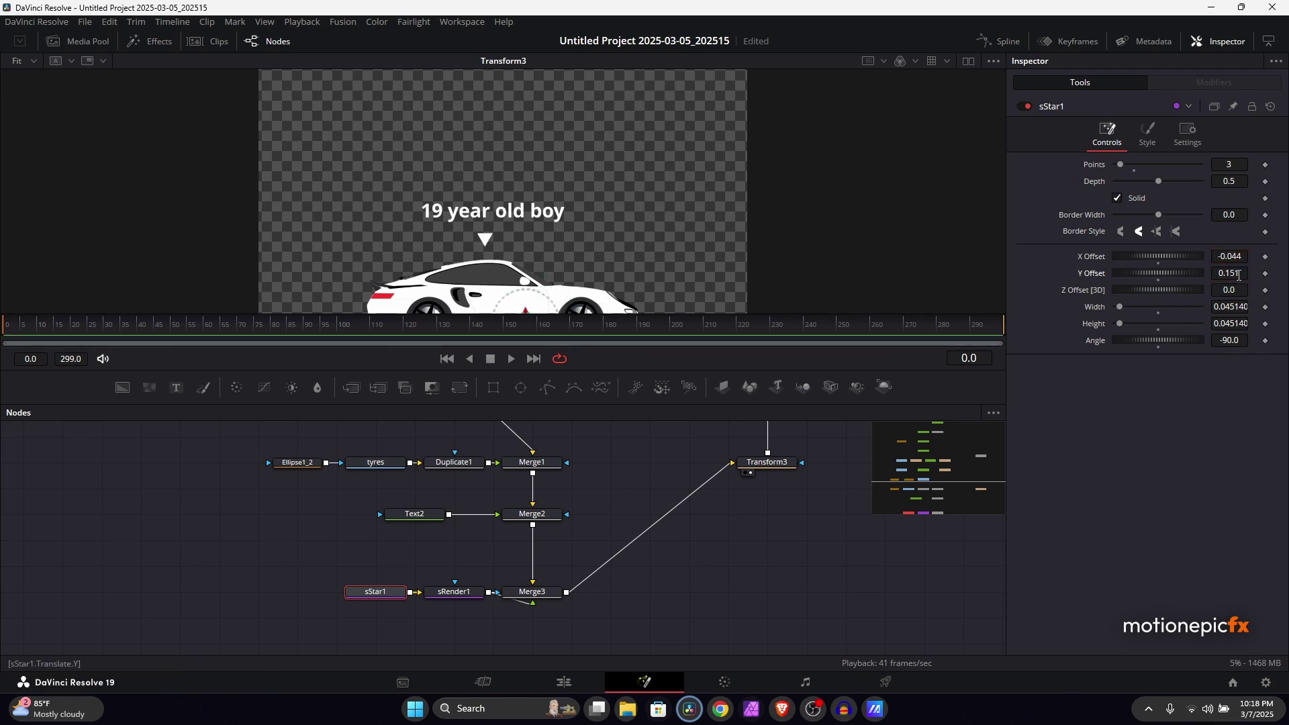
Step: Recolour the sStar1 triangle bright green, #00ff00
{"action": "left_click", "coordinate": [1146, 138]}
{"action": "left_click", "coordinate": [1154, 164]}
{"action": "left_click", "coordinate": [594, 250]}
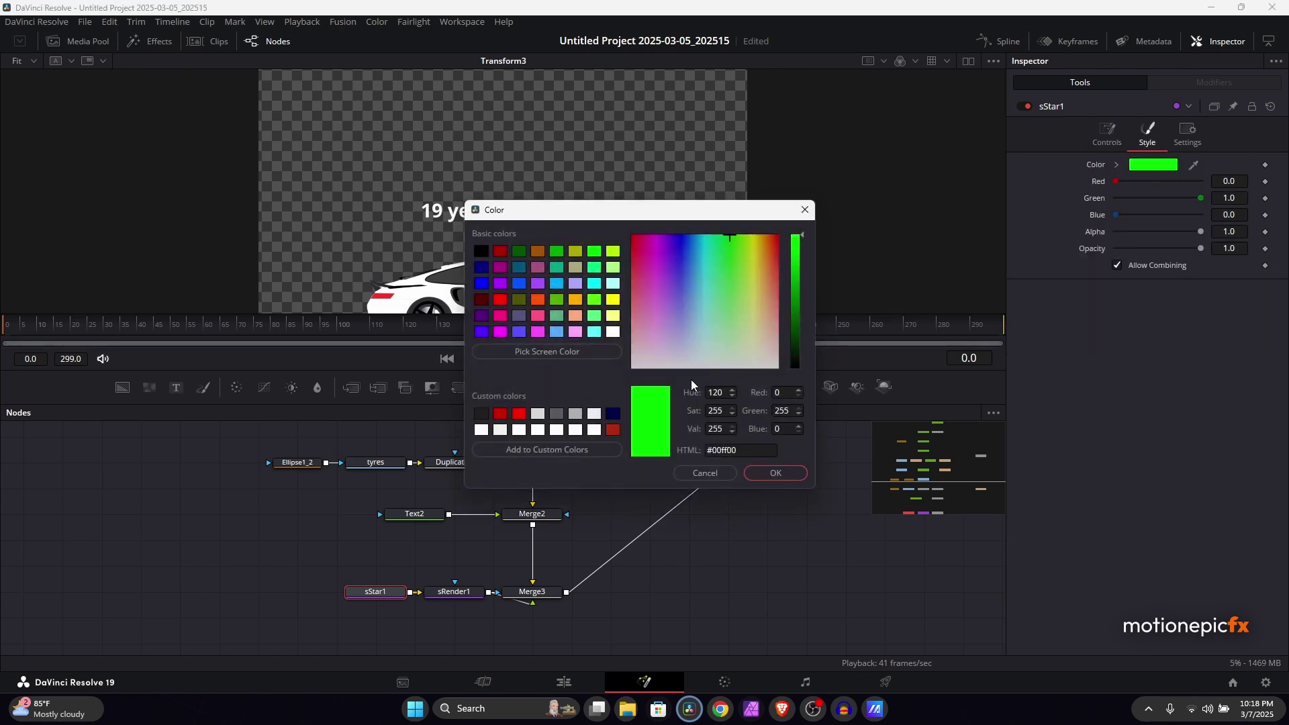
{"action": "left_click", "coordinate": [769, 474]}
{"action": "left_click", "coordinate": [753, 565]}
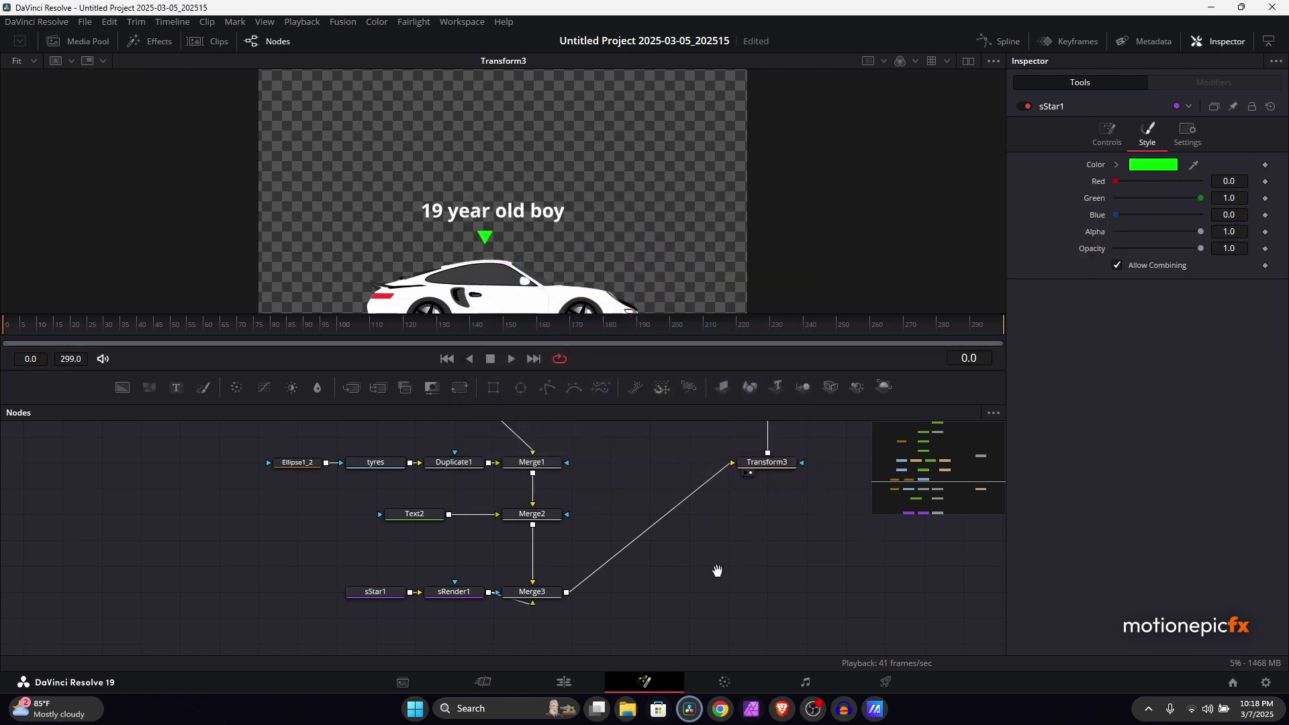
Step: Add a Rectangle mask beneath Merge3 and connect it as Merge3's effect mask in place of the sRender1 mask link
{"action": "left_click_drag", "start_coordinate": [717, 571], "coordinate": [715, 499]}
{"action": "left_click_drag", "start_coordinate": [635, 501], "coordinate": [638, 544]}
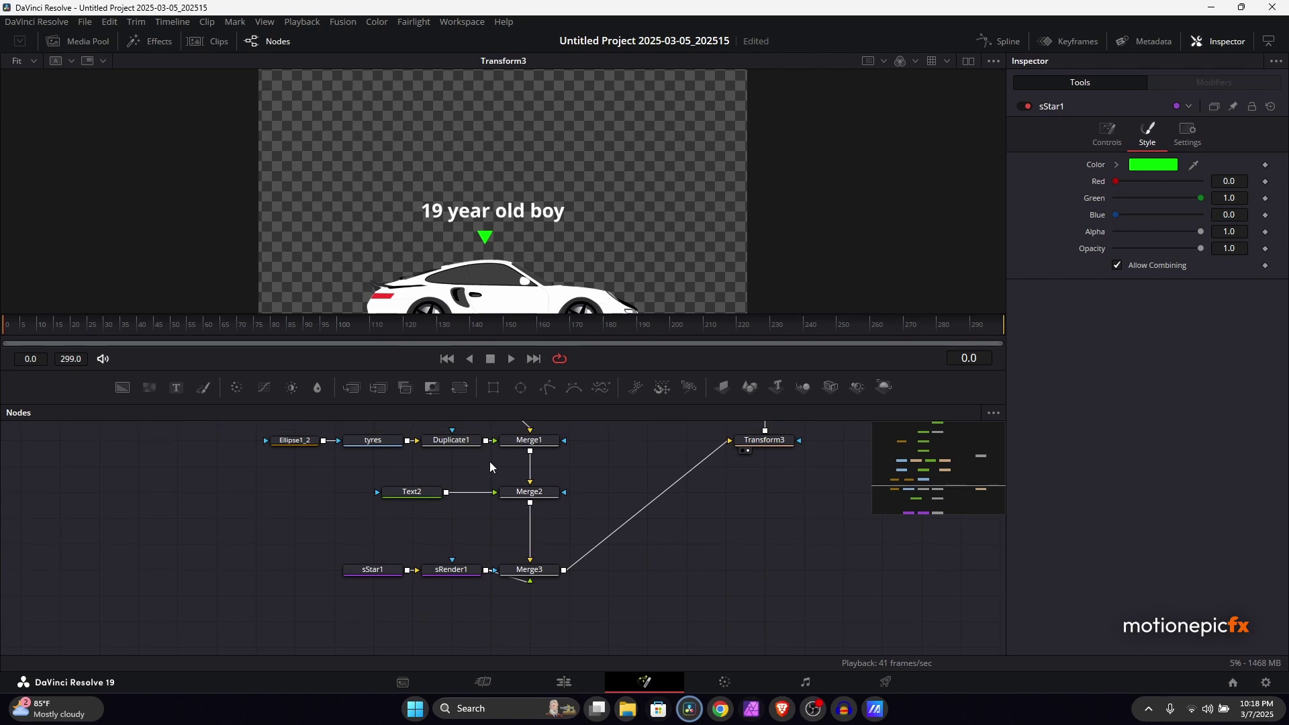
{"action": "left_click_drag", "start_coordinate": [492, 389], "coordinate": [538, 610]}
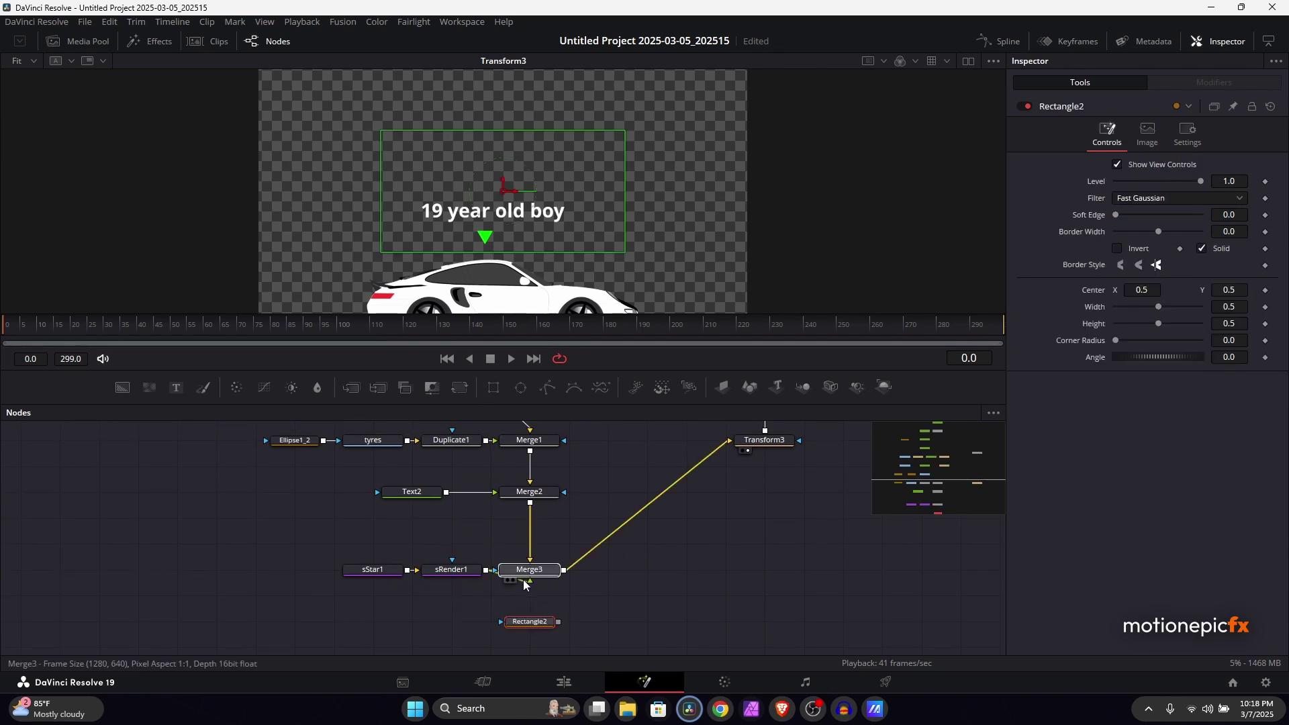
{"action": "left_click", "coordinate": [502, 575]}
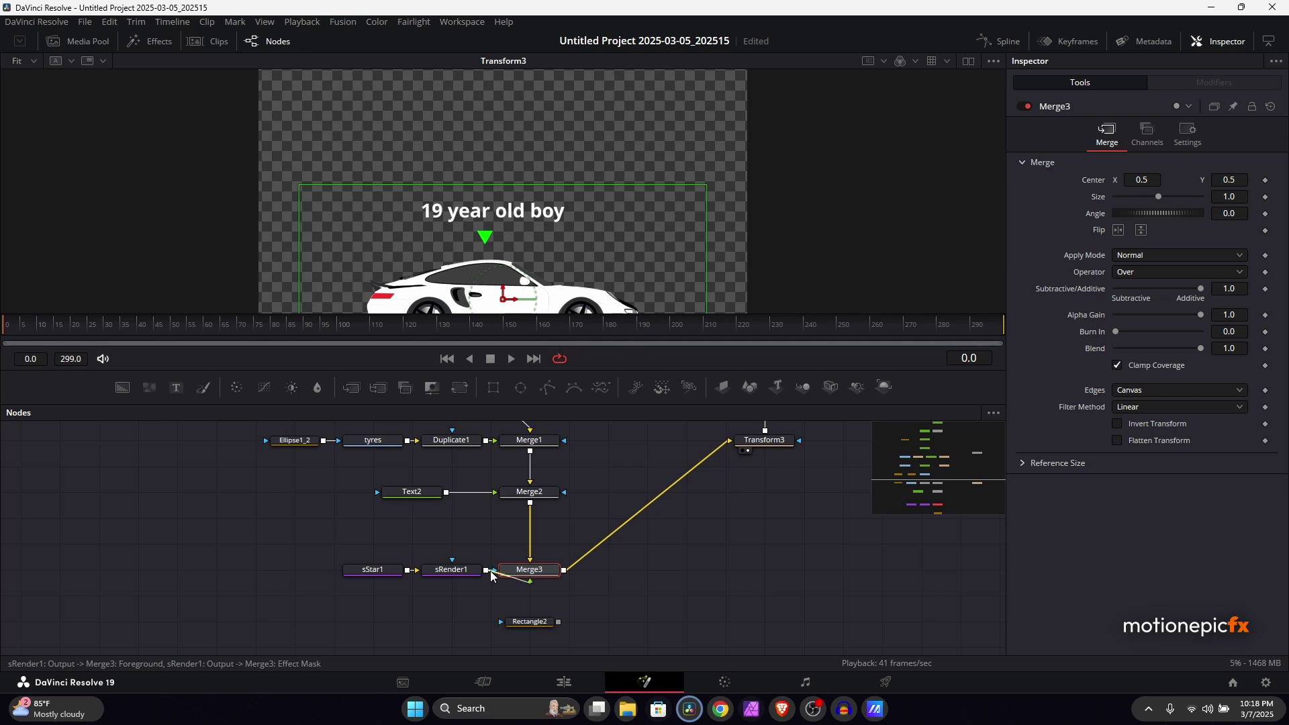
{"action": "mouse_move", "coordinate": [522, 586]}
{"action": "mouse_move", "coordinate": [541, 576]}
{"action": "left_mouse_down"}
{"action": "mouse_move", "coordinate": [591, 581]}
{"action": "mouse_move", "coordinate": [550, 582]}
{"action": "mouse_move", "coordinate": [547, 608]}
{"action": "mouse_move", "coordinate": [531, 582]}
{"action": "left_mouse_up"}
{"action": "left_click", "coordinate": [556, 623]}
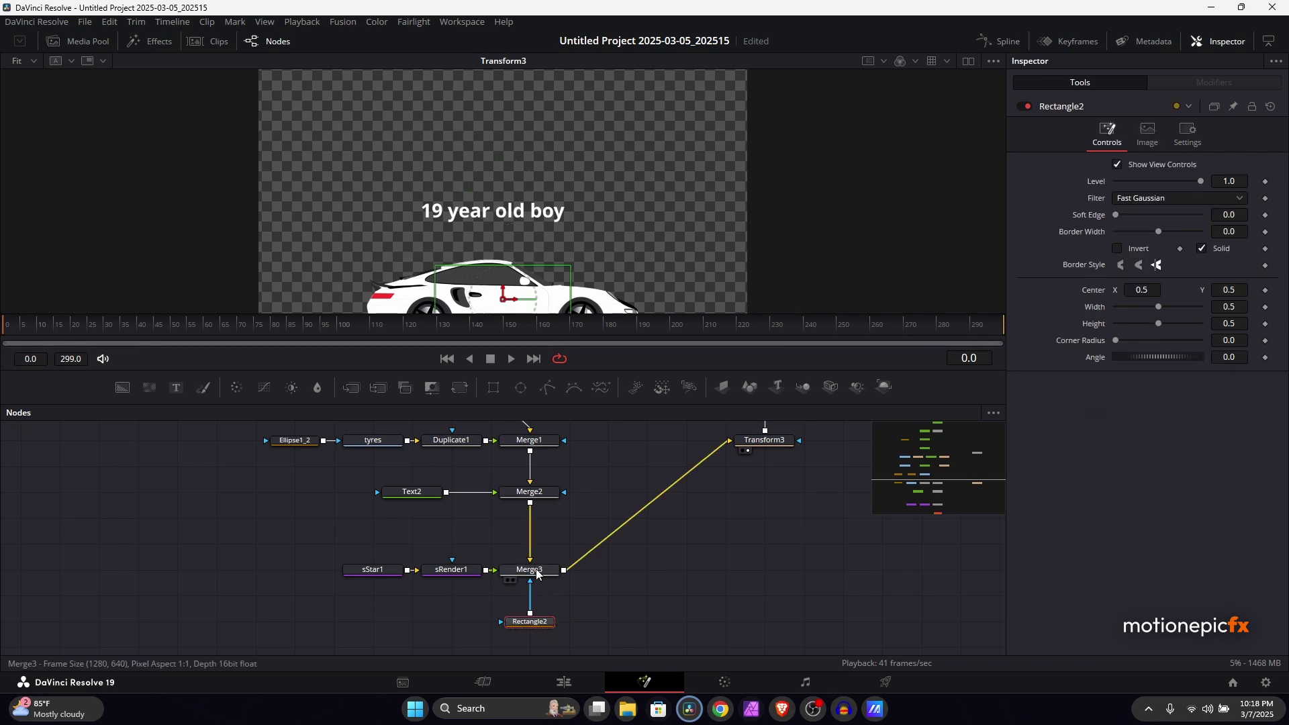
Step: Fade the triangle's upper edge with Rectangle2's Soft Edge at 0.0457 and Center Y at about 0.712
{"action": "left_click_drag", "start_coordinate": [504, 296], "coordinate": [504, 260]}
{"action": "left_click_drag", "start_coordinate": [1121, 215], "coordinate": [1134, 221]}
{"action": "left_click", "coordinate": [855, 500]}
{"action": "scroll", "coordinate": [468, 223], "scroll_direction": "up", "scroll_amount": 5}
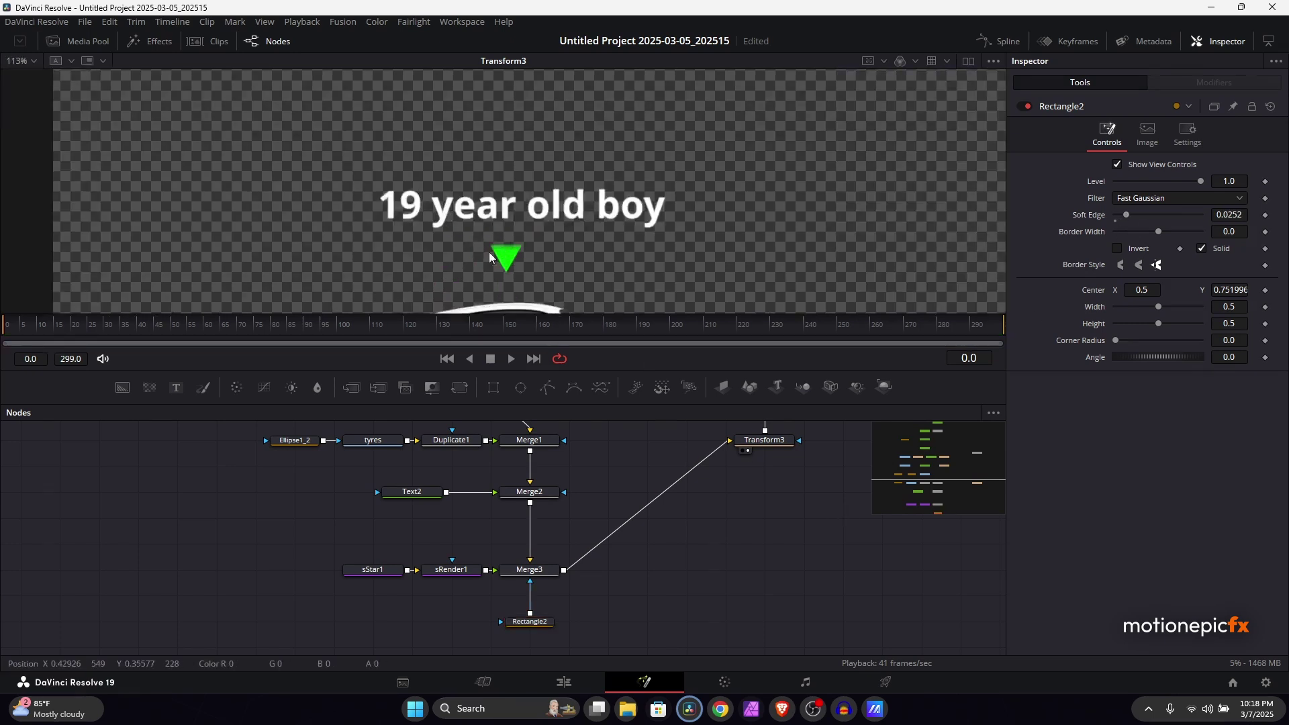
{"action": "left_click_drag", "start_coordinate": [1128, 216], "coordinate": [1148, 218]}
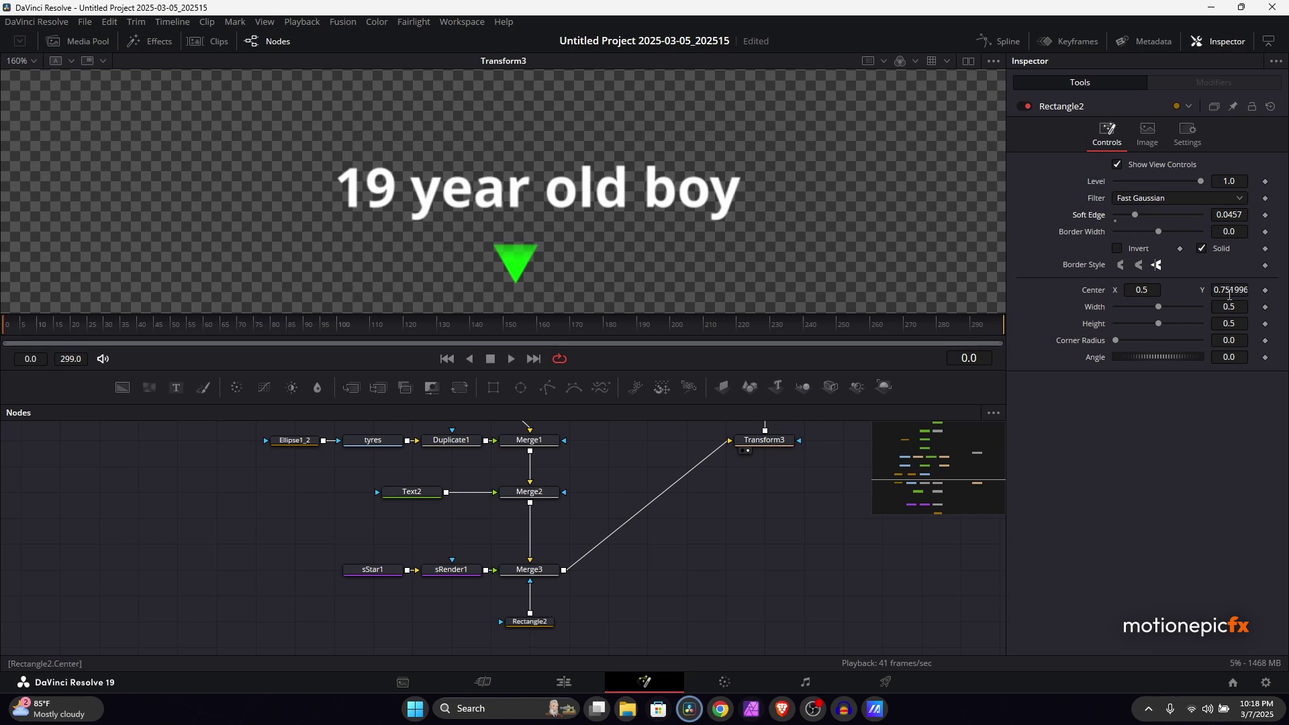
{"action": "left_click_drag", "start_coordinate": [1230, 295], "coordinate": [1203, 295]}
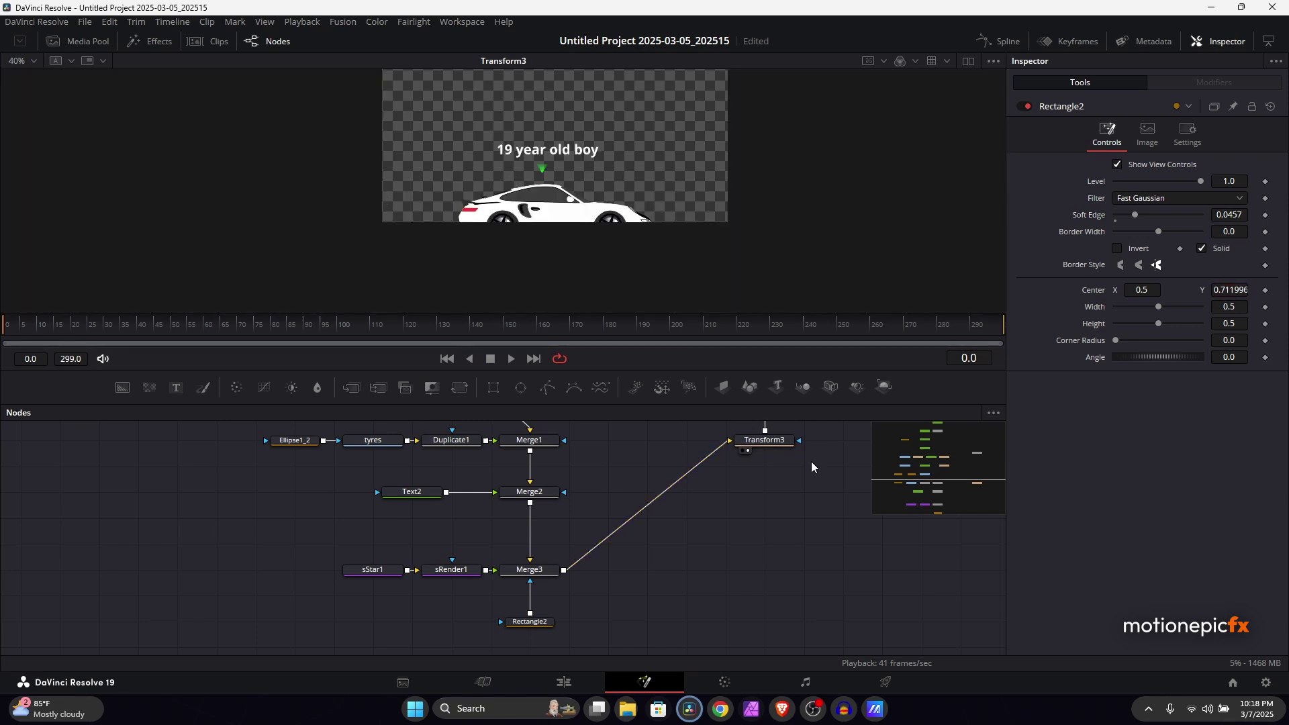
Step: Display the full composite from MultiMerge1 in the viewer and fit it to view
{"action": "left_click_drag", "start_coordinate": [811, 461], "coordinate": [759, 538]}
{"action": "left_click_drag", "start_coordinate": [773, 444], "coordinate": [767, 526]}
{"action": "scroll", "coordinate": [766, 521], "scroll_direction": "up", "scroll_amount": 3}
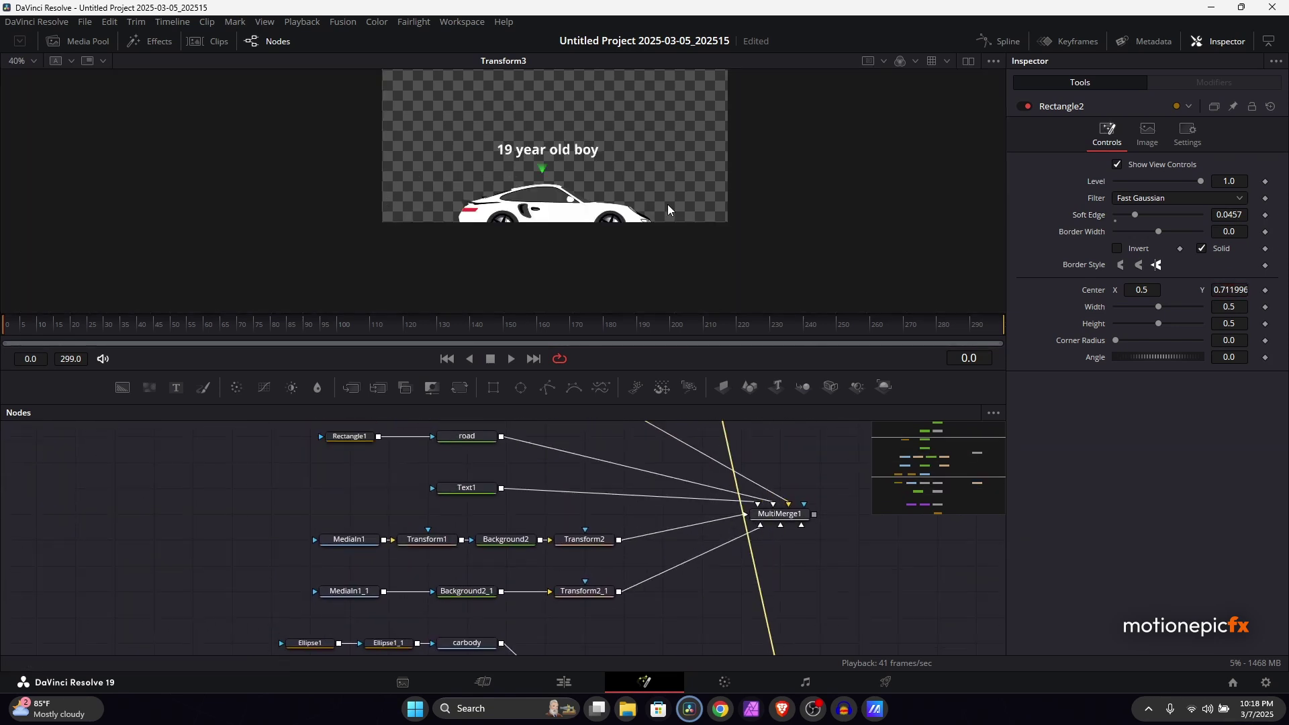
{"action": "left_click_drag", "start_coordinate": [789, 571], "coordinate": [558, 262]}
{"action": "scroll", "coordinate": [555, 172], "scroll_direction": "down", "scroll_amount": 1}
{"action": "scroll", "coordinate": [555, 169], "scroll_direction": "up", "scroll_amount": 1}
{"action": "scroll", "coordinate": [554, 170], "scroll_direction": "up", "scroll_amount": 1}
Step: Move the Background1, FastNoise1 and sky nodes together to sit directly above MultiMerge1
{"action": "scroll", "coordinate": [553, 180], "scroll_direction": "down", "scroll_amount": 2}
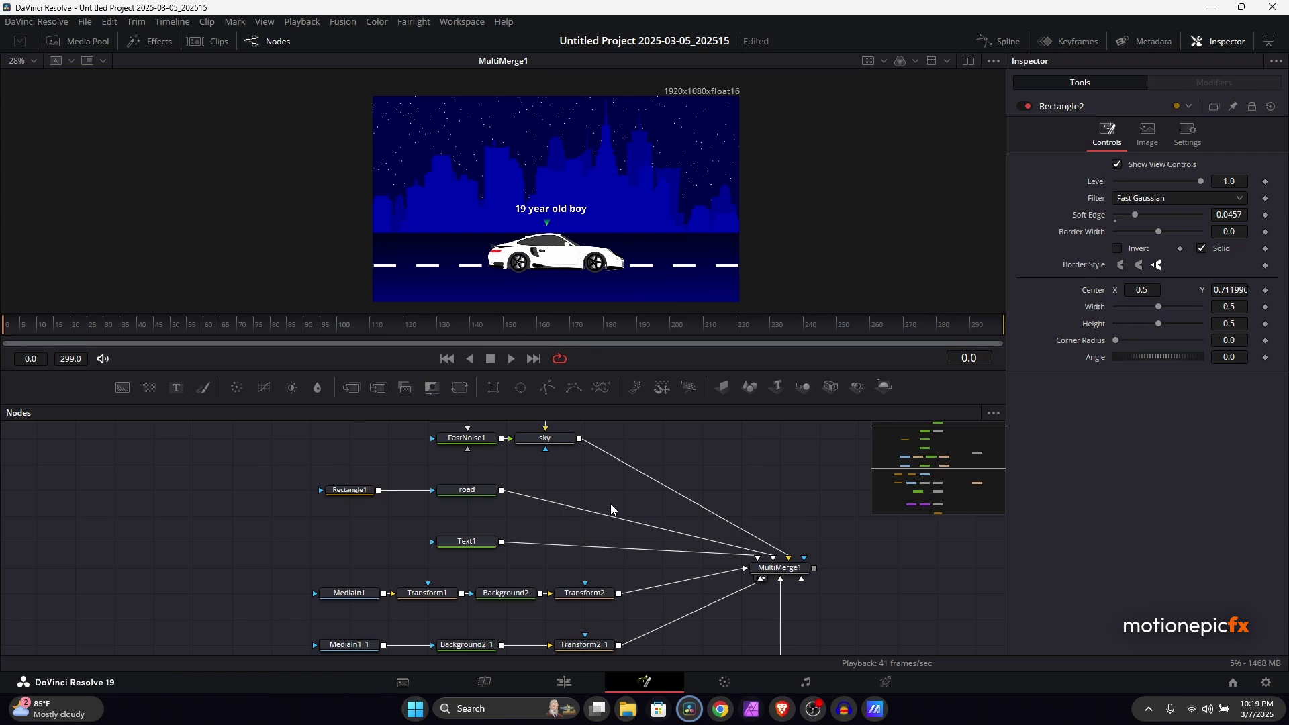
{"action": "scroll", "coordinate": [591, 514], "scroll_direction": "up", "scroll_amount": 3}
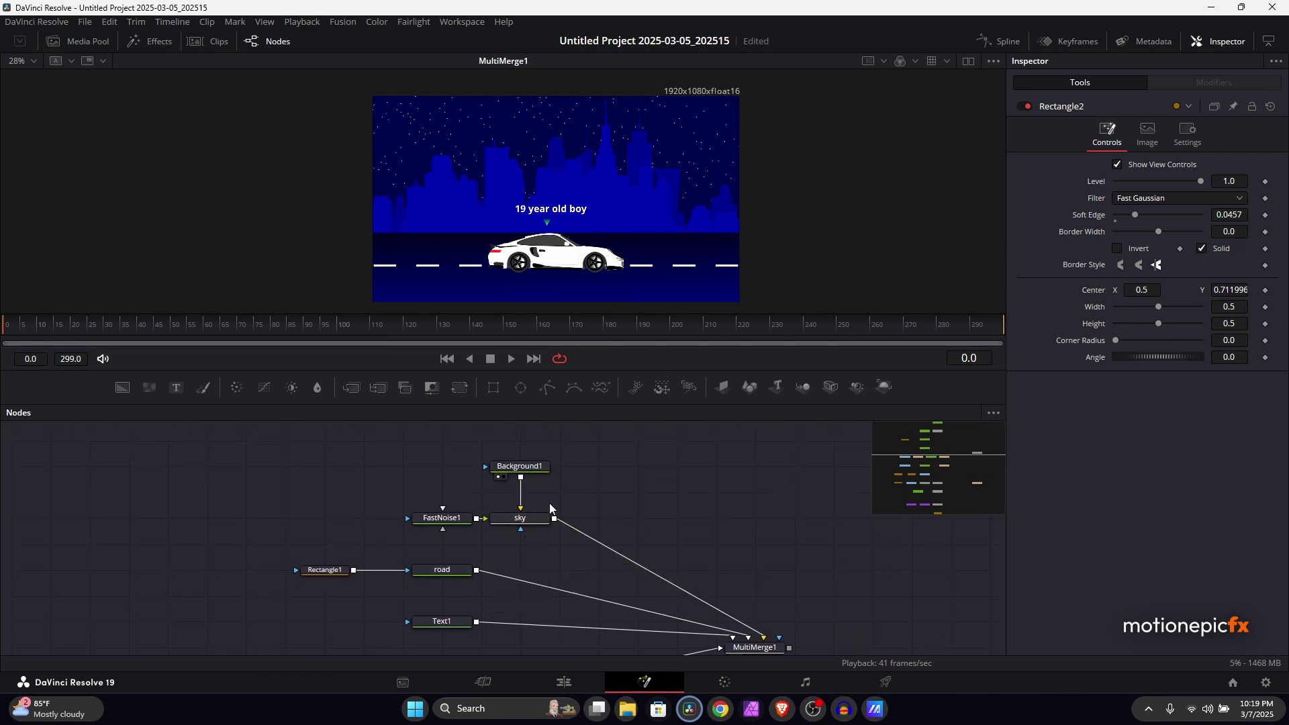
{"action": "left_click_drag", "start_coordinate": [395, 458], "coordinate": [775, 518]}
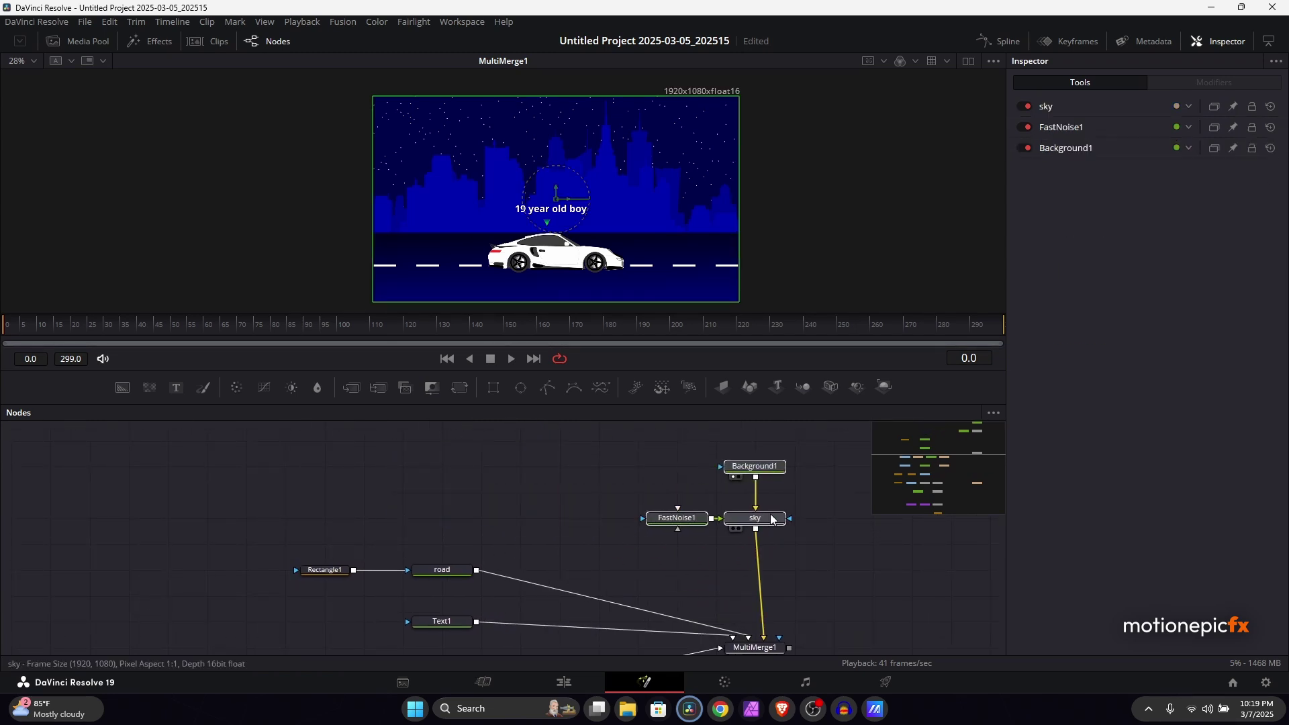
Step: Rename the Text1 node as road_lines
{"action": "left_click_drag", "start_coordinate": [660, 538], "coordinate": [714, 469]}
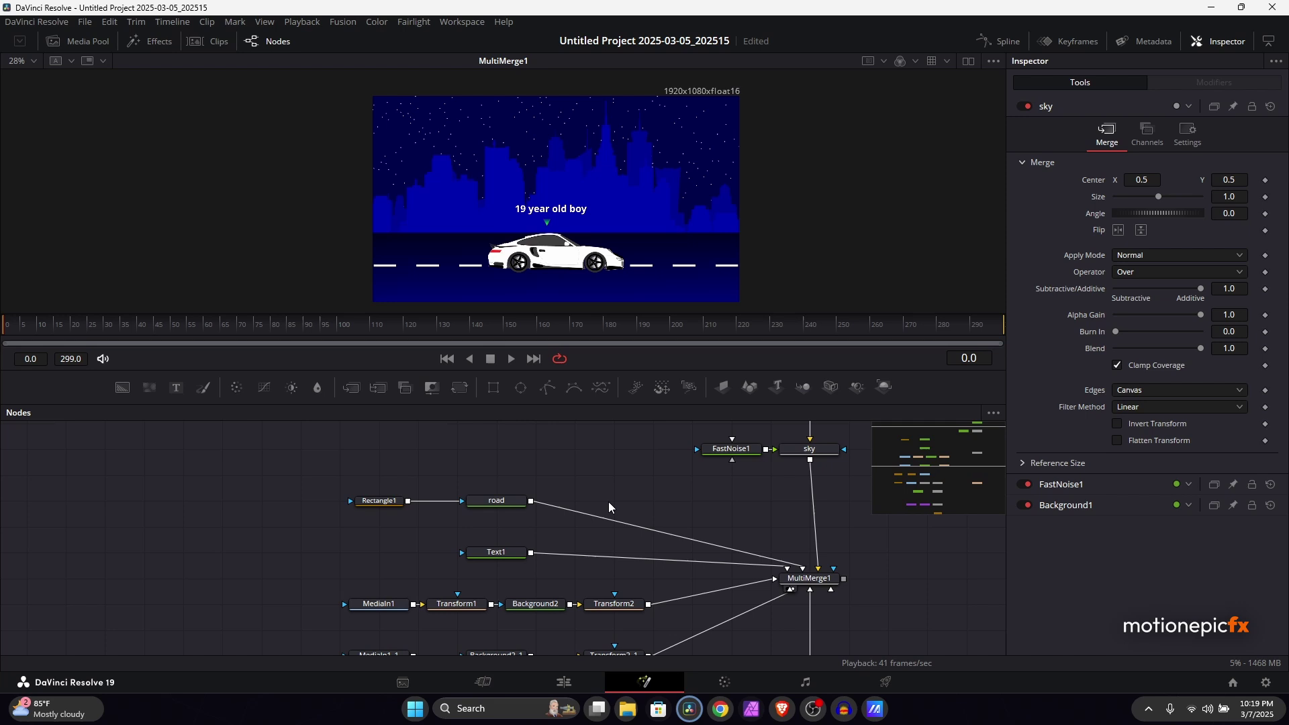
{"action": "left_click", "coordinate": [502, 507]}
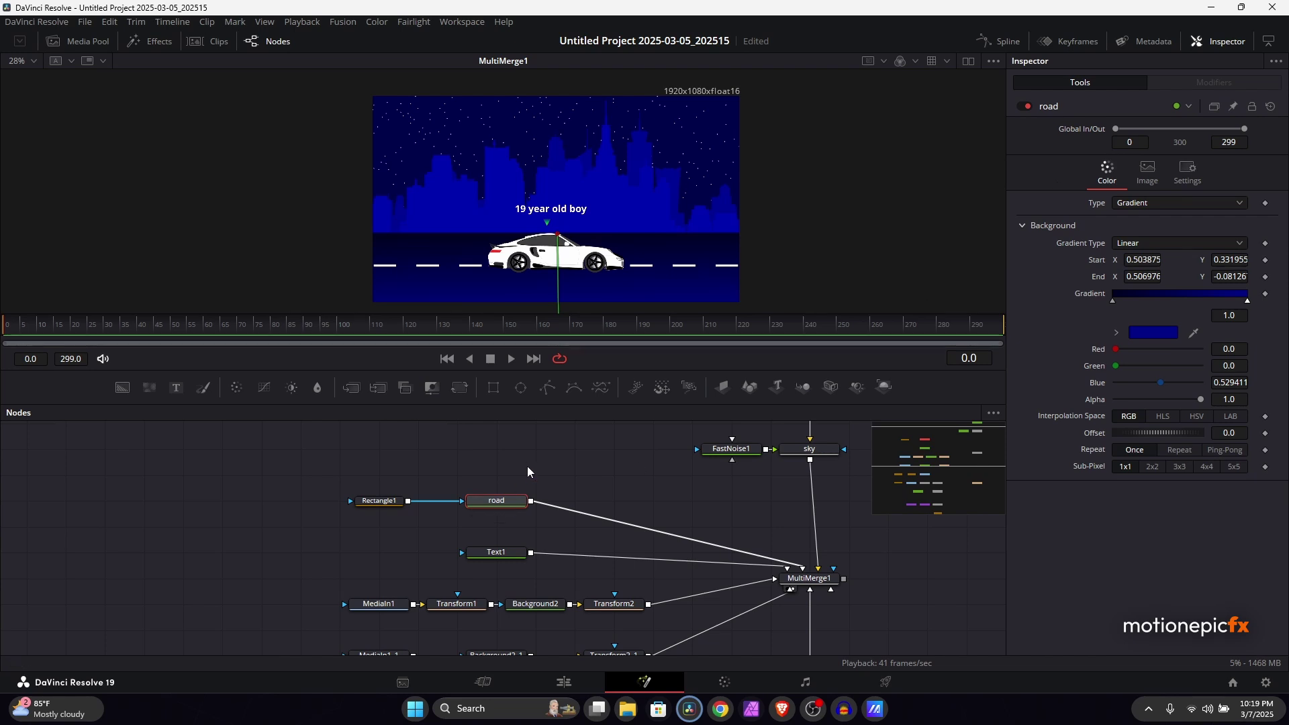
{"action": "left_click", "coordinate": [500, 560]}
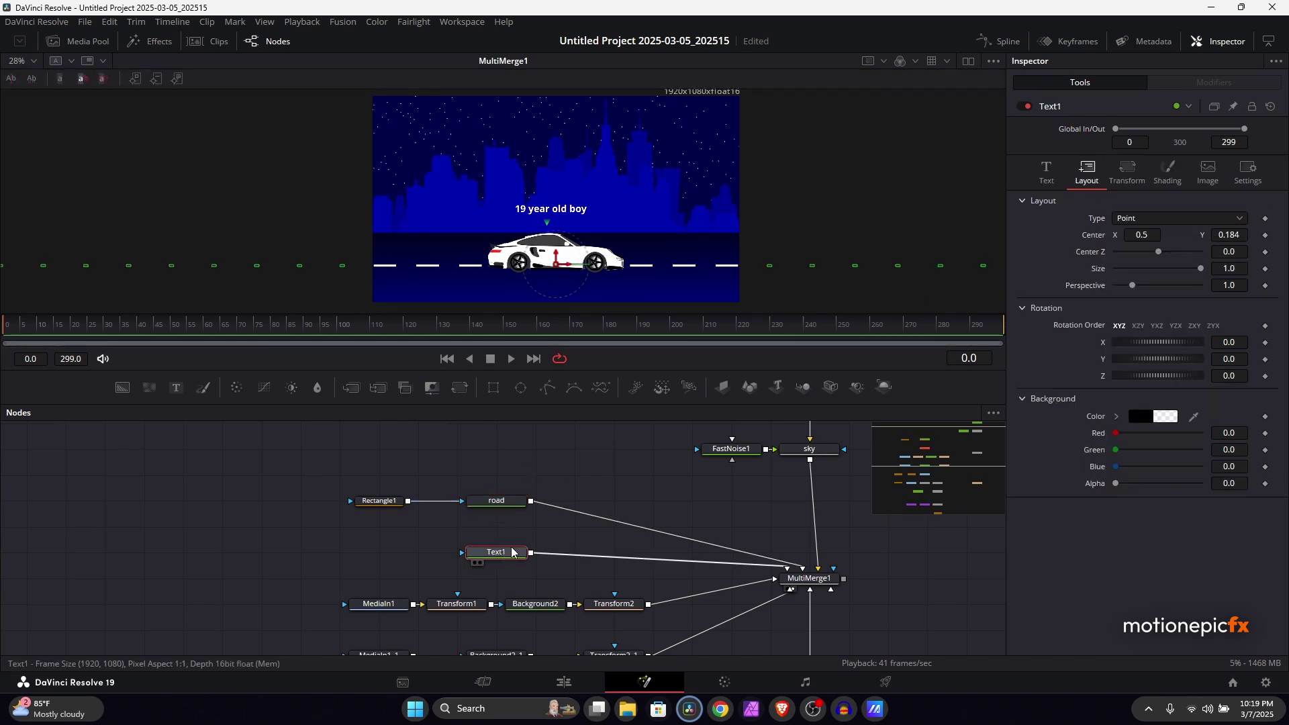
{"action": "key", "text": "F2"}
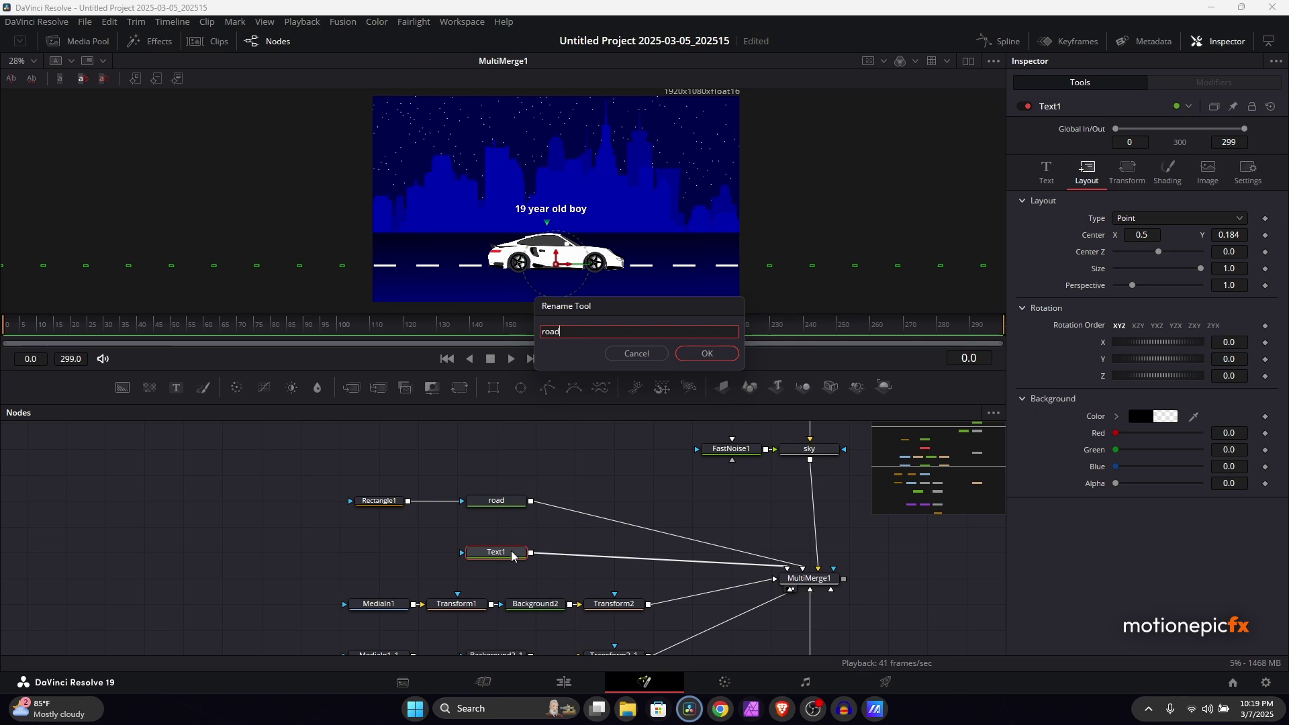
{"action": "type", "text": "road_lines"}
{"action": "key", "text": "Return"}
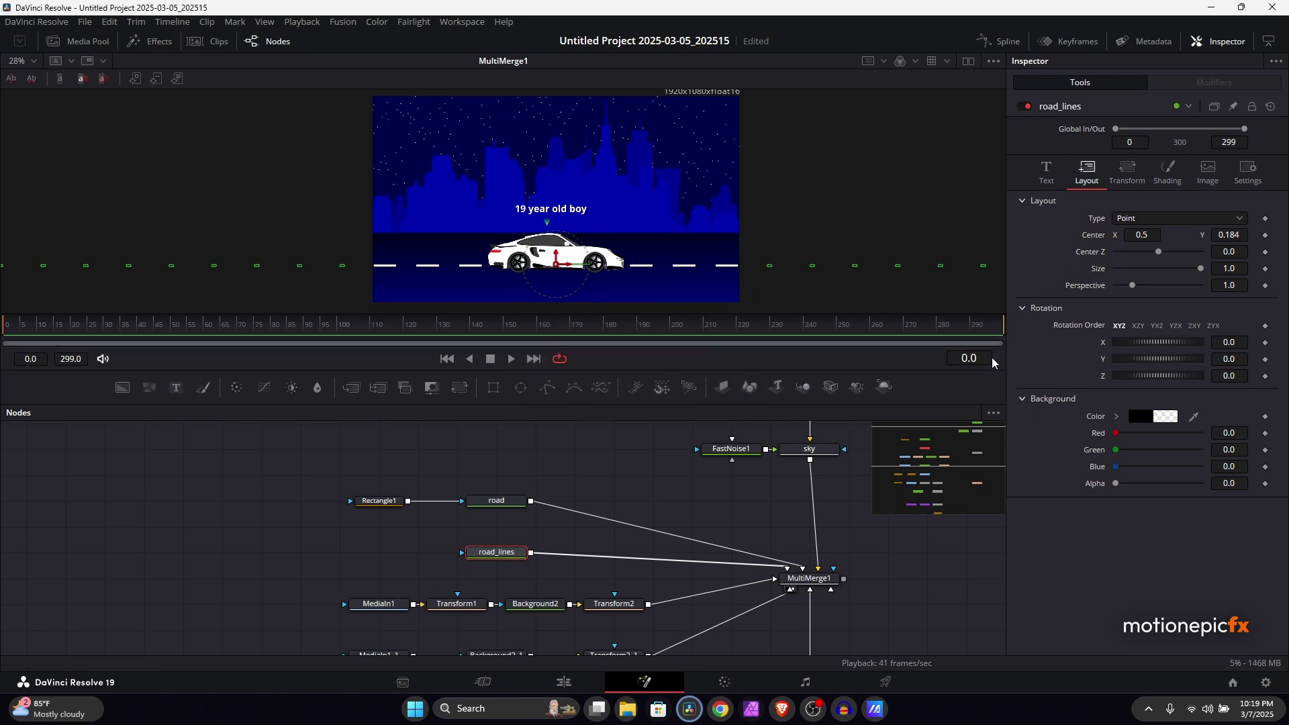
Step: Keyframe road_lines' Center at frame 0, set its Center X to -0.642 at frame 299, and preview the motion
{"action": "left_click", "coordinate": [1266, 235]}
{"action": "left_click_drag", "start_coordinate": [1142, 235], "coordinate": [1054, 235]}
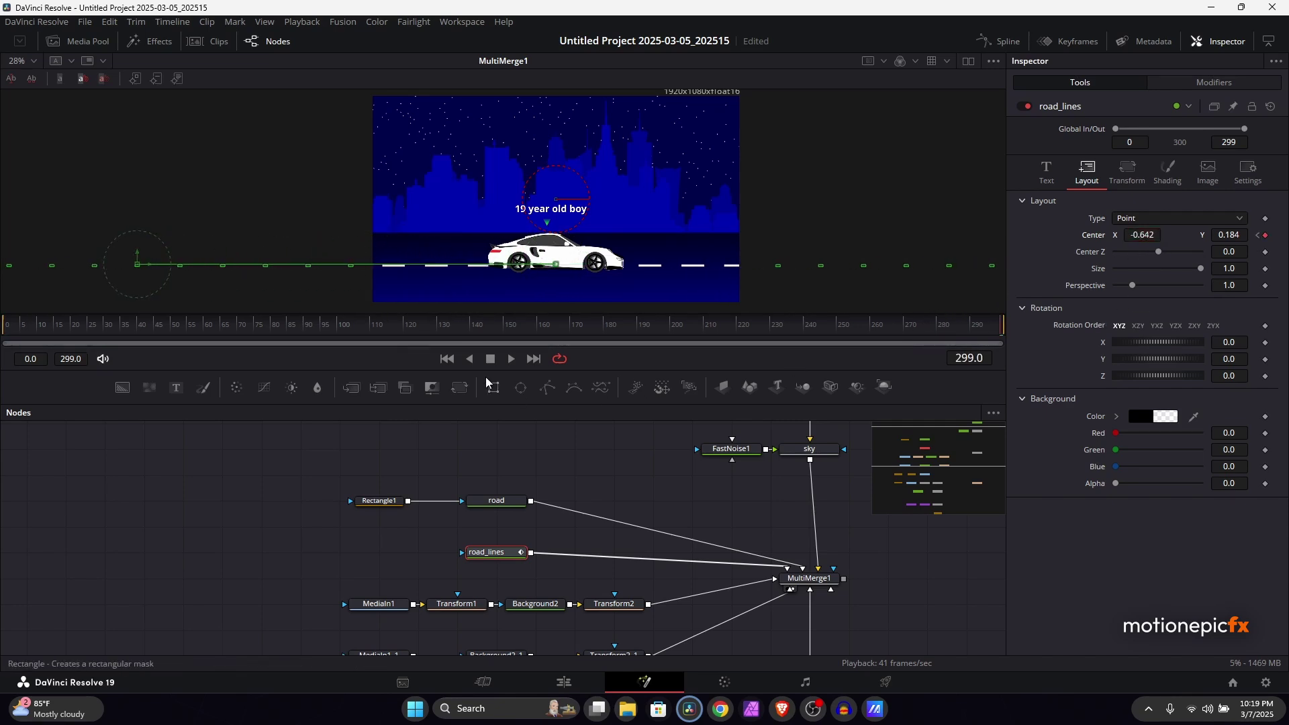
{"action": "left_click", "coordinate": [445, 363]}
{"action": "left_click", "coordinate": [595, 467]}
{"action": "key", "text": "space"}
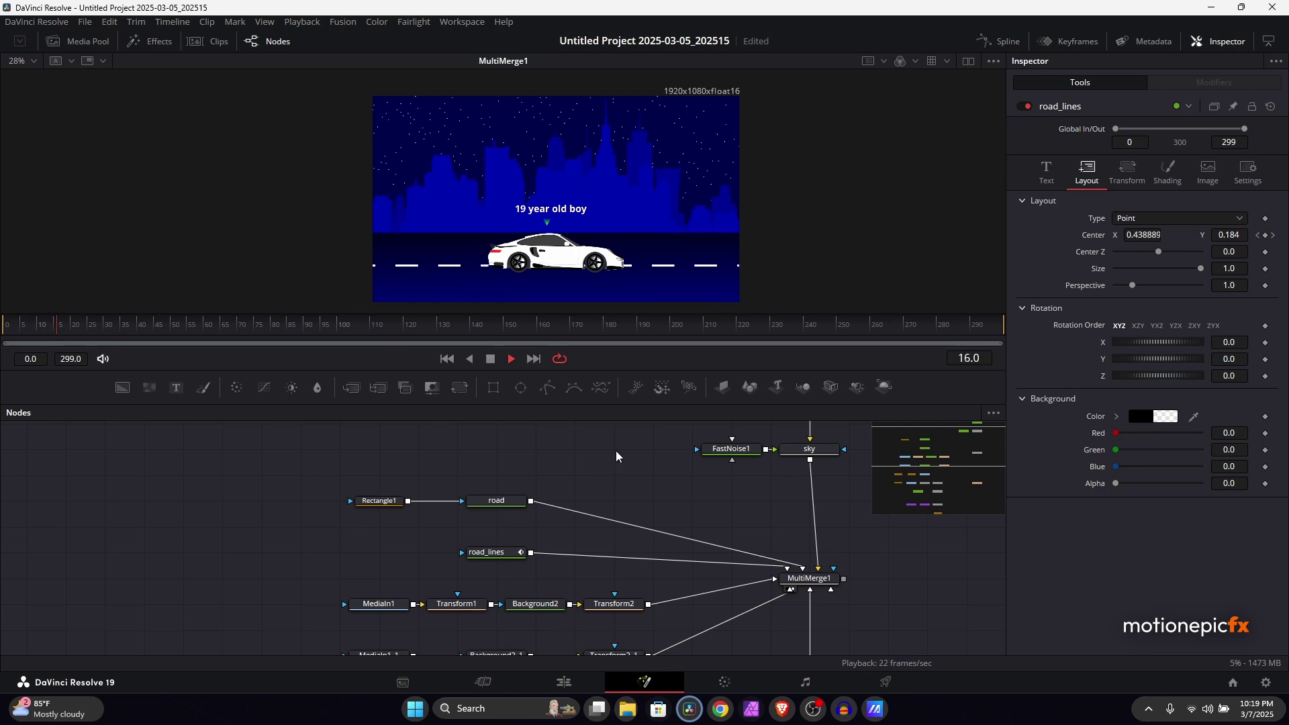
Step: Speed up the road lines by setting road_lines' Center X to -1.583 at frame 299
{"action": "left_click", "coordinate": [970, 327]}
{"action": "left_click_drag", "start_coordinate": [1152, 234], "coordinate": [1075, 234]}
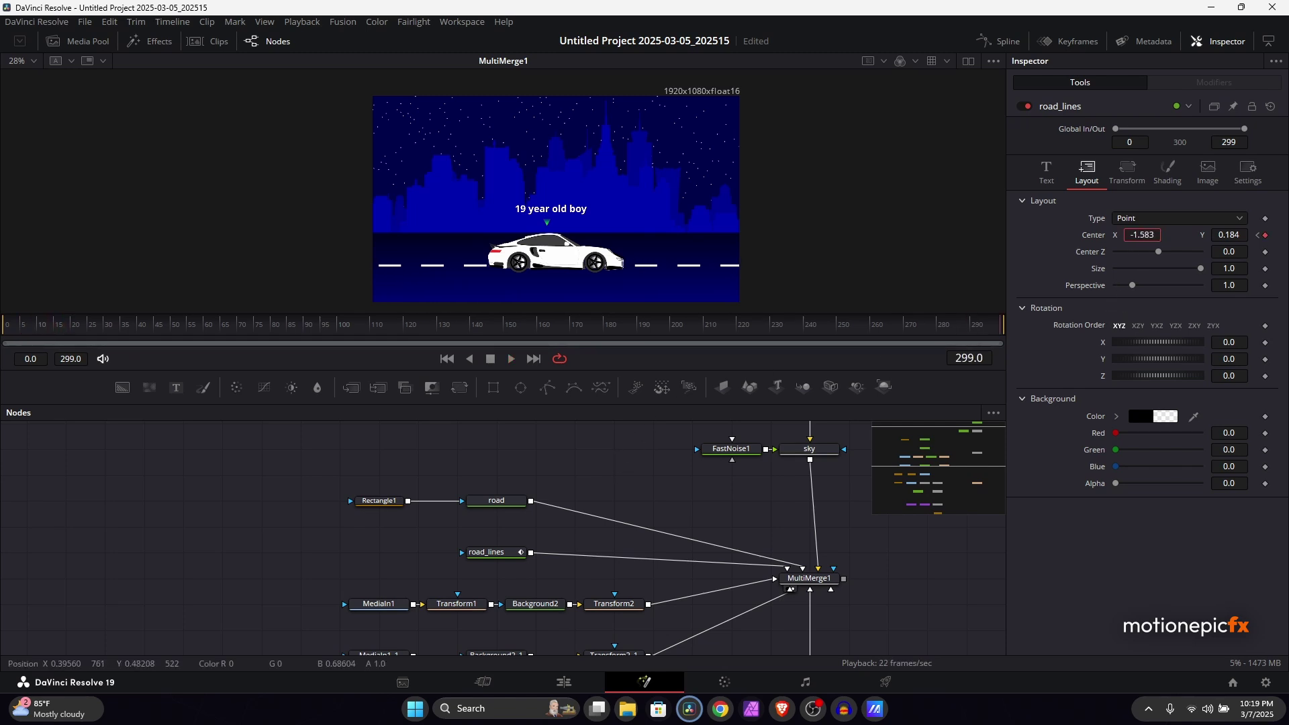
{"action": "left_click", "coordinate": [447, 358]}
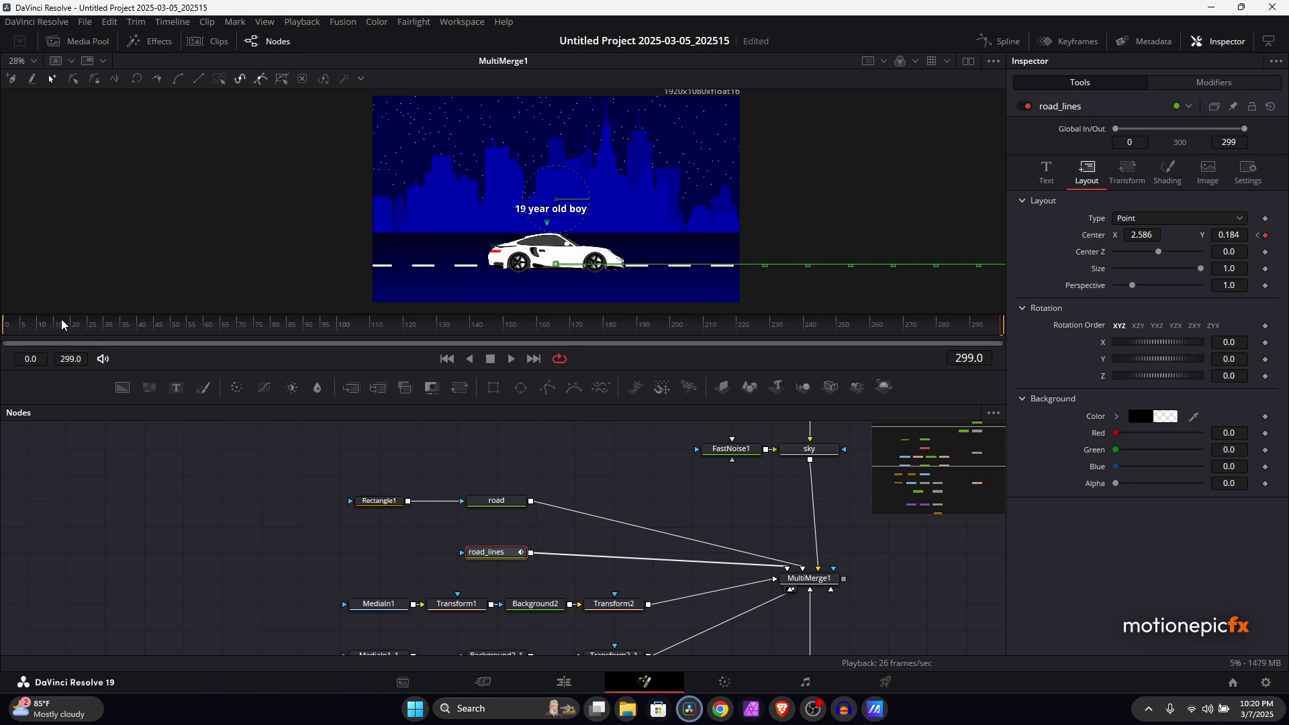
Step: Raise road_lines' Center X at frame 0 with dashes still filling the road, set it to -1.574 at frame 299, and preview the motion
{"action": "left_click_drag", "start_coordinate": [62, 325], "coordinate": [1, 330]}
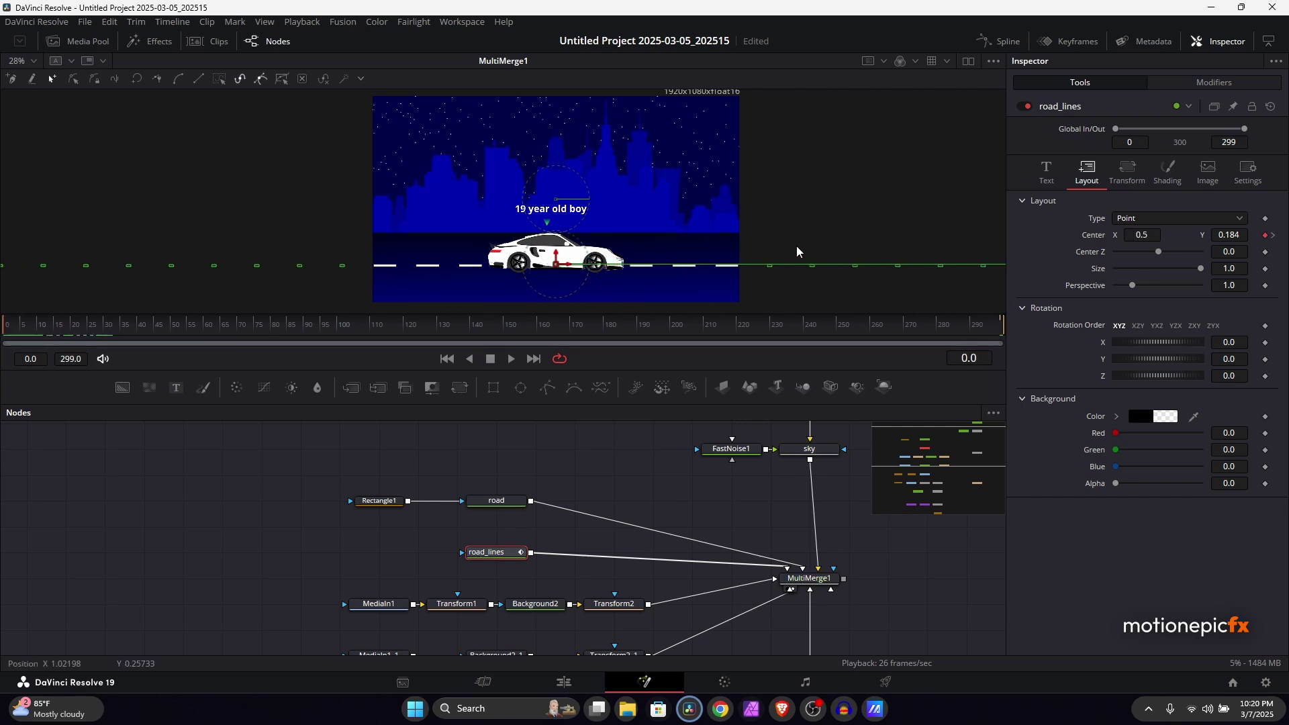
{"action": "left_click_drag", "start_coordinate": [1142, 235], "coordinate": [1266, 235]}
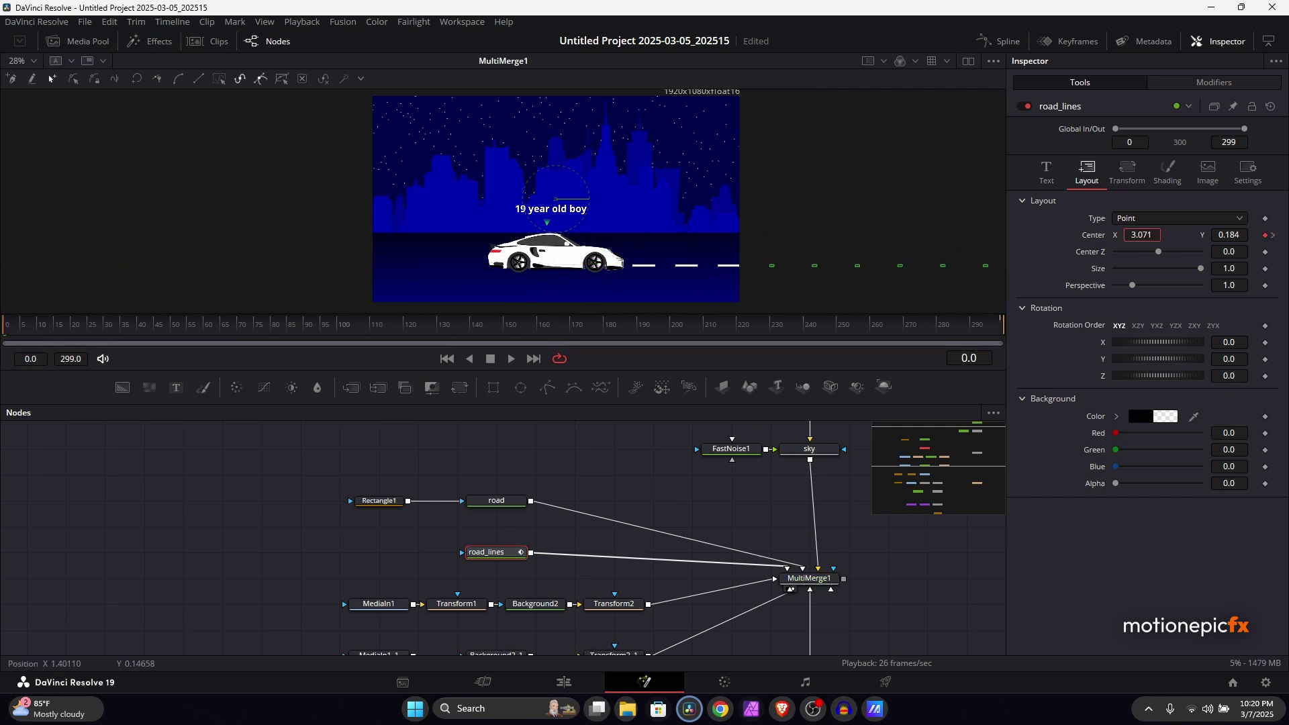
{"action": "left_click_drag", "start_coordinate": [1142, 235], "coordinate": [1106, 250]}
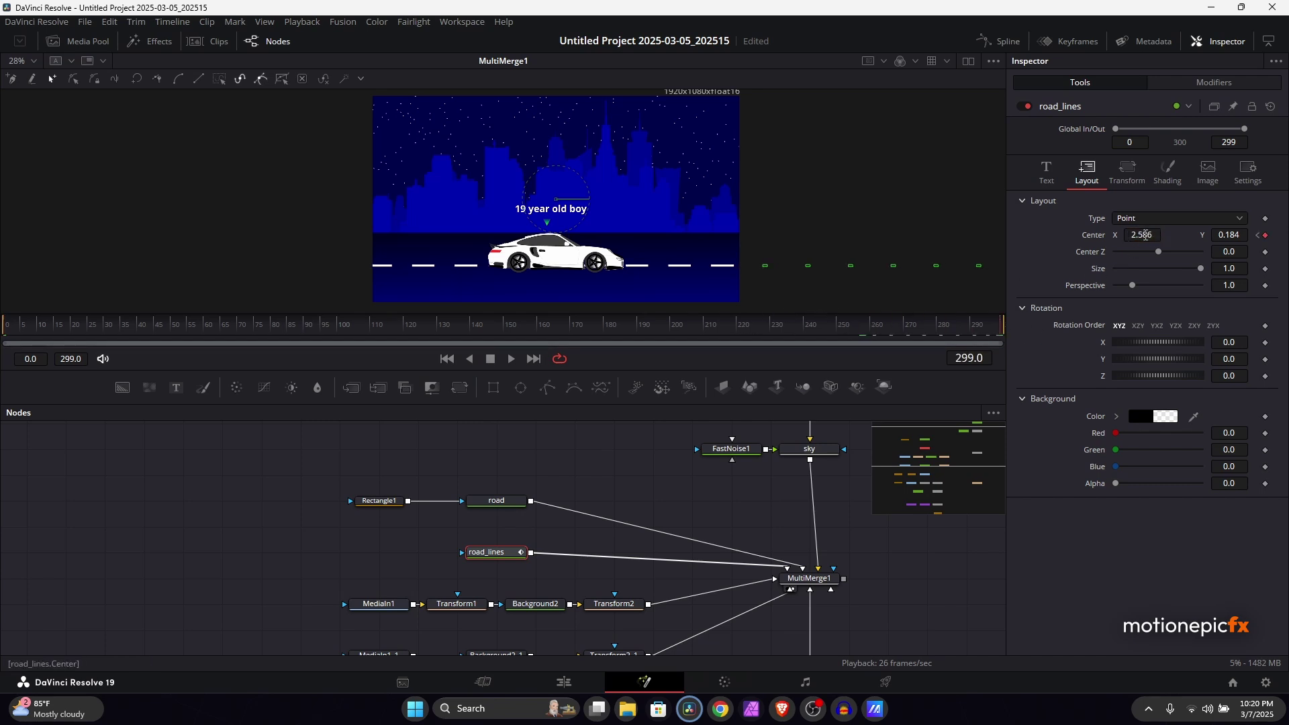
{"action": "left_click_drag", "start_coordinate": [1142, 234], "coordinate": [1038, 234]}
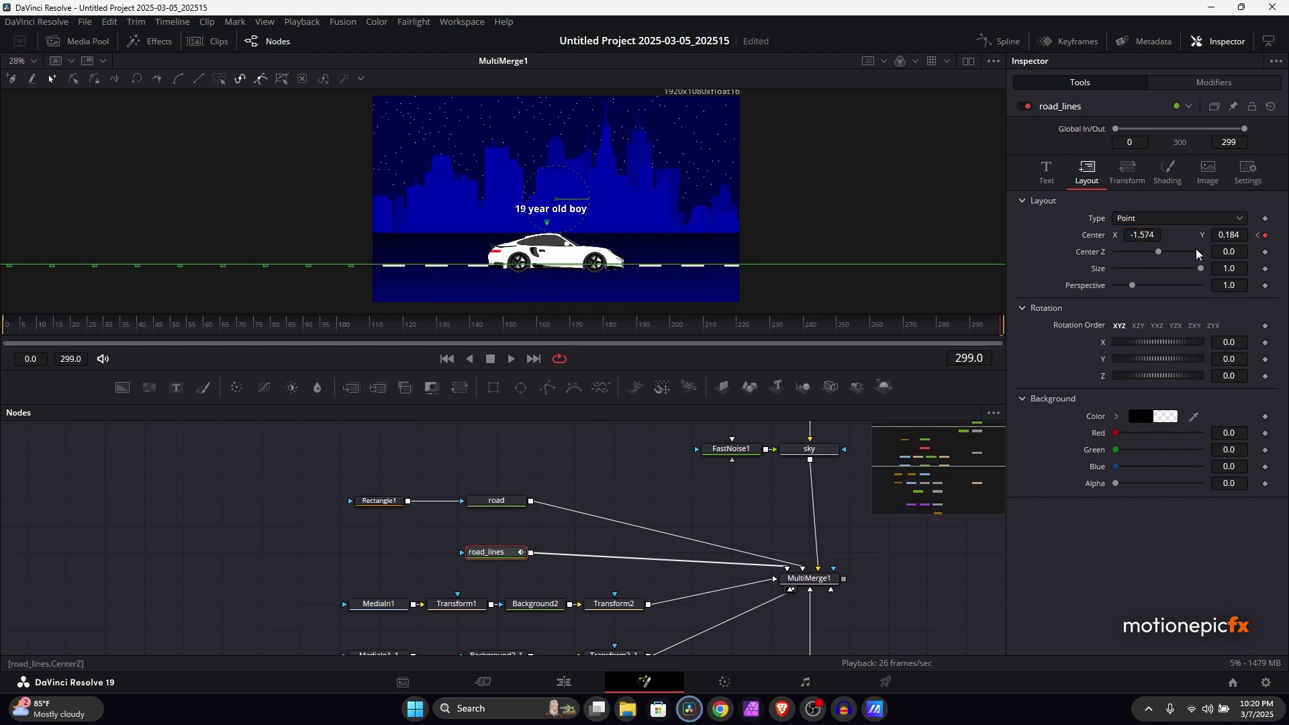
{"action": "left_click", "coordinate": [512, 358]}
{"action": "left_click", "coordinate": [602, 460]}
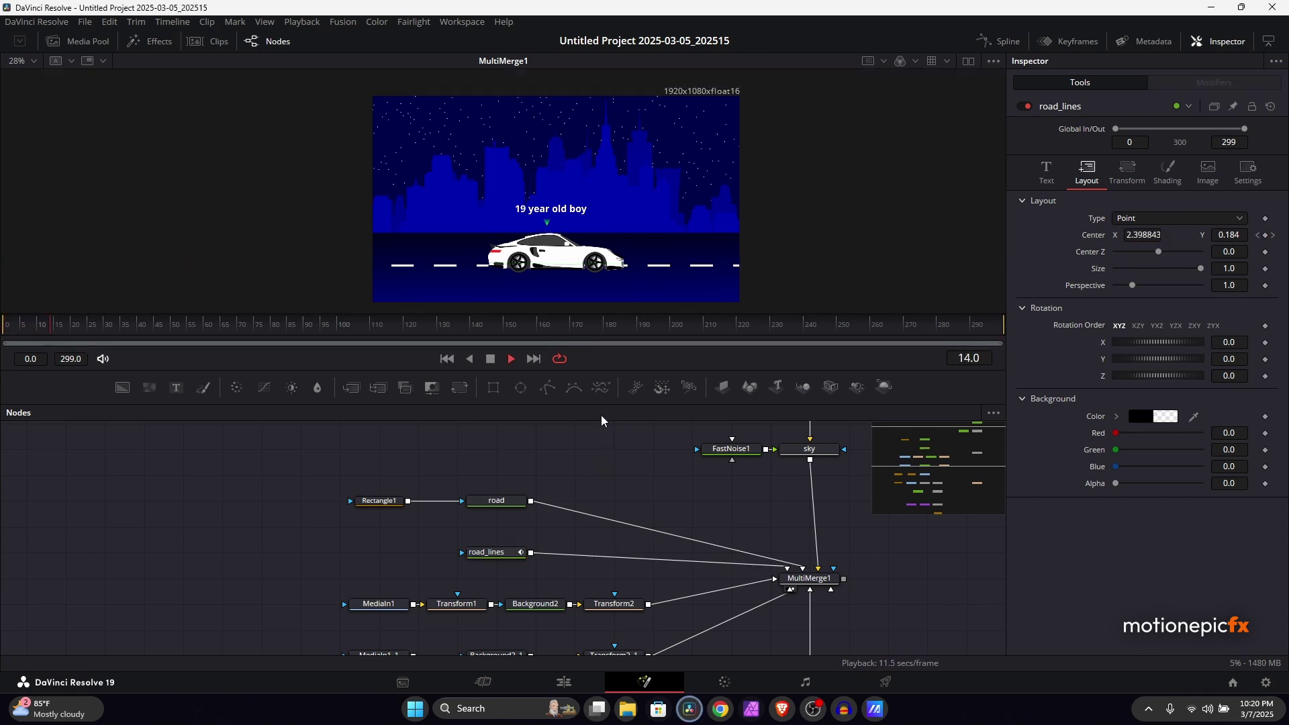
{"action": "scroll", "coordinate": [632, 206], "scroll_direction": "down", "scroll_amount": 2}
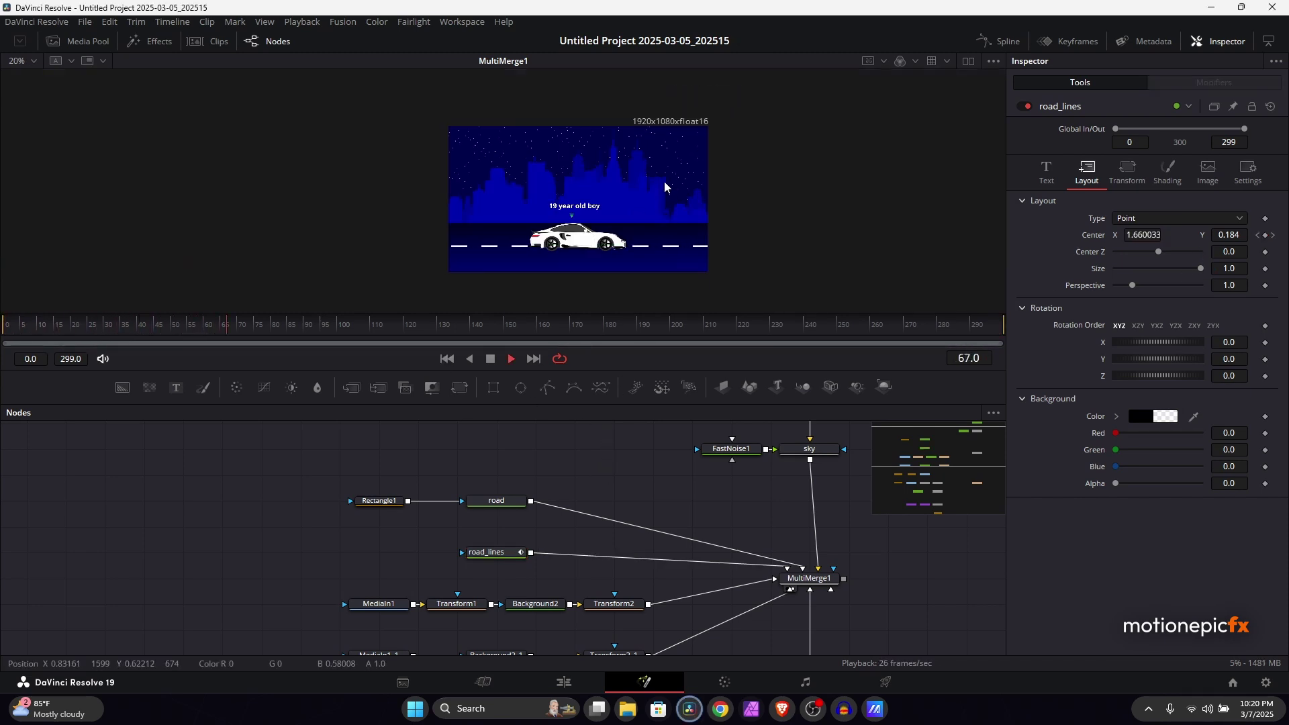
{"action": "key", "text": "space"}
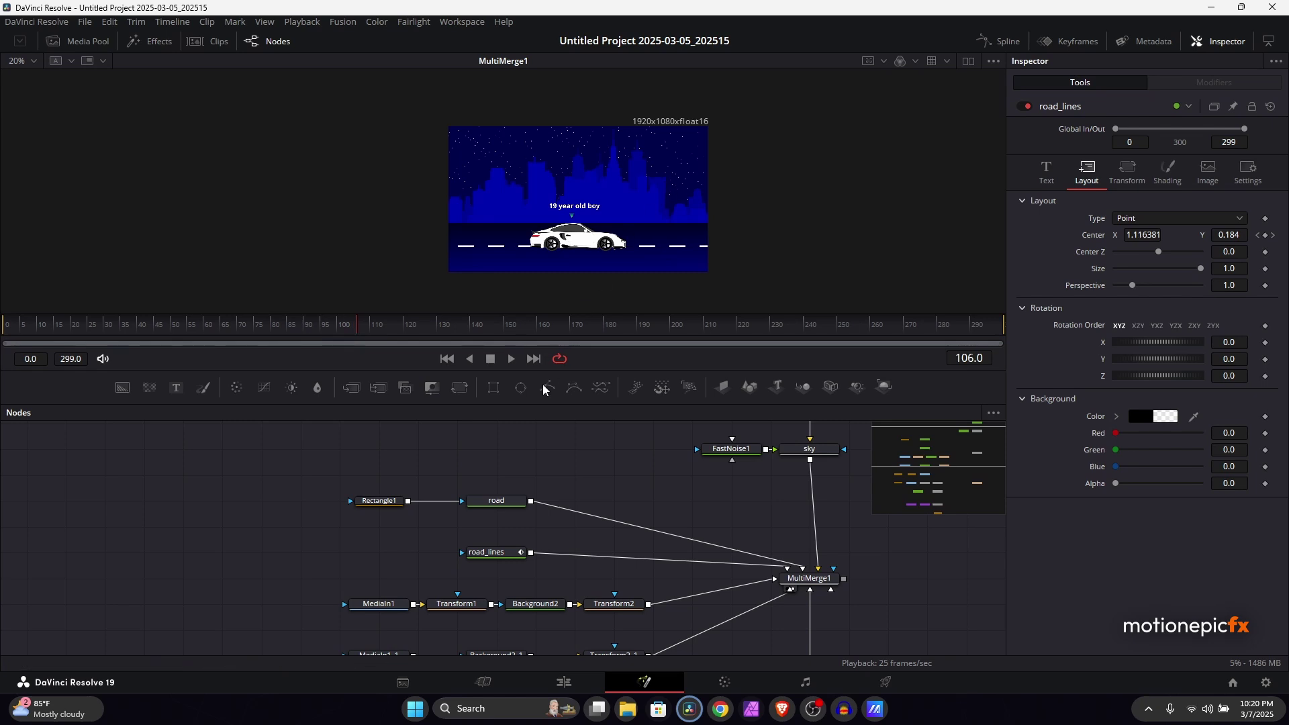
Step: Animate the Transform2 skyline by keyframing its Center at frame 0 and setting Center X to 0.299 at frame 299
{"action": "left_click_drag", "start_coordinate": [581, 503], "coordinate": [628, 448]}
{"action": "left_click", "coordinate": [672, 552]}
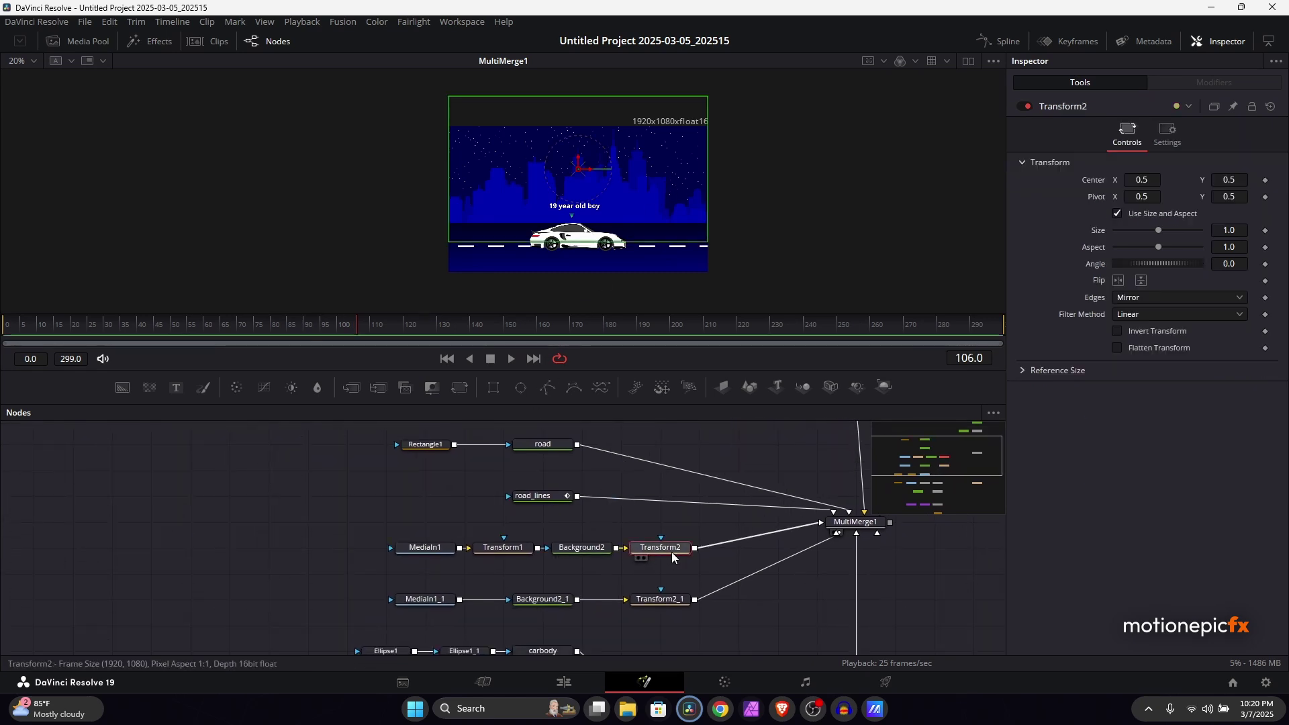
{"action": "left_click", "coordinate": [447, 358]}
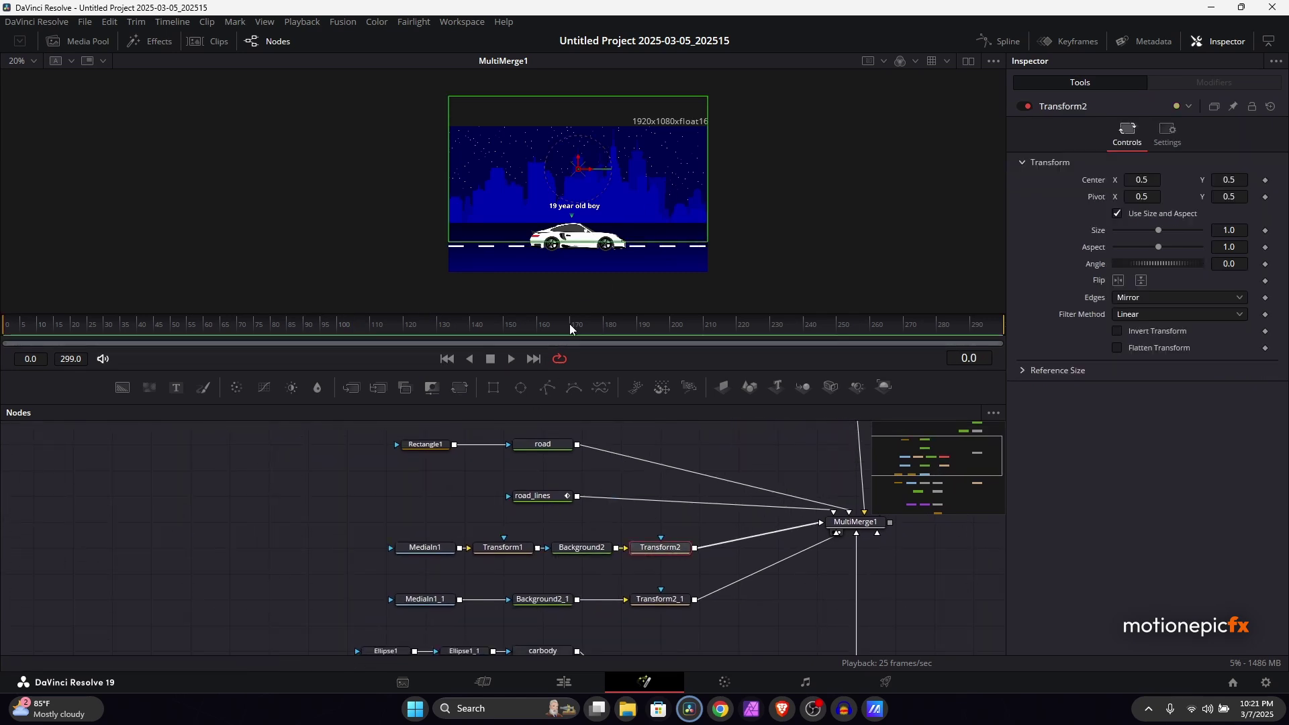
{"action": "left_click", "coordinate": [1266, 180]}
{"action": "left_click_drag", "start_coordinate": [962, 329], "coordinate": [1102, 324]}
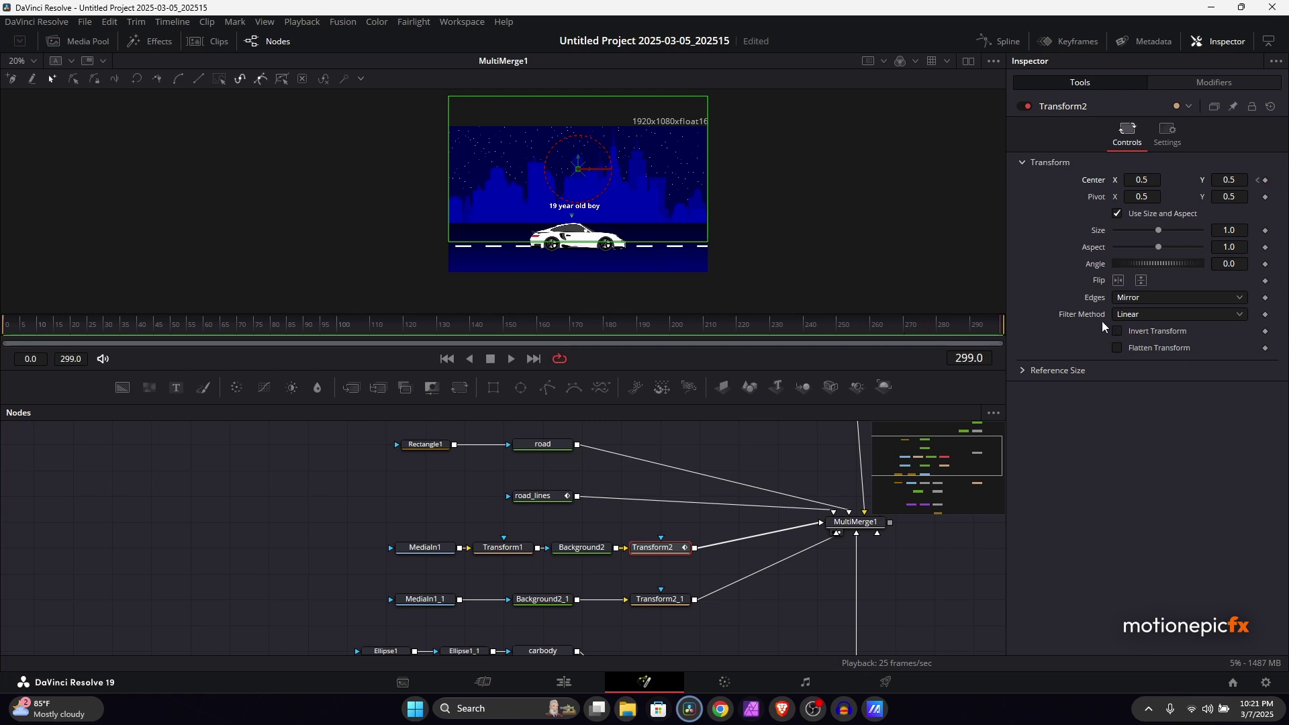
{"action": "left_click_drag", "start_coordinate": [1142, 179], "coordinate": [1049, 180]}
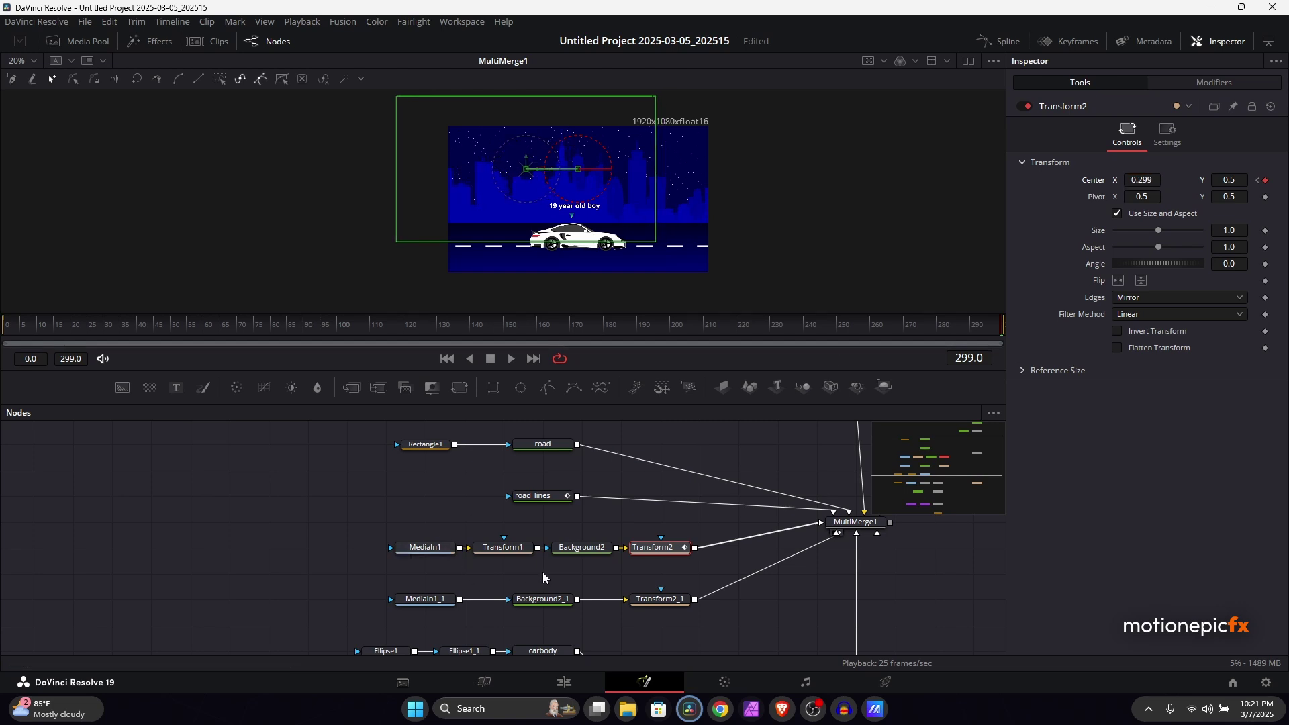
Step: Animate the Transform2_1 skyline by keyframing its Center at frame 0, lowering Center X slightly at frame 299, and preview the motion
{"action": "key", "text": "Home"}
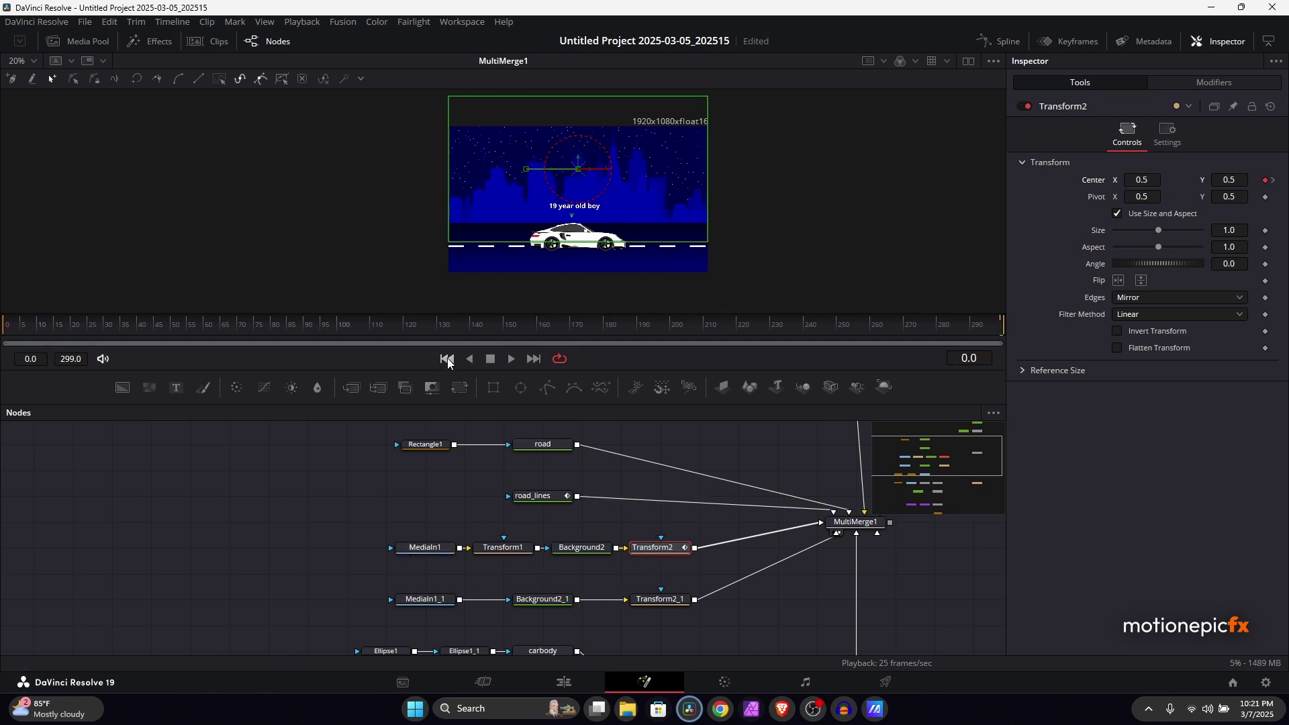
{"action": "left_click", "coordinate": [658, 599]}
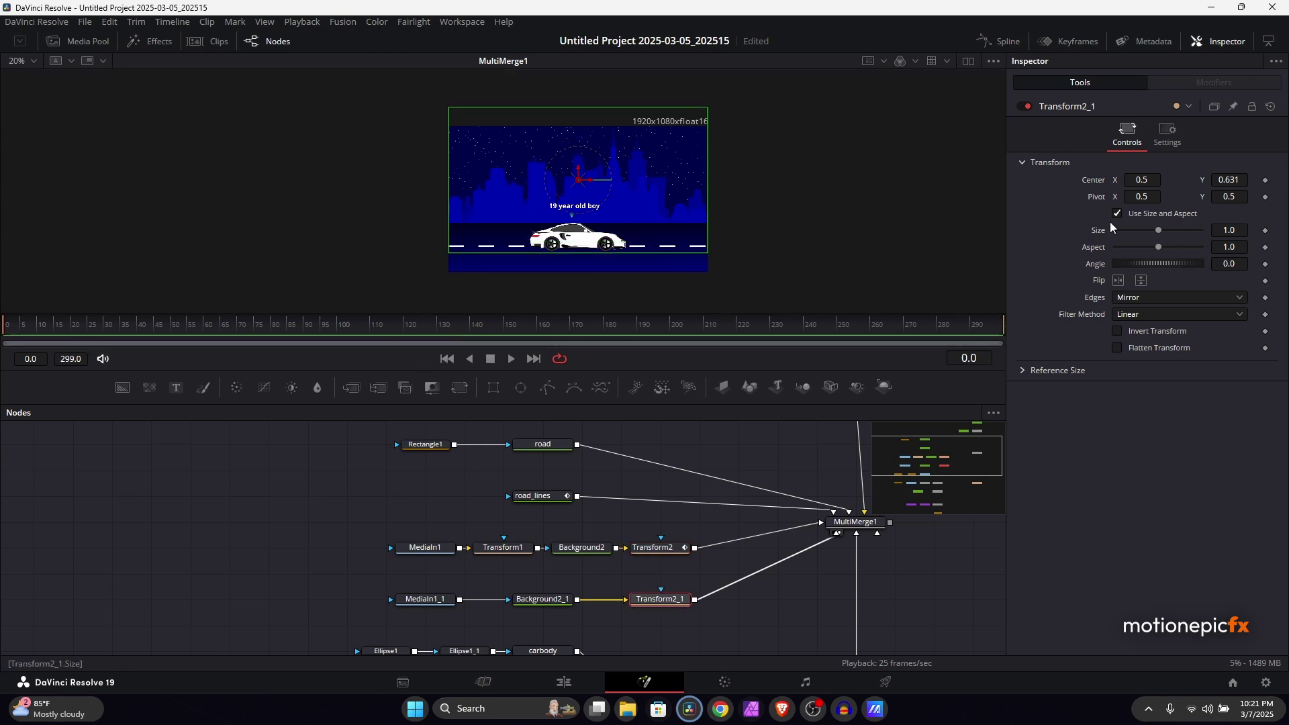
{"action": "left_click", "coordinate": [1265, 180]}
{"action": "key", "text": "End"}
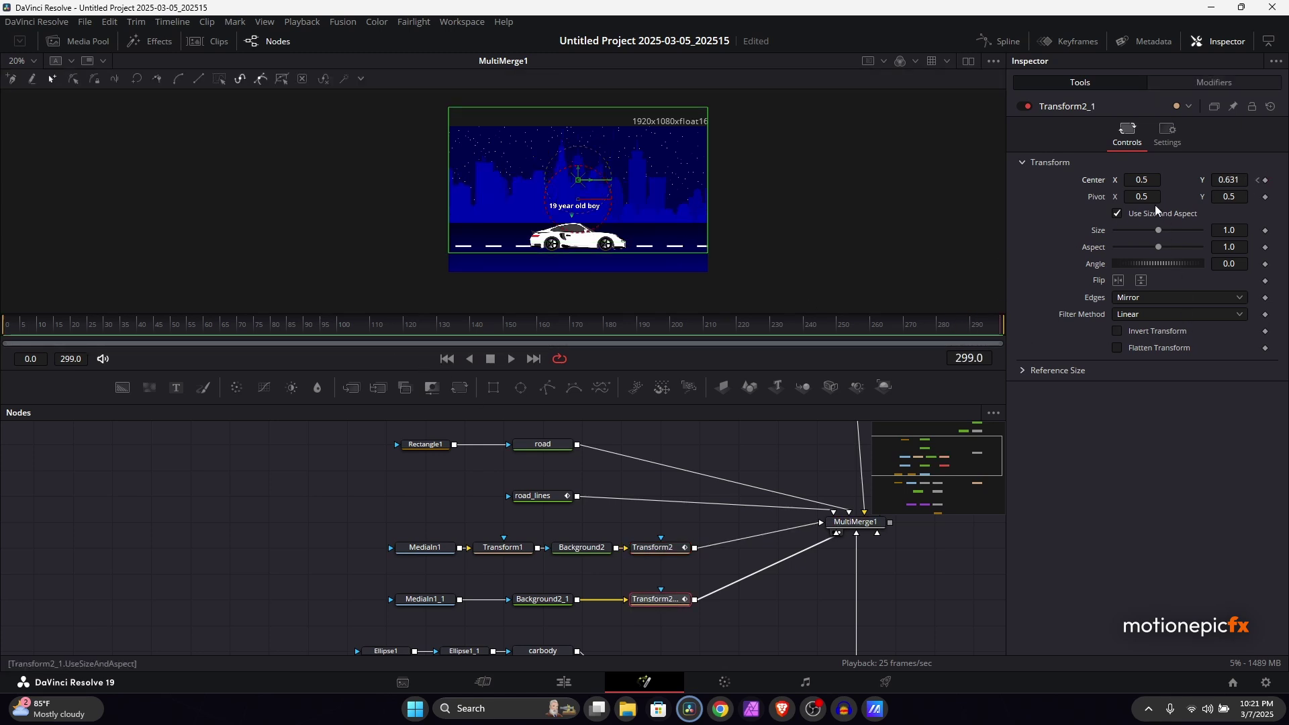
{"action": "left_click_drag", "start_coordinate": [1142, 180], "coordinate": [1097, 180]}
{"action": "left_click", "coordinate": [447, 359]}
{"action": "left_click", "coordinate": [511, 358]}
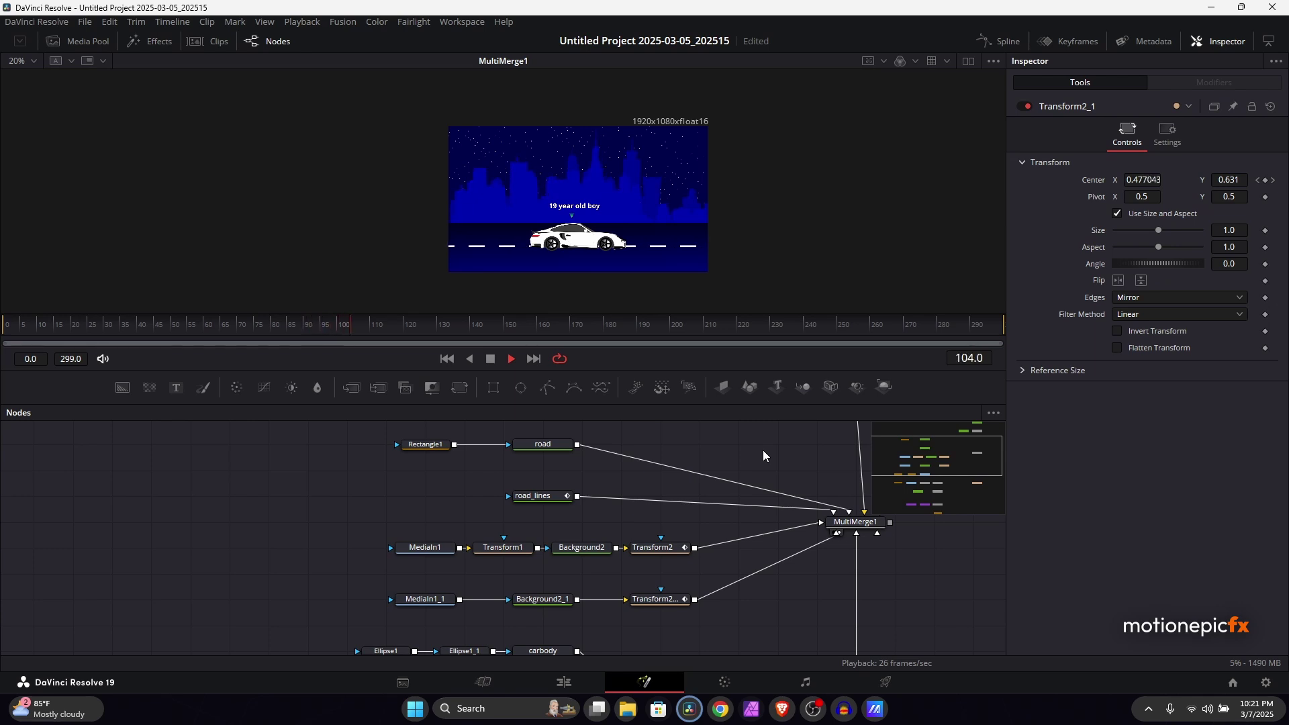
{"action": "key", "text": "space"}
Step: Align the Transform3 node level with Merge3 in the node graph
{"action": "left_click_drag", "start_coordinate": [707, 568], "coordinate": [696, 455]}
{"action": "left_click_drag", "start_coordinate": [693, 544], "coordinate": [544, 549]}
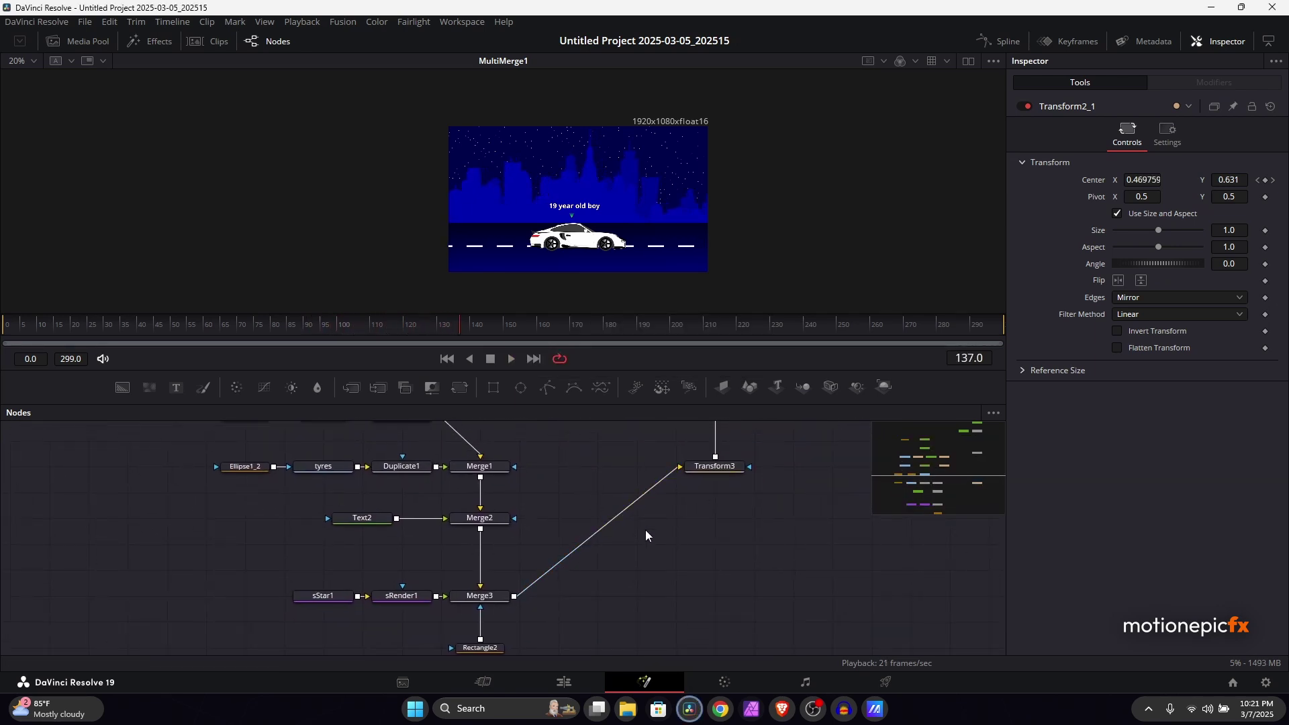
{"action": "scroll", "coordinate": [574, 215], "scroll_direction": "up", "scroll_amount": 2}
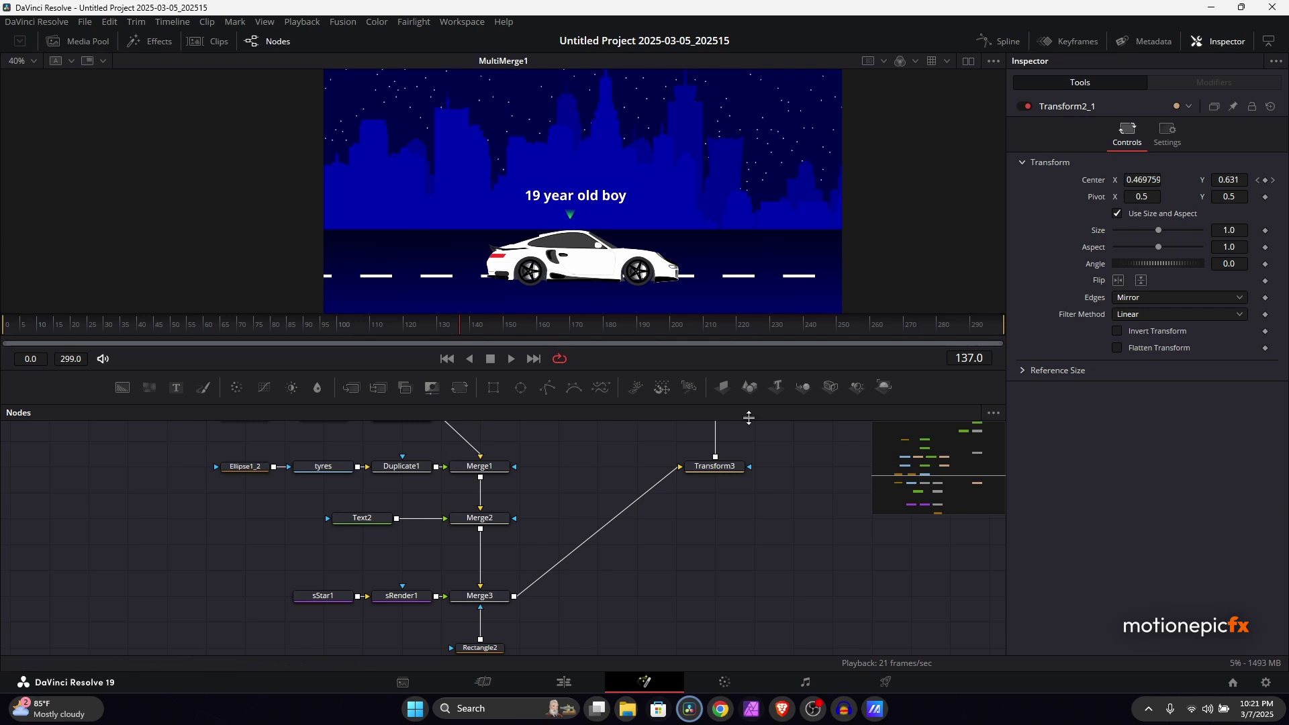
{"action": "left_click_drag", "start_coordinate": [731, 474], "coordinate": [731, 603]}
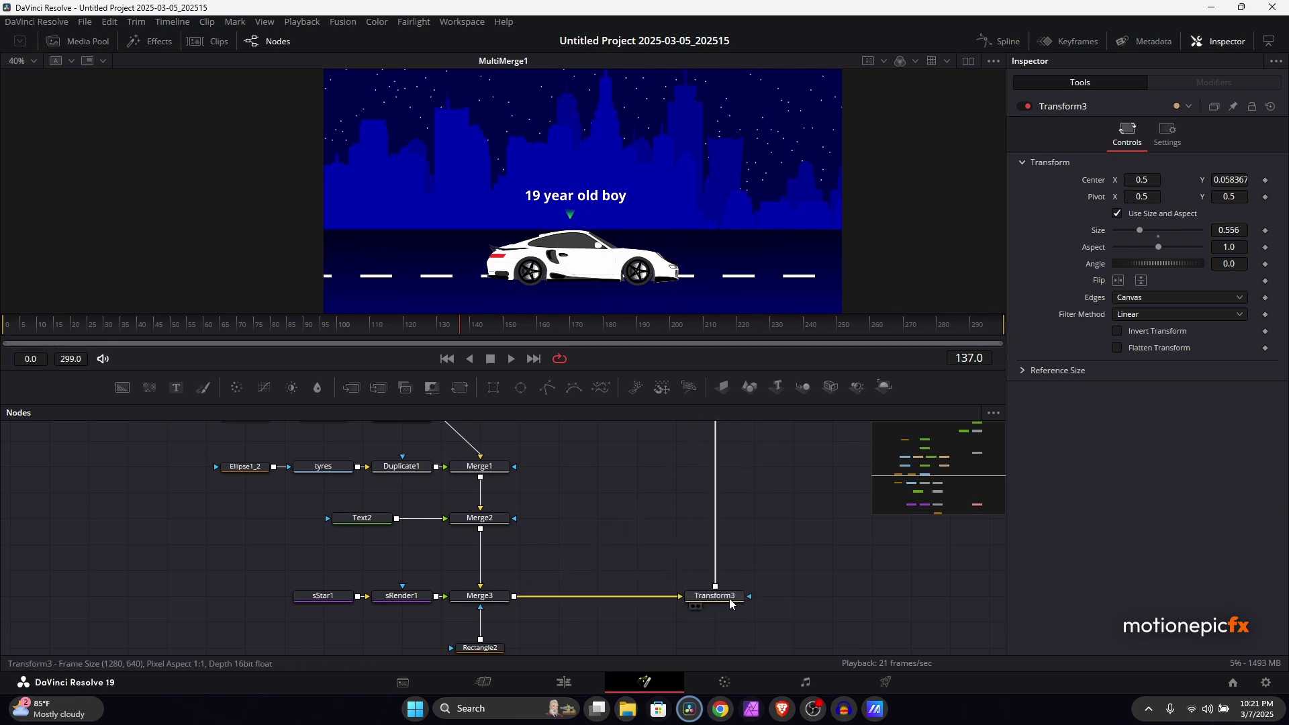
Step: Keyframe Transform3's Center at frame 0 with Center X -0.593, and bring the car into the rear part of the shot at frame 60
{"action": "left_click", "coordinate": [447, 359]}
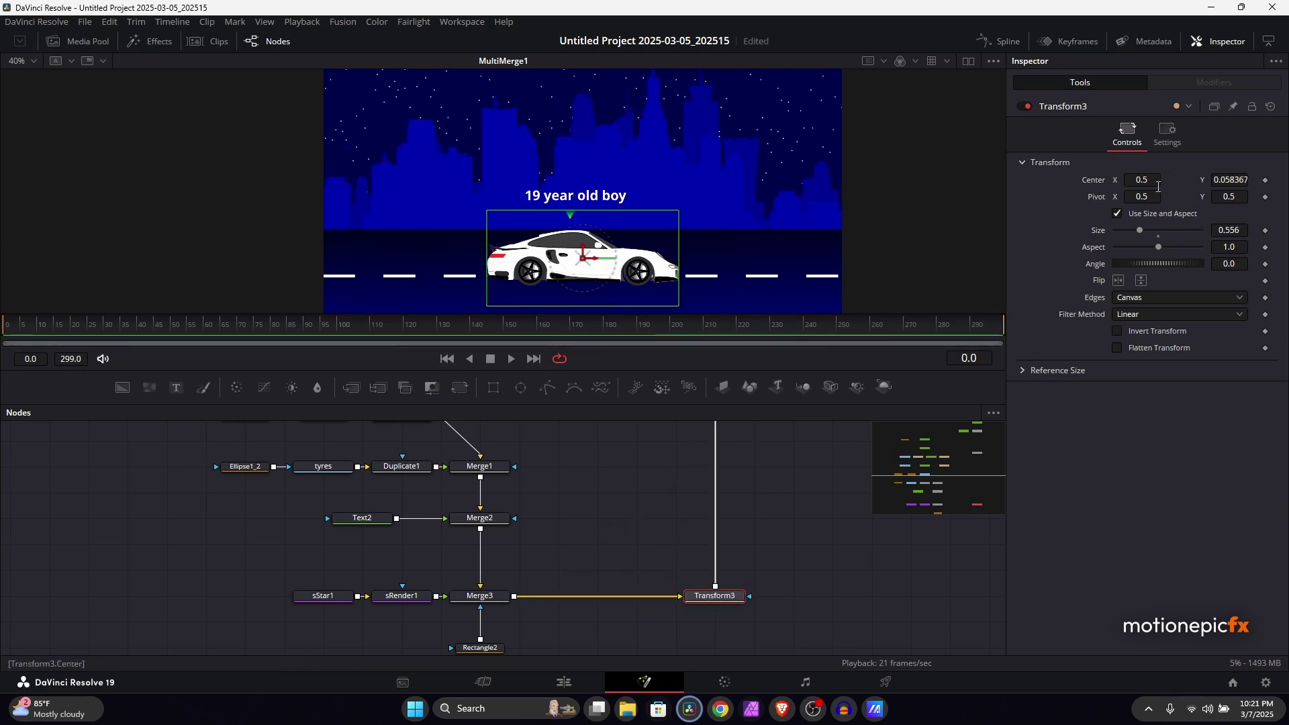
{"action": "left_click", "coordinate": [1265, 180]}
{"action": "left_click_drag", "start_coordinate": [1144, 182], "coordinate": [201, 328]}
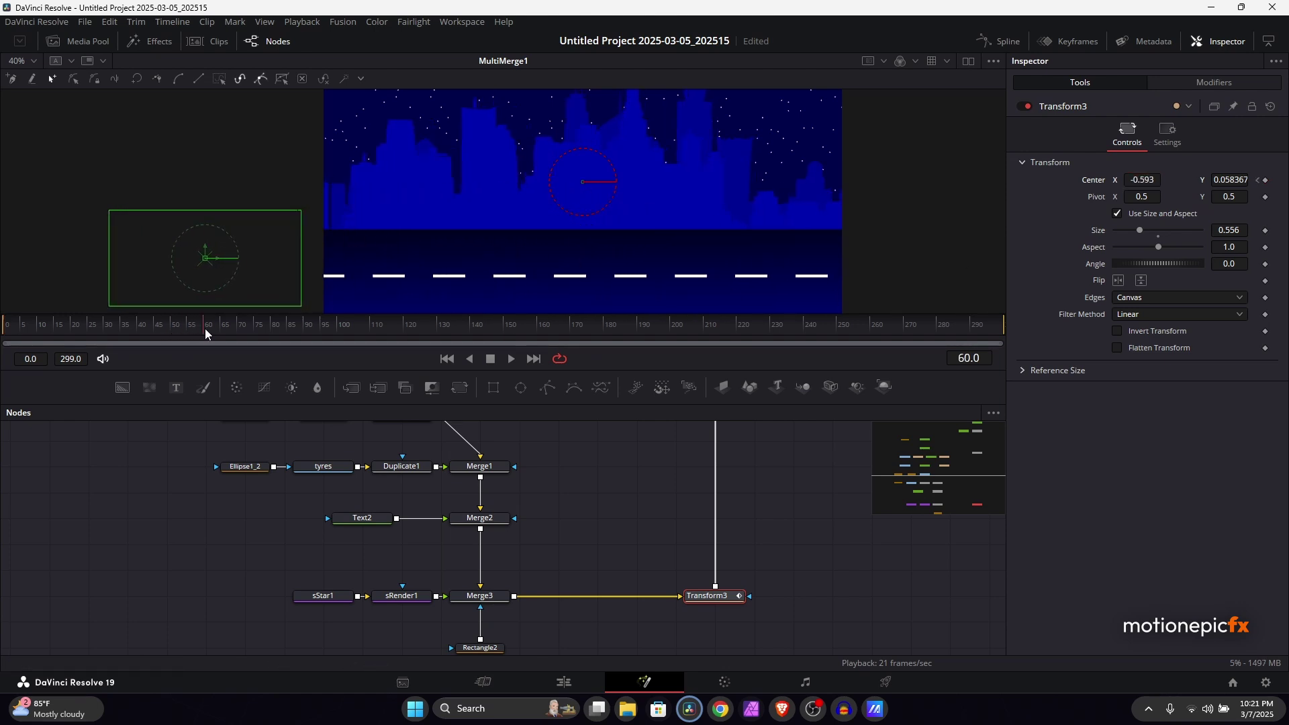
{"action": "left_click_drag", "start_coordinate": [1142, 180], "coordinate": [1150, 180]}
{"action": "left_click_drag", "start_coordinate": [425, 258], "coordinate": [465, 258]}
Step: Set Transform3's Center X to 0.851 at about frame 250 and 1.551 at frame 299 so the car drives out of shot
{"action": "left_click_drag", "start_coordinate": [566, 329], "coordinate": [838, 329]}
{"action": "left_click_drag", "start_coordinate": [1133, 180], "coordinate": [1285, 180]}
{"action": "left_click_drag", "start_coordinate": [1205, 179], "coordinate": [1142, 179]}
{"action": "left_click_drag", "start_coordinate": [949, 325], "coordinate": [1005, 325]}
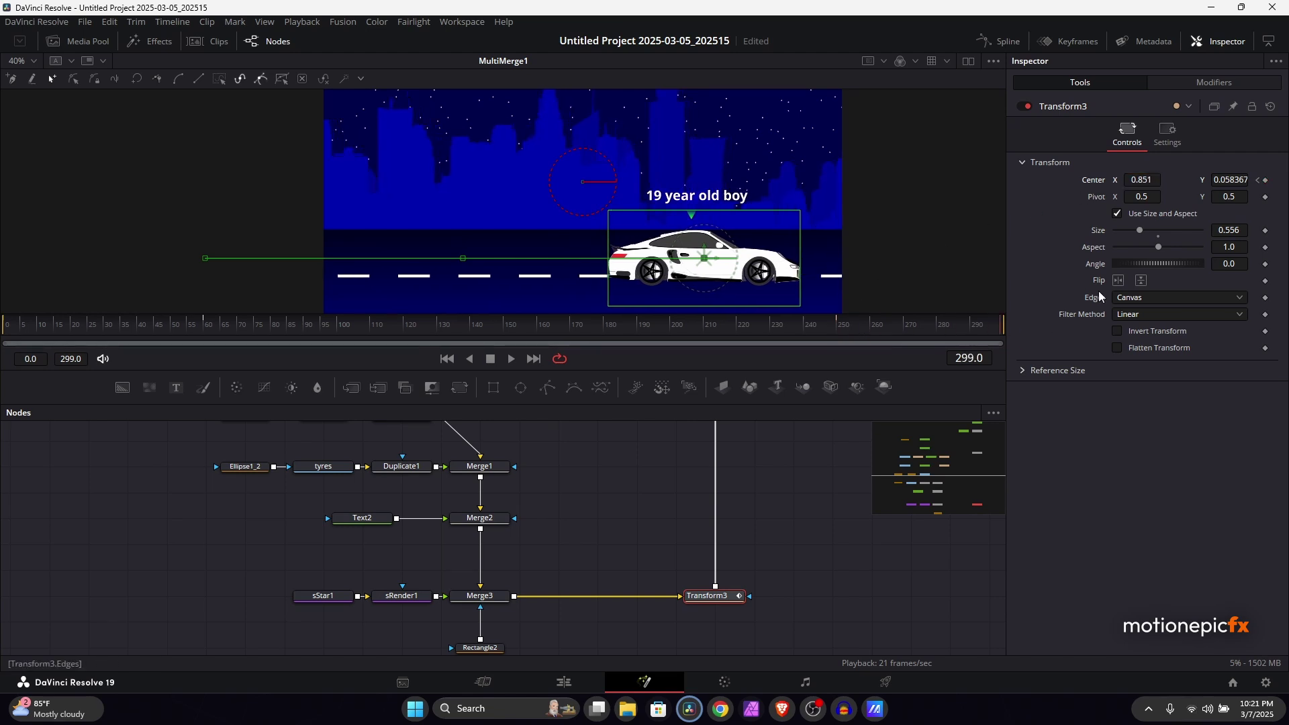
{"action": "left_click_drag", "start_coordinate": [704, 257], "coordinate": [946, 257]}
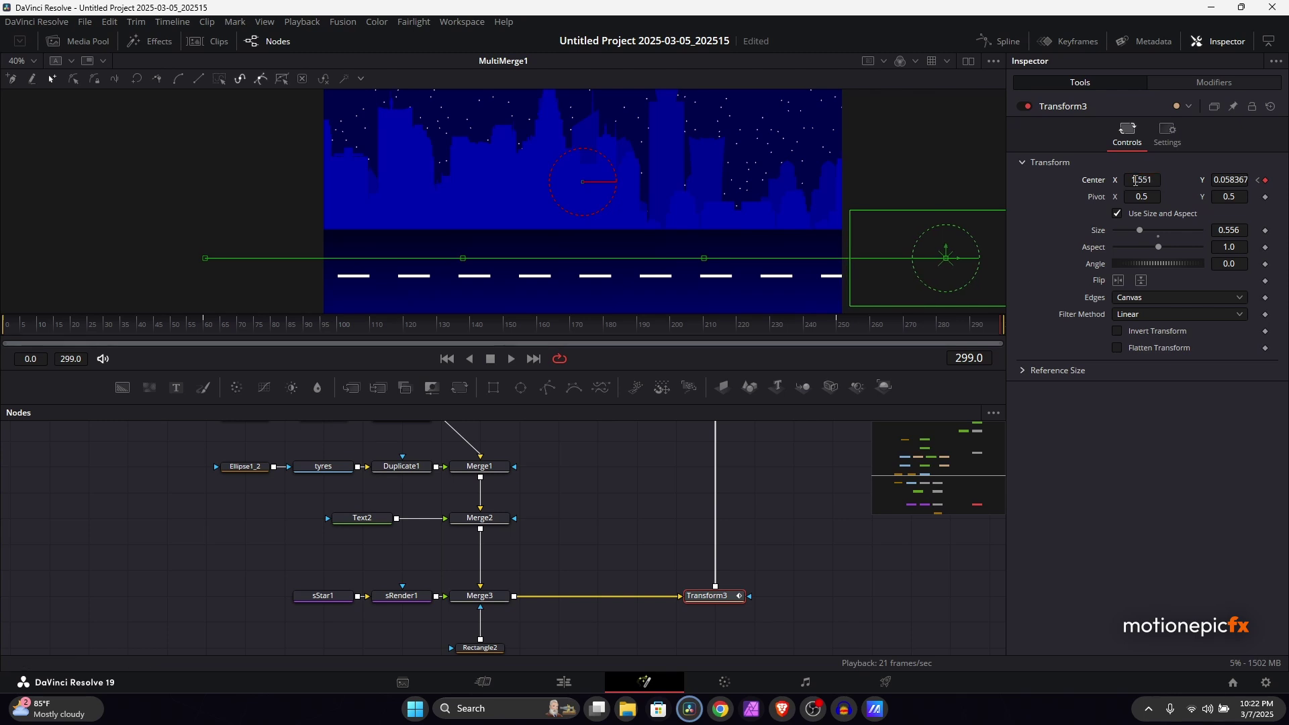
Step: Smooth all keyframes on Transform3's Center displacement curve in the spline editor, preview the car's drive, and close the editor
{"action": "left_click", "coordinate": [999, 41]}
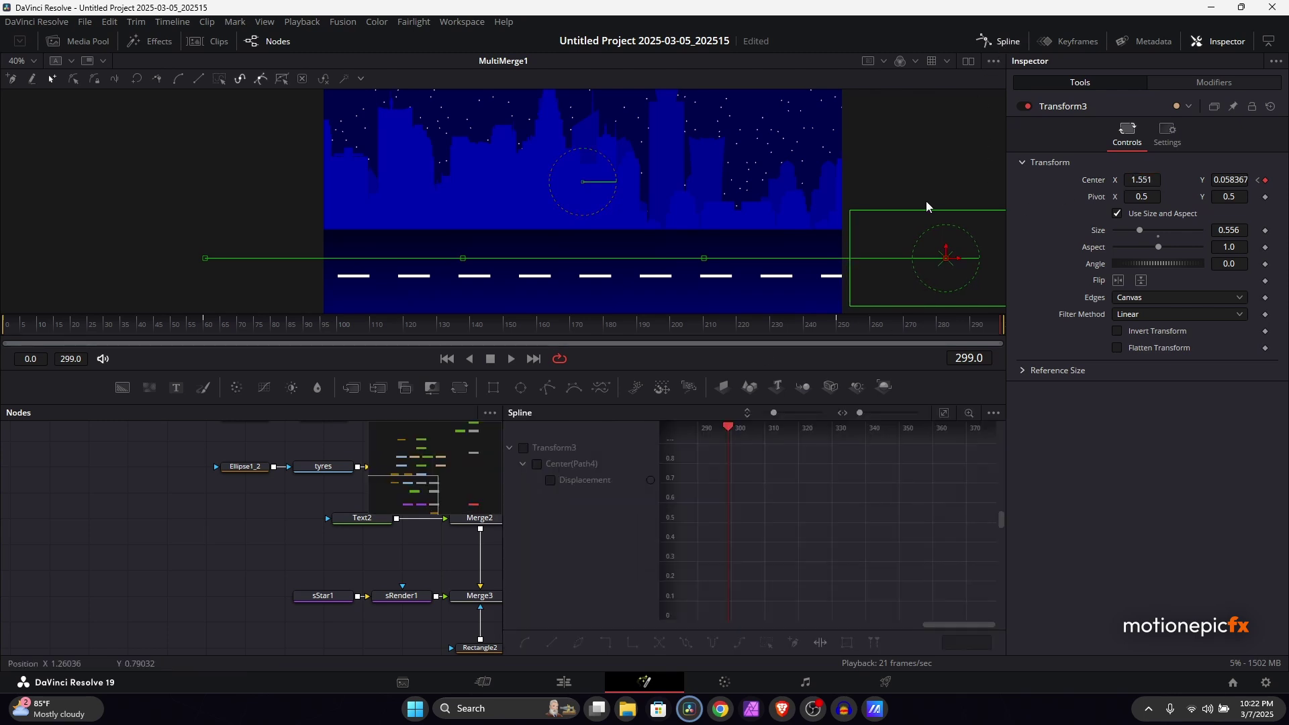
{"action": "left_click", "coordinate": [545, 463]}
{"action": "left_click", "coordinate": [945, 416]}
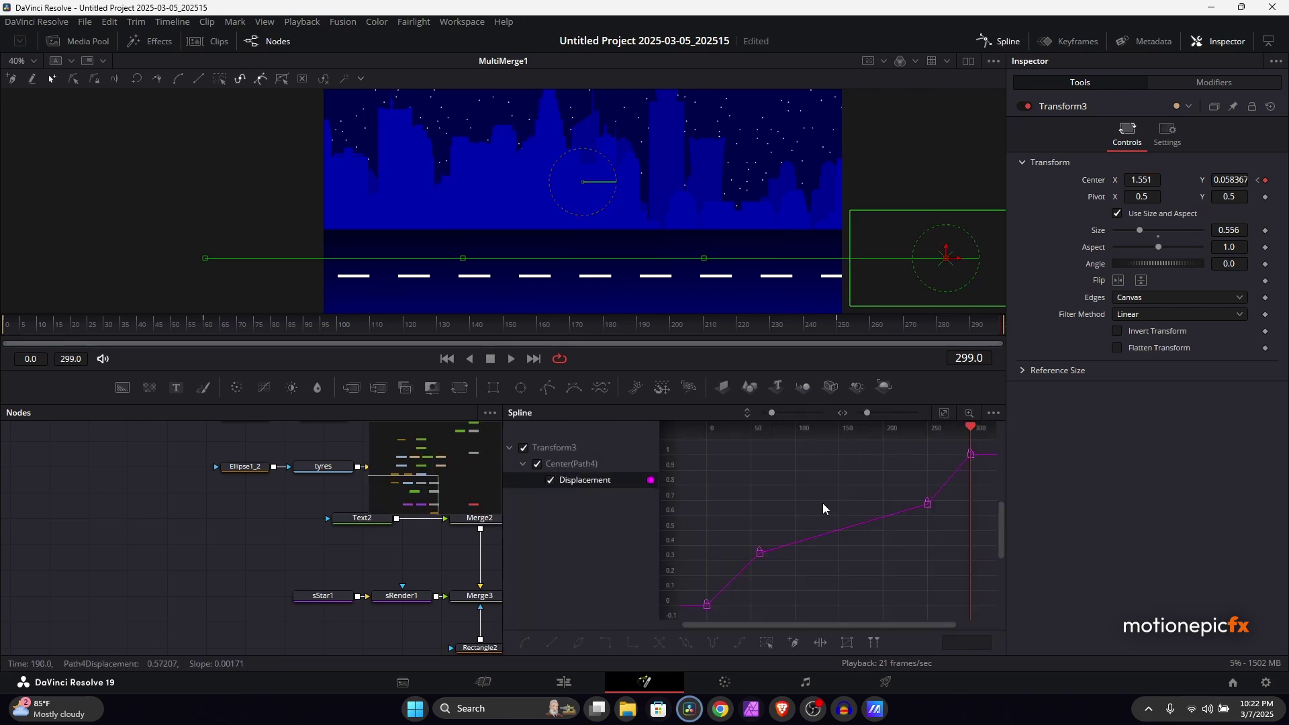
{"action": "key", "text": "s"}
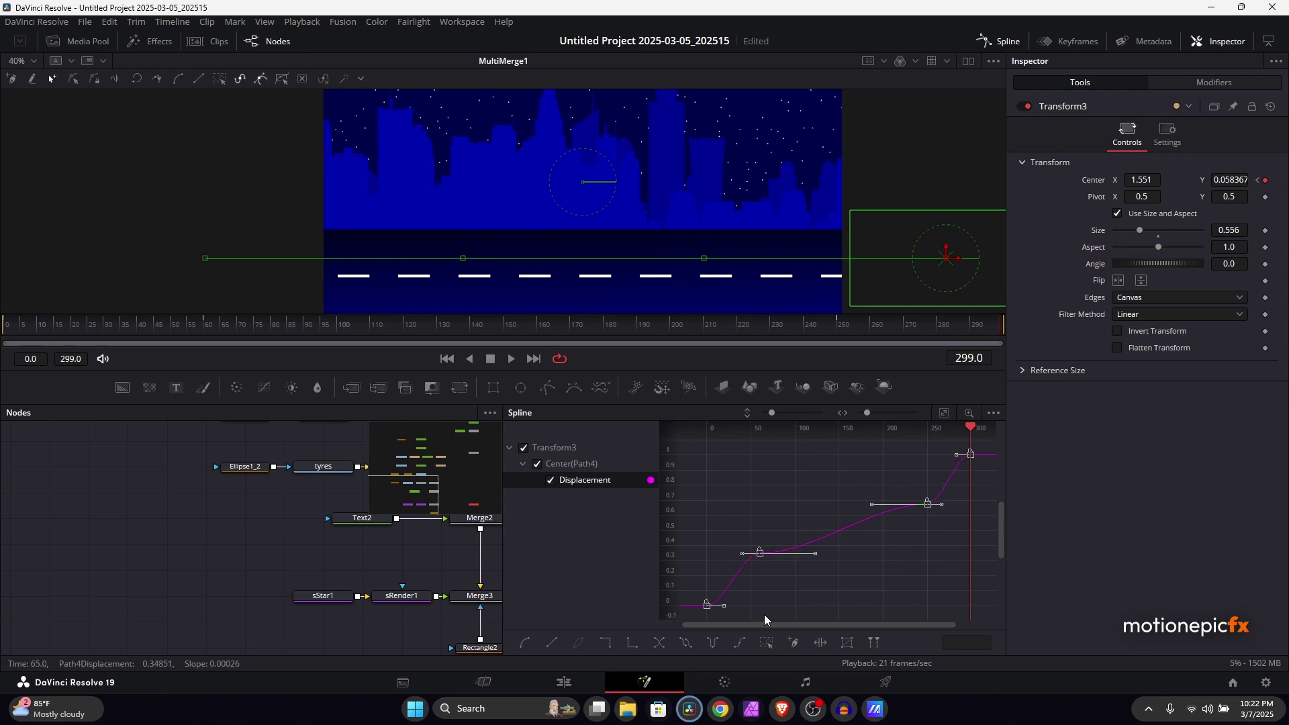
{"action": "key", "text": "space"}
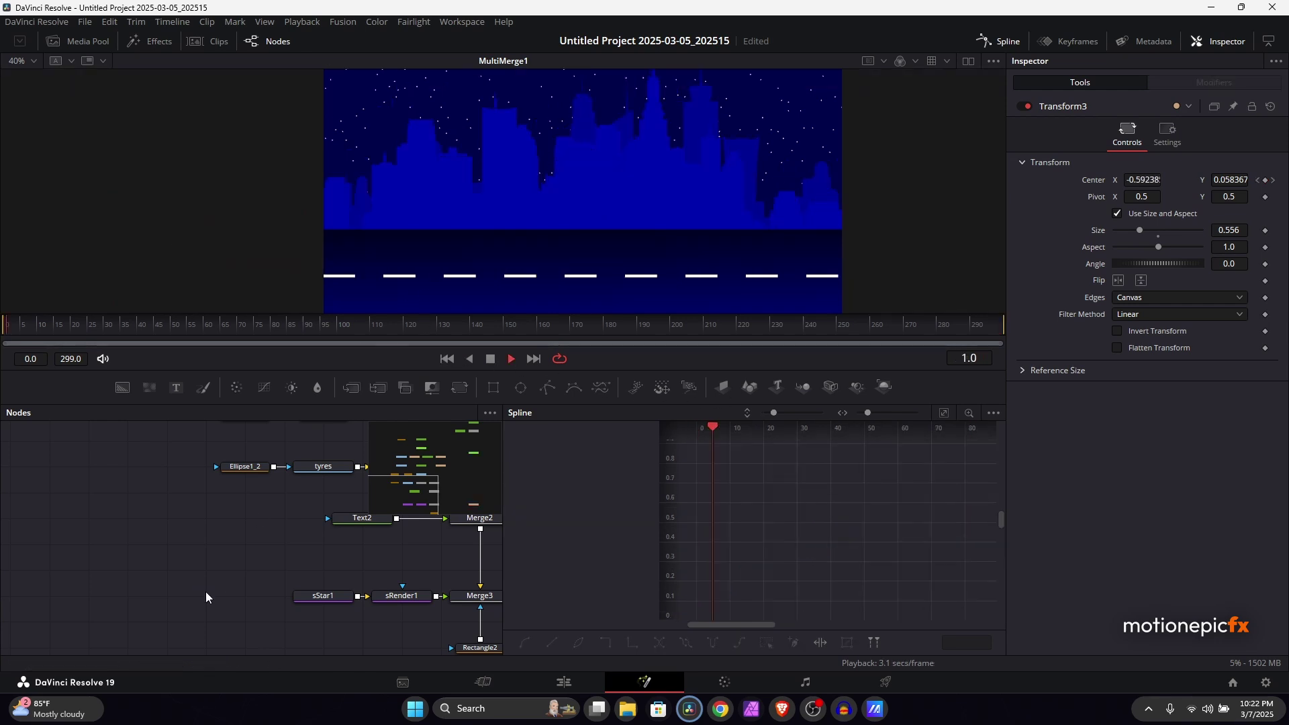
{"action": "scroll", "coordinate": [550, 187], "scroll_direction": "down", "scroll_amount": 3}
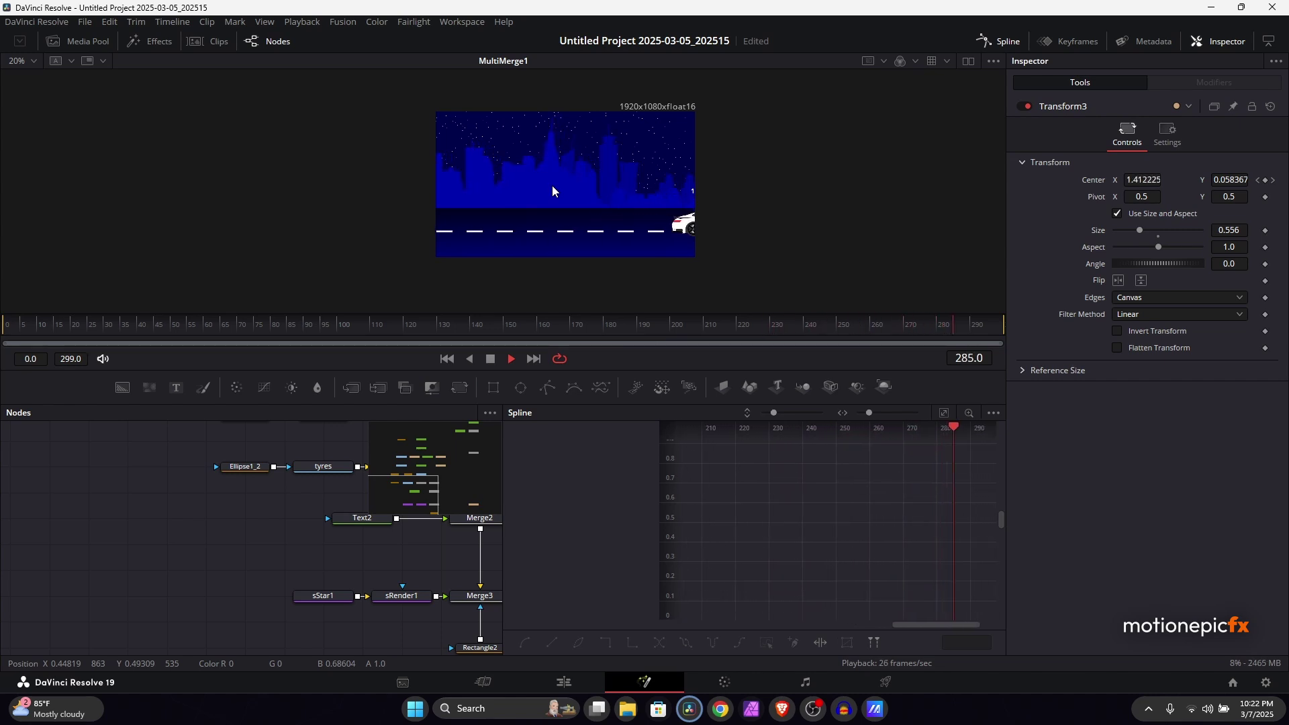
{"action": "key", "text": "space"}
{"action": "left_click", "coordinate": [1001, 41]}
Step: Make room between tyres and Duplicate1 and insert a Transform node after tyres
{"action": "scroll", "coordinate": [446, 619], "scroll_direction": "up", "scroll_amount": 5}
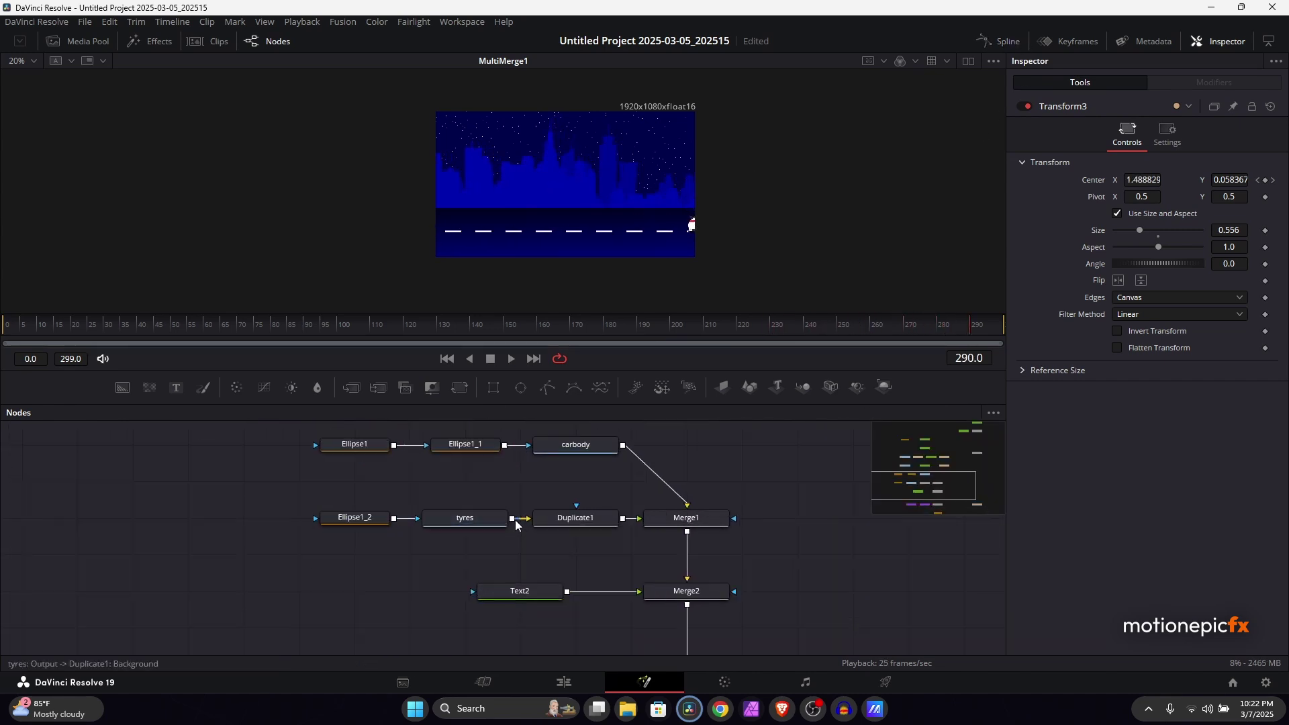
{"action": "scroll", "coordinate": [588, 561], "scroll_direction": "down", "scroll_amount": 3}
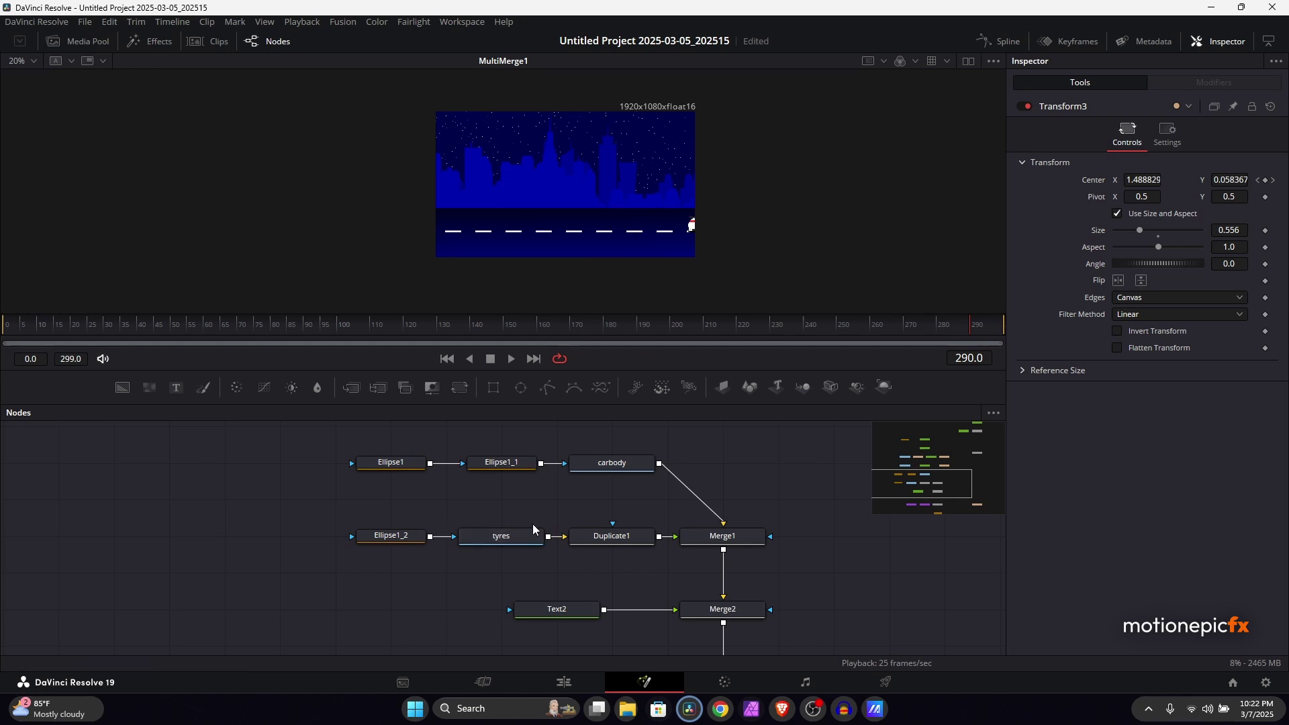
{"action": "left_click_drag", "start_coordinate": [413, 511], "coordinate": [610, 565]}
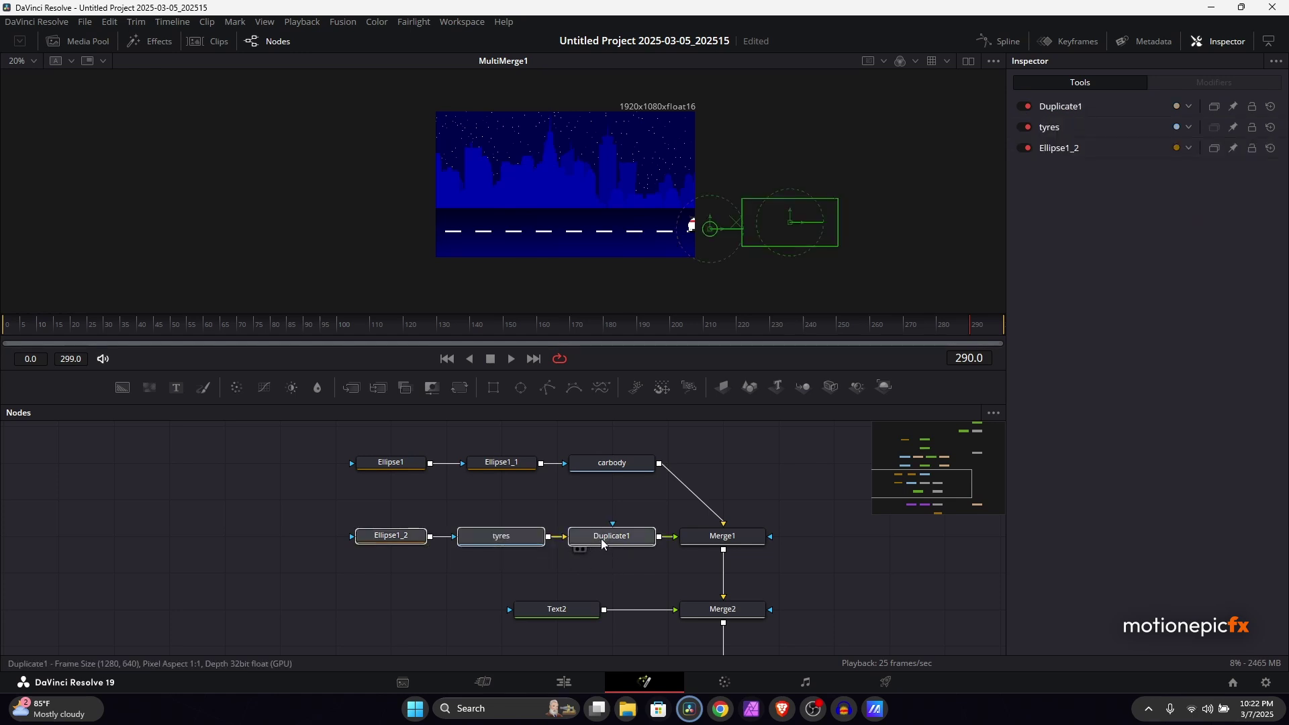
{"action": "left_click", "coordinate": [603, 544], "text": "ctrl"}
{"action": "left_click_drag", "start_coordinate": [544, 544], "coordinate": [433, 544]}
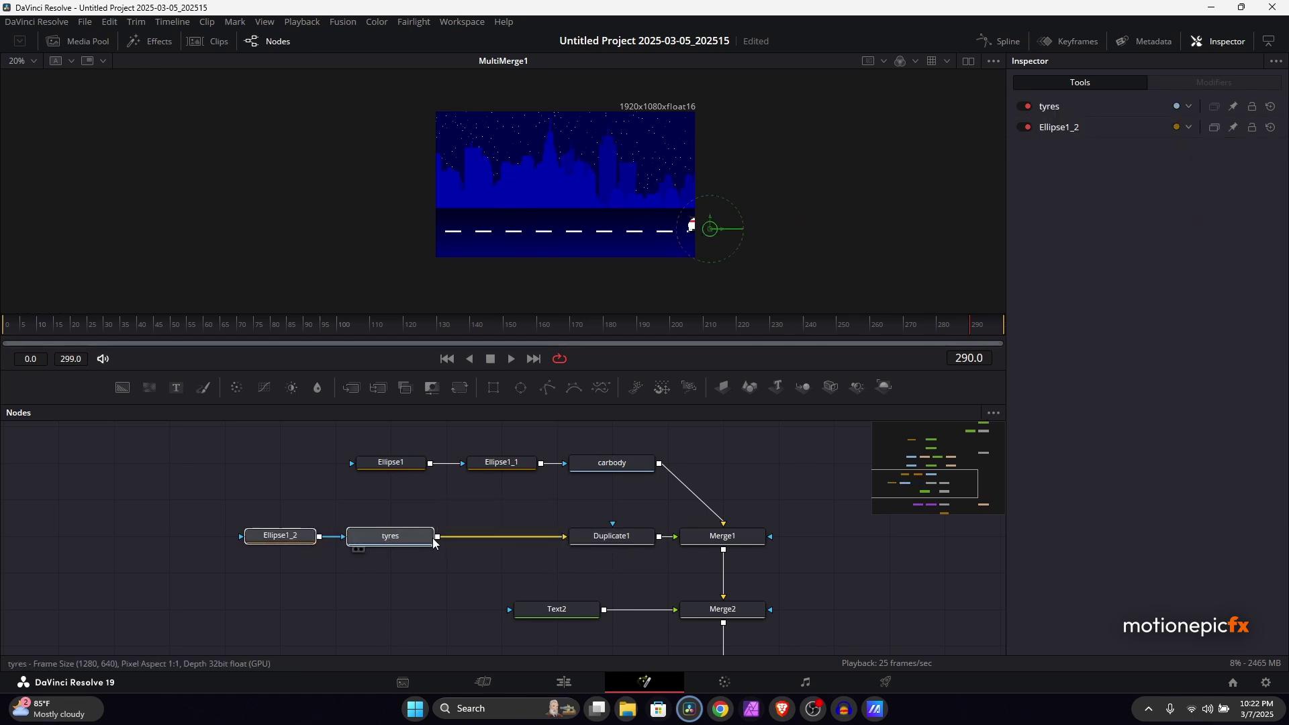
{"action": "left_click", "coordinate": [430, 542]}
{"action": "key", "text": "shift+space"}
{"action": "type", "text": "xf"}
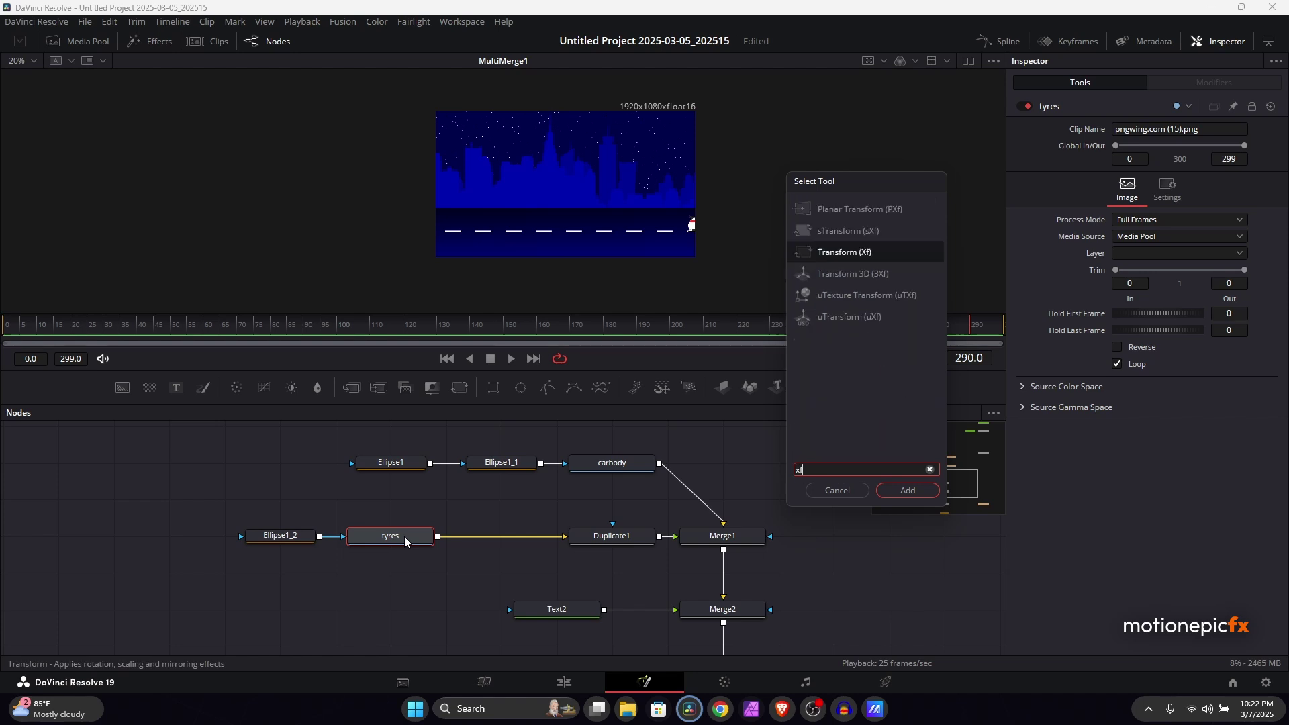
{"action": "key", "text": "Return"}
Step: Try the expression time*50 on Transform4's Angle, preview the tyre rotation, and reset the Angle
{"action": "left_click", "coordinate": [447, 359]}
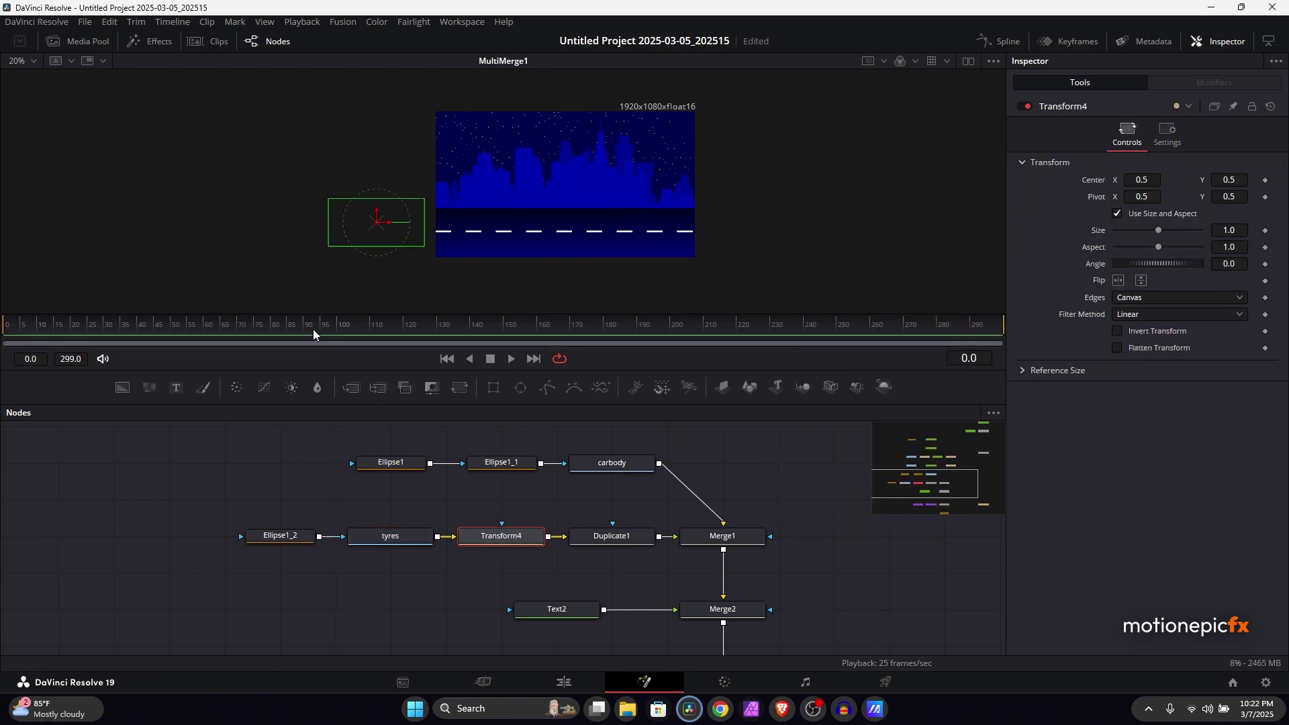
{"action": "right_click", "coordinate": [1094, 266]}
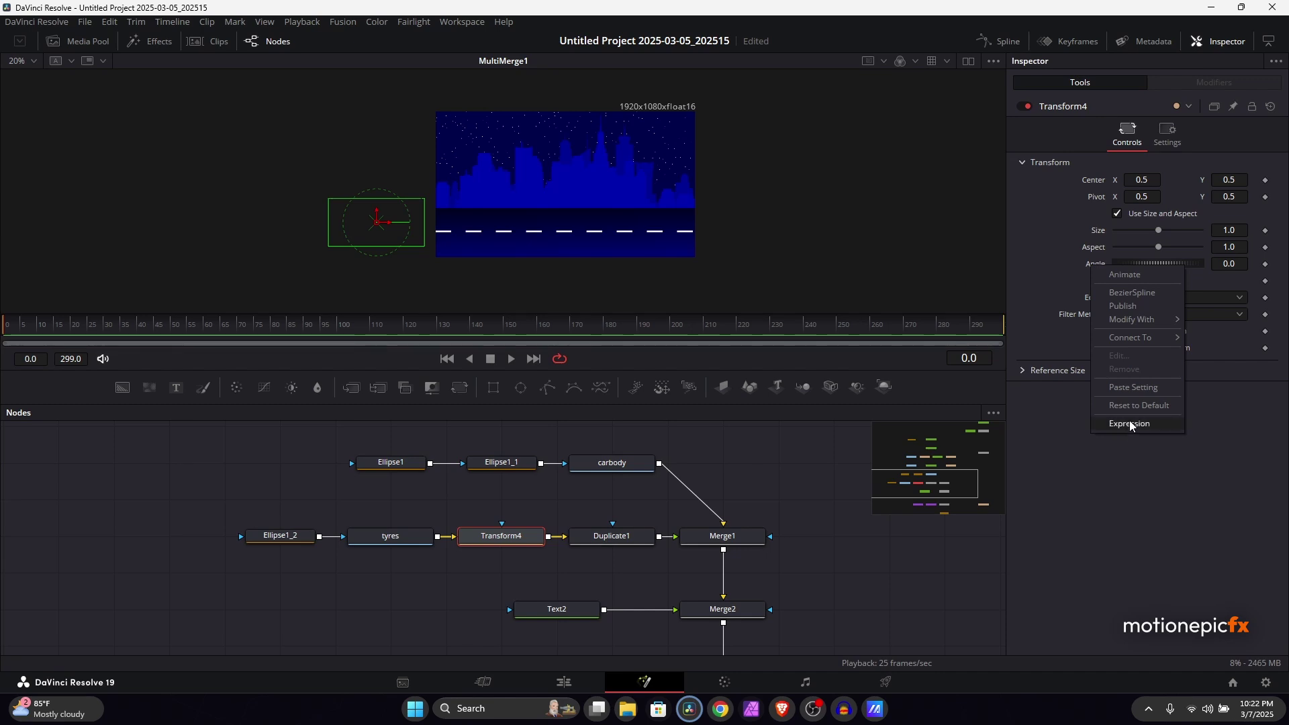
{"action": "left_click", "coordinate": [1131, 424]}
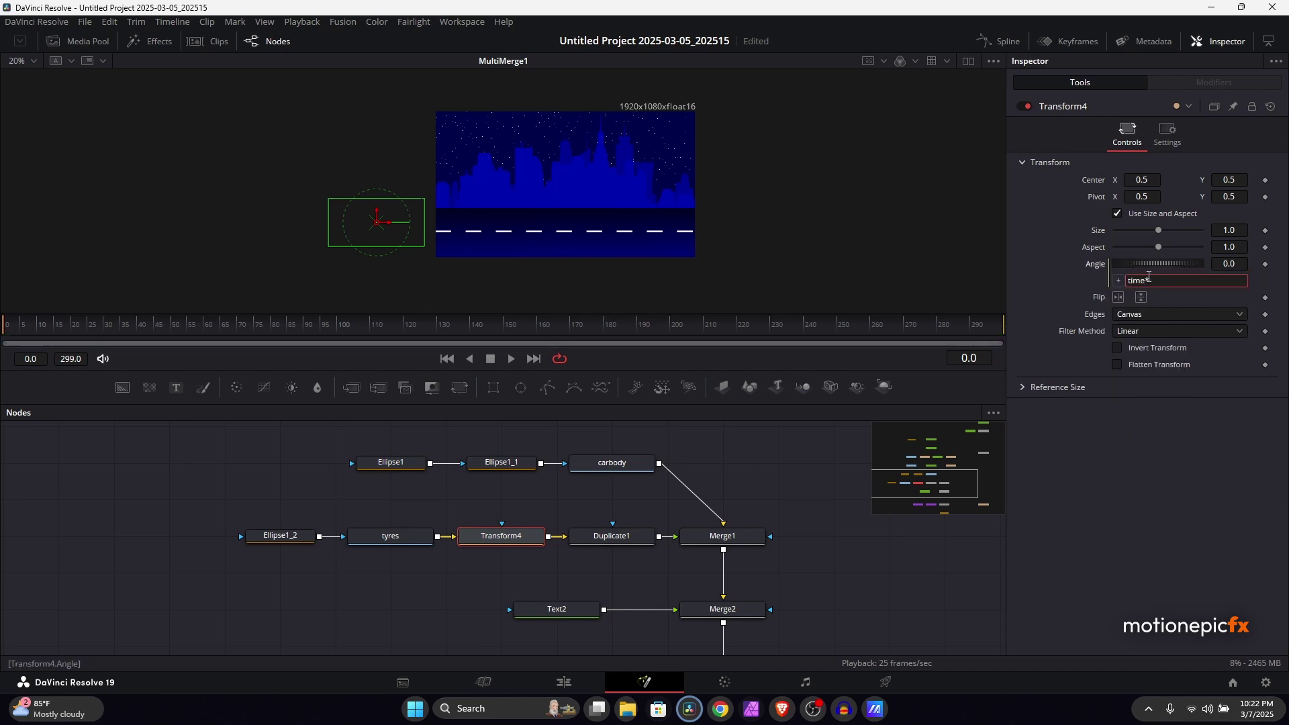
{"action": "key", "text": "Tab"}
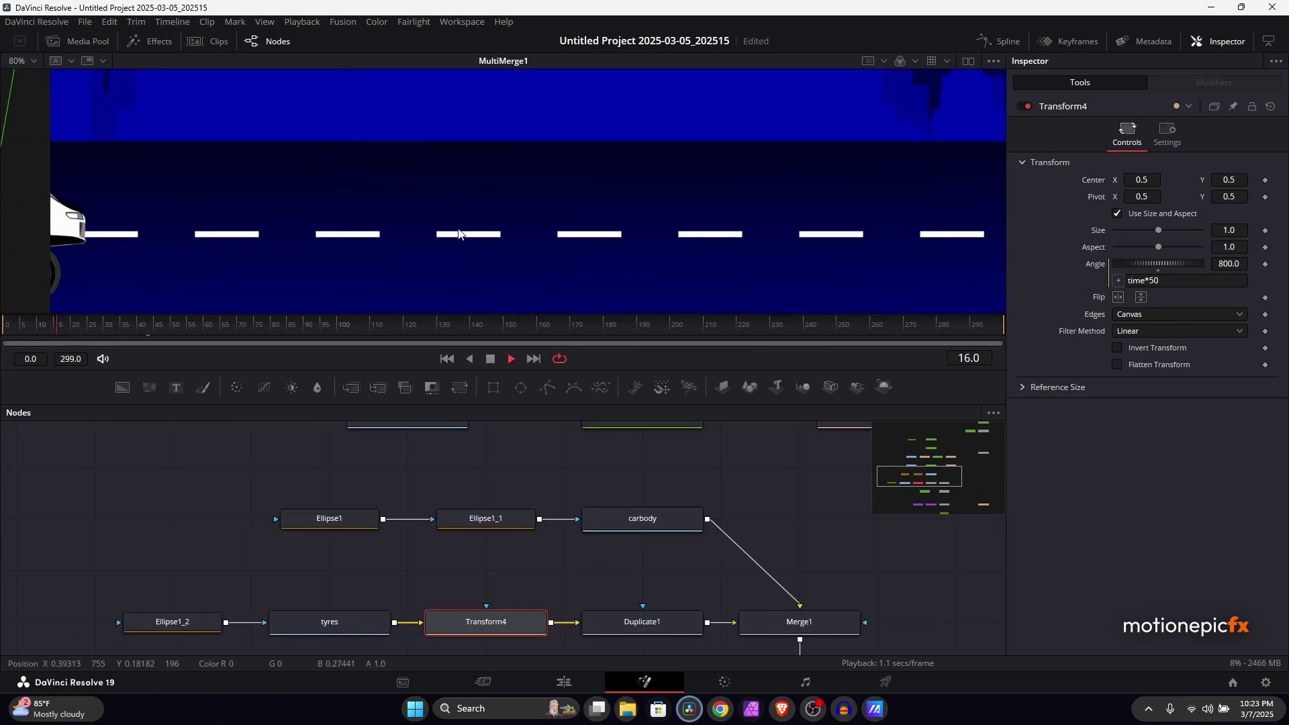
{"action": "scroll", "coordinate": [460, 233], "scroll_direction": "down", "scroll_amount": 2}
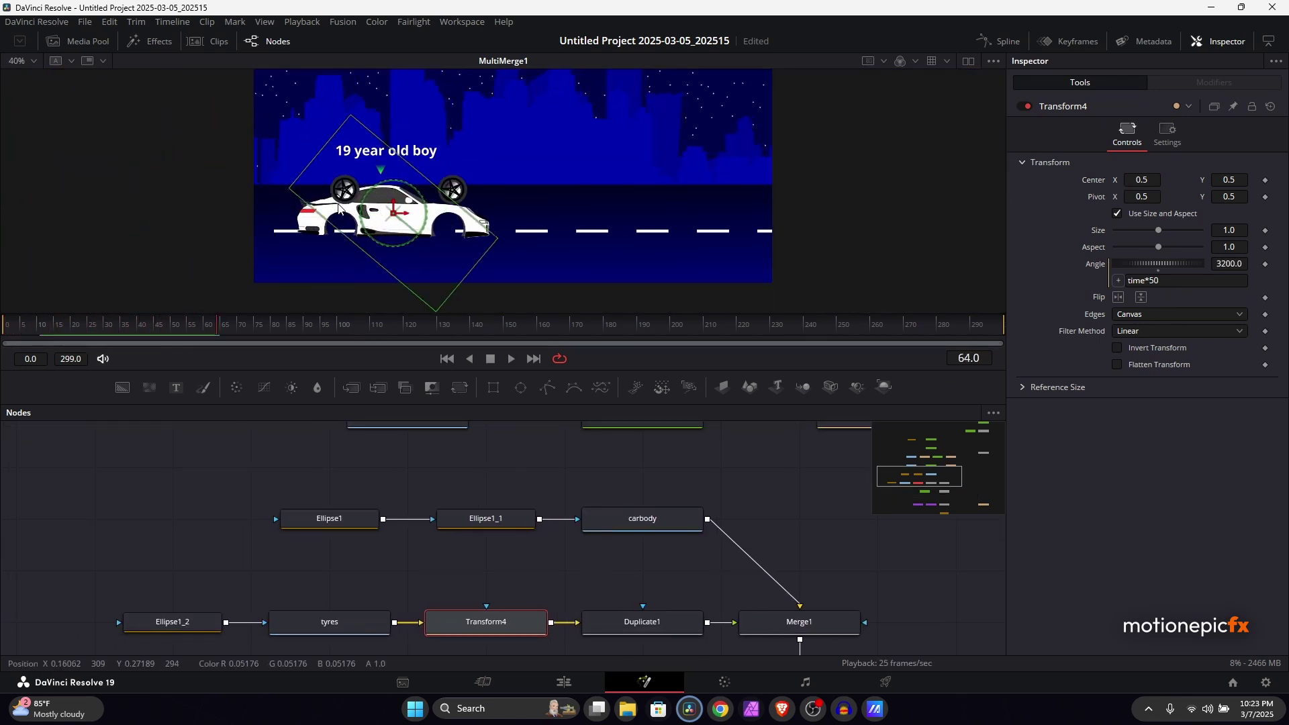
{"action": "scroll", "coordinate": [272, 474], "scroll_direction": "down", "scroll_amount": 2}
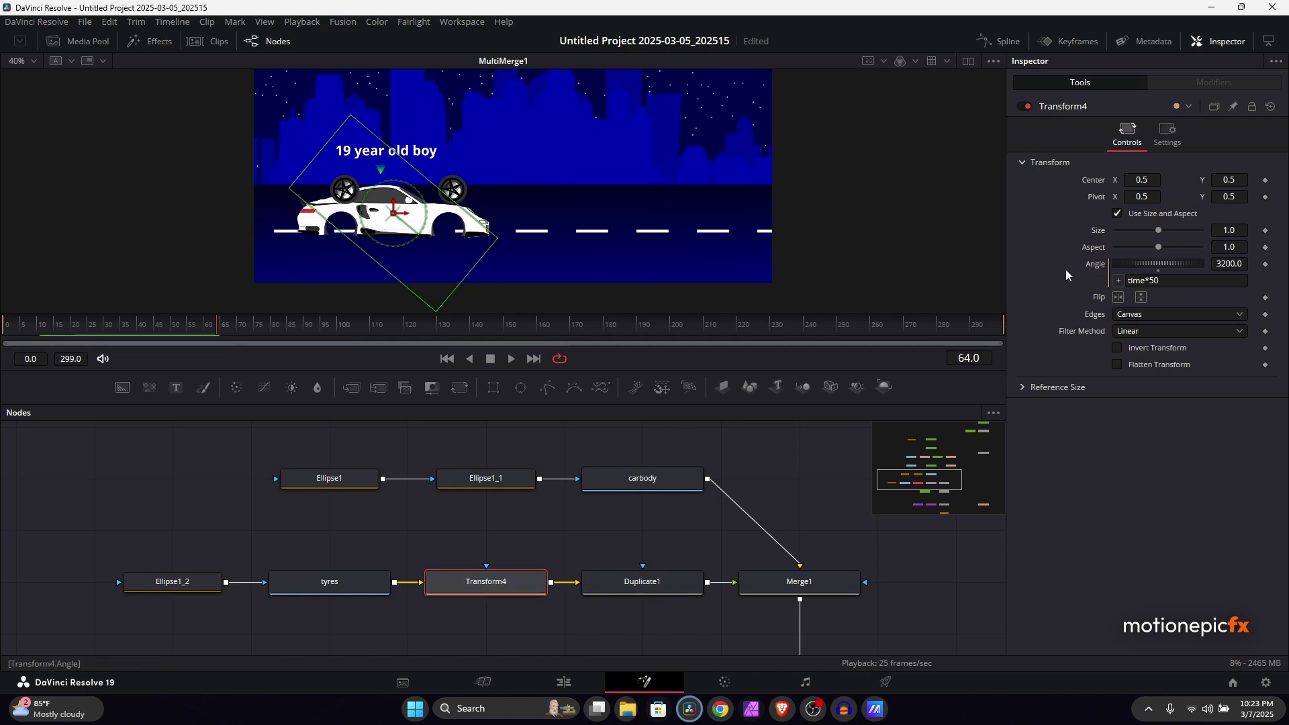
{"action": "double_click", "coordinate": [1096, 265]}
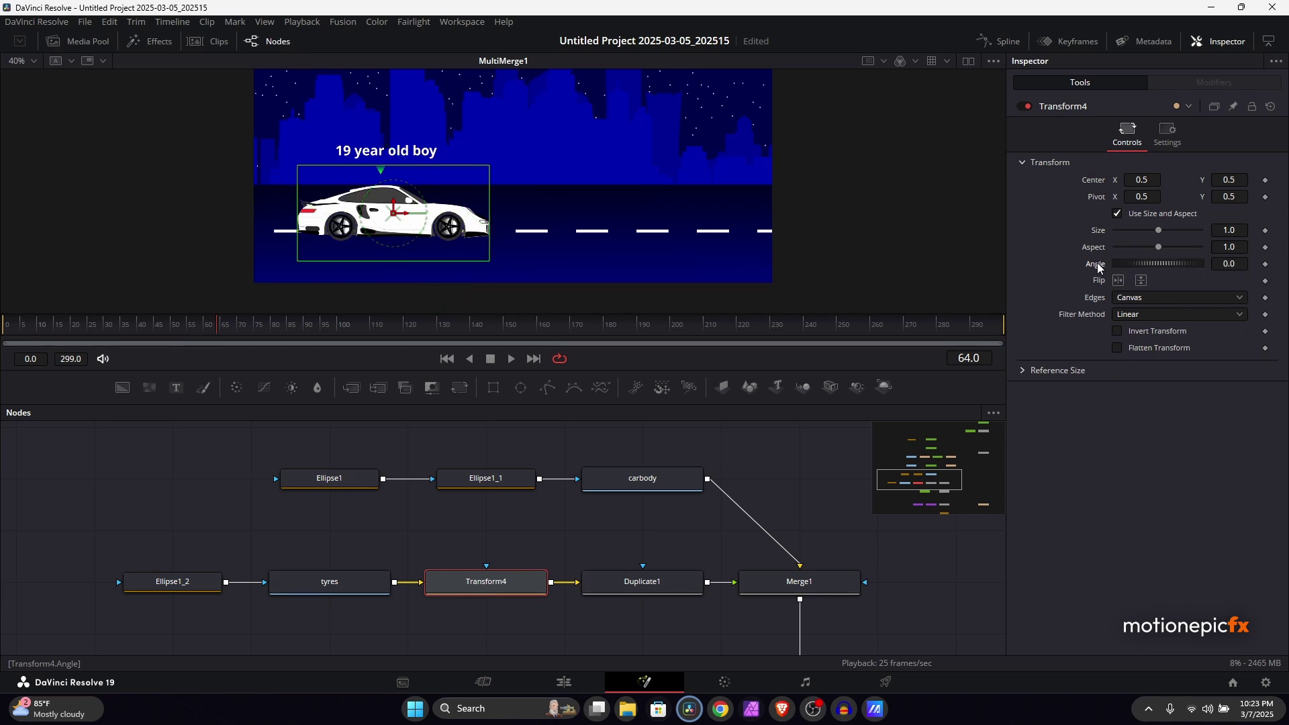
Step: Move Transform4's Pivot to the centre of the rear wheel, at X 0.227 and Y 0.36
{"action": "scroll", "coordinate": [383, 229], "scroll_direction": "up", "scroll_amount": 2}
{"action": "scroll", "coordinate": [382, 234], "scroll_direction": "up", "scroll_amount": 2}
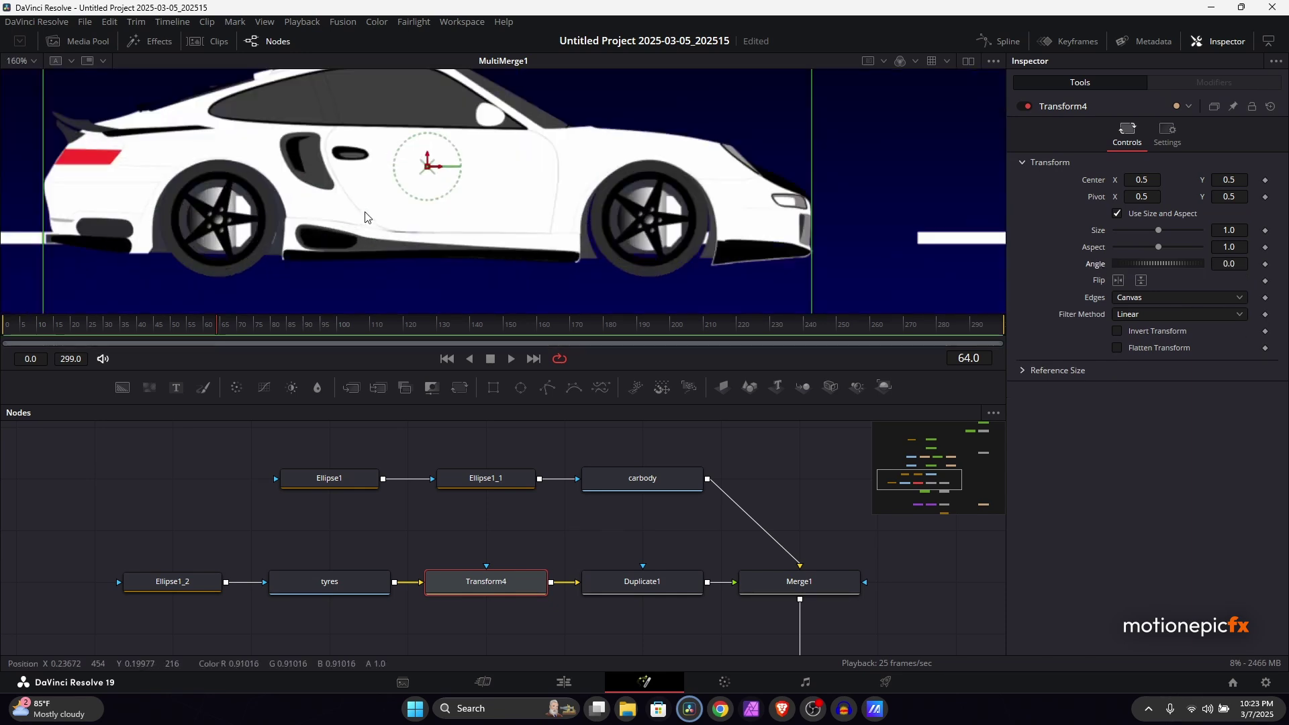
{"action": "left_click_drag", "start_coordinate": [365, 217], "coordinate": [491, 258]}
{"action": "left_click_drag", "start_coordinate": [1141, 196], "coordinate": [995, 204]}
{"action": "left_click_drag", "start_coordinate": [356, 203], "coordinate": [343, 257]}
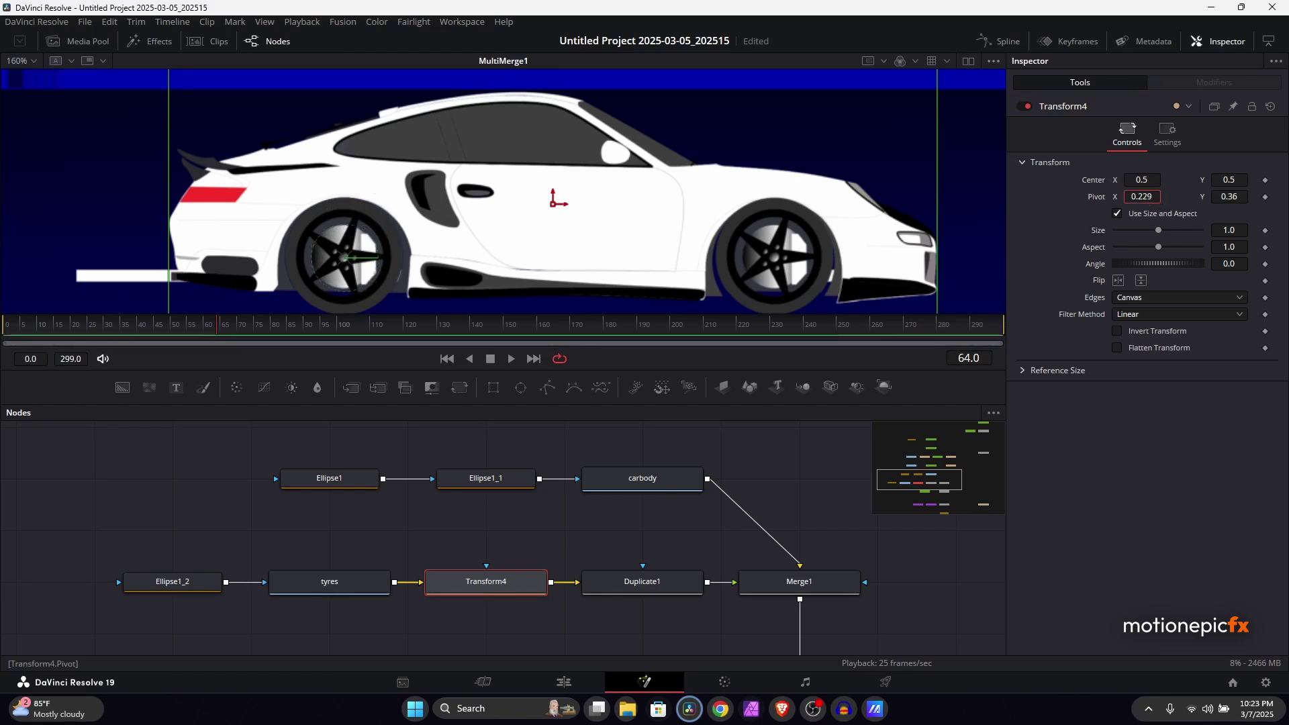
Step: Apply the expression time*50 to Transform4's Angle and preview the wheels spinning
{"action": "right_click", "coordinate": [1095, 264]}
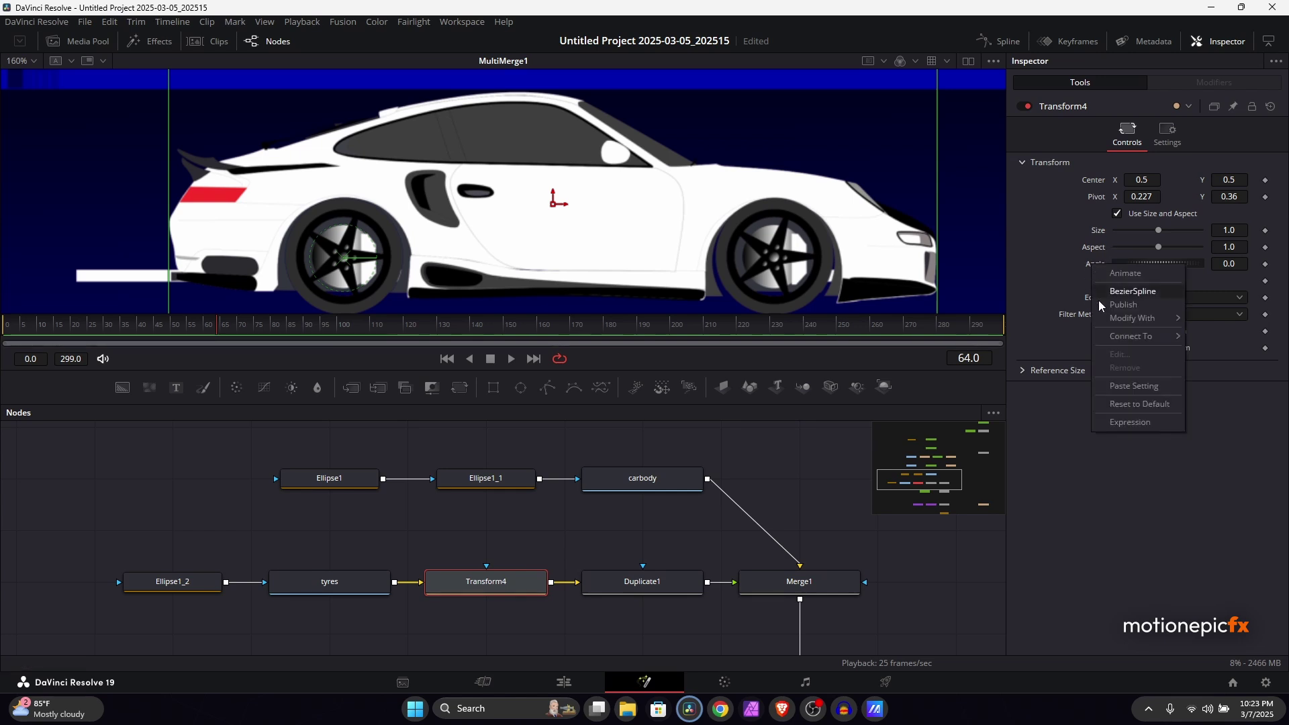
{"action": "left_click", "coordinate": [1135, 421]}
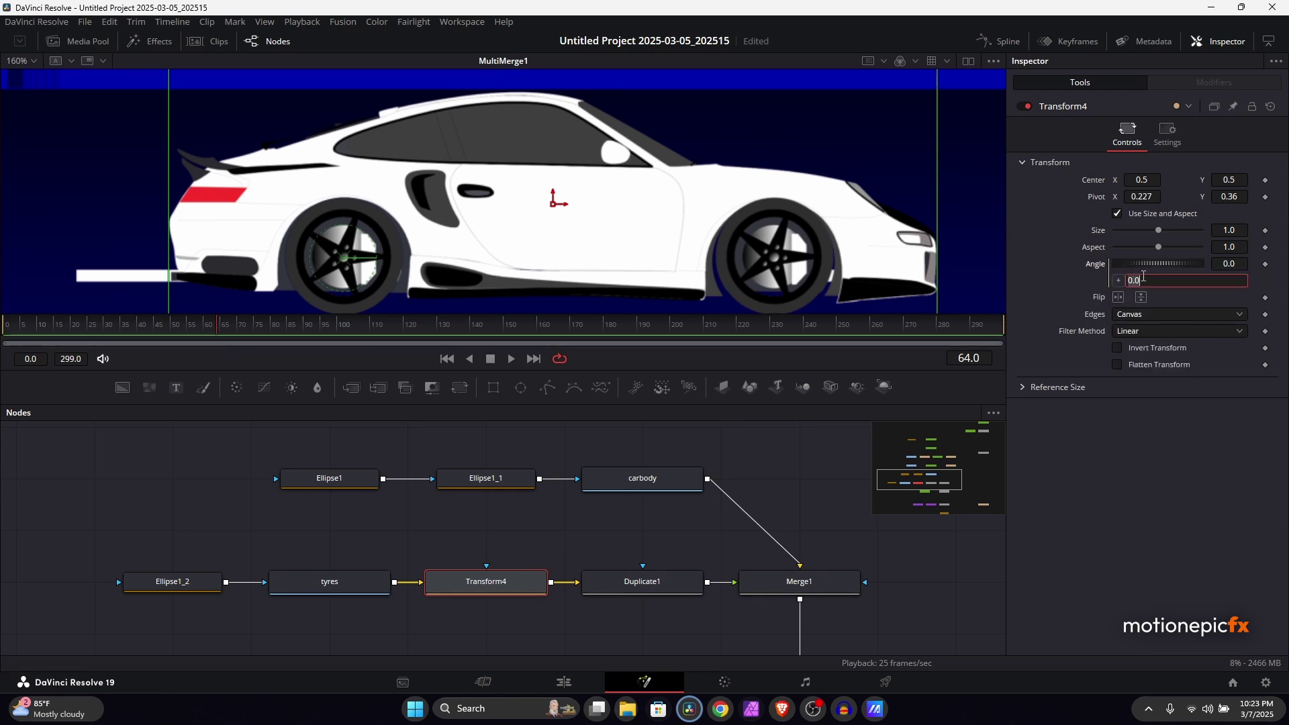
{"action": "type", "text": "time*50"}
{"action": "key", "text": "Tab"}
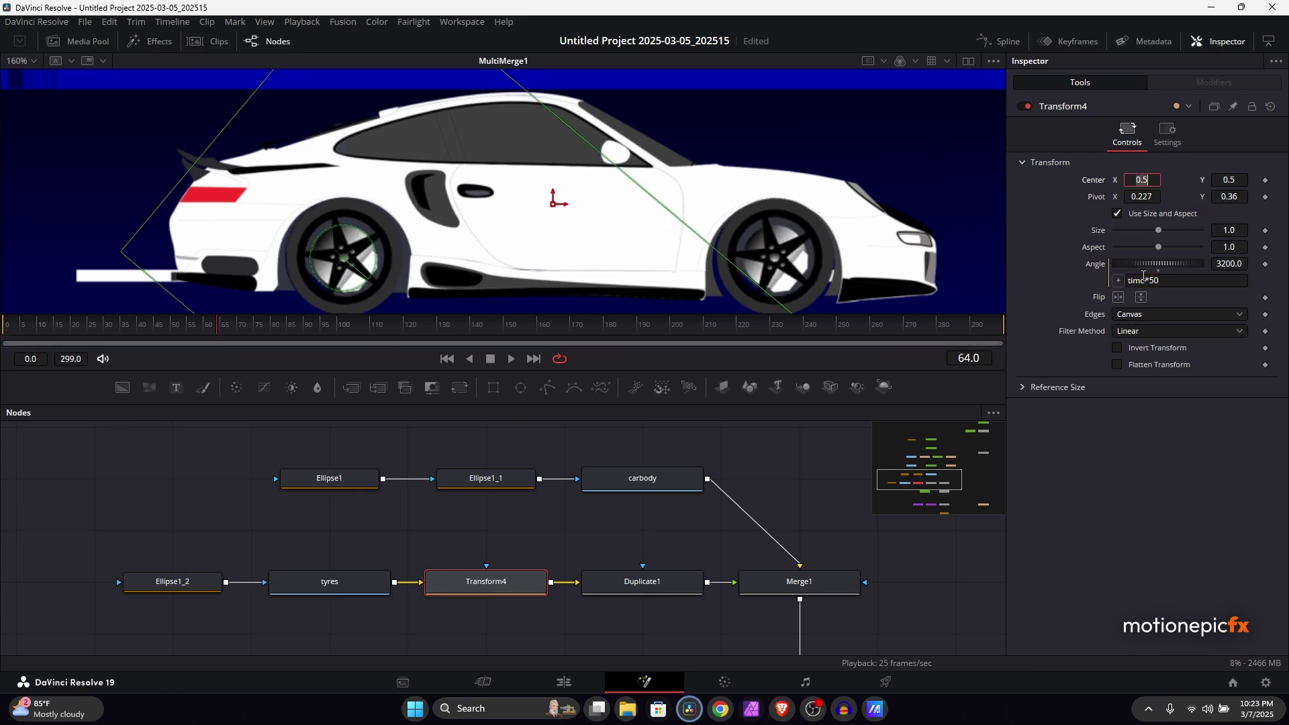
{"action": "left_click", "coordinate": [799, 482]}
{"action": "key", "text": "space"}
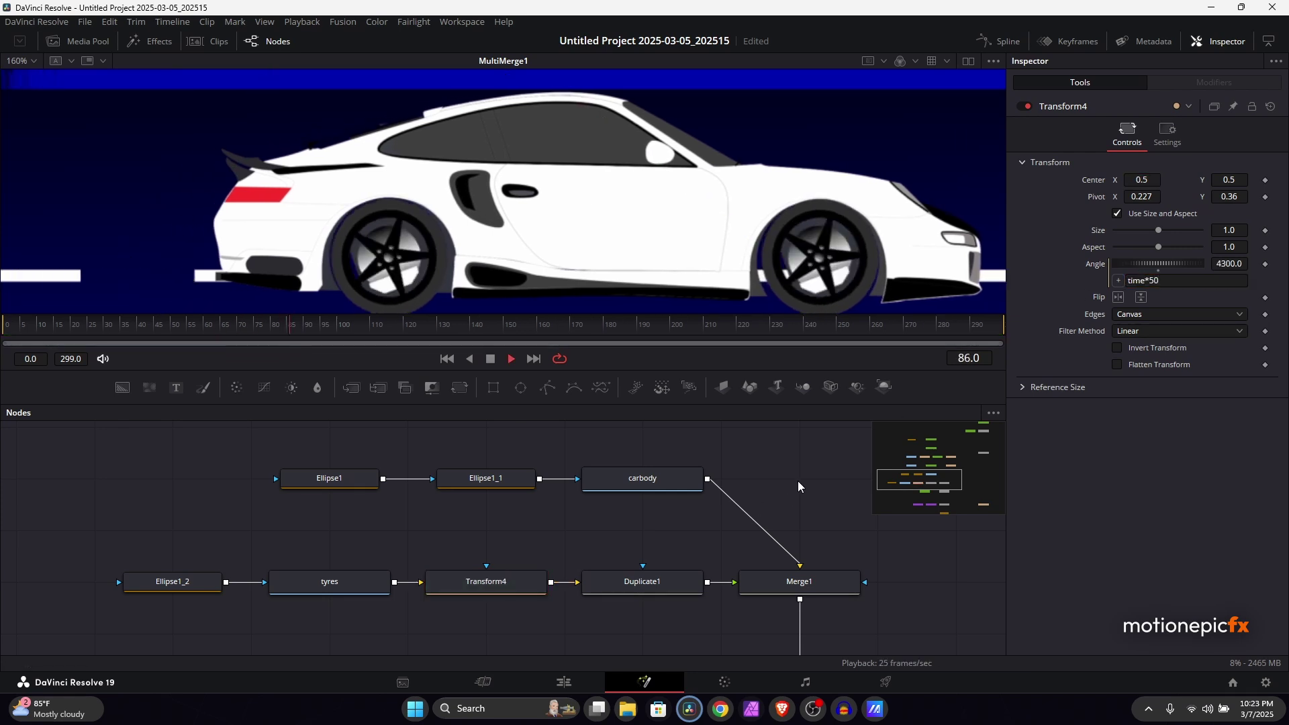
{"action": "scroll", "coordinate": [777, 195], "scroll_direction": "down", "scroll_amount": 2}
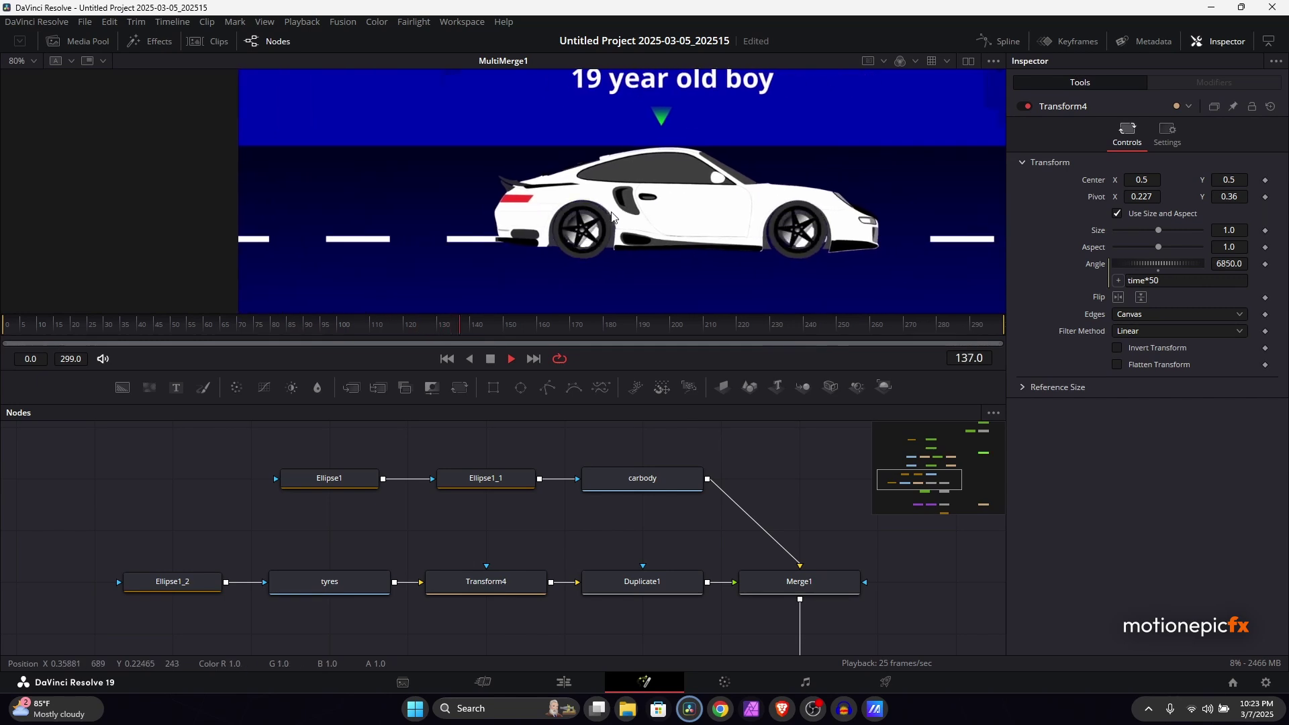
Step: Change Transform4's Angle expression to -time*50 and preview the reversed wheel rotation from the start of the animation
{"action": "key", "text": "space"}
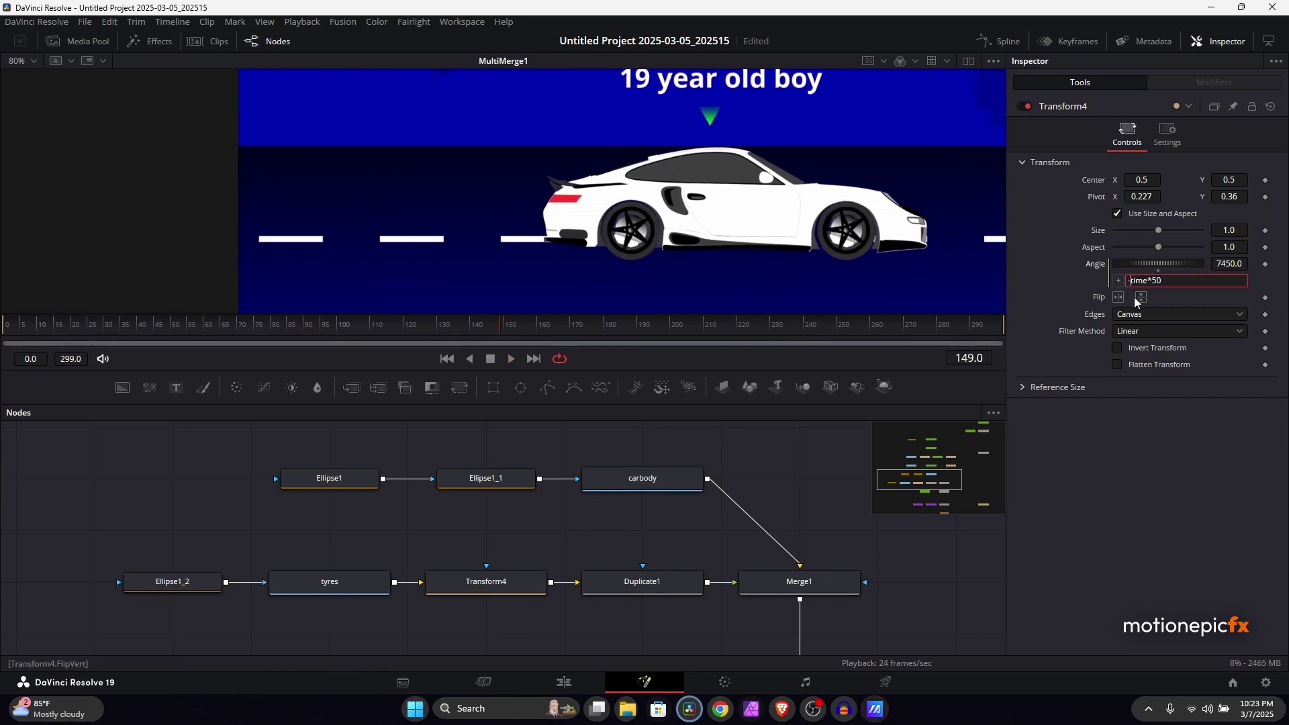
{"action": "key", "text": "Return"}
{"action": "key", "text": "space"}
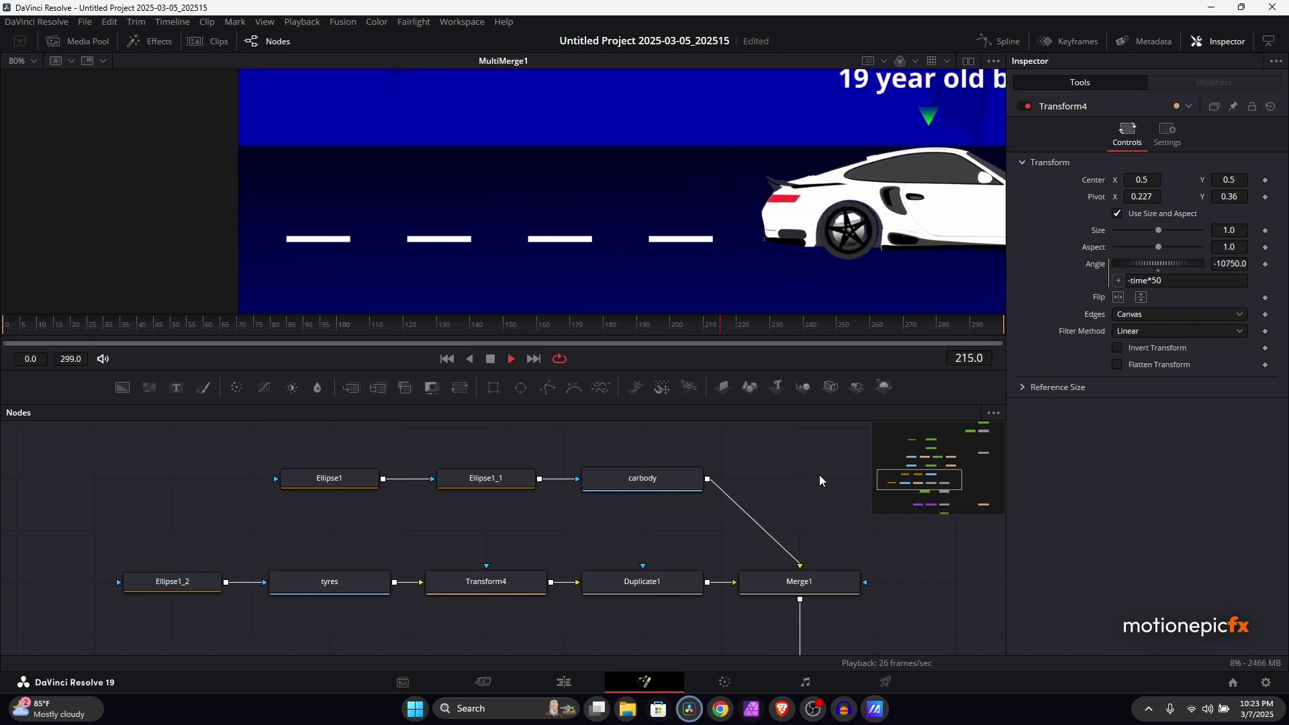
{"action": "key", "text": "space"}
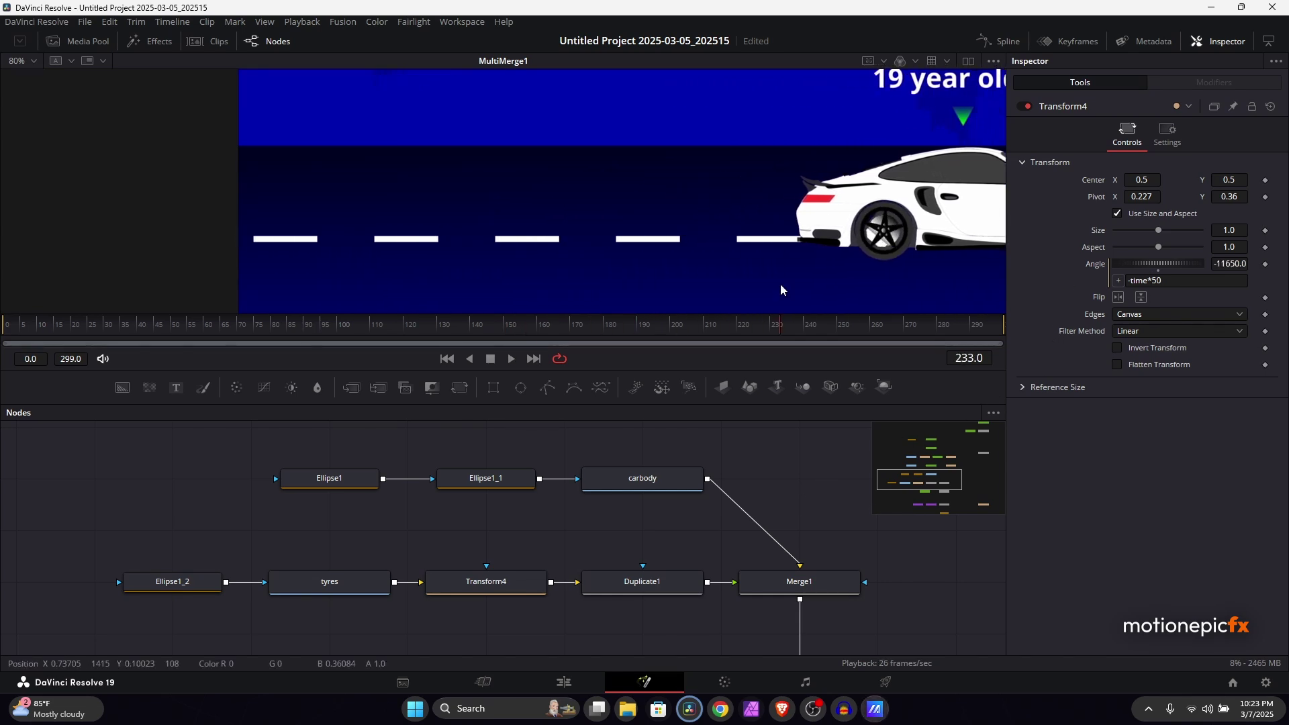
{"action": "scroll", "coordinate": [584, 276], "scroll_direction": "down", "scroll_amount": 4}
{"action": "key", "text": "space"}
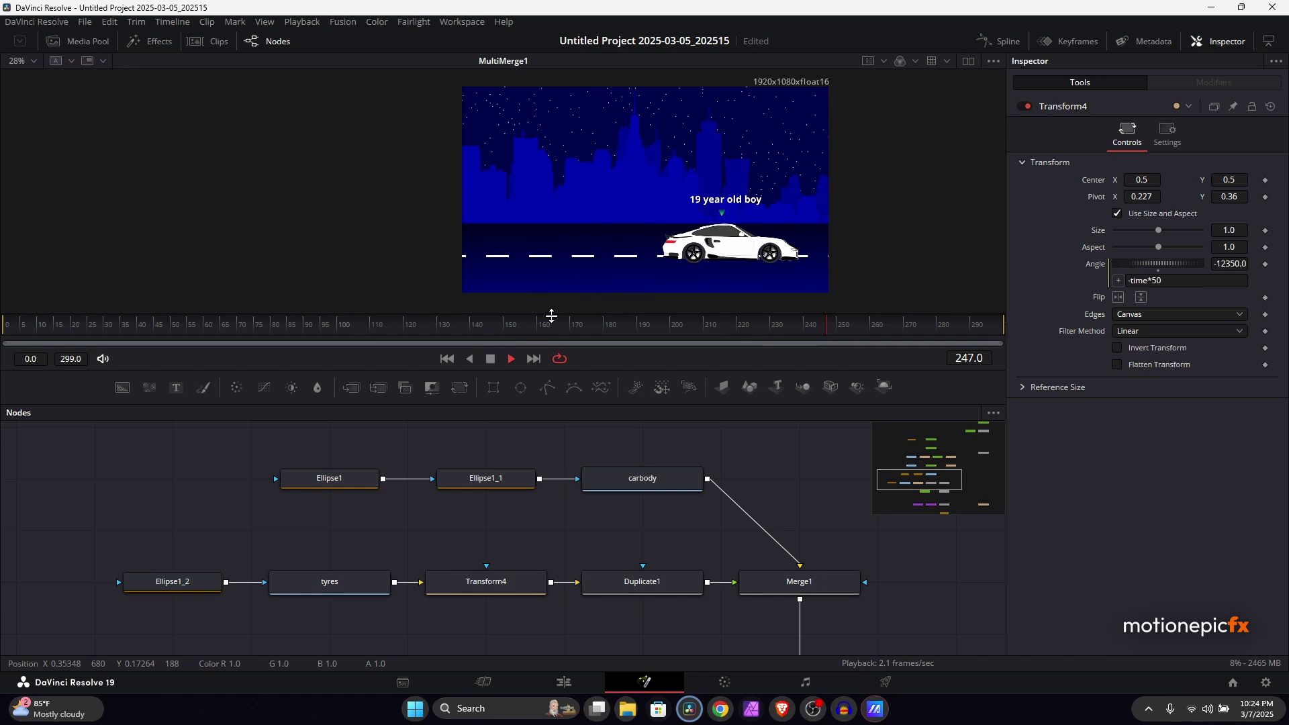
{"action": "left_click", "coordinate": [446, 360]}
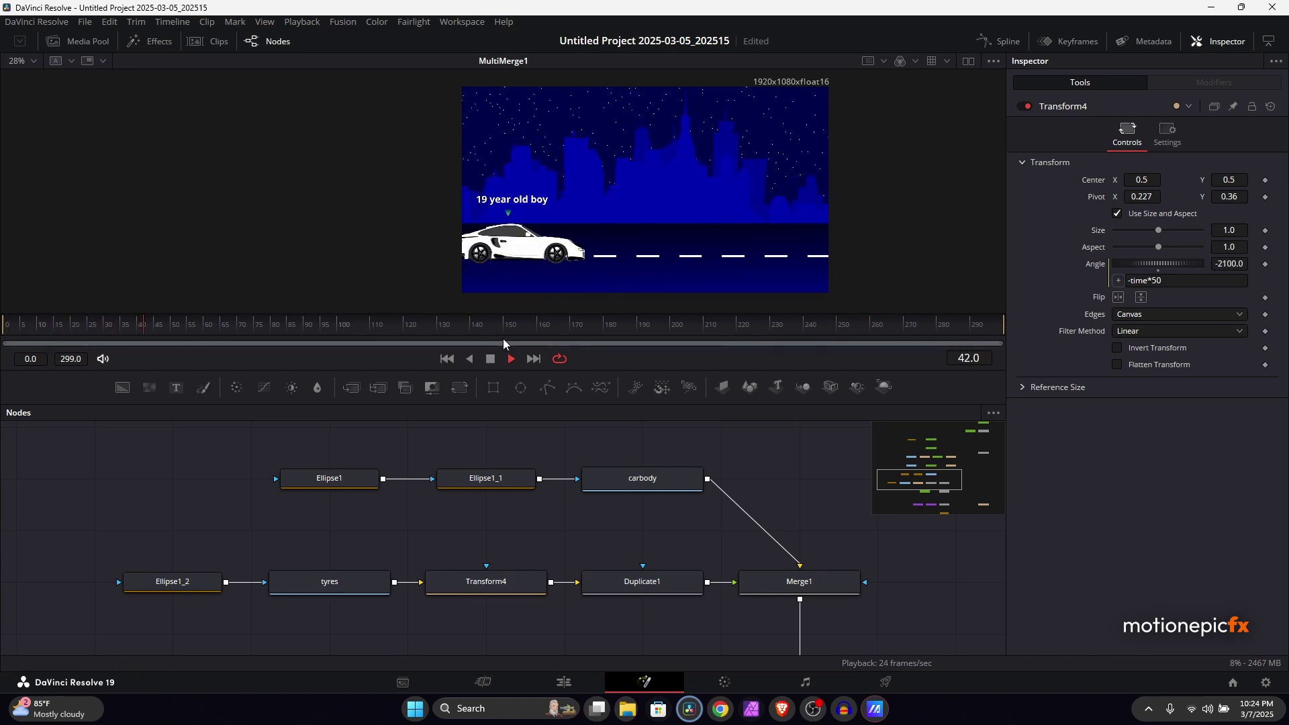
{"action": "key", "text": "space"}
Step: Enable Motion Blur on Transform4 and check the spinning wheels around frame 151
{"action": "left_click", "coordinate": [505, 589]}
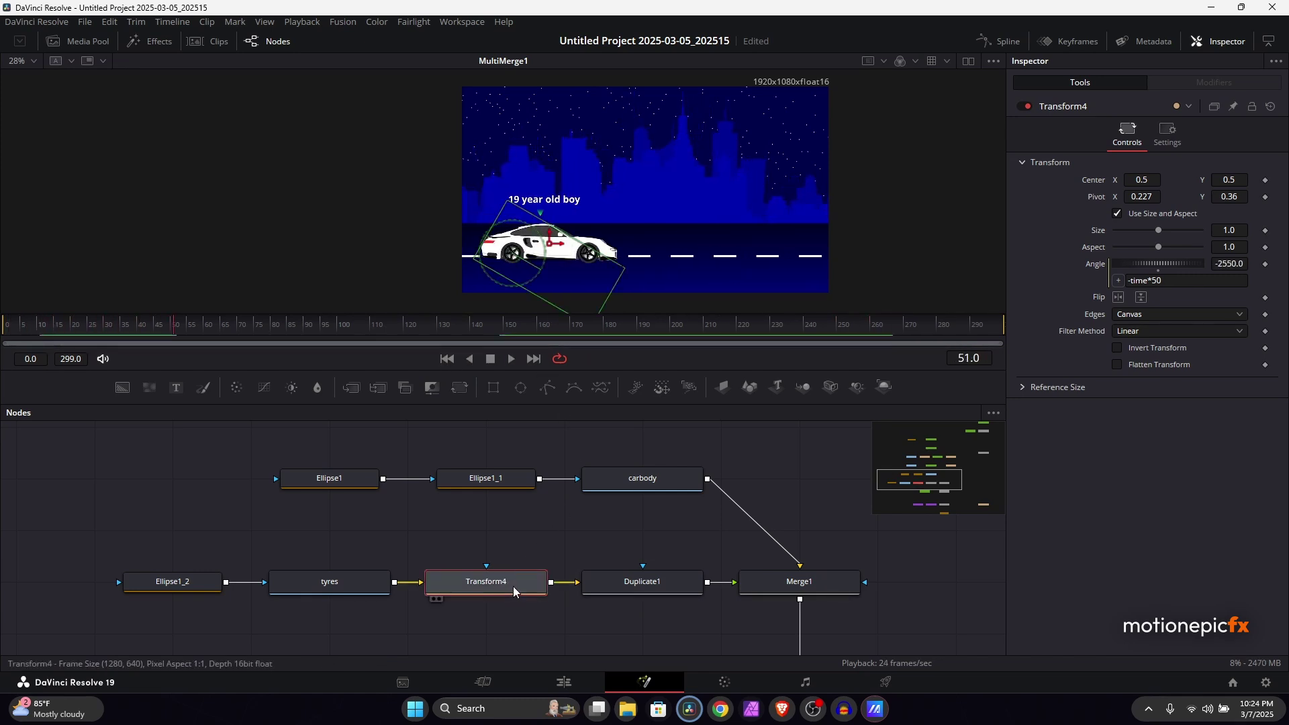
{"action": "left_click", "coordinate": [1168, 134]}
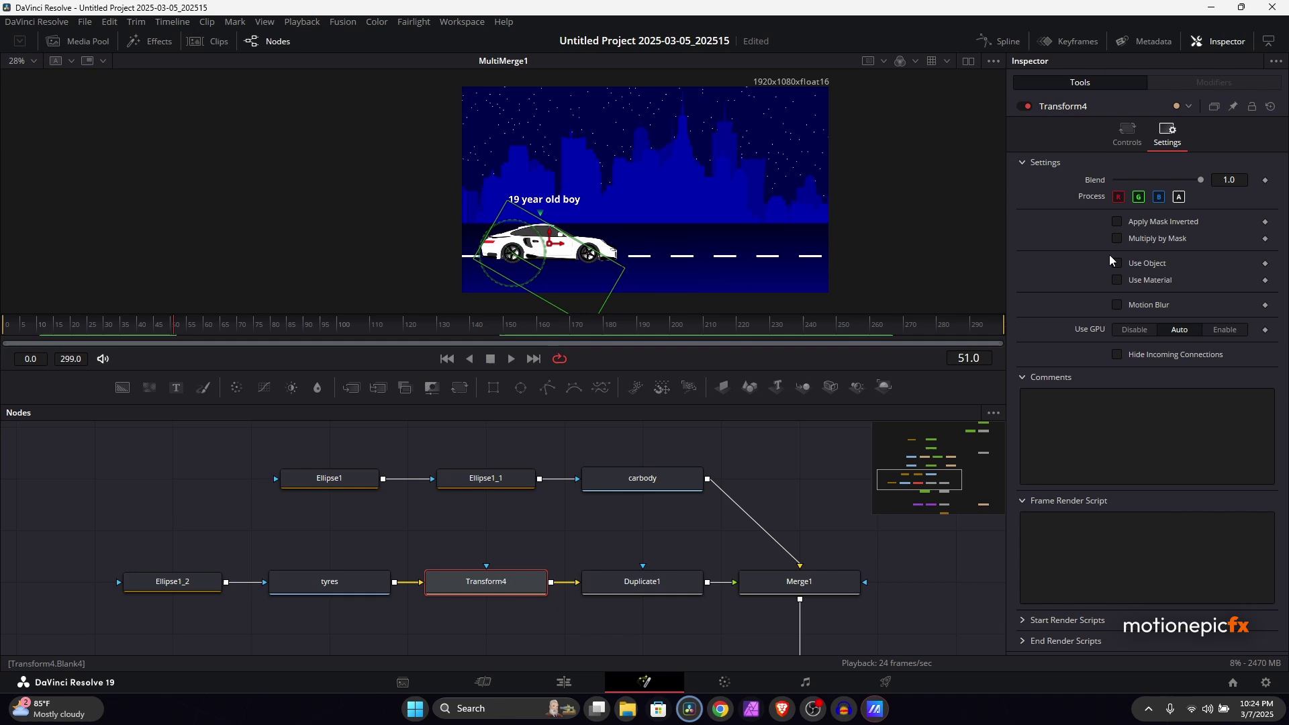
{"action": "left_click", "coordinate": [1118, 305]}
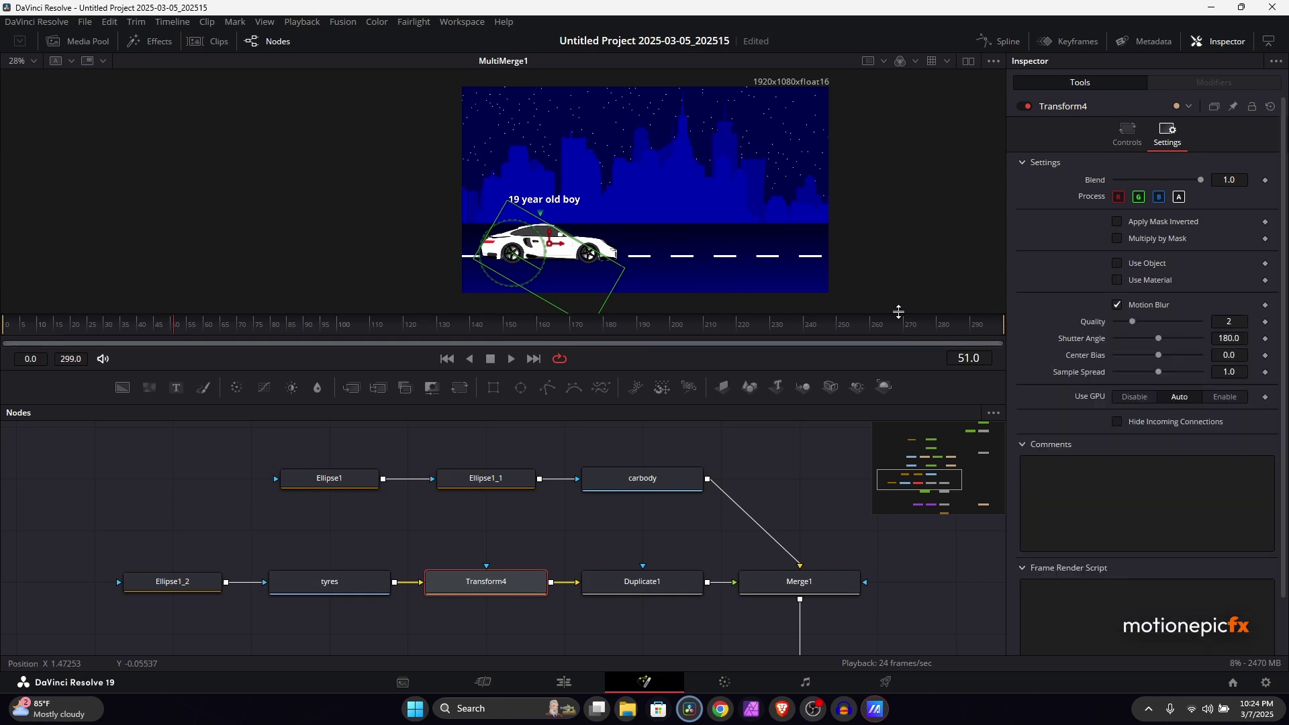
{"action": "right_click", "coordinate": [658, 362]}
{"action": "left_click", "coordinate": [672, 367]}
{"action": "scroll", "coordinate": [598, 270], "scroll_direction": "up", "scroll_amount": 5}
{"action": "left_click", "coordinate": [640, 329]}
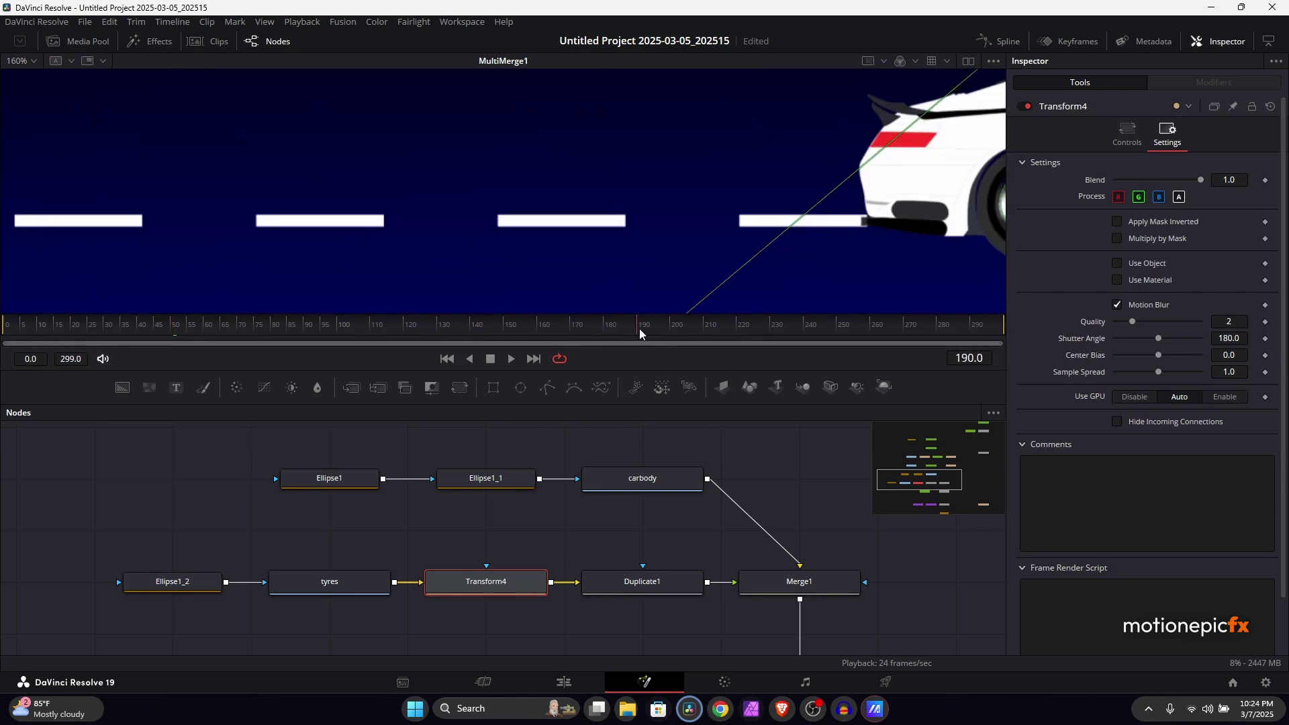
{"action": "left_click_drag", "start_coordinate": [639, 328], "coordinate": [507, 328]}
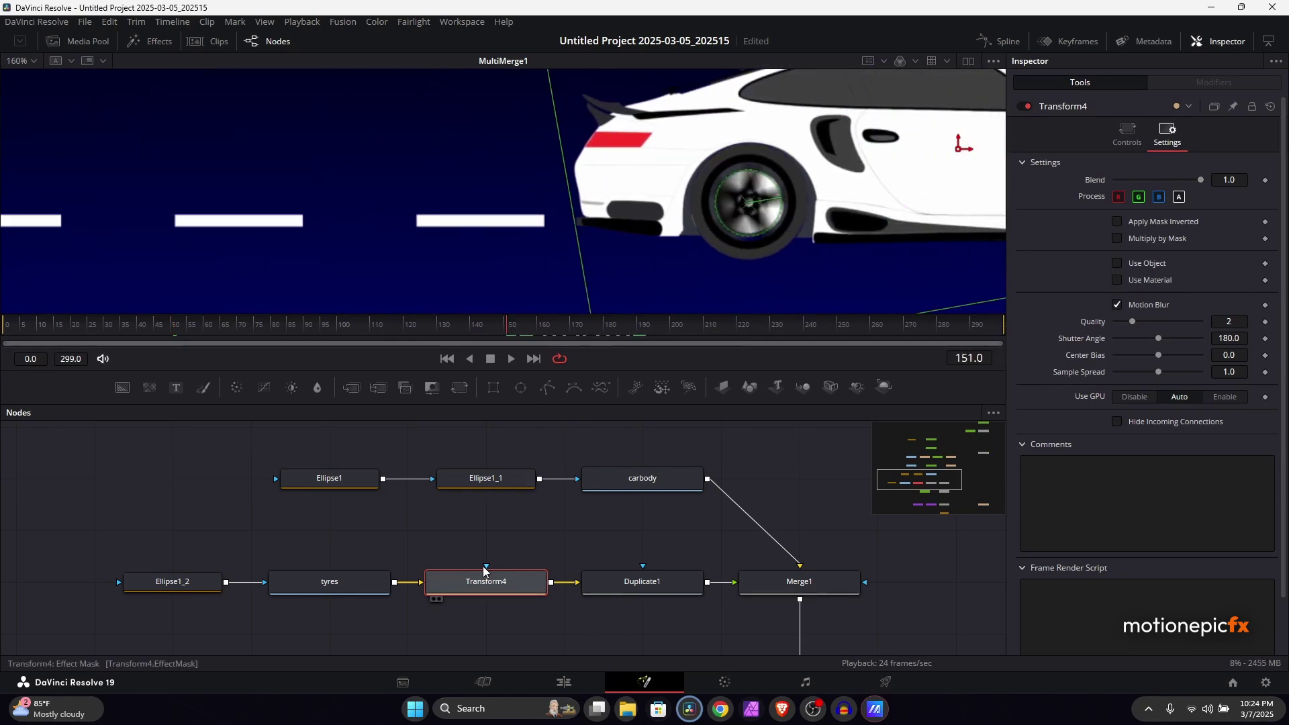
Step: Try moving Transform4 between Duplicate1 and Merge1 and check how both wheels rotate on several frames
{"action": "key", "text": "Delete"}
{"action": "left_click_drag", "start_coordinate": [648, 586], "coordinate": [491, 586]}
{"action": "key", "text": "ctrl+v"}
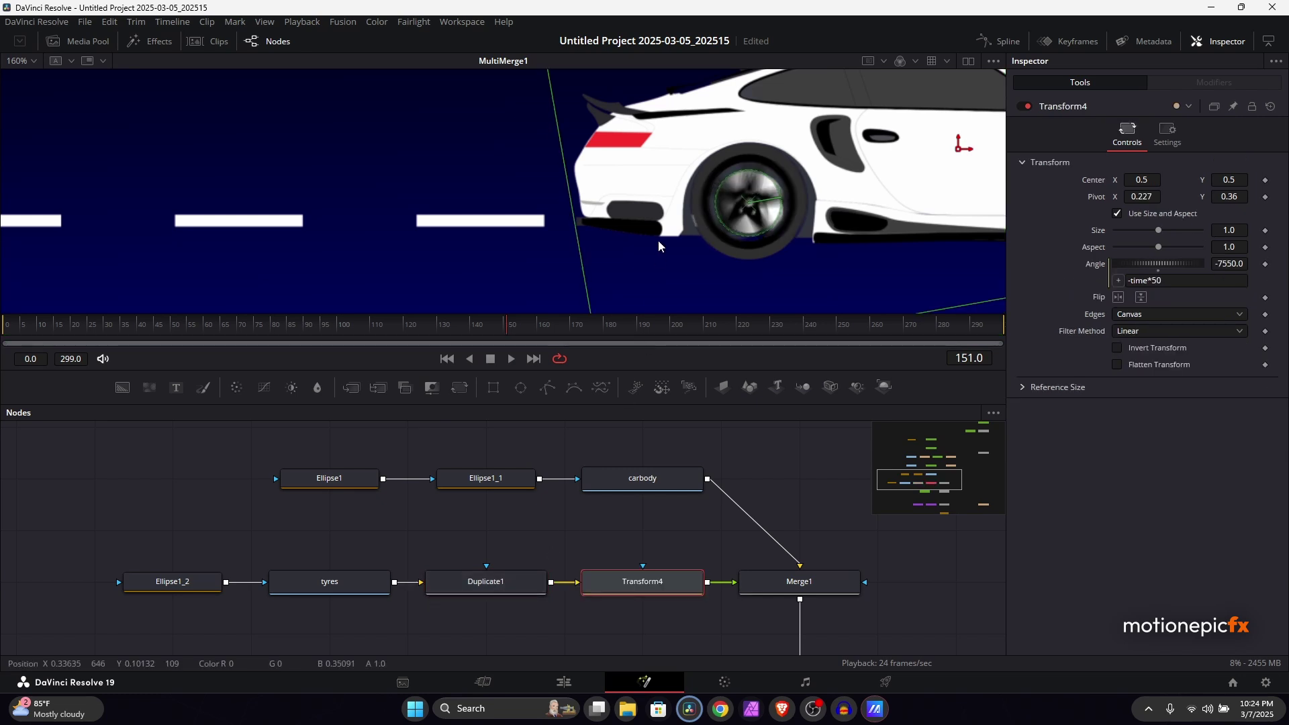
{"action": "scroll", "coordinate": [659, 238], "scroll_direction": "down", "scroll_amount": 5}
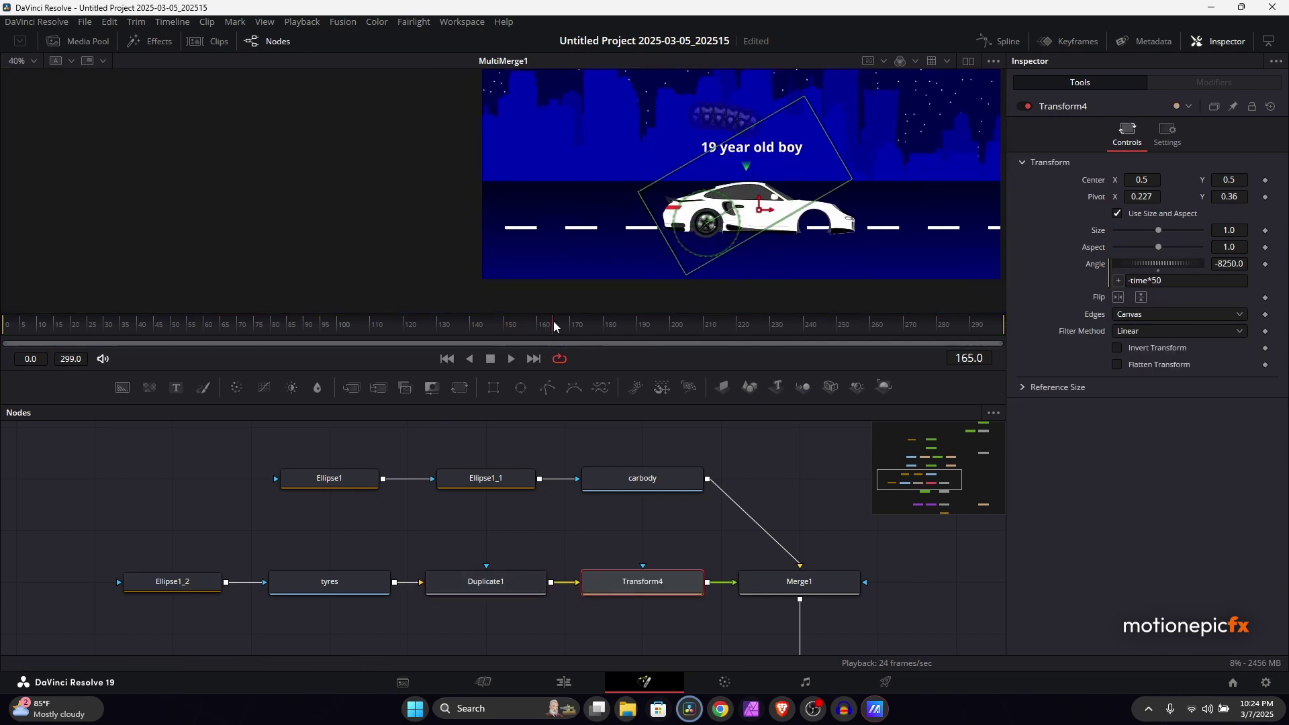
{"action": "scroll", "coordinate": [691, 223], "scroll_direction": "up", "scroll_amount": 3}
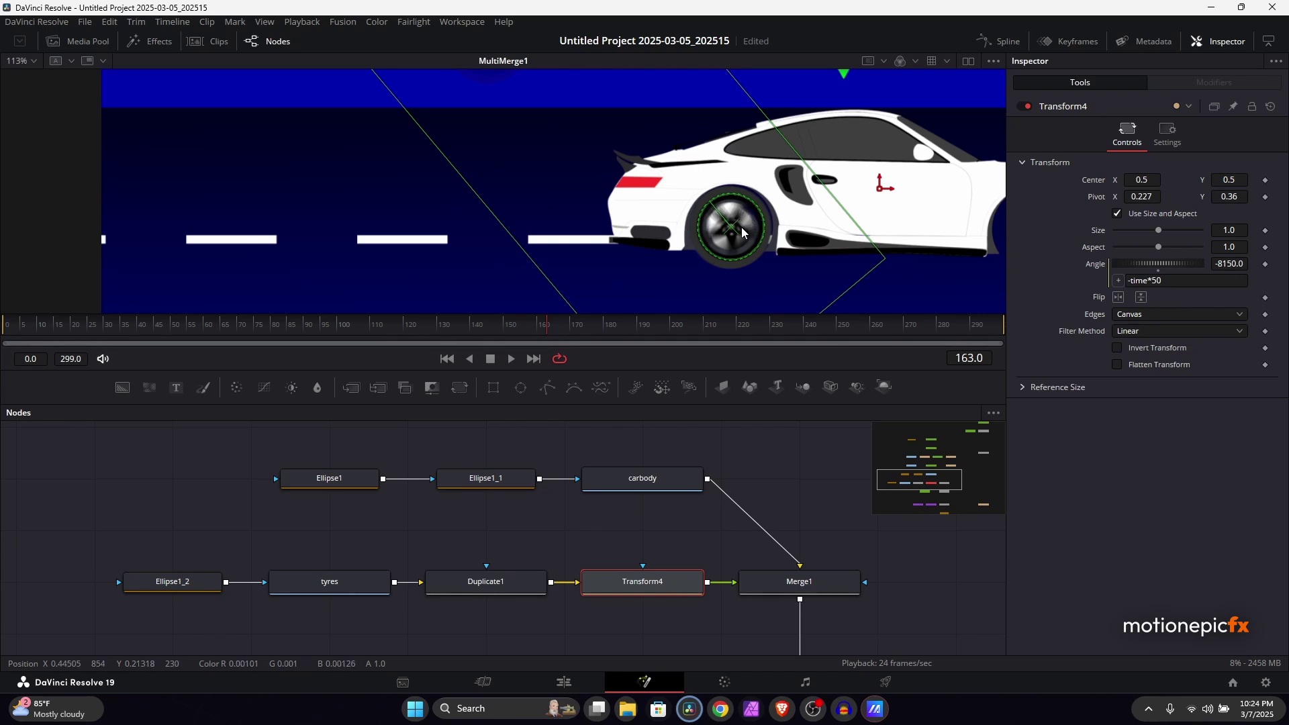
{"action": "scroll", "coordinate": [742, 221], "scroll_direction": "down", "scroll_amount": 1}
{"action": "scroll", "coordinate": [741, 220], "scroll_direction": "down", "scroll_amount": 2}
{"action": "mouse_move", "coordinate": [662, 324]}
{"action": "left_mouse_down"}
{"action": "mouse_move", "coordinate": [648, 325]}
{"action": "mouse_move", "coordinate": [677, 331]}
{"action": "mouse_move", "coordinate": [664, 329]}
{"action": "left_mouse_up"}
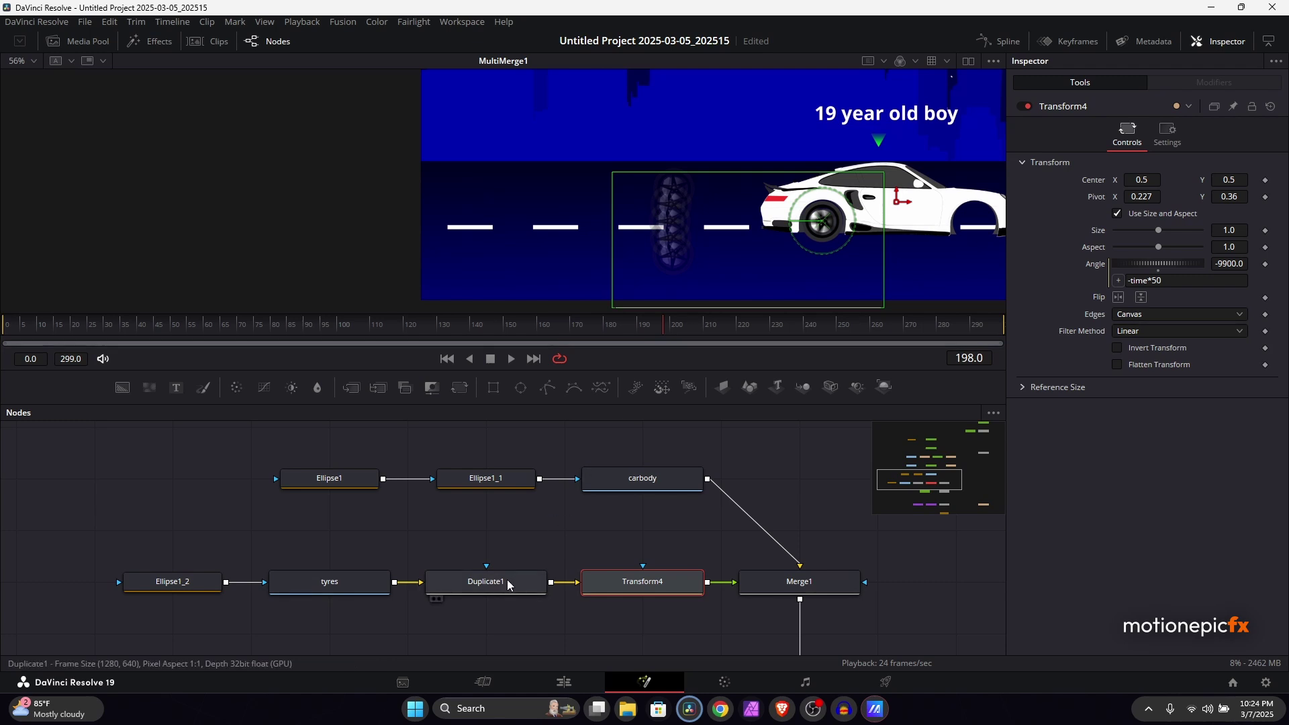
Step: Undo the reordering to restore Transform4 between tyres and Duplicate1
{"action": "key", "text": "ctrl+z"}
{"action": "key", "text": "ctrl+z"}
{"action": "key", "text": "ctrl+z"}
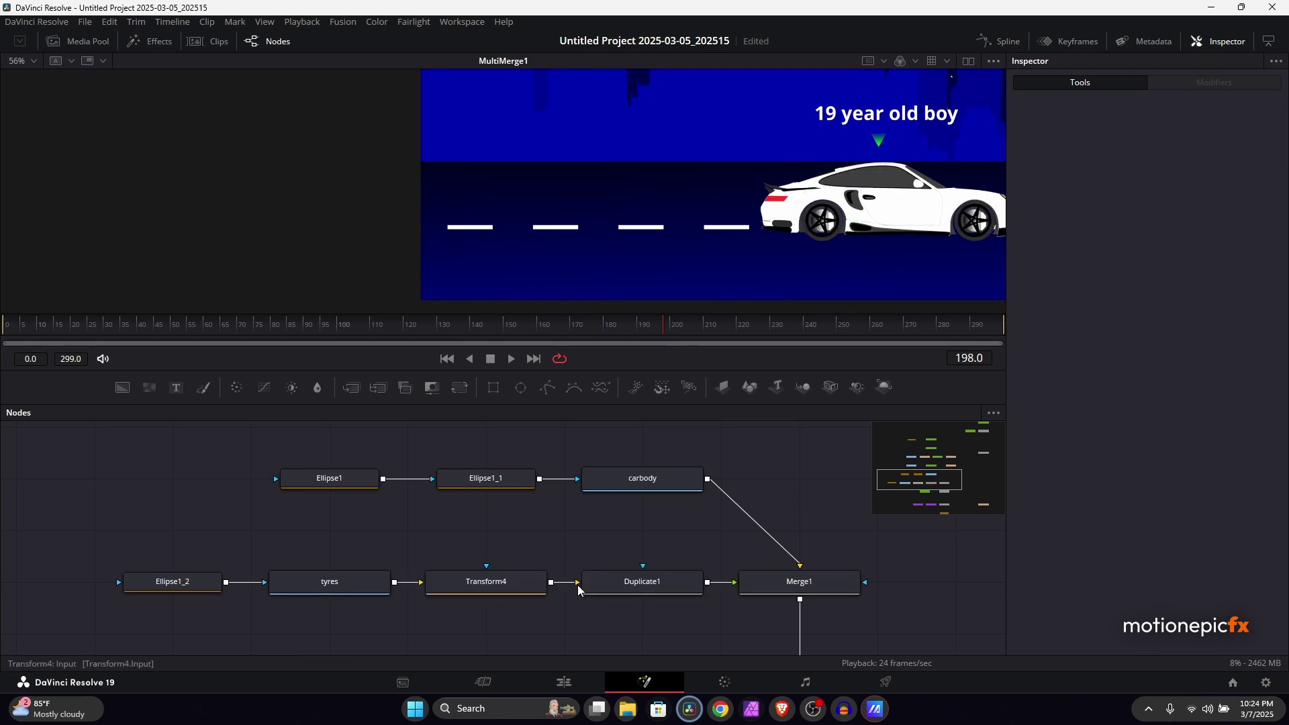
Step: Preview the full night scene as the car drives out of frame
{"action": "scroll", "coordinate": [579, 227], "scroll_direction": "down", "scroll_amount": 2}
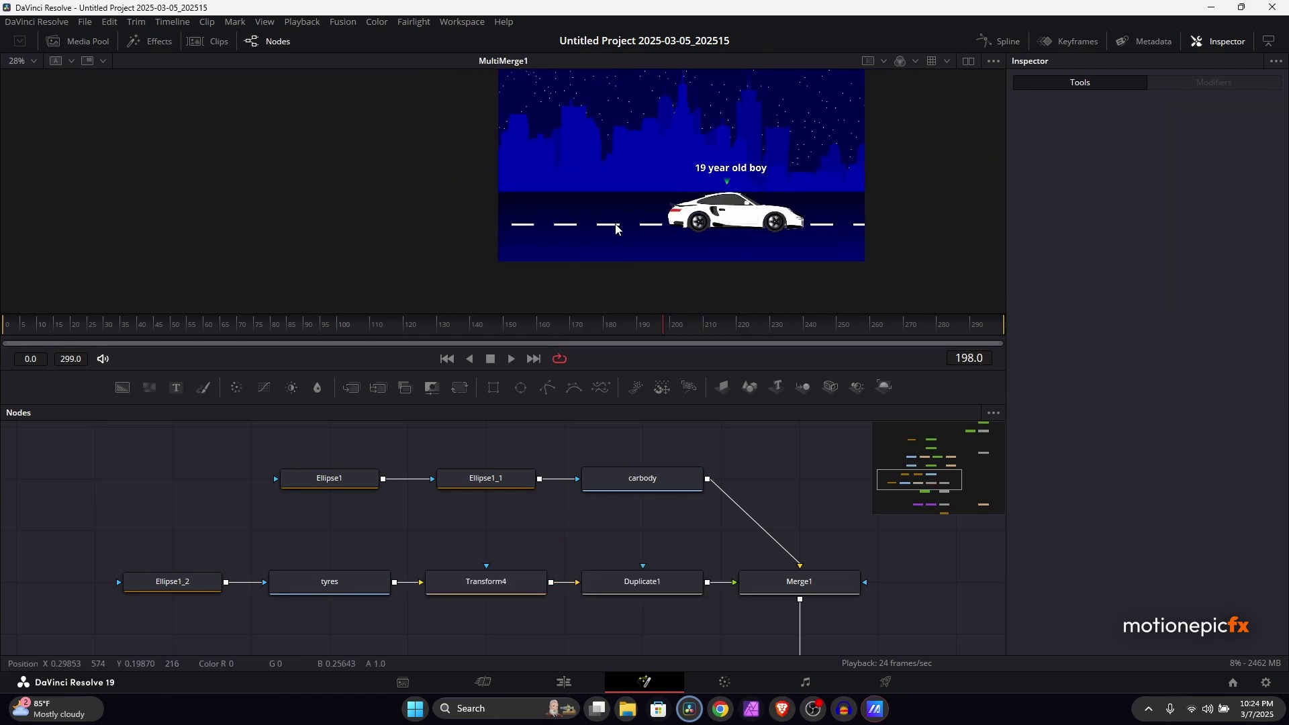
{"action": "left_click", "coordinate": [593, 336]}
{"action": "key", "text": "space"}
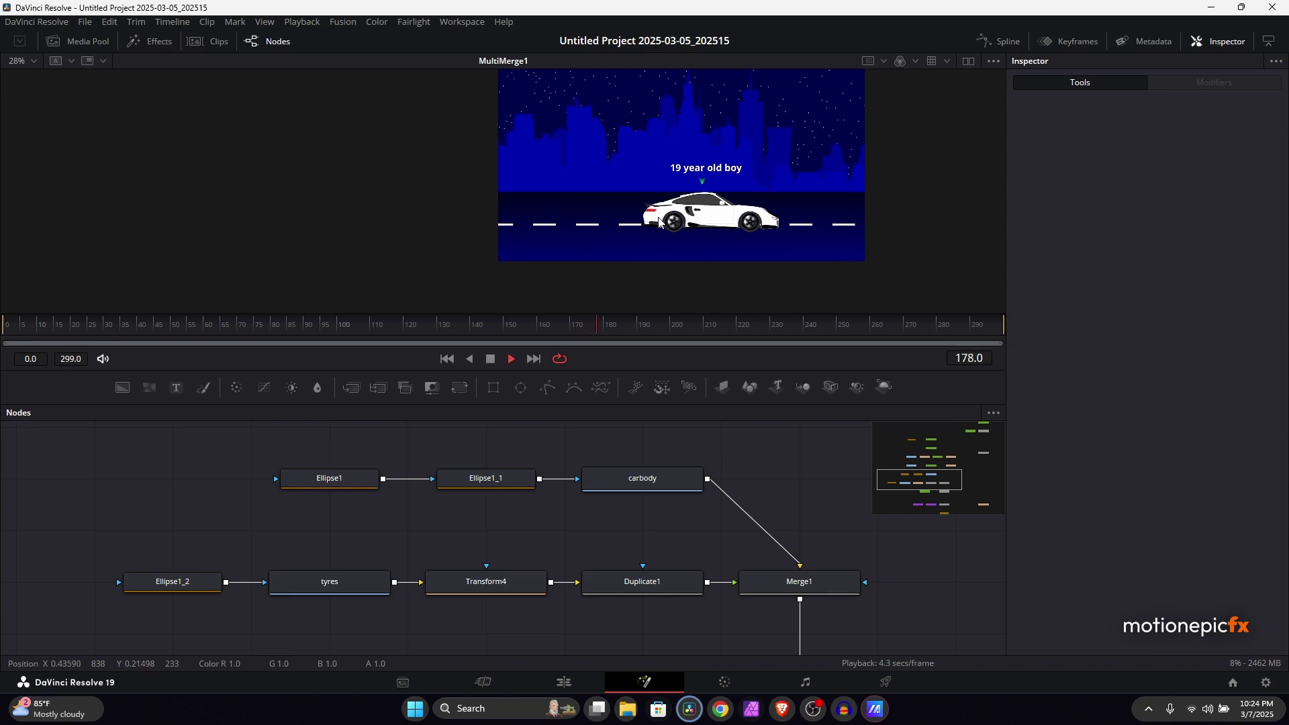
{"action": "scroll", "coordinate": [674, 232], "scroll_direction": "down", "scroll_amount": 1}
{"action": "left_click_drag", "start_coordinate": [672, 228], "coordinate": [649, 235]}
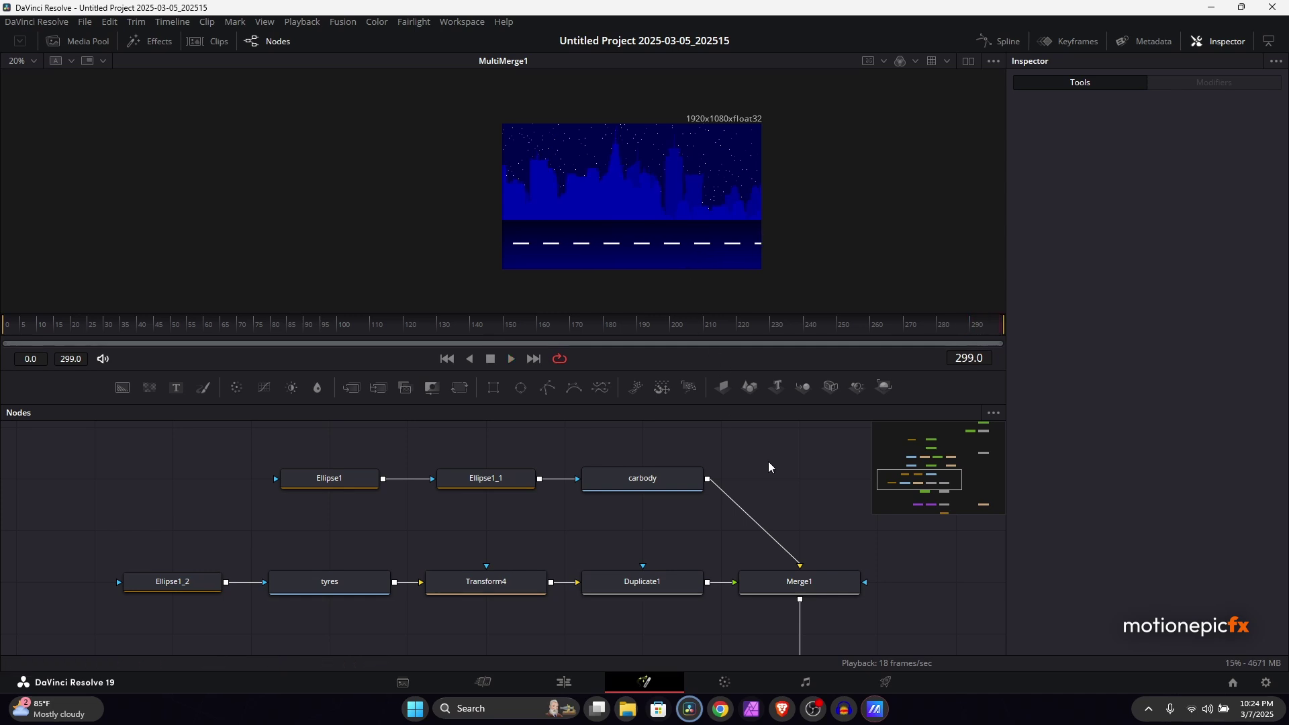
Step: Insert a Stop Motion node after MultiMerge1 and preview the animation
{"action": "left_click_drag", "start_coordinate": [796, 509], "coordinate": [507, 438]}
{"action": "left_click_drag", "start_coordinate": [897, 633], "coordinate": [691, 546]}
{"action": "left_click_drag", "start_coordinate": [813, 462], "coordinate": [644, 551]}
{"action": "scroll", "coordinate": [643, 550], "scroll_direction": "down", "scroll_amount": 3}
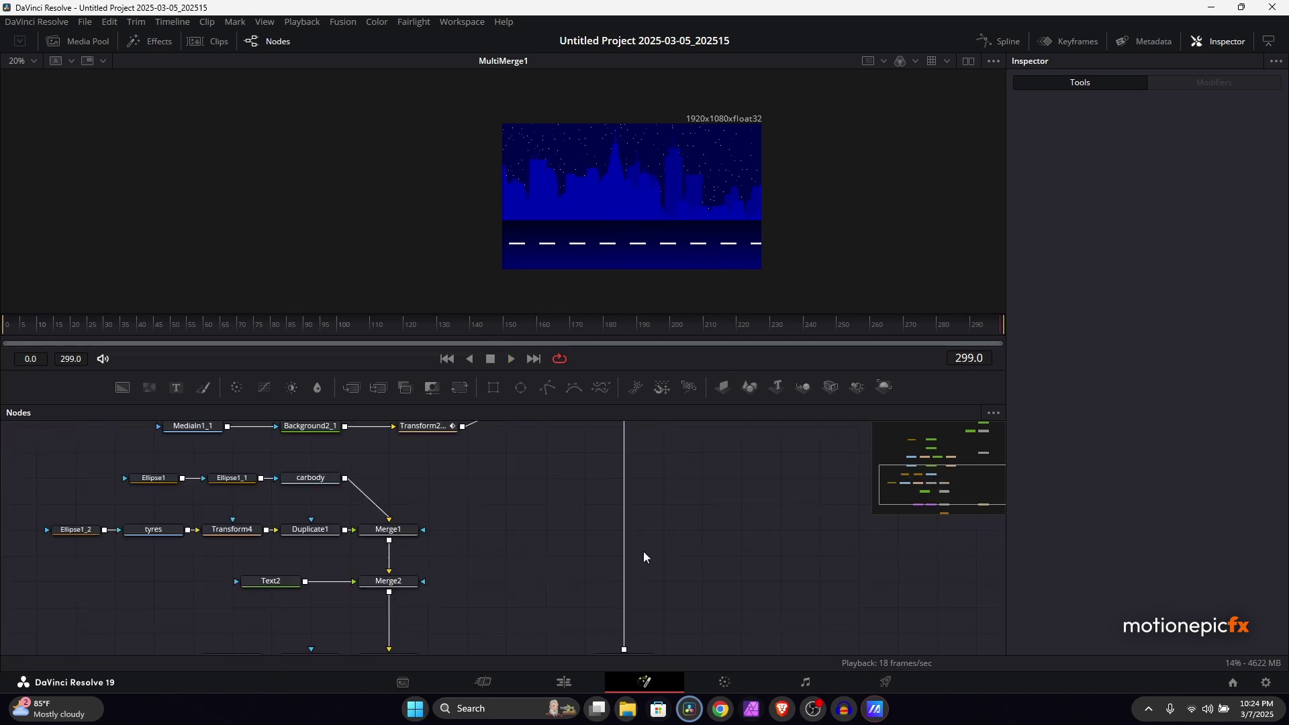
{"action": "left_click_drag", "start_coordinate": [695, 486], "coordinate": [595, 646]}
{"action": "left_click", "coordinate": [548, 515]}
{"action": "key", "text": "shift+space"}
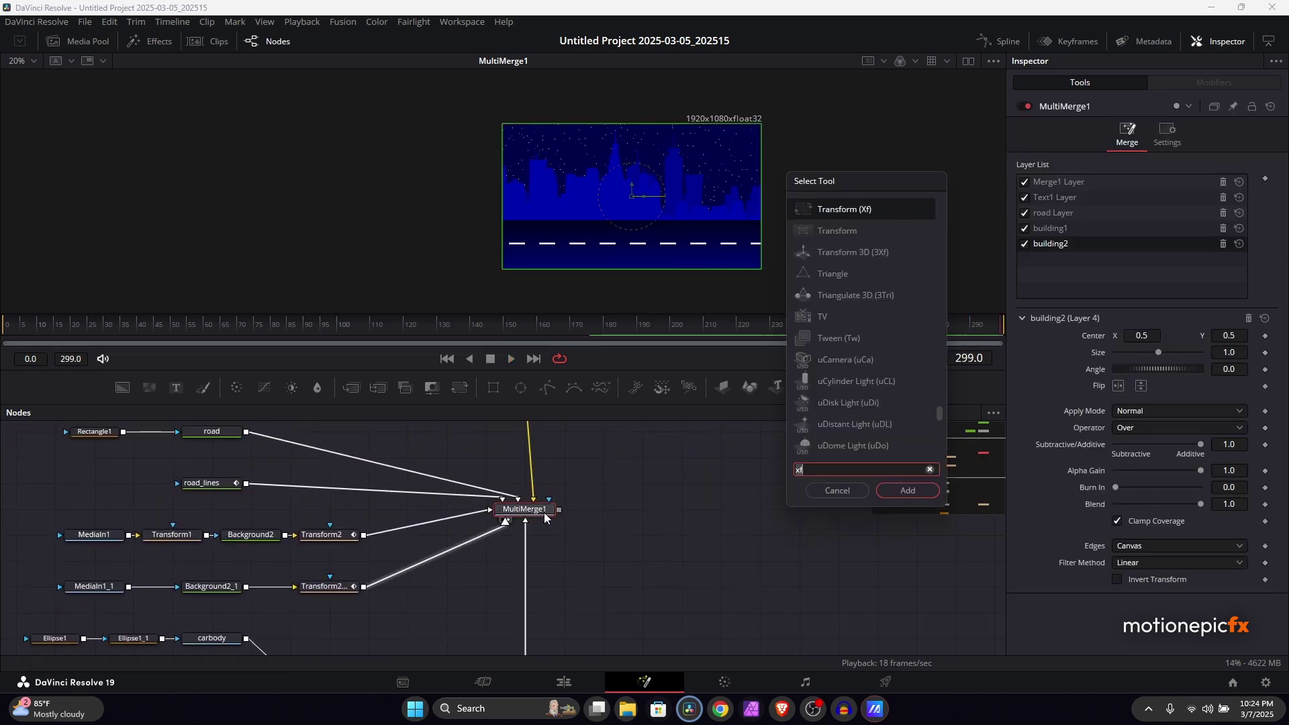
{"action": "type", "text": "stop"}
{"action": "key", "text": "Return"}
{"action": "key", "text": "space"}
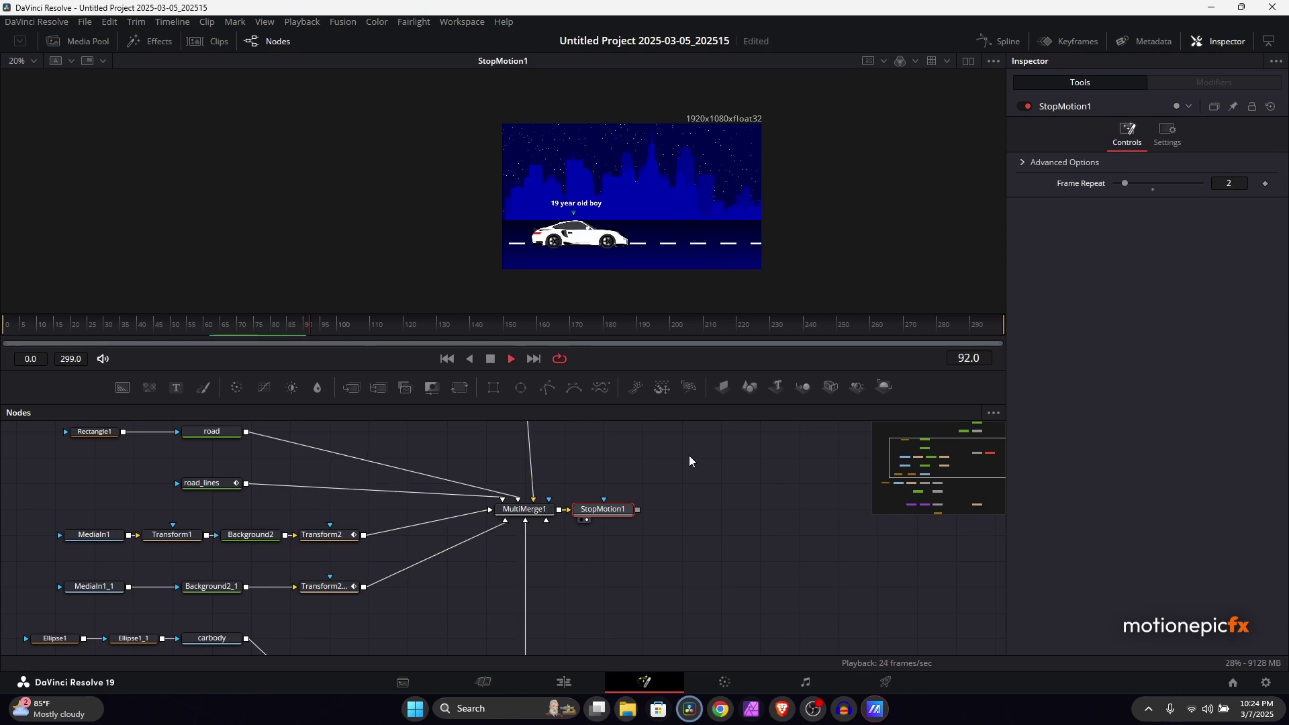